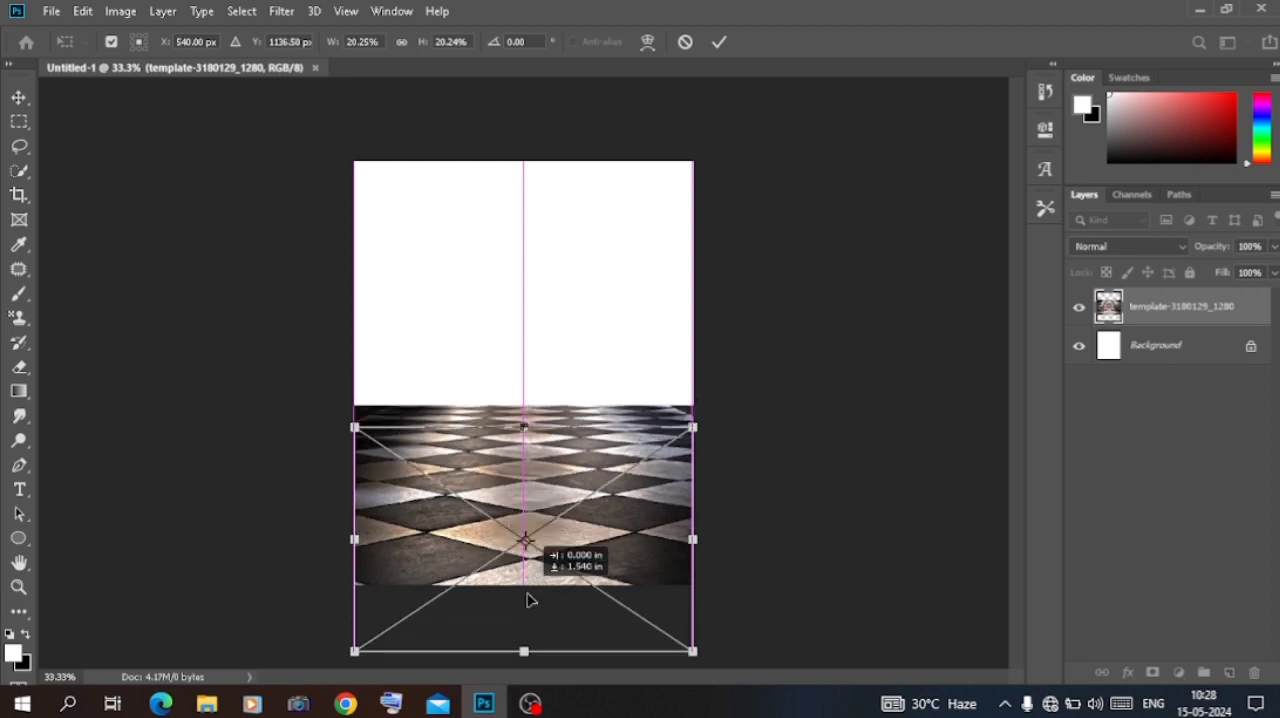
Step: Confirm the checkered floor's placement along the canvas bottom and clip a Black & White adjustment layer to it
key("Return")
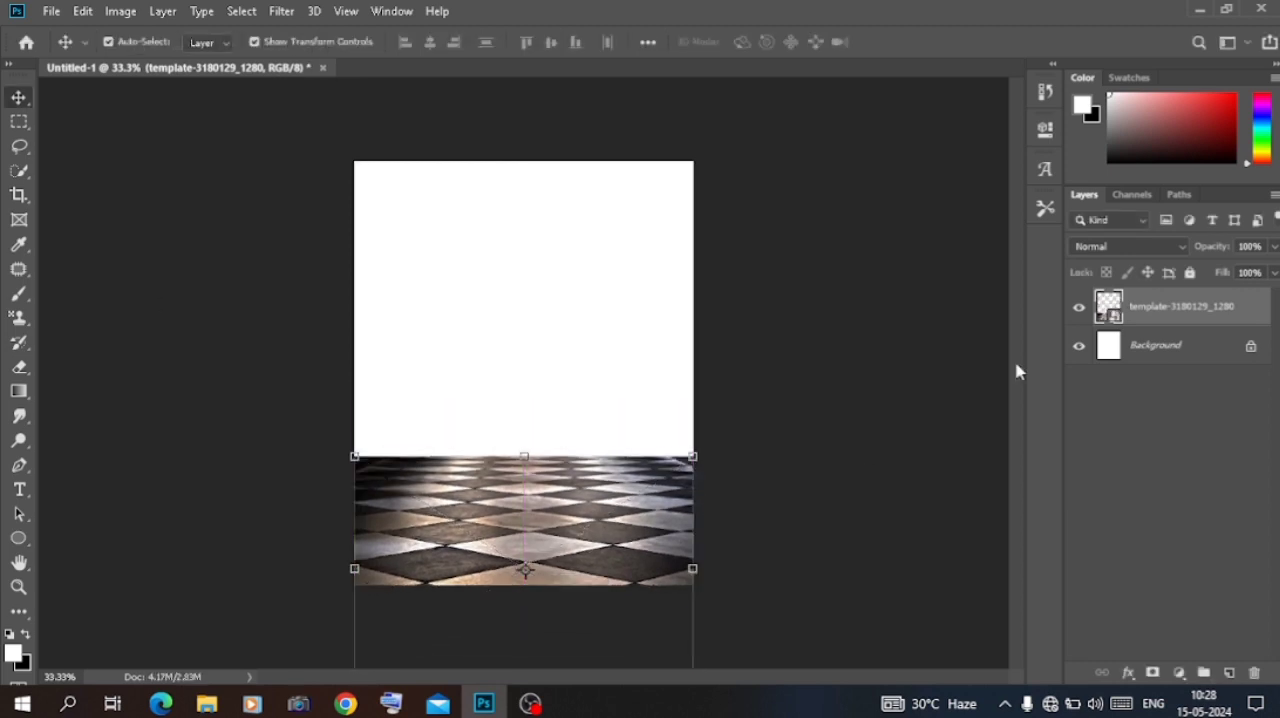
left_click(1180, 672)
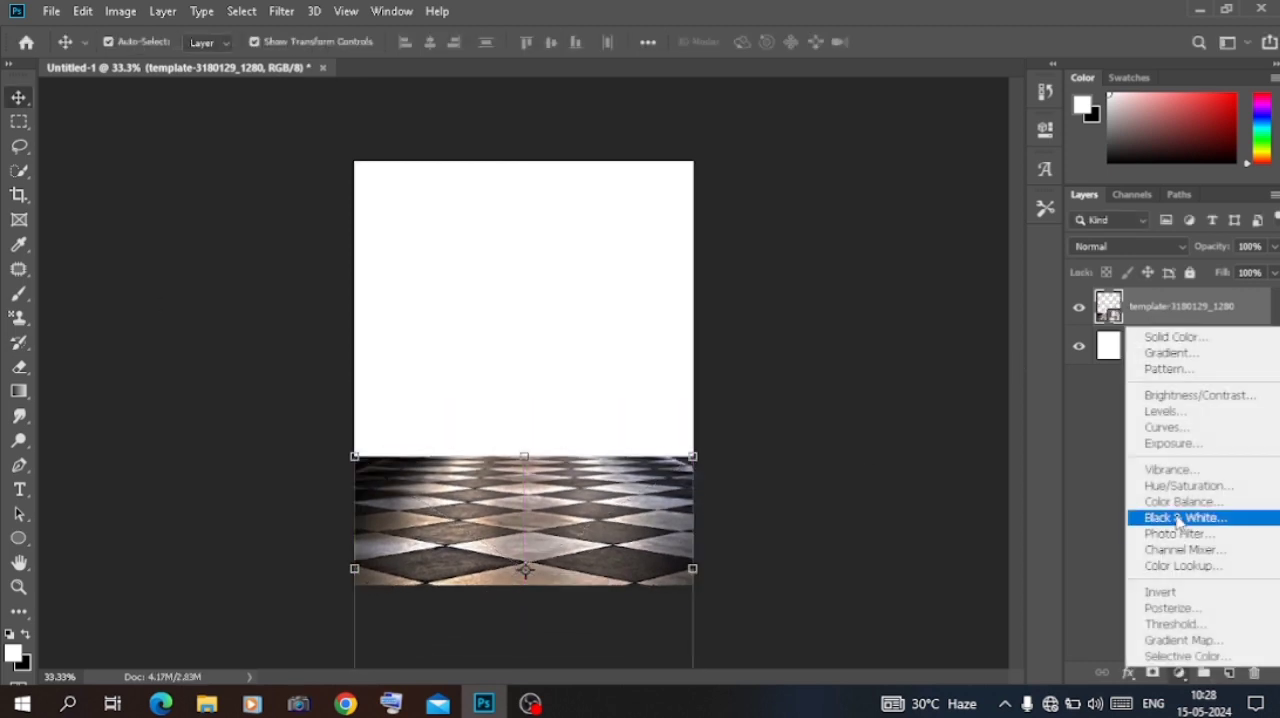
left_click(1179, 518)
left_click(885, 433)
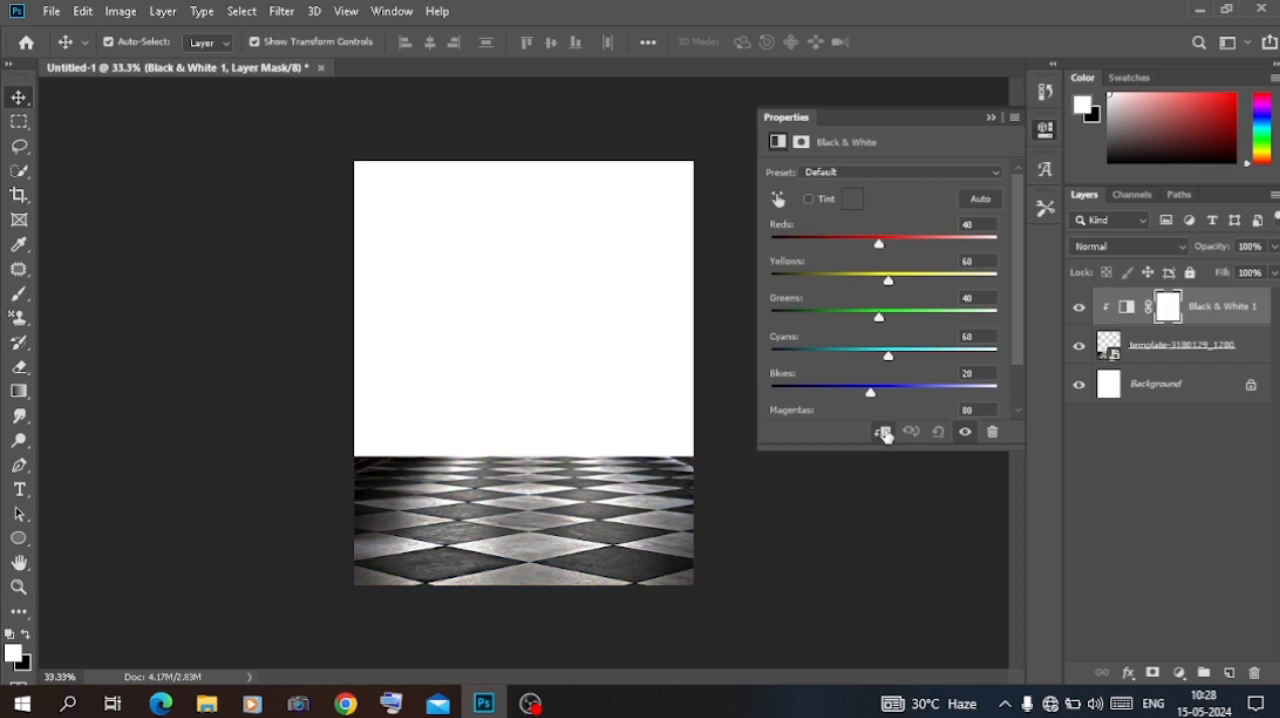
left_click(989, 119)
Step: Apply a Box Blur with a 16-pixel radius to the Black & White adjustment's layer mask
left_click(281, 11)
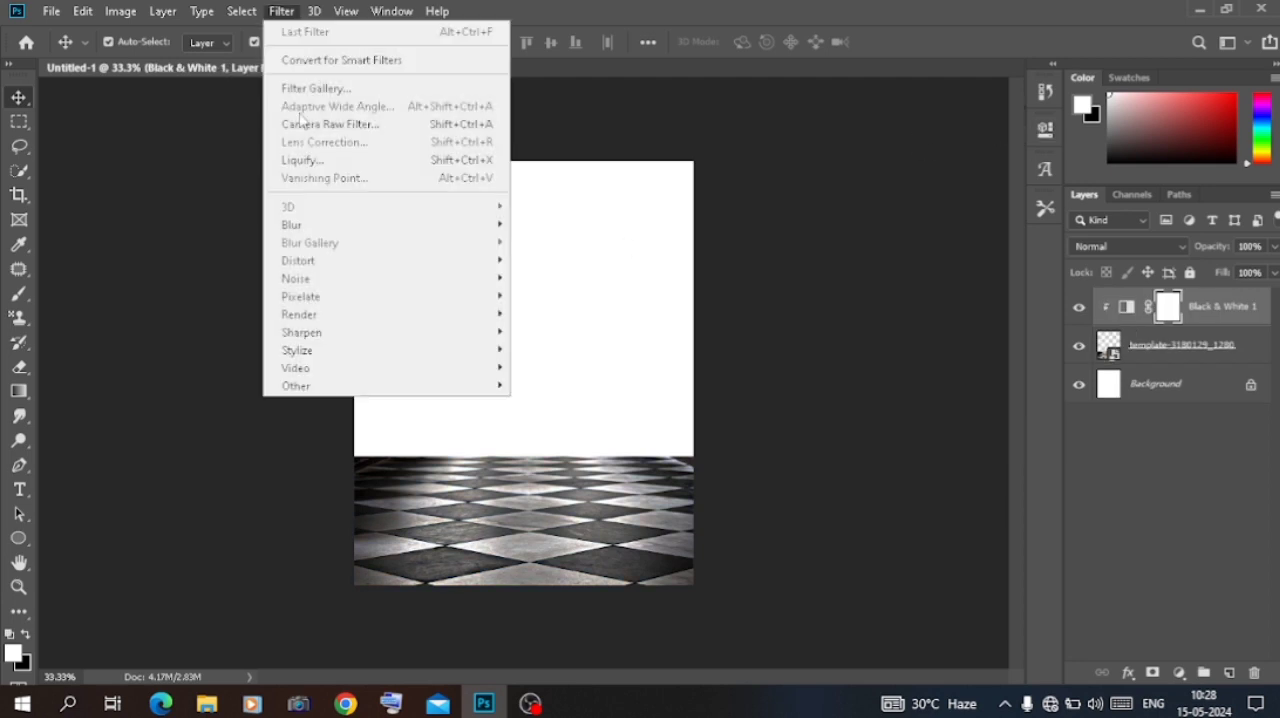
mouse_move(340, 218)
left_click(545, 276)
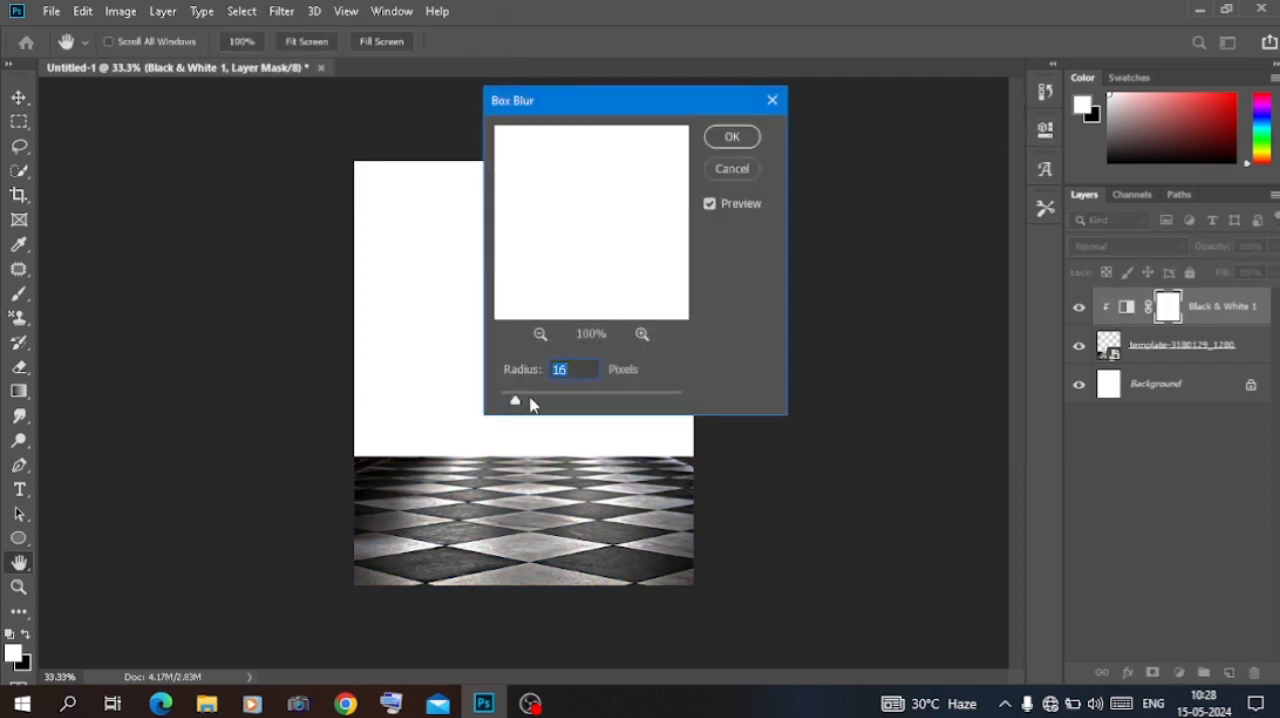
left_click(742, 144)
Step: Apply a Box Blur with a 5-pixel radius to the checkered floor layer template-3180129_1280
left_click(1134, 341)
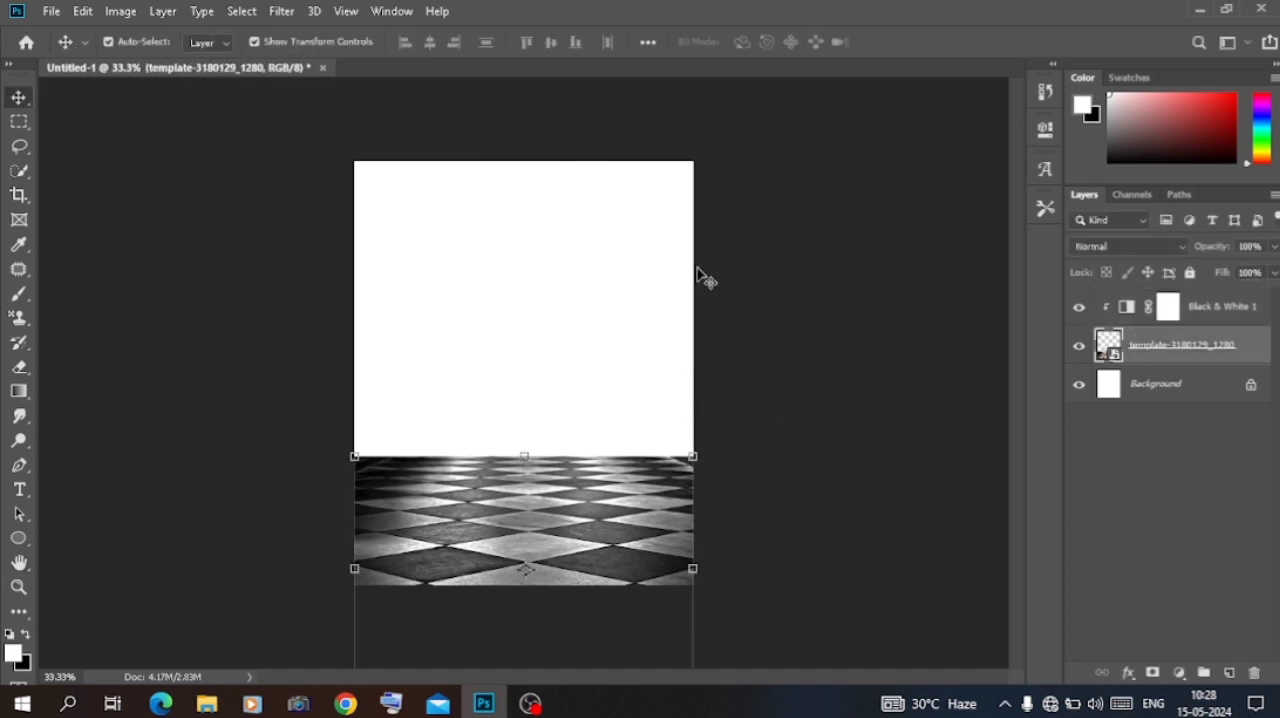
left_click(282, 11)
mouse_move(343, 226)
left_click(546, 276)
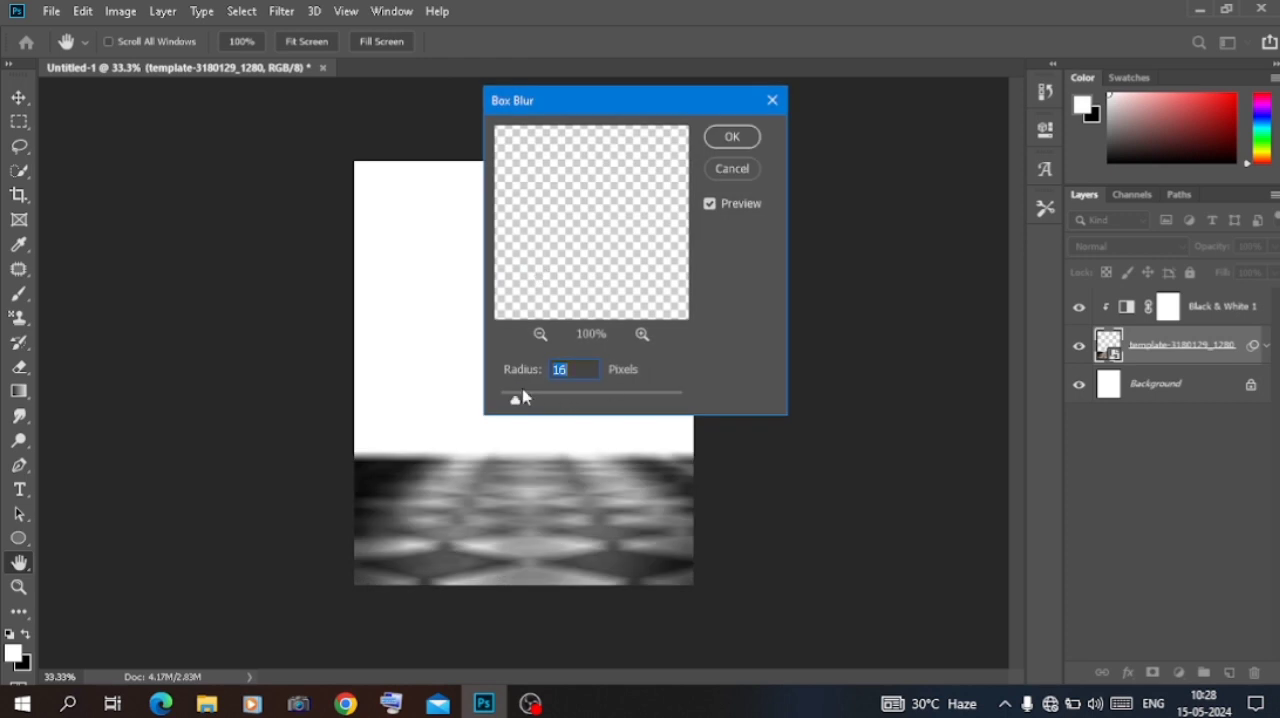
left_click_drag(508, 397, 503, 397)
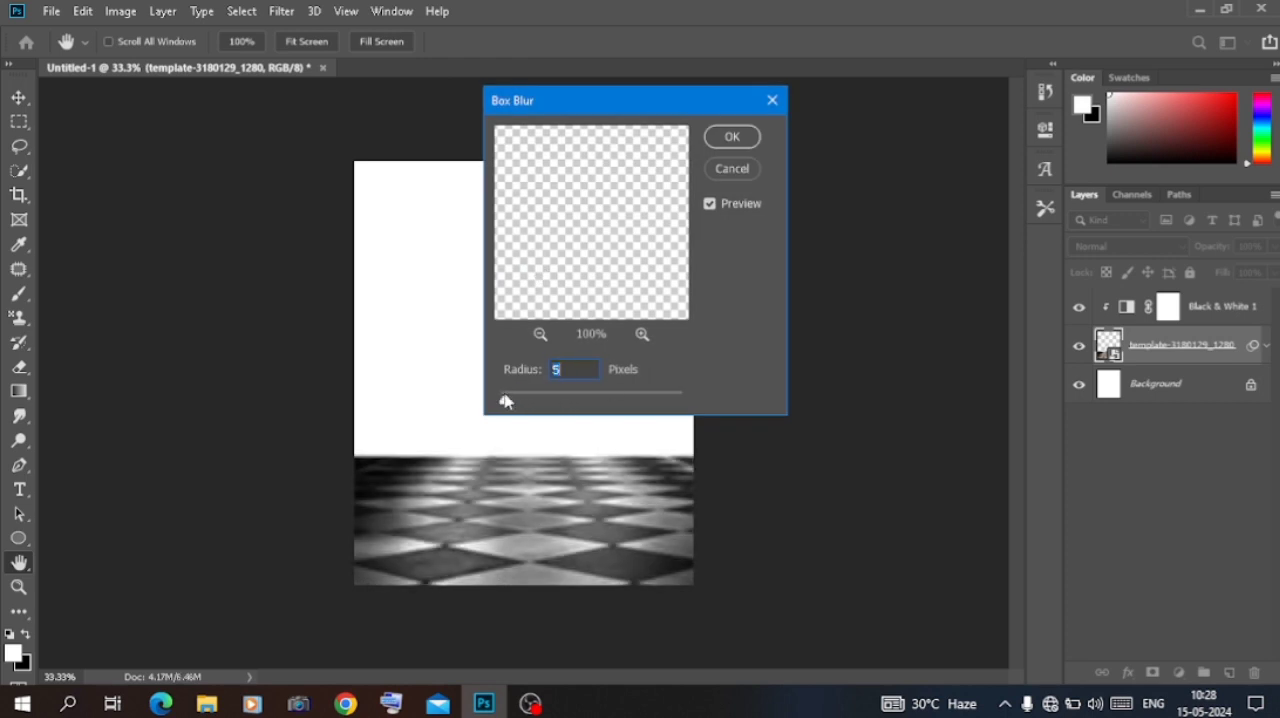
left_click(730, 138)
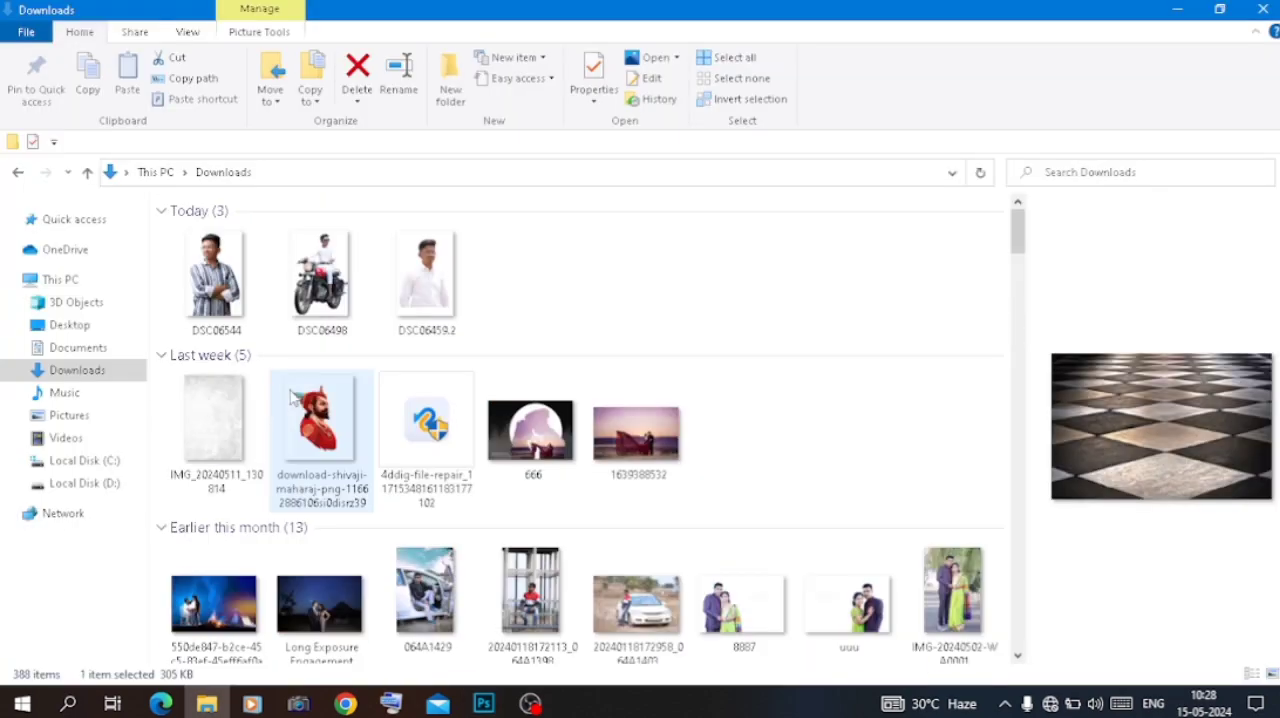
Step: Place the motorcycle rider image DSC06498 from Downloads, scale it to about 5.33%, and stand it on the checkered floor
left_click(322, 280)
left_click_drag(411, 669, 530, 482)
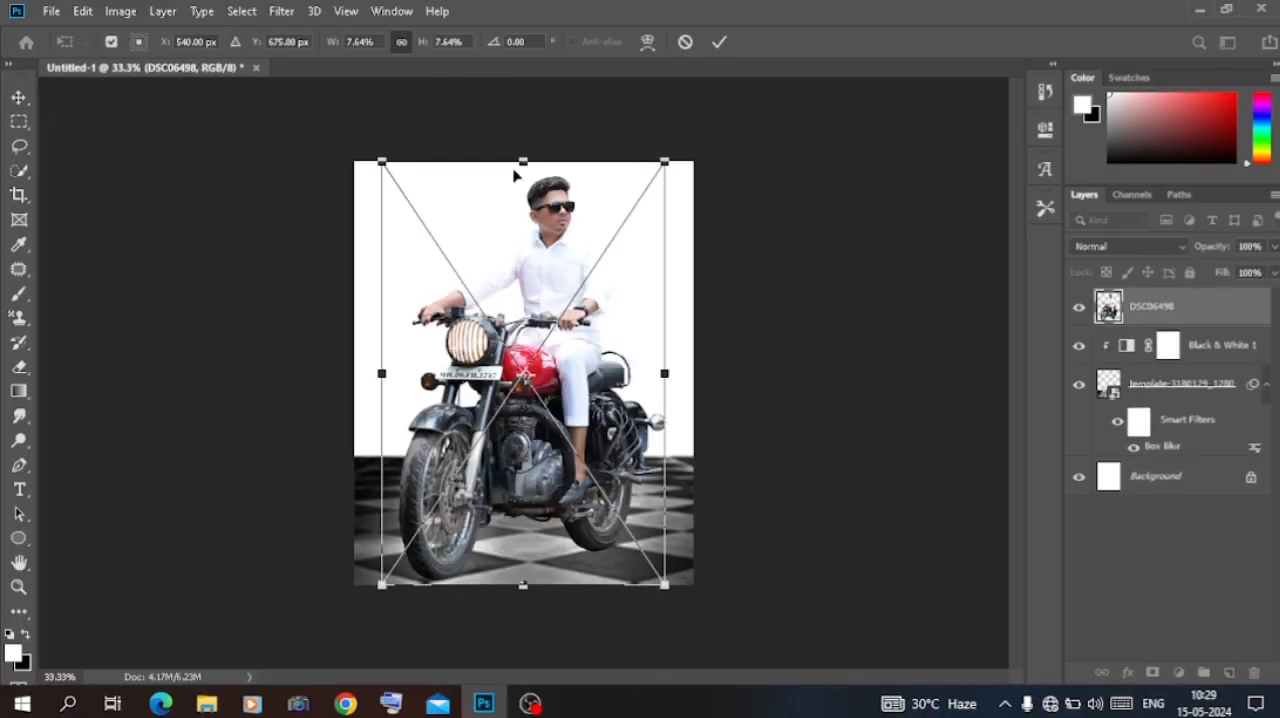
left_click_drag(525, 158, 523, 289)
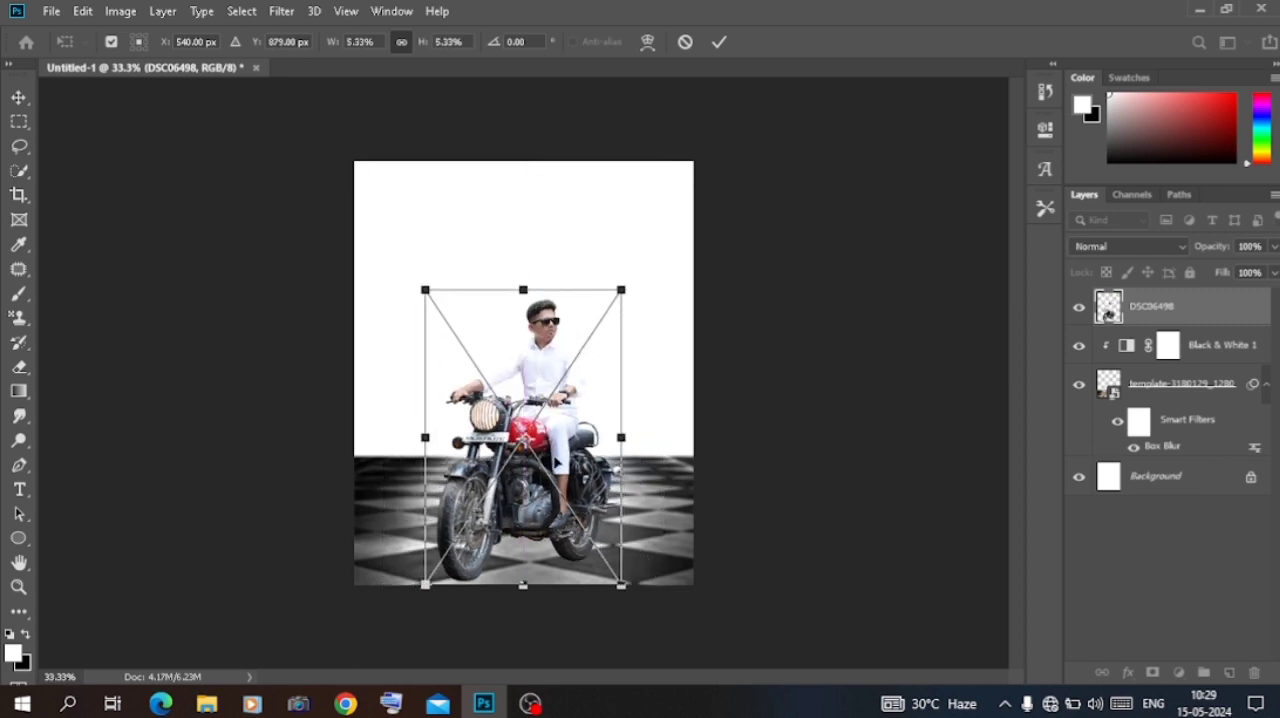
left_click_drag(553, 459, 553, 443)
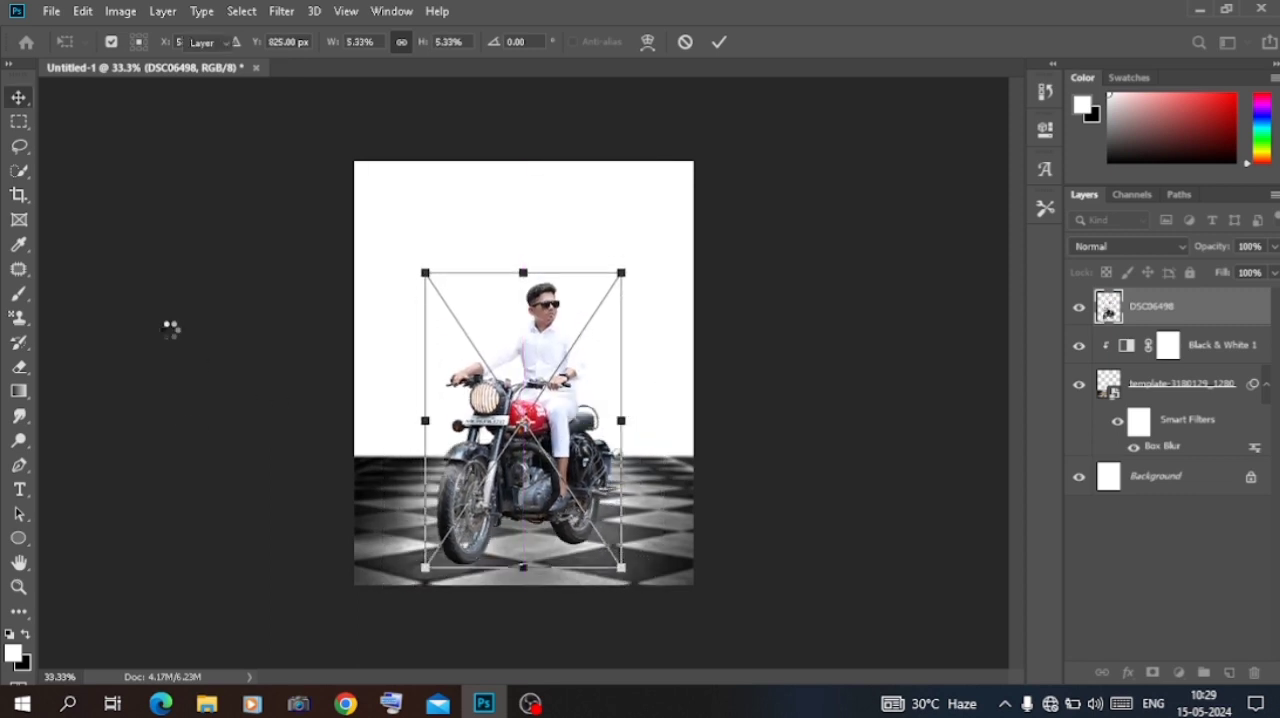
key("Return")
Step: Lower the checkered floor layer's opacity to 54% and nudge the motorcycle rider slightly up and to the left
left_click(367, 570)
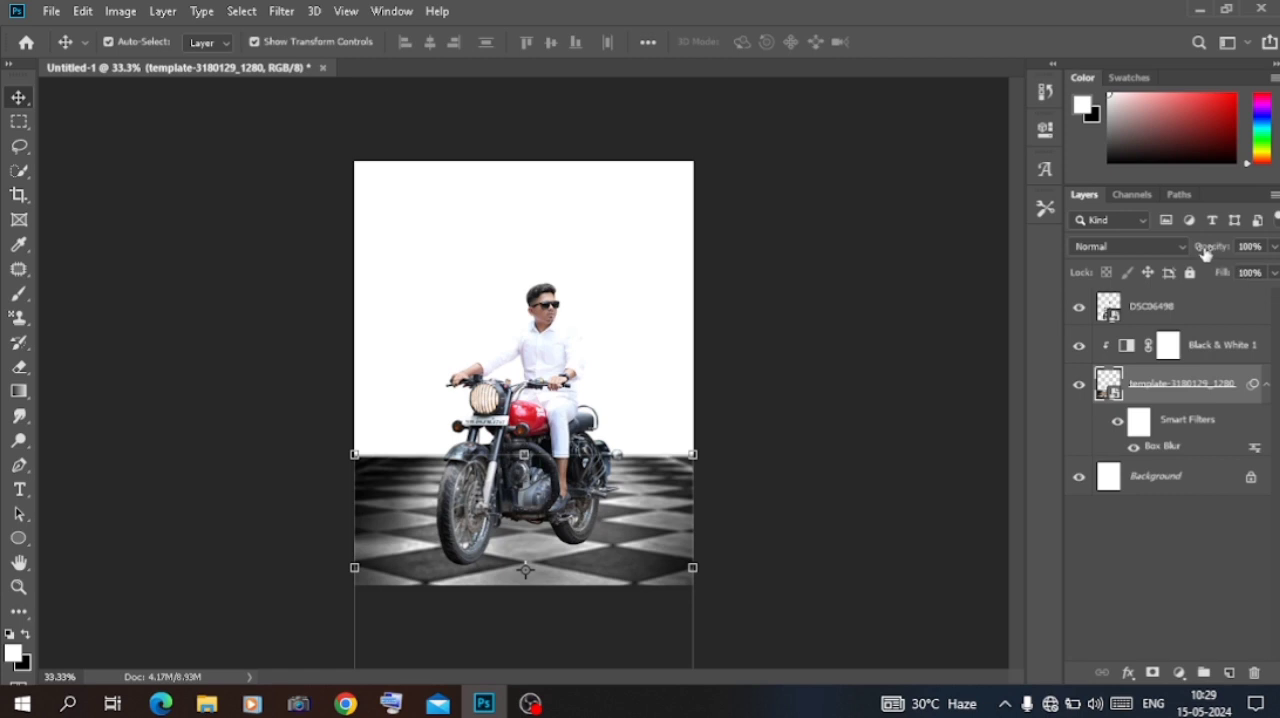
left_click_drag(1205, 253, 1169, 256)
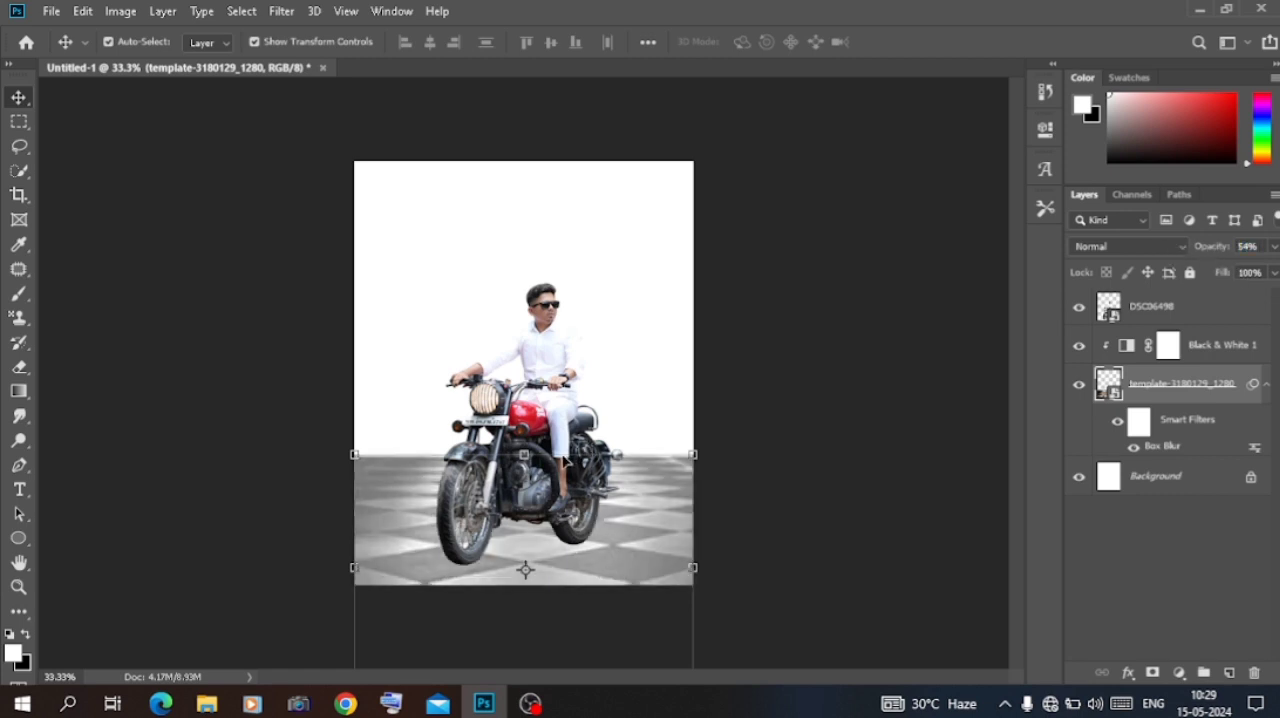
left_click_drag(564, 417, 558, 406)
Step: Place the grey texture IMG_20240511_130814, enlarge it to cover the canvas, and move its layer directly above the Background
left_click(206, 703)
left_click(248, 410)
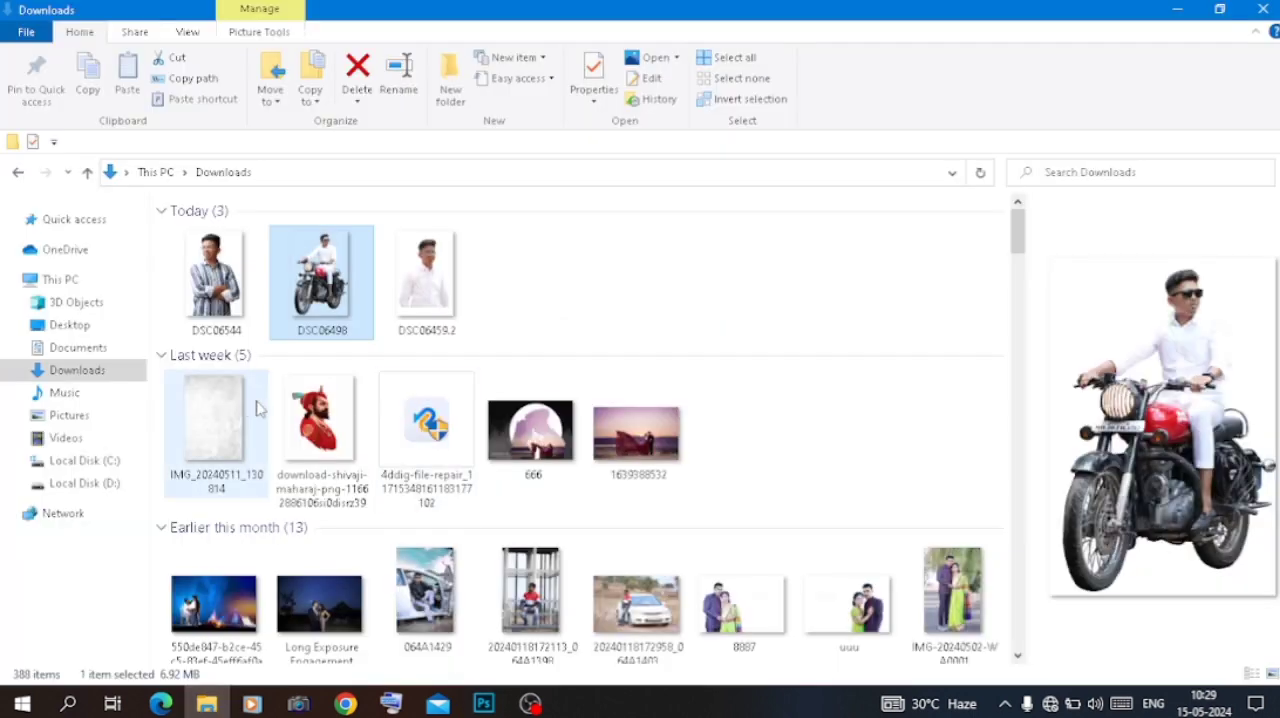
left_click_drag(371, 618, 541, 406)
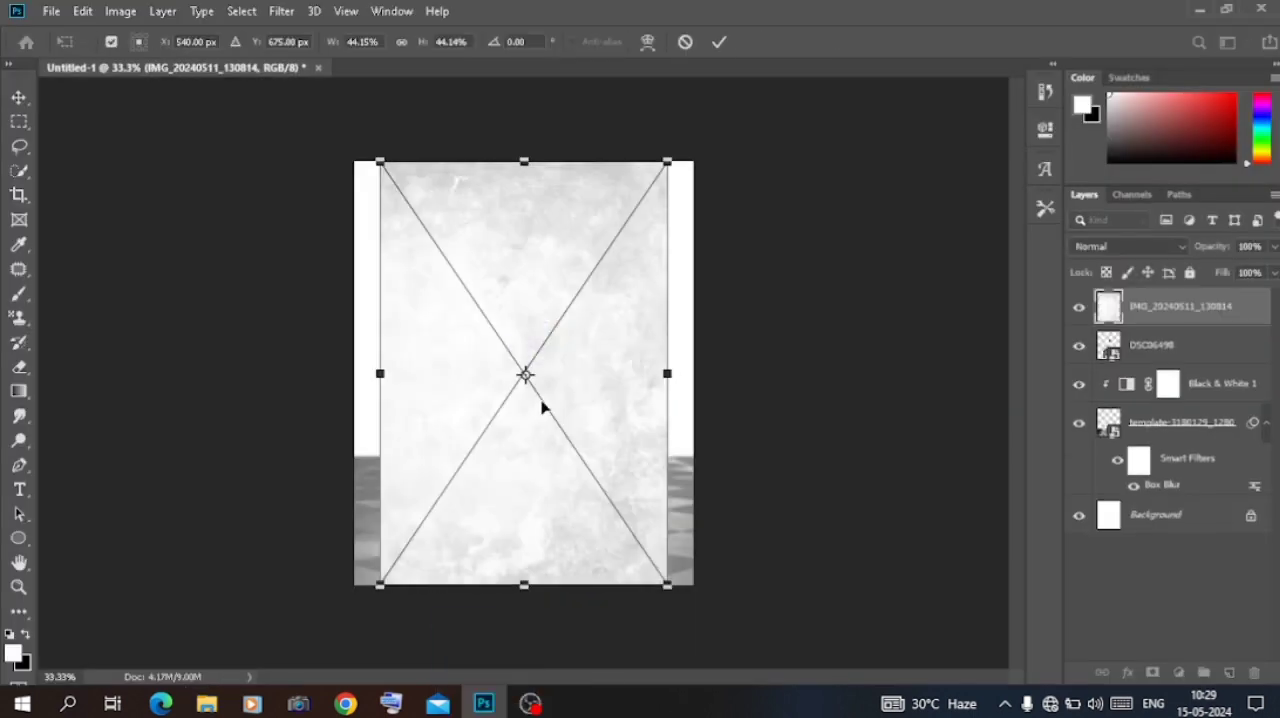
left_click_drag(384, 373, 427, 455)
left_click(19, 97)
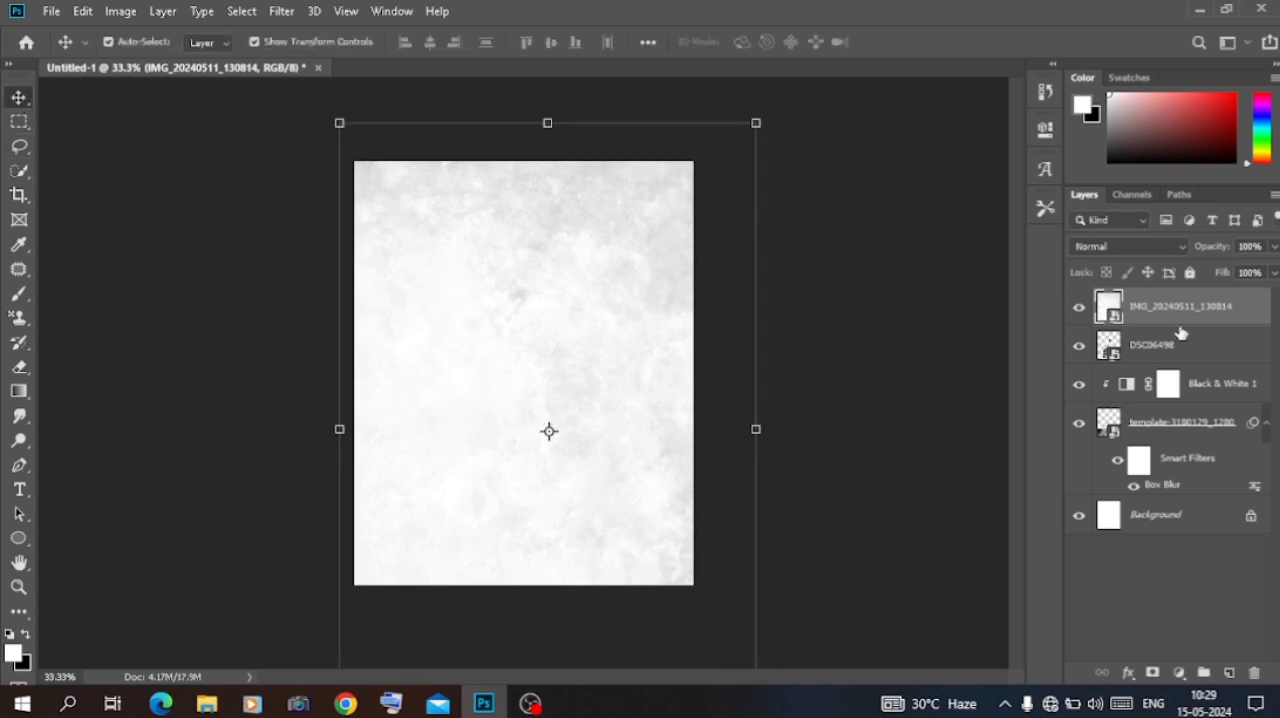
left_click_drag(1186, 314, 1178, 500)
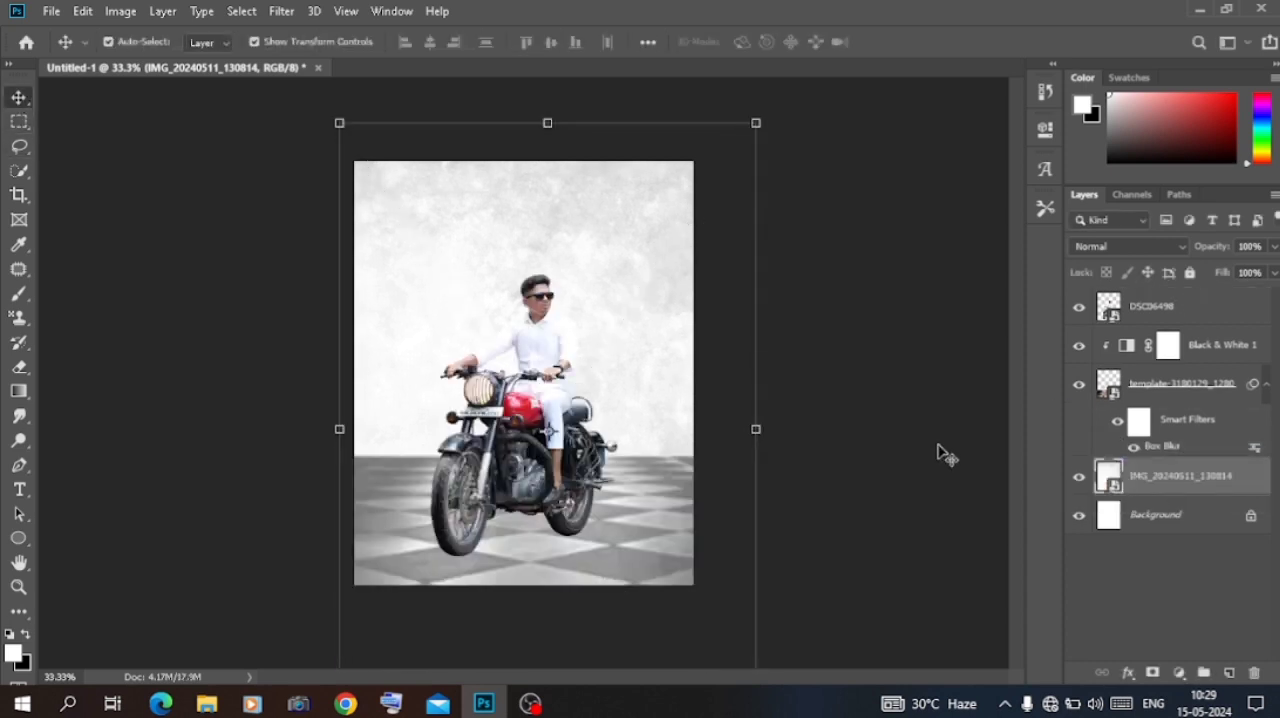
Step: Change the checkered floor layer's blend mode to Exclusion and deselect the layer
left_click(1184, 390)
left_click(1150, 246)
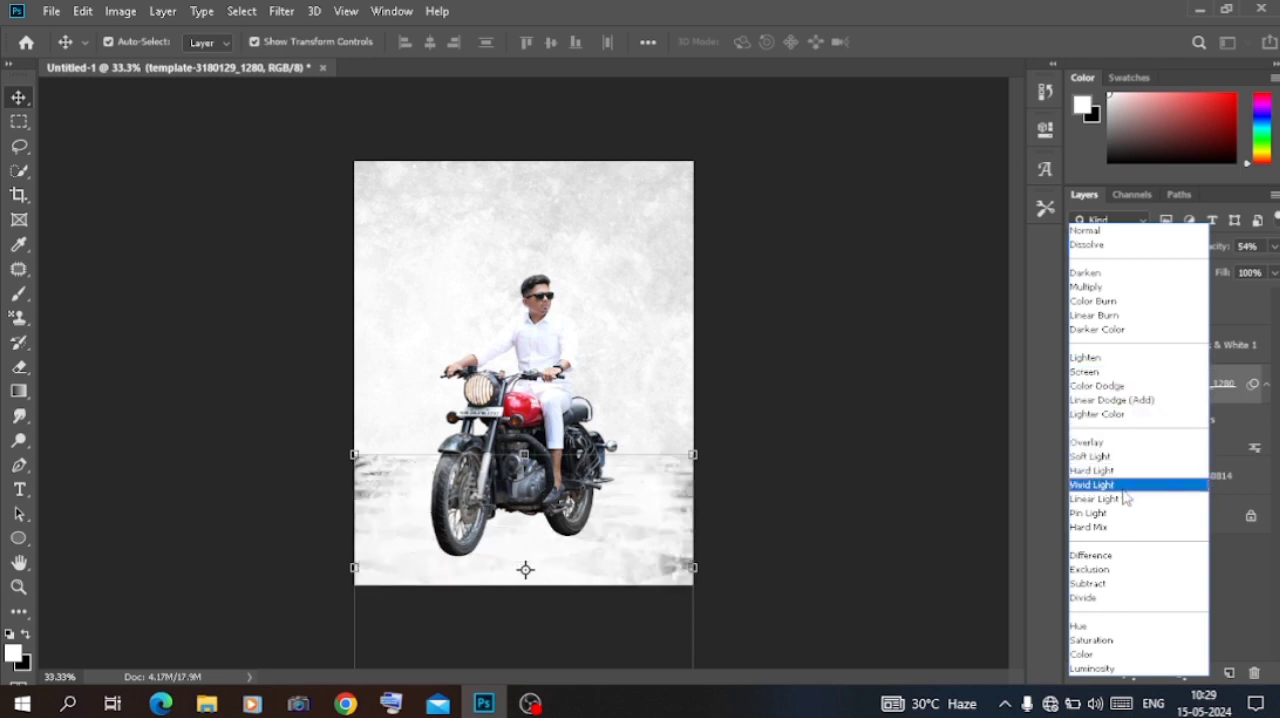
left_click(1107, 569)
left_click(885, 405)
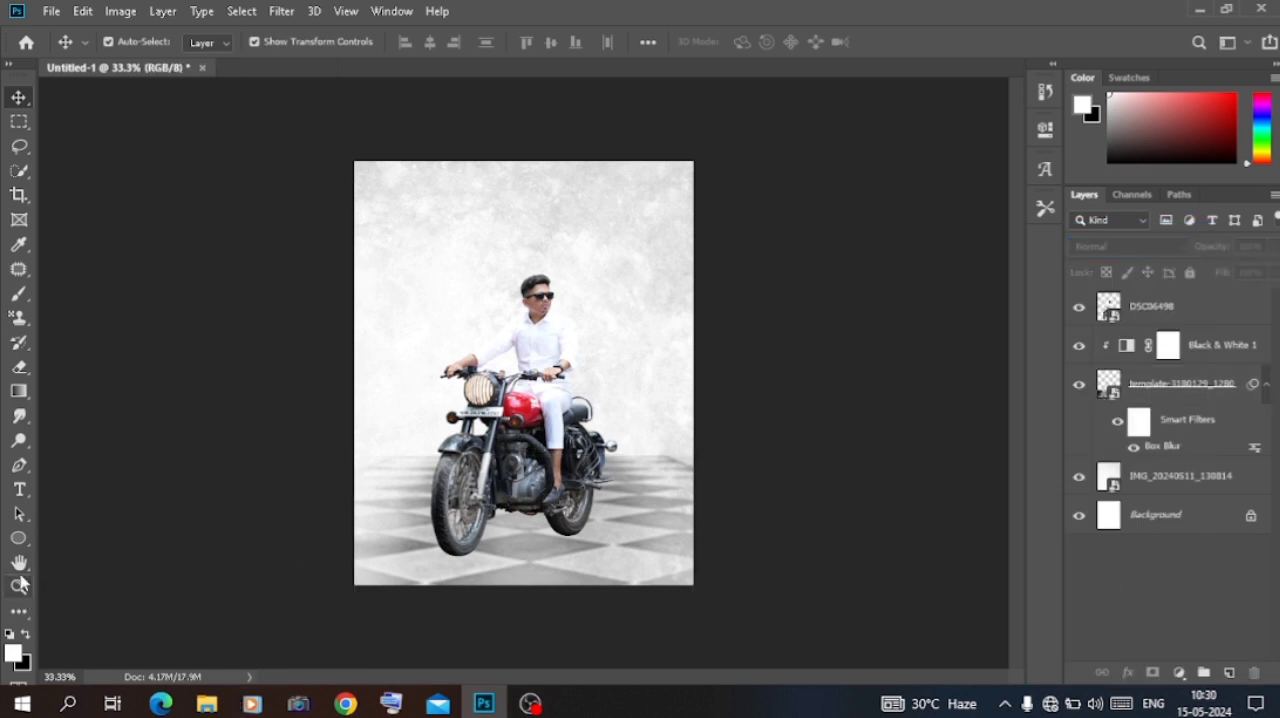
Step: Draw a rectangle shape about 288 × 543 px above the motorcycle's headlight, to the left of the rider's head
right_click(19, 538)
left_click(88, 540)
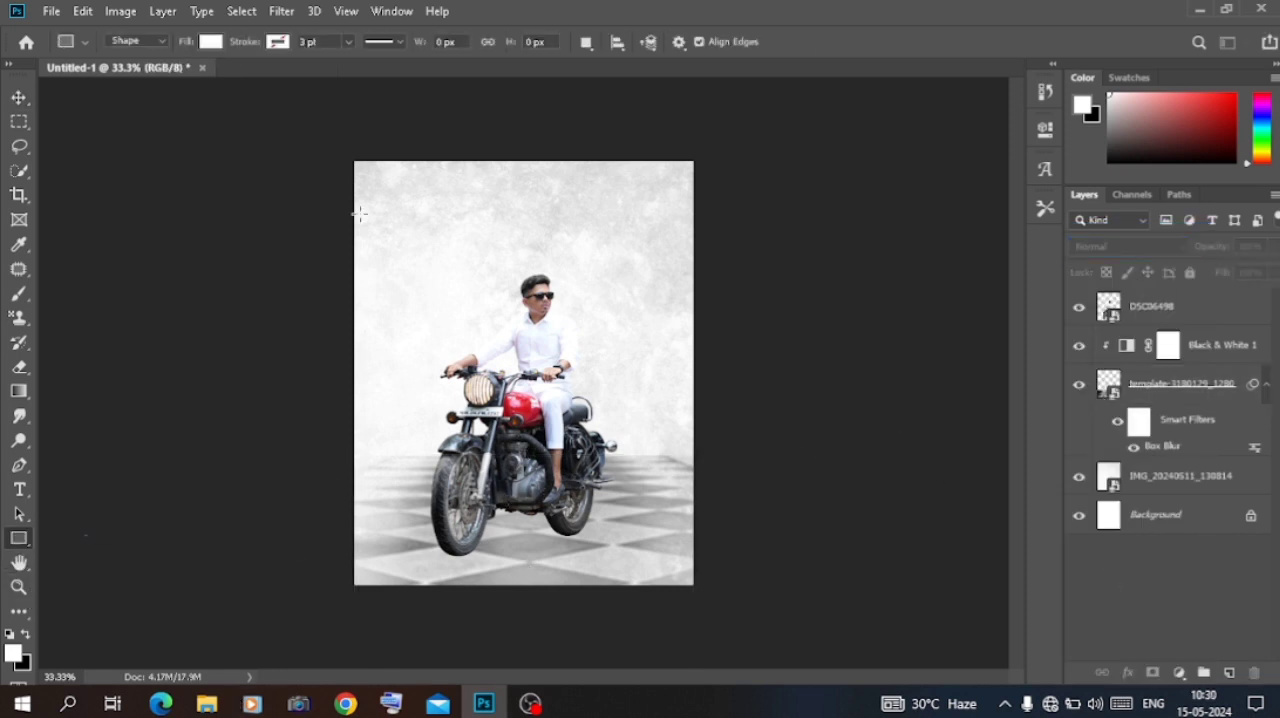
left_click(358, 213)
left_click(662, 272)
left_click_drag(432, 220, 523, 391)
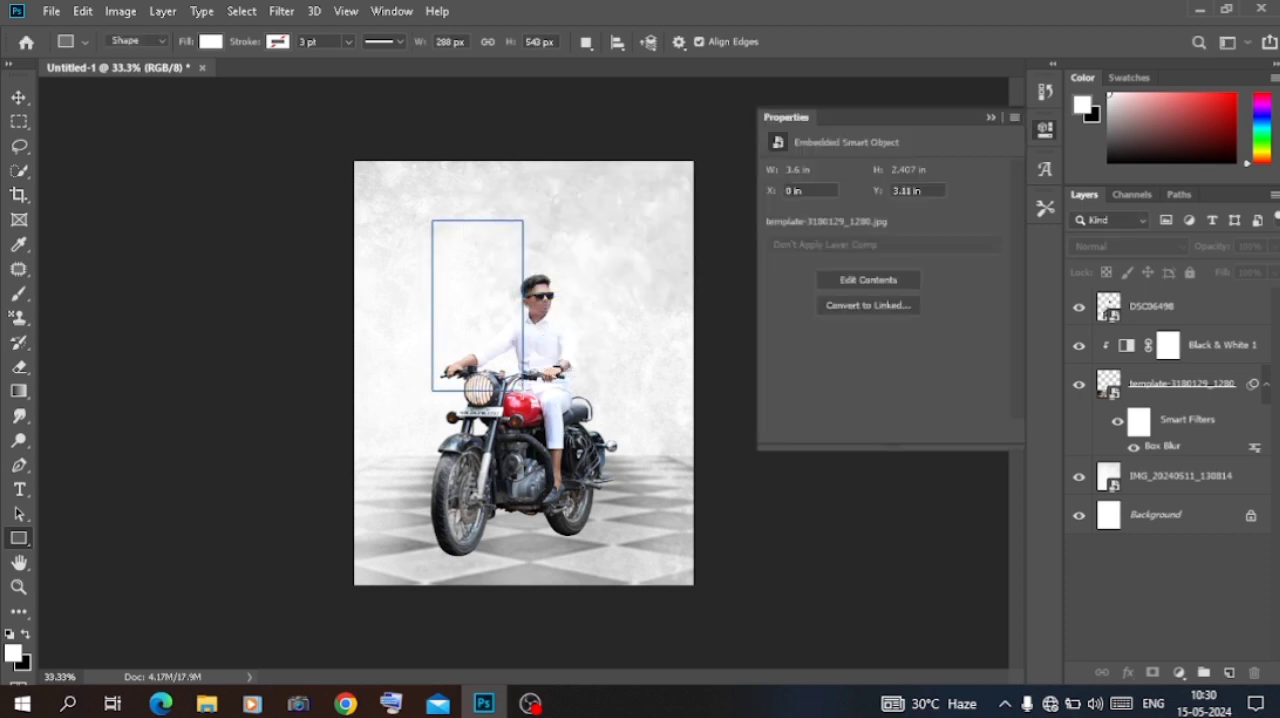
Step: Fill the rectangle with orange and move its layer below the motorcycle rider layer
left_click(776, 232)
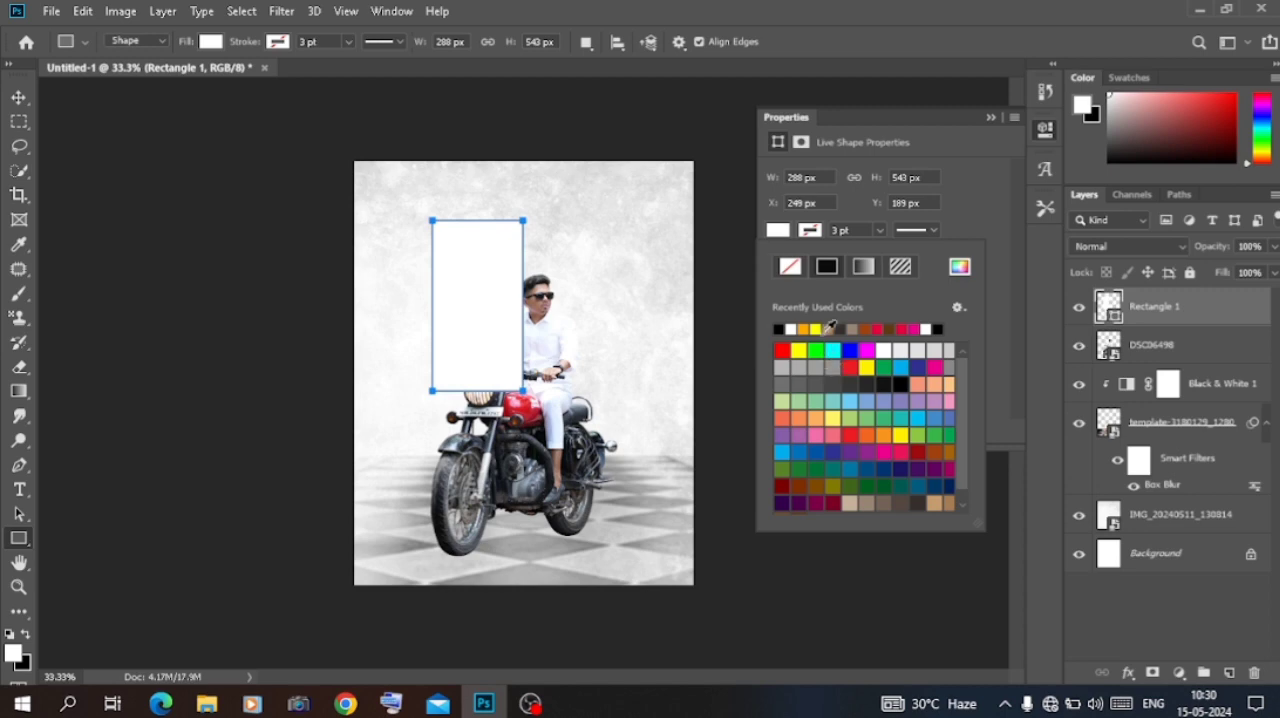
left_click(815, 328)
left_click(1013, 106)
left_click(1013, 106)
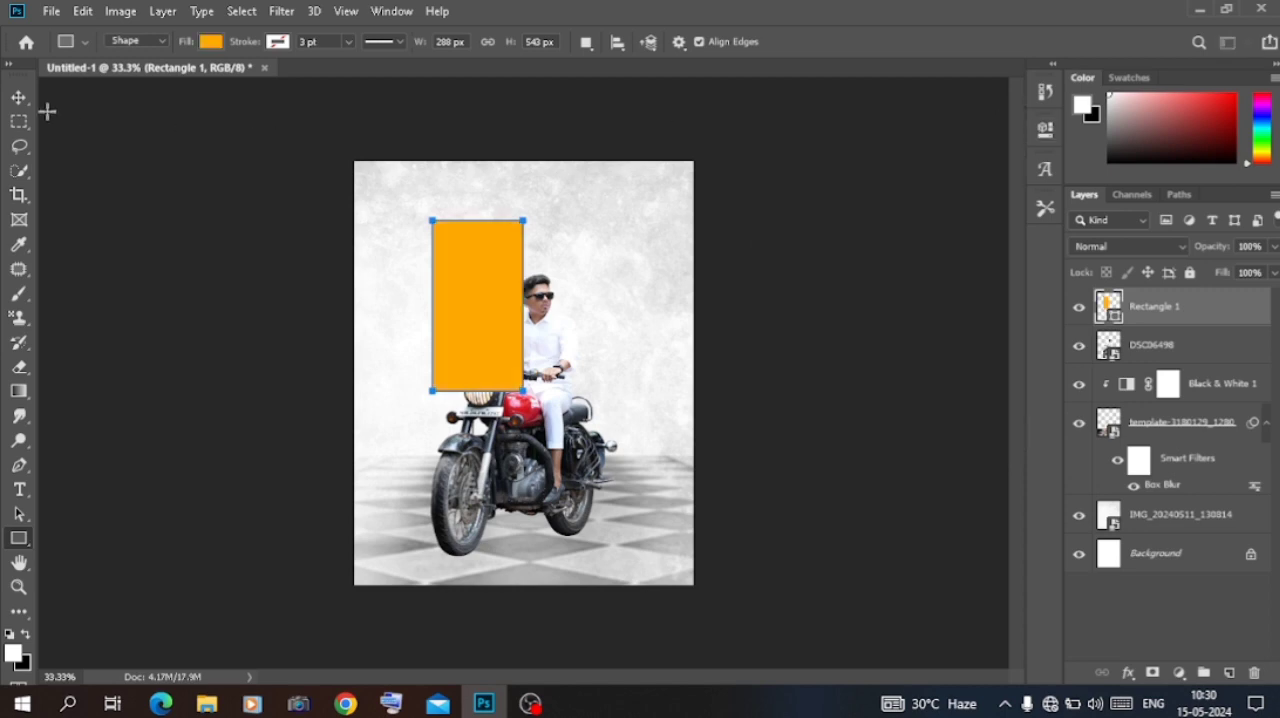
left_click(20, 98)
left_click_drag(1136, 306, 1140, 366)
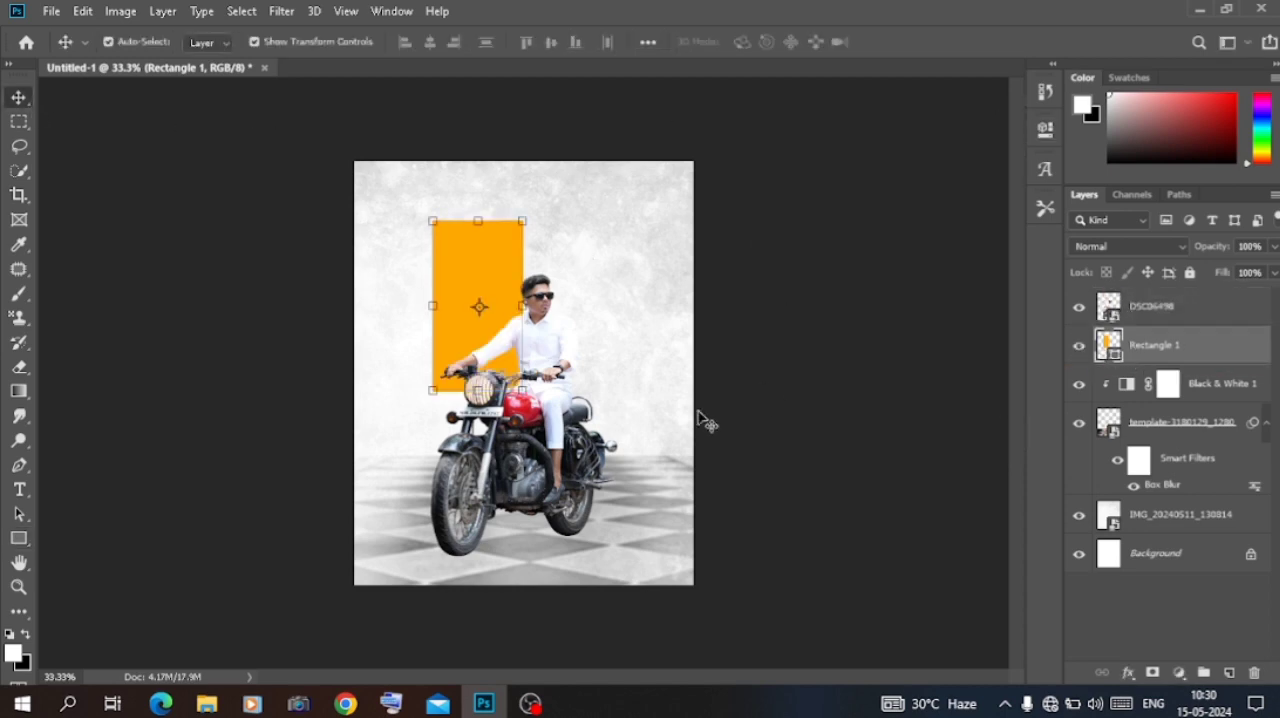
Step: Draw a second rectangle about 267 × 588 px behind the rider's right side of the canvas and fill it with red
left_click(19, 538)
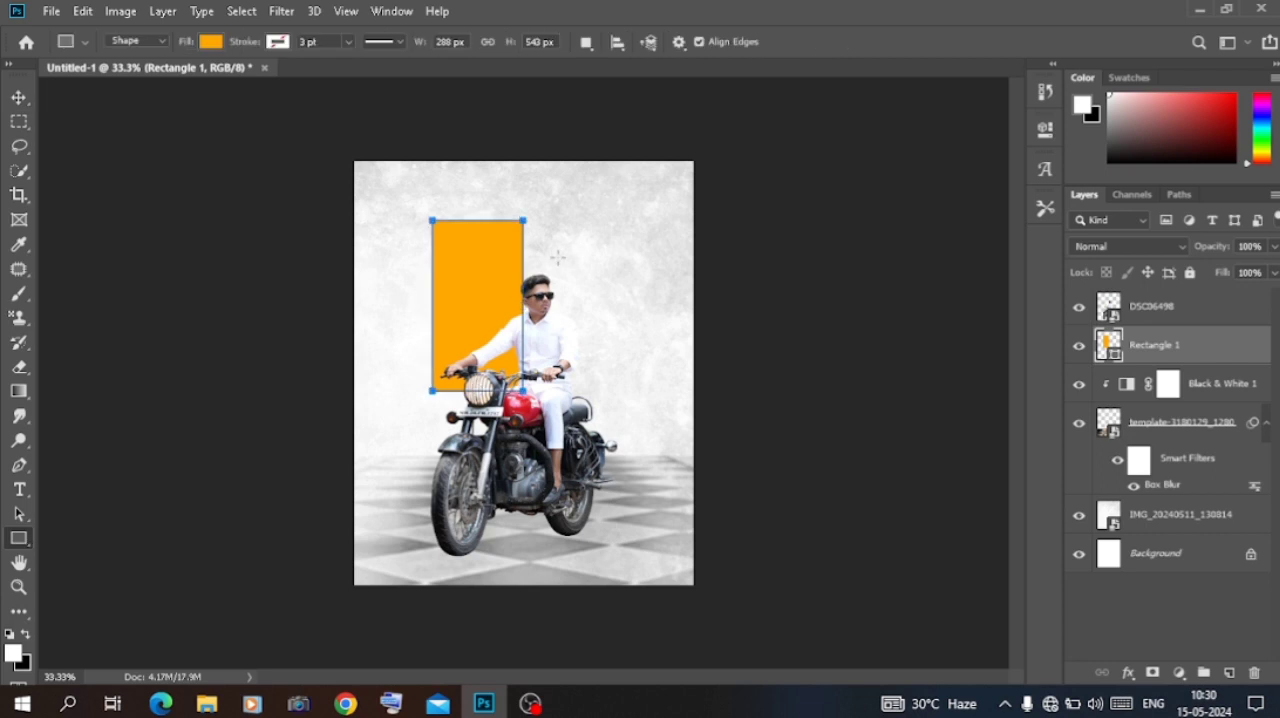
left_click_drag(557, 257, 642, 440)
left_click(778, 230)
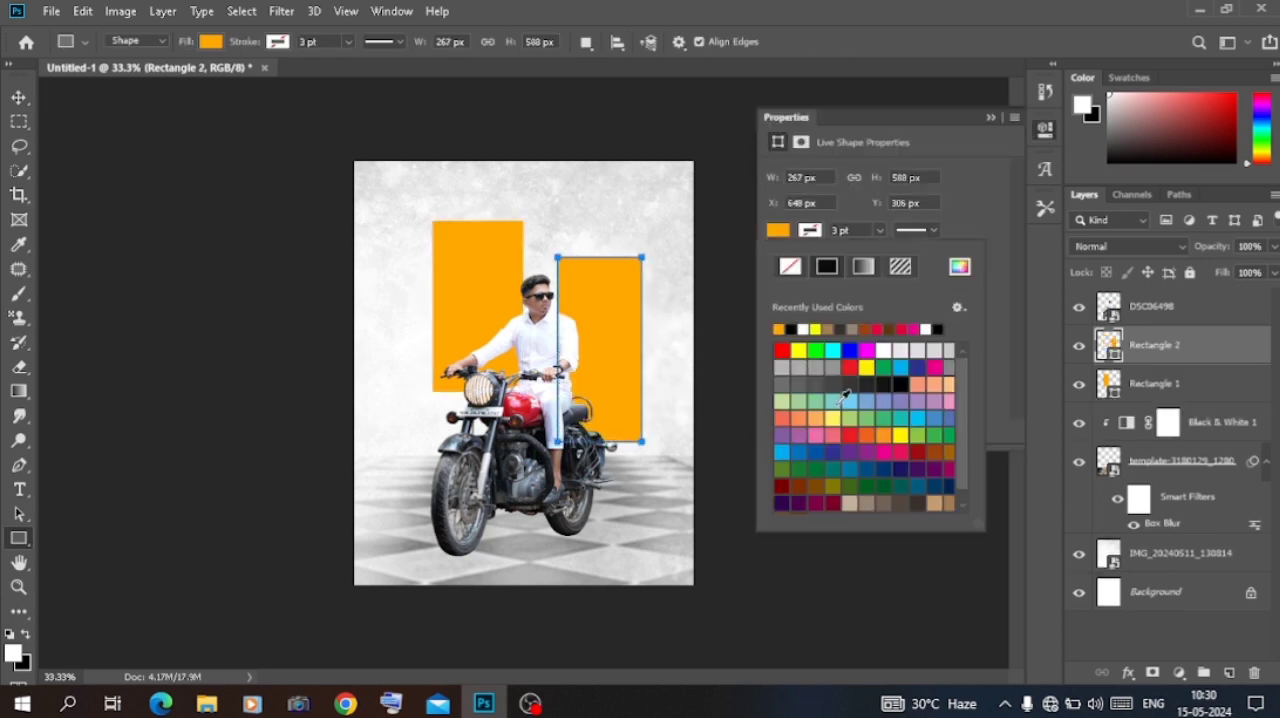
left_click(851, 368)
left_click(991, 117)
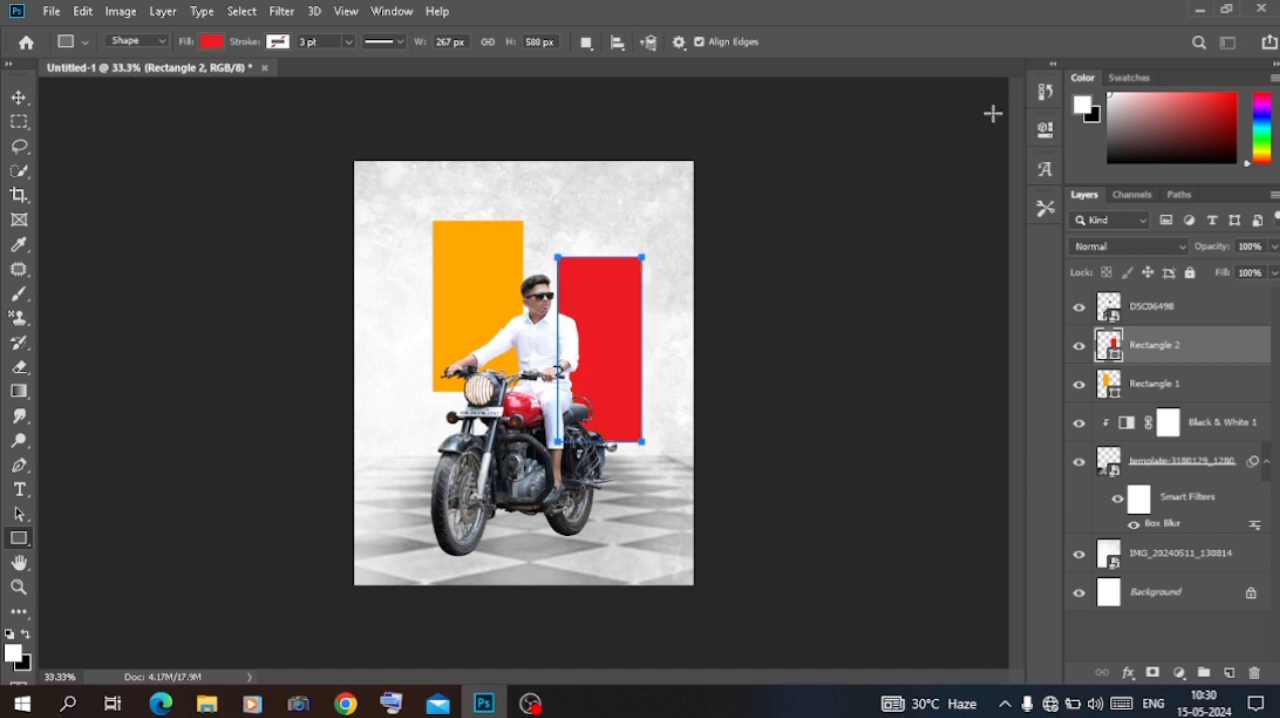
left_click(19, 94)
left_click(346, 268)
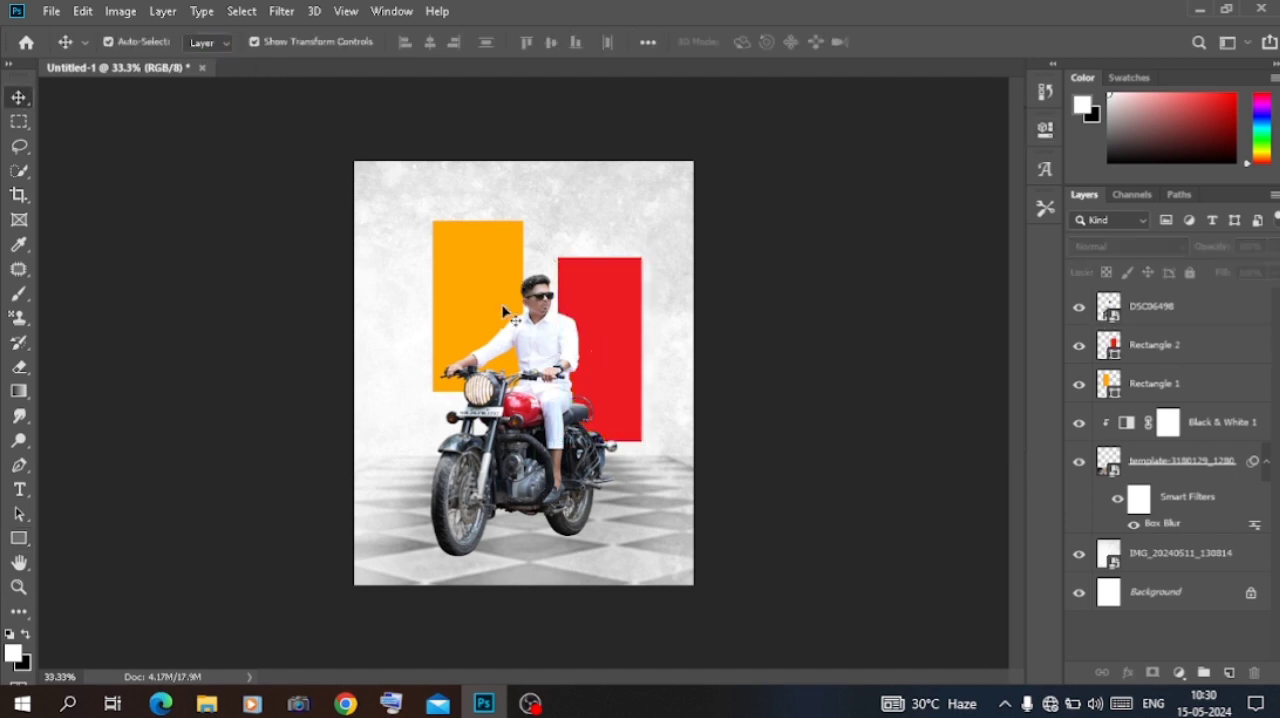
Step: Place the striped-shirt portrait DSC06544 from Downloads and scale it to about 2.97% over the orange rectangle
left_click(207, 704)
left_click(236, 300)
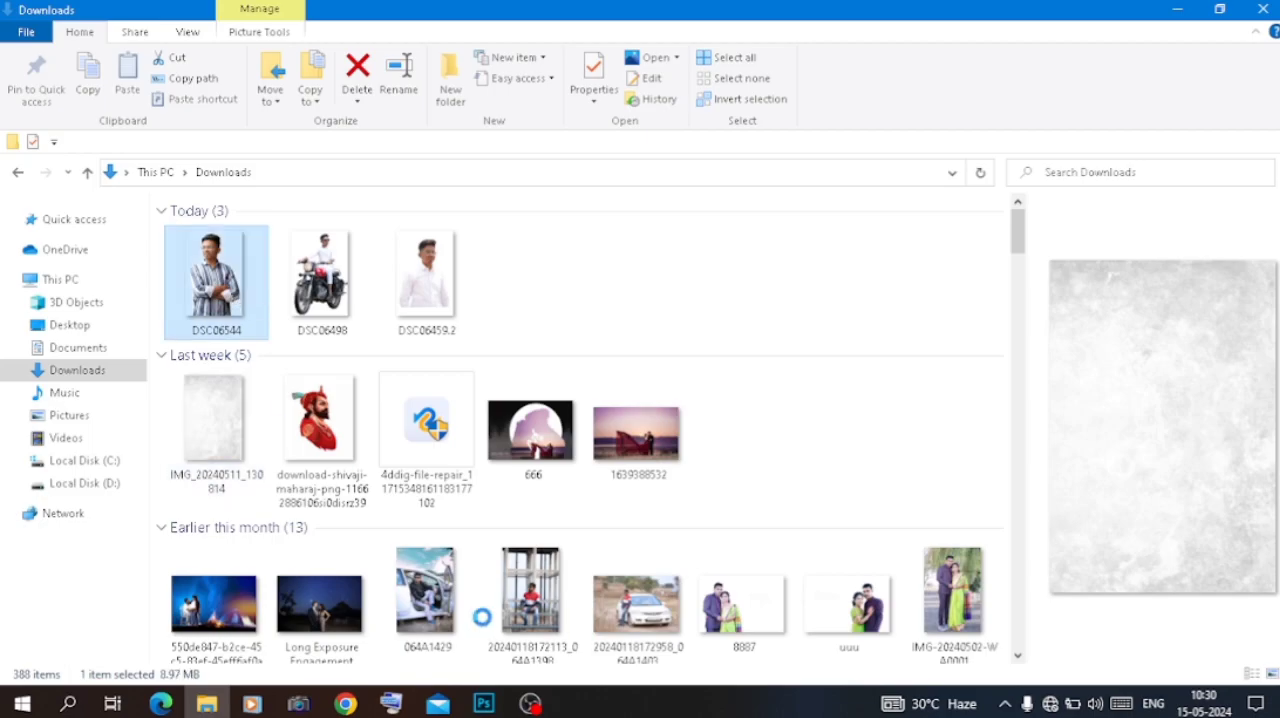
left_click_drag(481, 617, 515, 282)
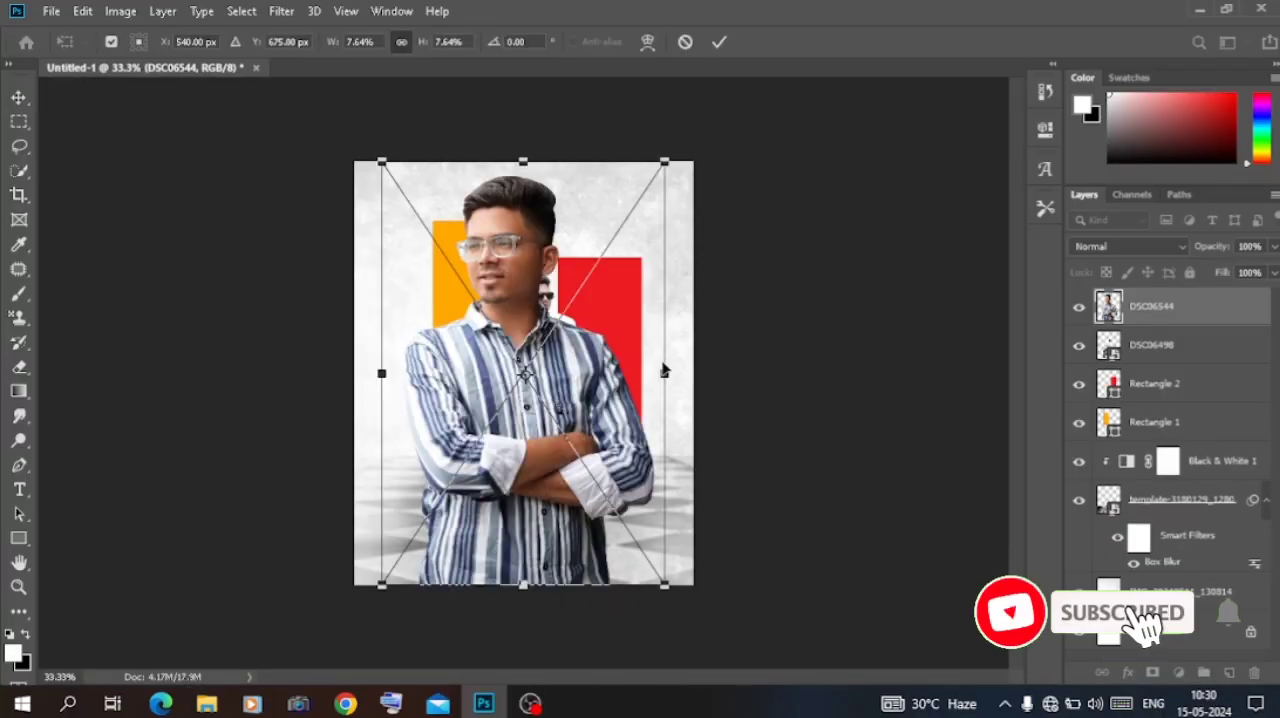
left_click_drag(665, 370, 505, 318)
key("Return")
Step: Move the DSC06544 portrait layer directly above the orange rectangle and clip it to that rectangle
left_click_drag(1135, 318, 1145, 403)
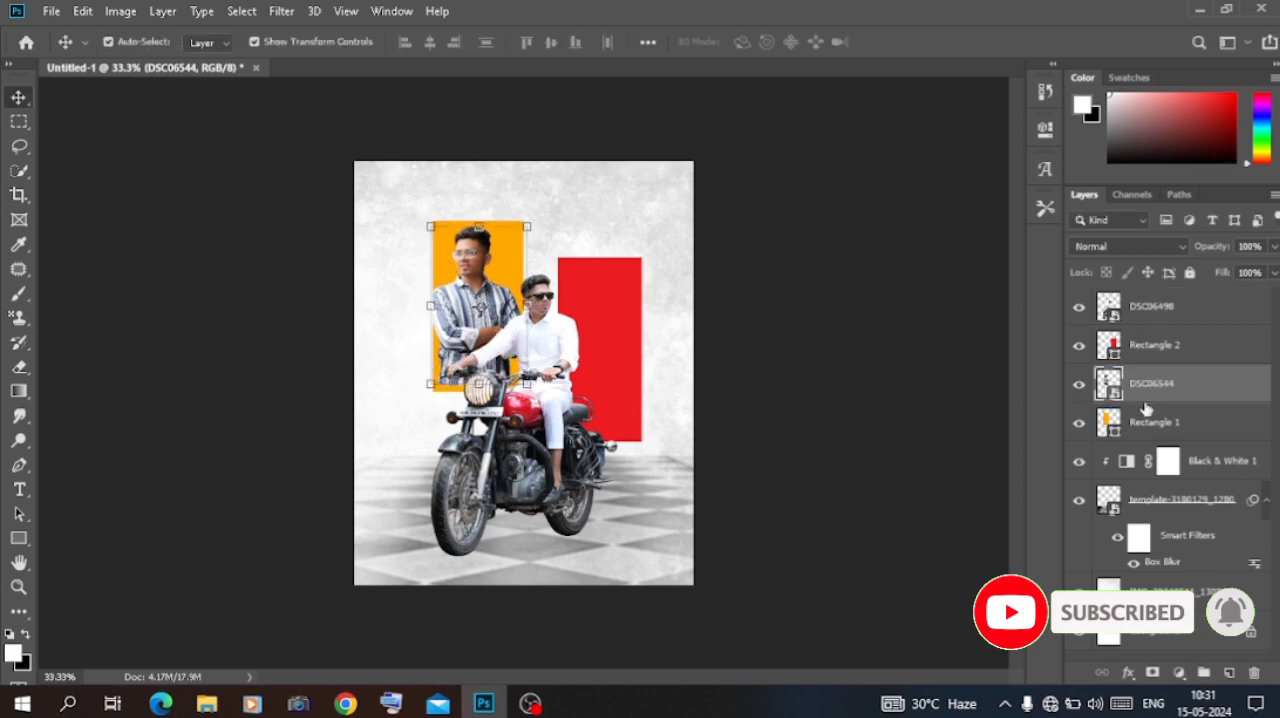
right_click(1148, 400)
left_click(993, 412)
Step: Enlarge the clipped DSC06544 portrait slightly so it fills the orange rectangle
key("ctrl+t")
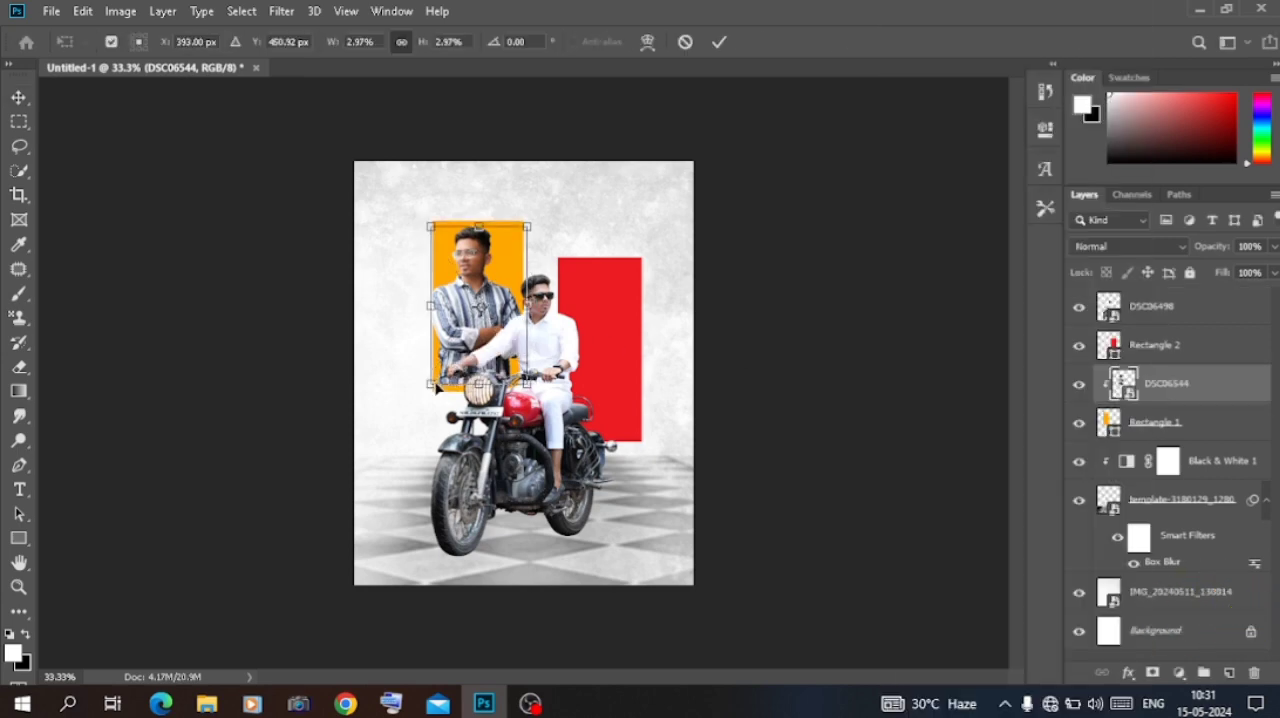
left_click_drag(407, 396, 442, 364)
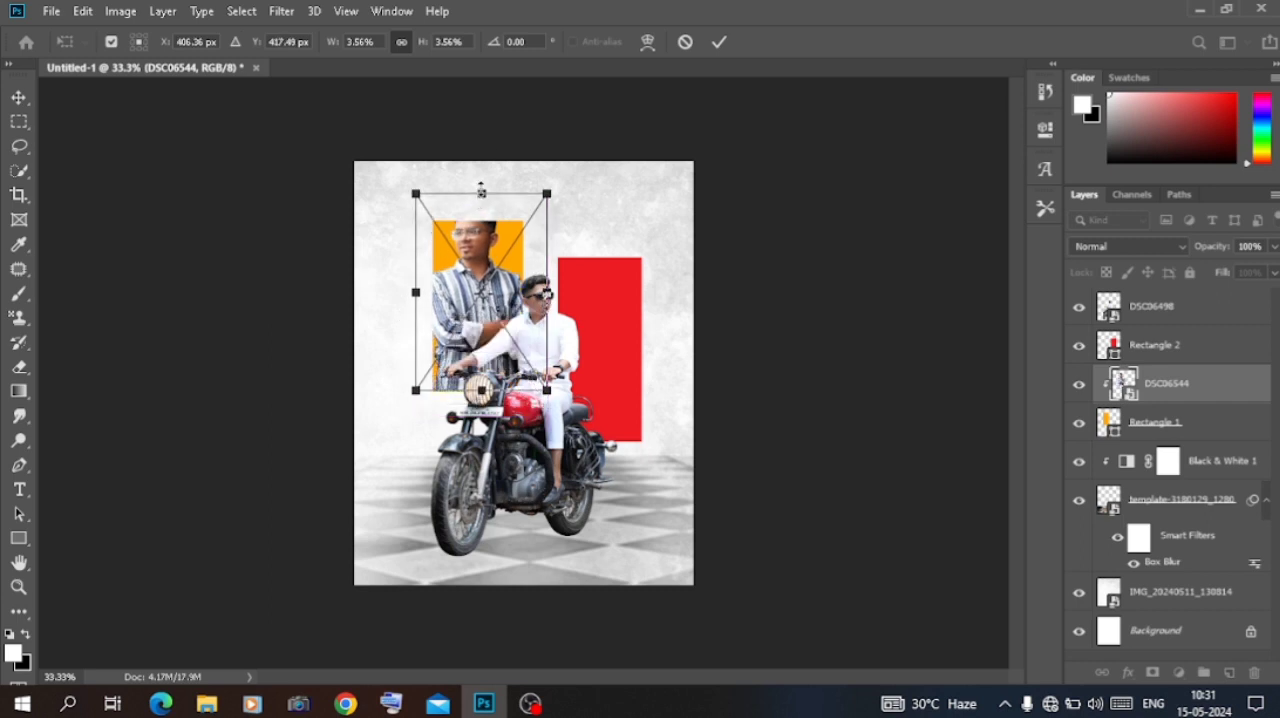
left_click_drag(481, 191, 481, 205)
key("Return")
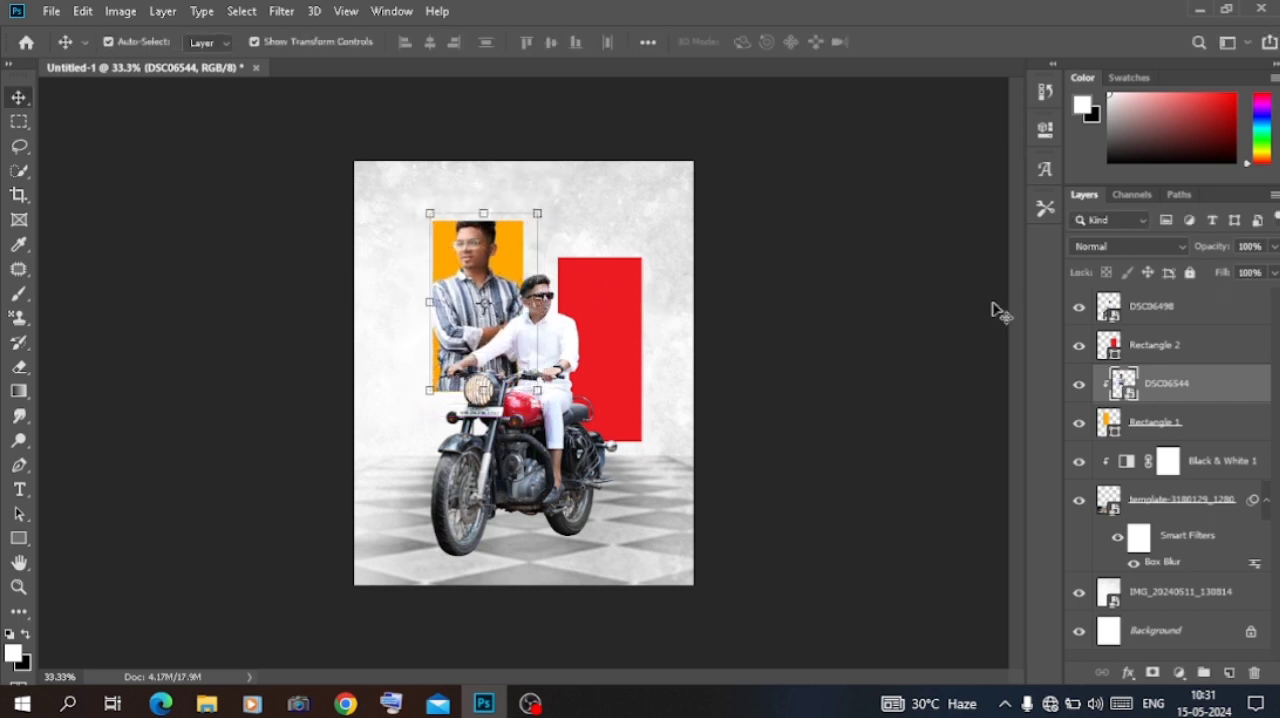
Step: Set the DSC06544 portrait's blend mode to Luminosity and lower its top edge slightly inside the orange rectangle
left_click(1160, 248)
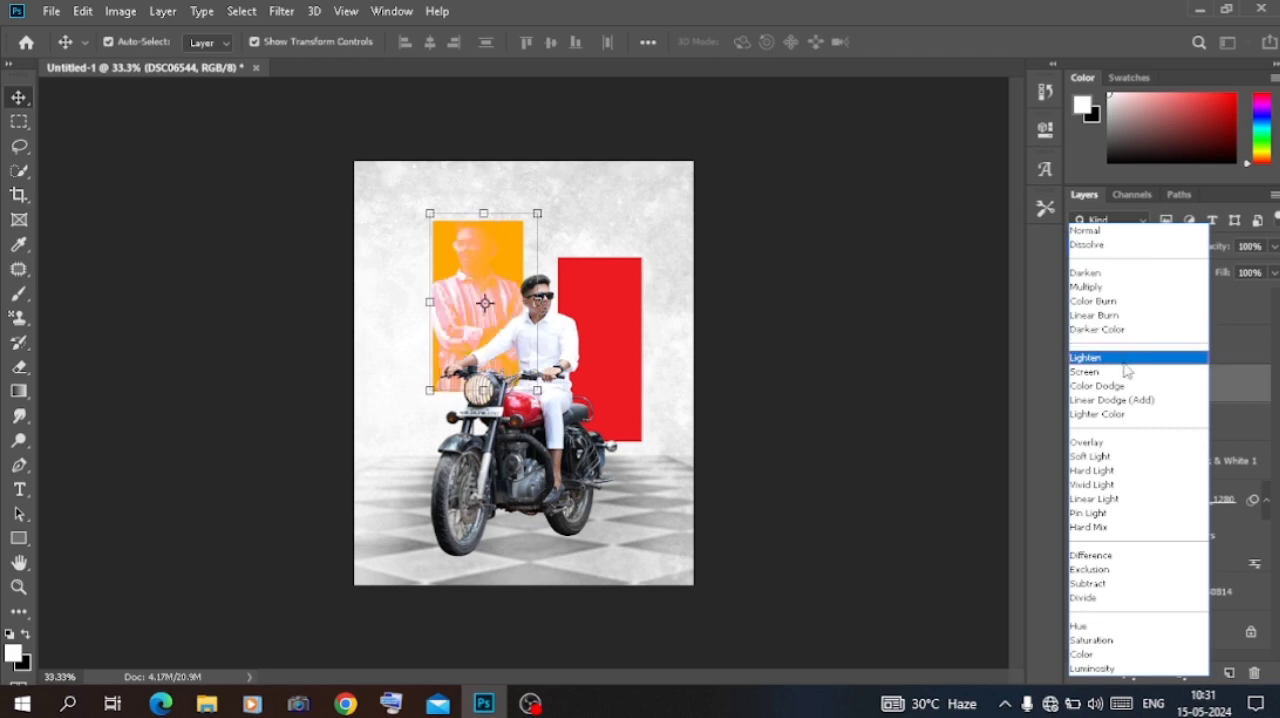
left_click(1093, 668)
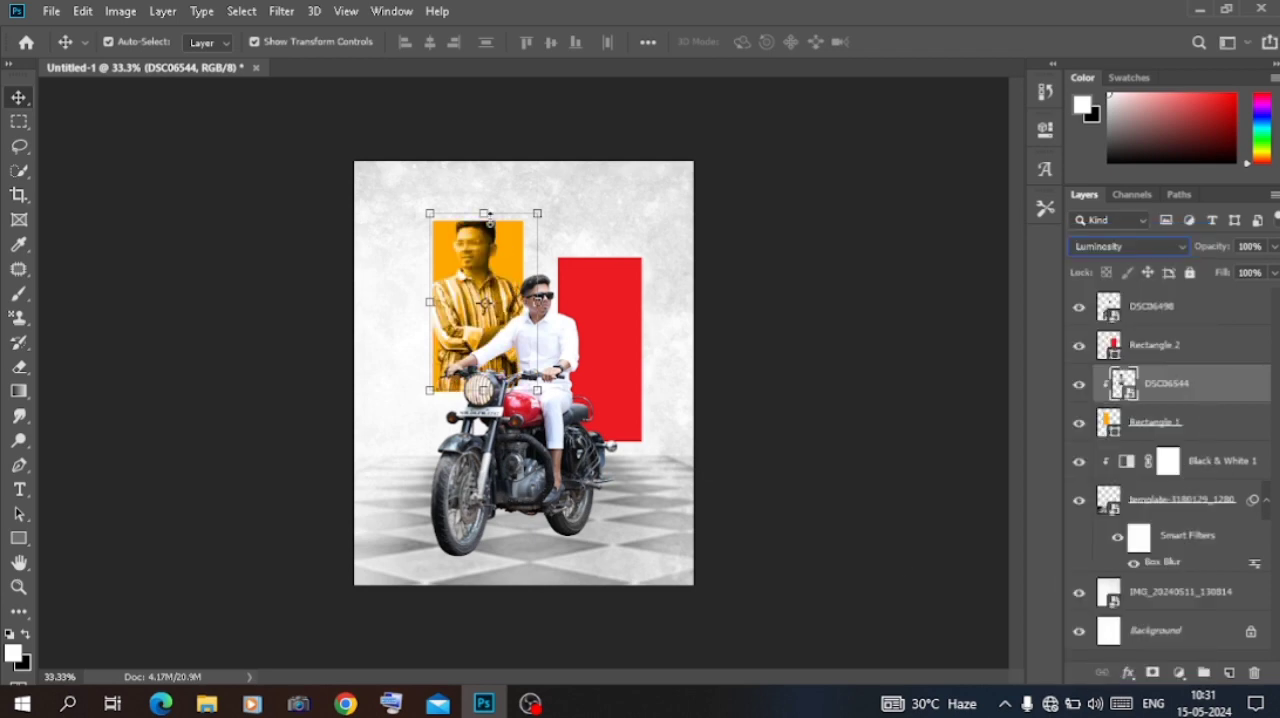
left_click_drag(490, 218, 485, 227)
left_click(187, 218)
left_click(140, 208)
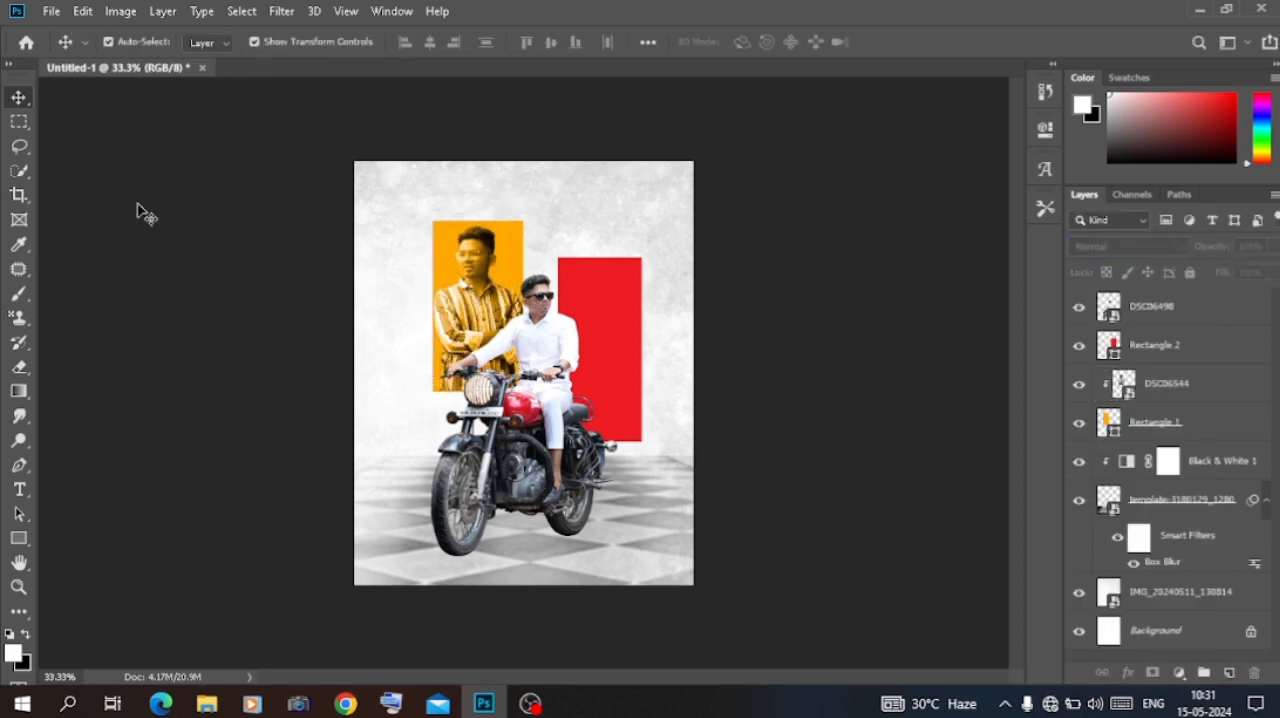
Step: Scale the DSC06544 portrait to about 3.15% and nudge it right to fill the orange rectangle down to its lower edge
key("ctrl+plus")
key("ctrl+plus")
left_click(455, 495)
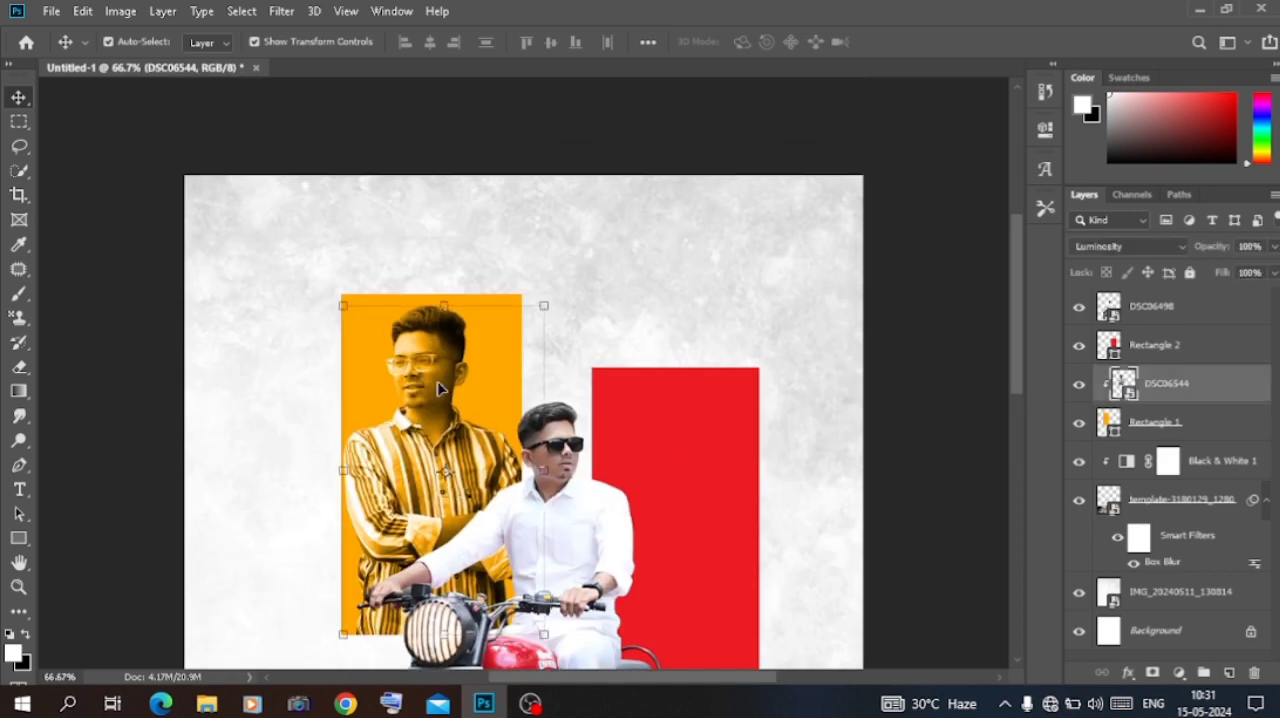
key("ctrl+t")
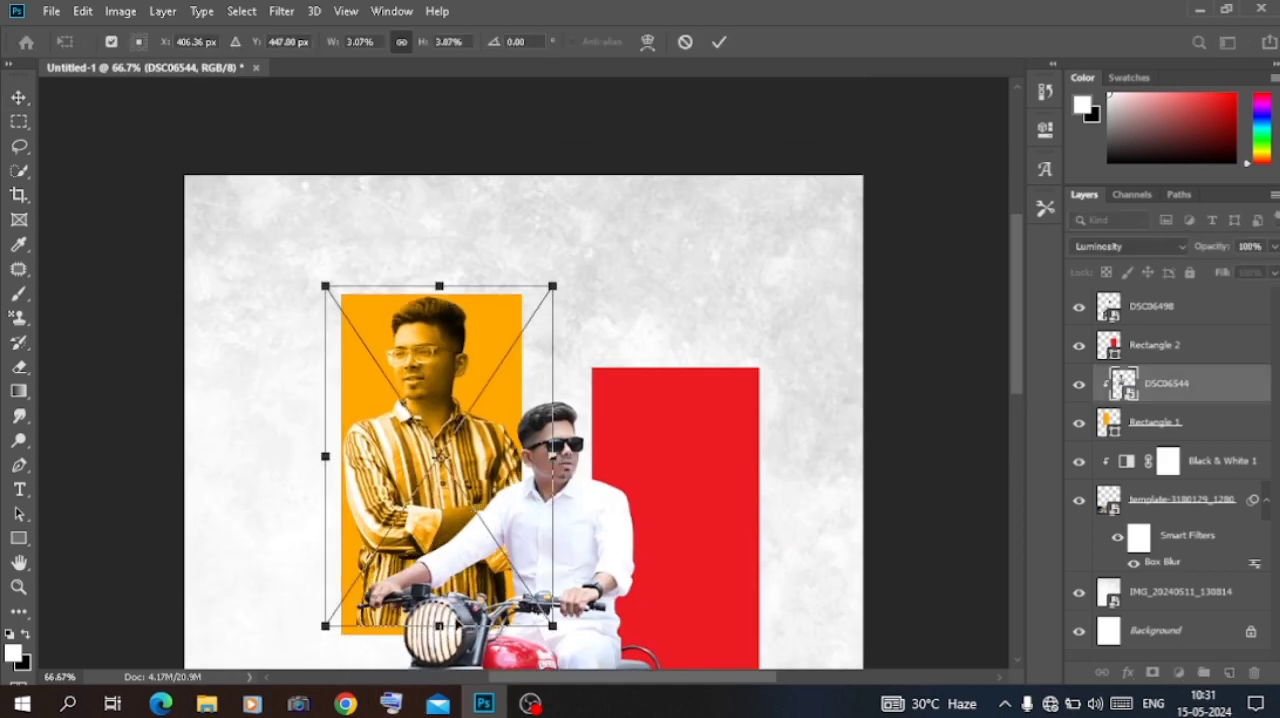
left_click_drag(439, 633, 440, 637)
key("Right")
key("Right")
key("Right")
key("Right")
key("Right")
key("Right")
key("Right")
key("Right")
key("Right")
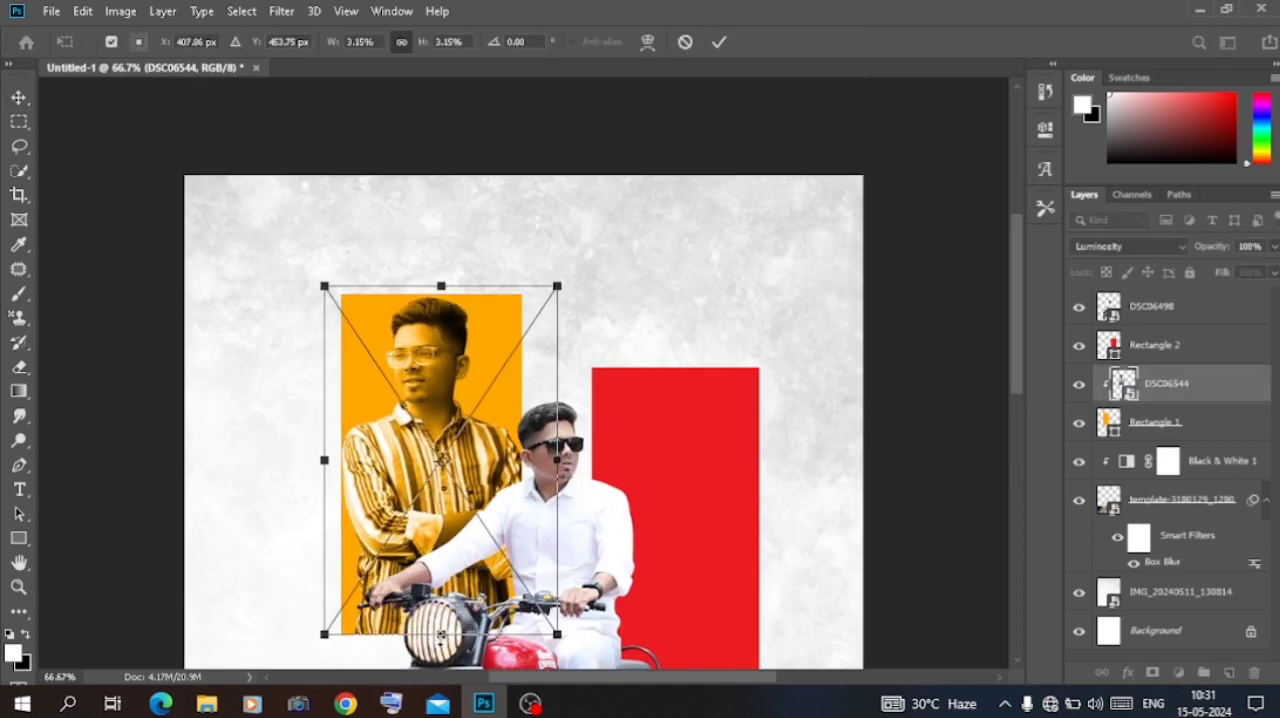
key("Return")
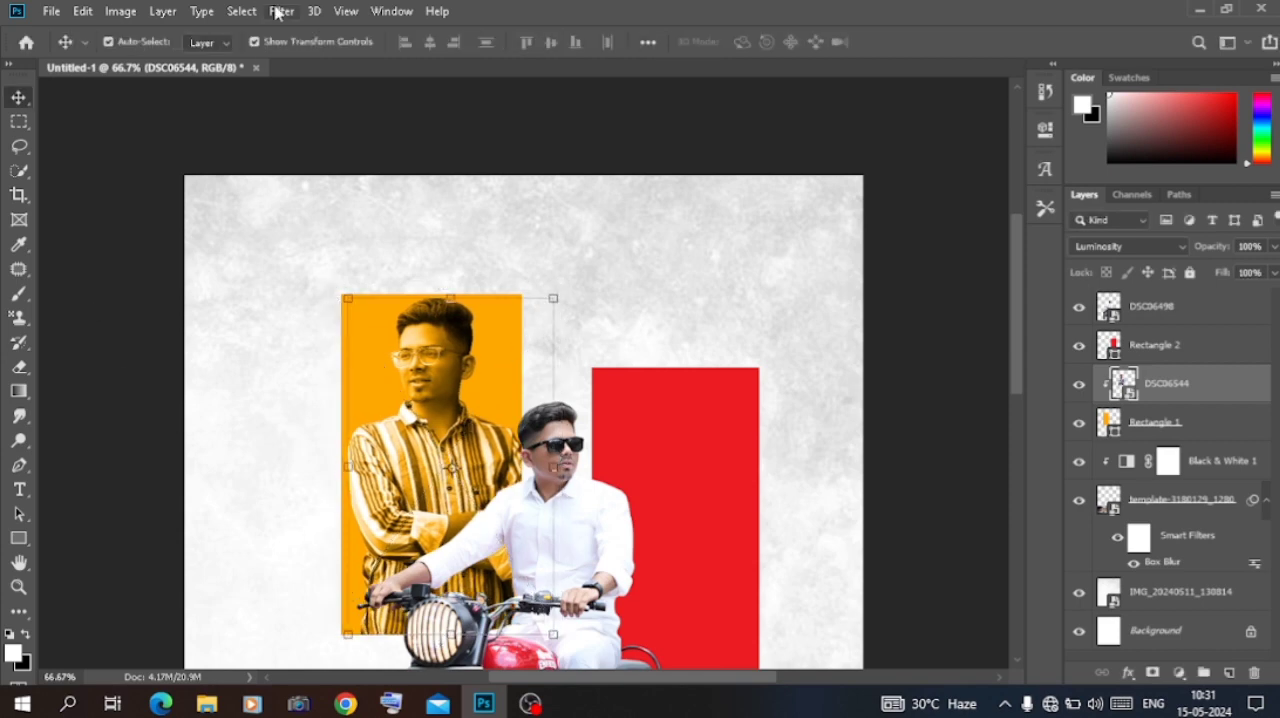
Step: Apply a Camera Raw filter to the DSC06544 portrait with Clarity at +59
left_click(281, 11)
left_click(330, 124)
scroll(1177, 470, "down", 3)
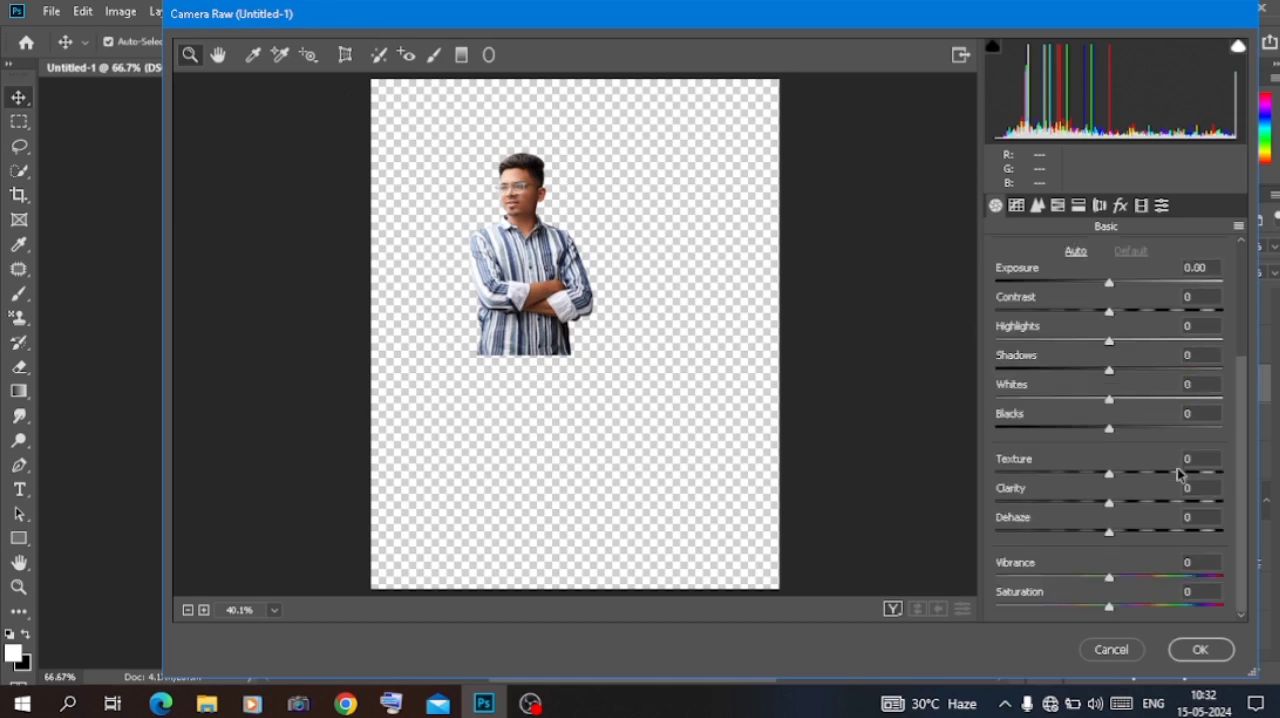
left_click_drag(1158, 507, 1178, 507)
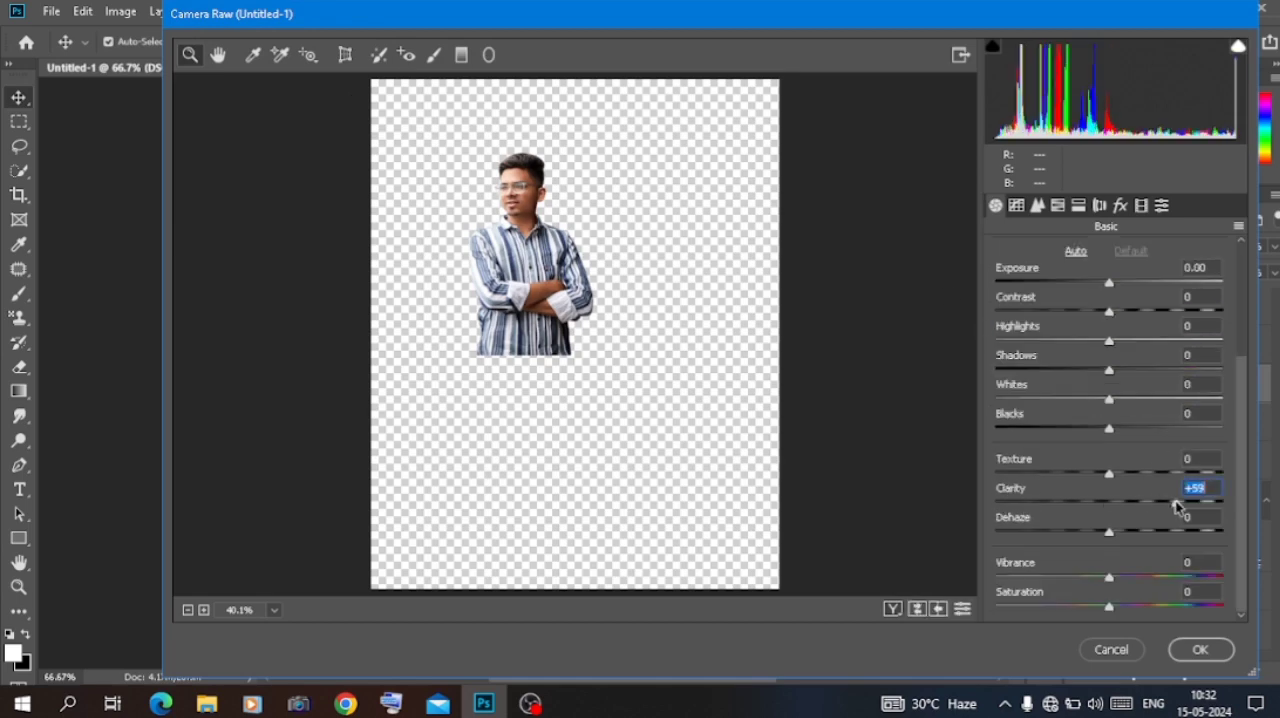
left_click(1198, 649)
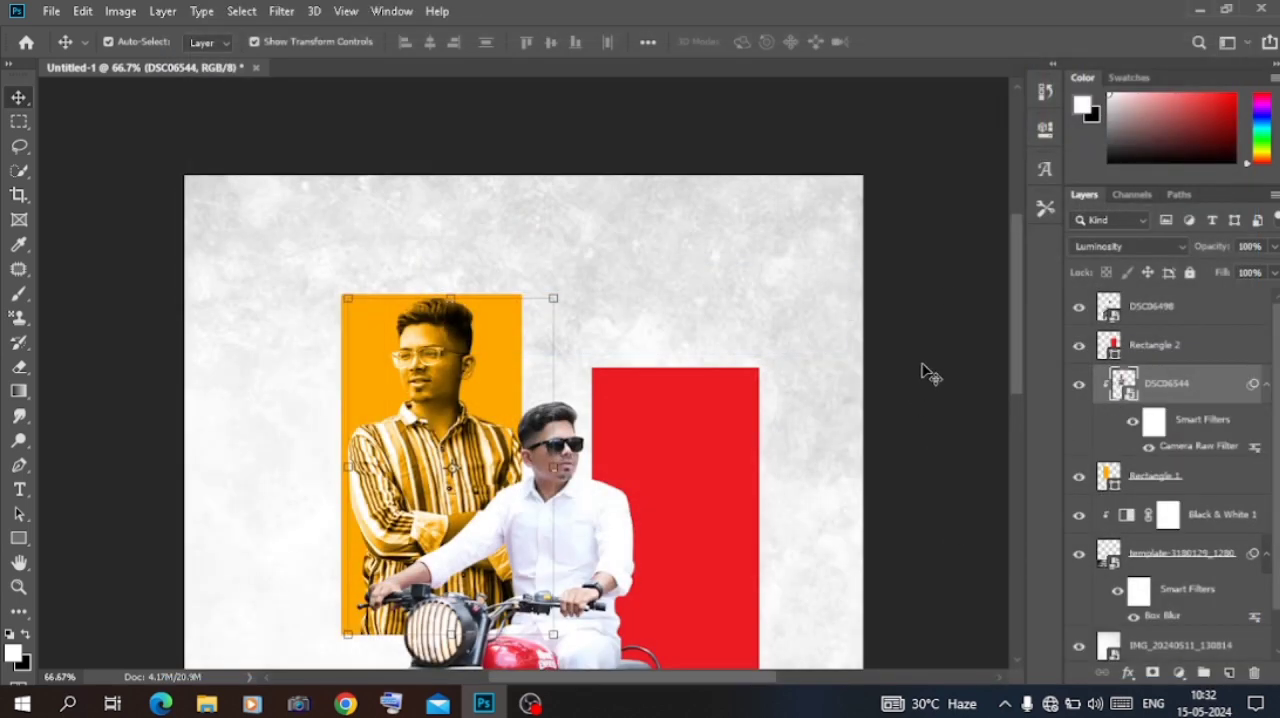
Step: Place the white-shirt portrait DSC06459.2 and scale it down over the red rectangle
key("ctrl+minus")
key("ctrl+minus")
key("ctrl+minus")
key("ctrl+plus")
key("ctrl+plus")
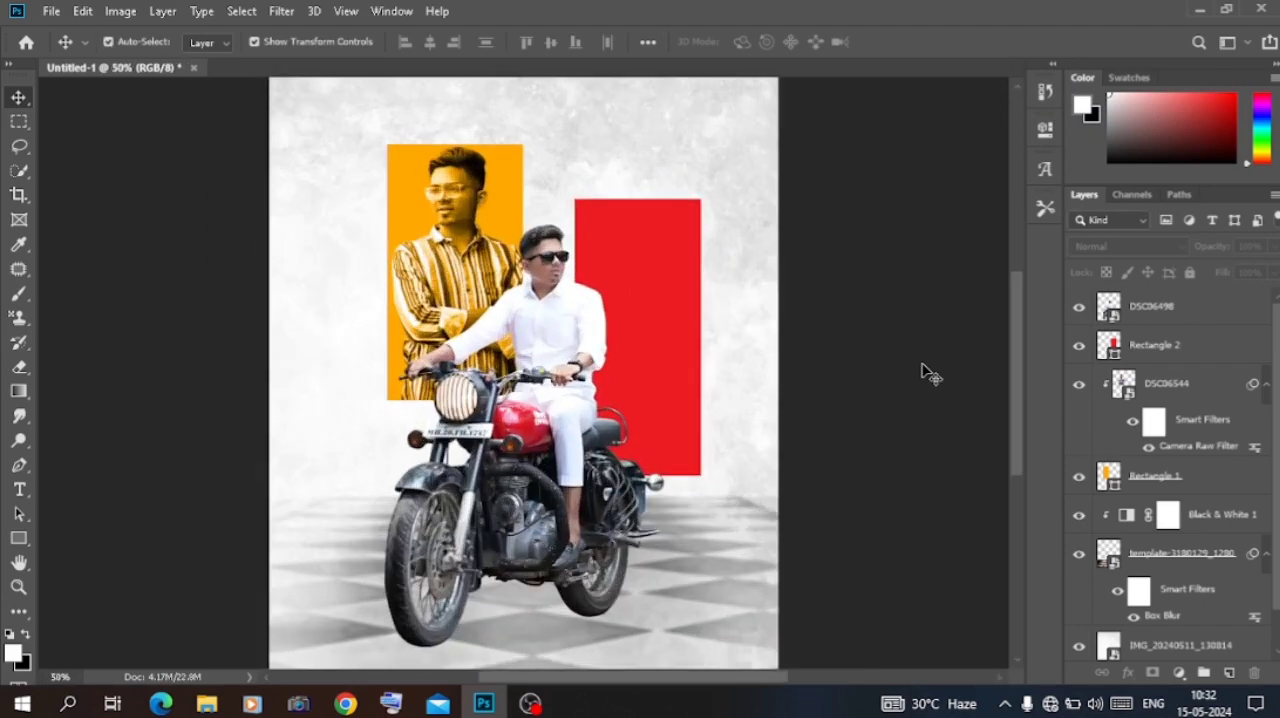
left_click(220, 705)
left_click_drag(425, 285, 634, 329)
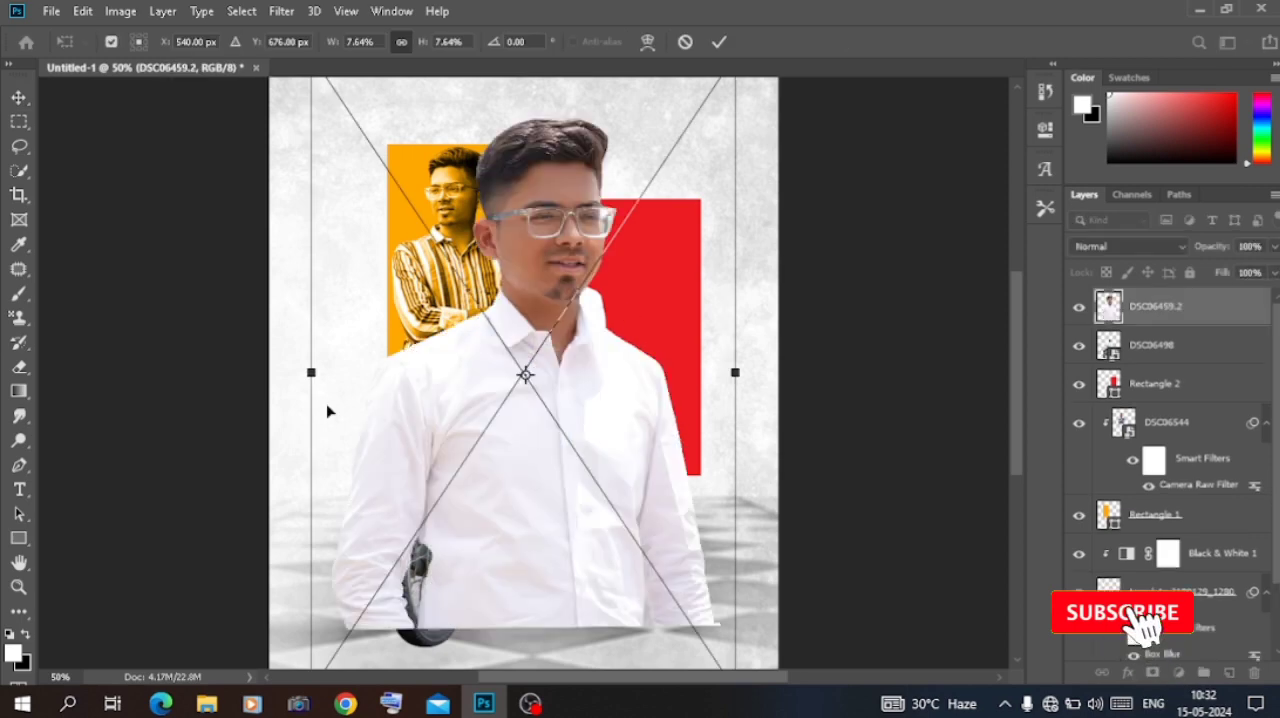
left_click_drag(323, 372, 524, 349)
left_click_drag(527, 349, 654, 466)
left_click_drag(716, 530, 600, 380)
key("Return")
Step: Move the DSC06459.2 layer directly above the red rectangle and clip it to that rectangle
left_click_drag(1160, 307, 1160, 357)
right_click(1160, 357)
left_click(1010, 407)
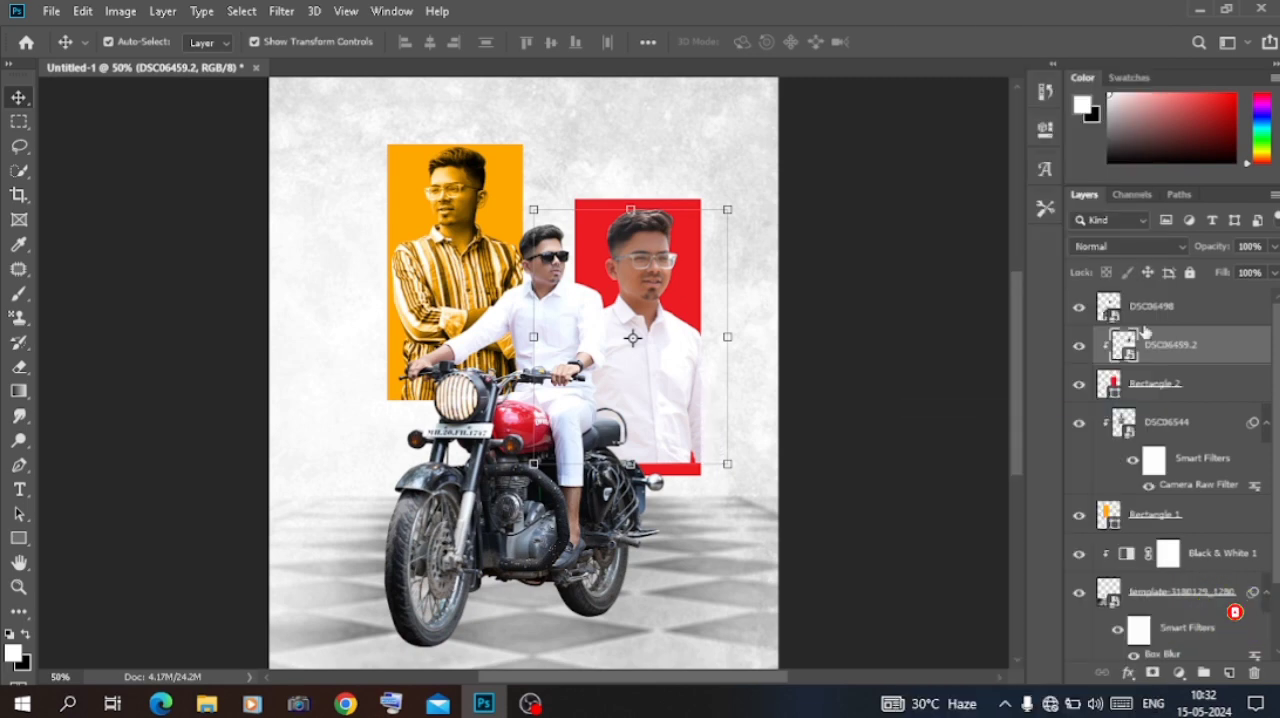
Step: Set the DSC06459.2 portrait's blend mode to Luminosity and enlarge it downward to fill the red rectangle
left_click(1134, 246)
left_click(1107, 674)
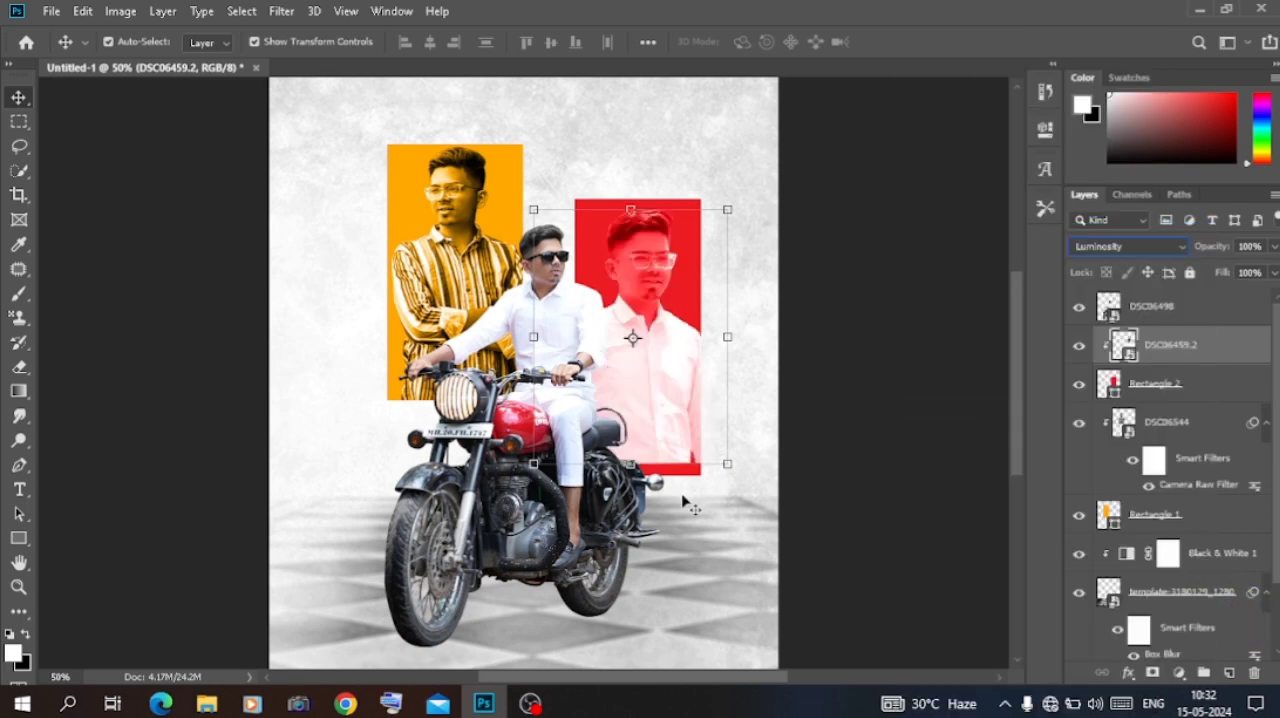
left_click_drag(633, 463, 627, 521)
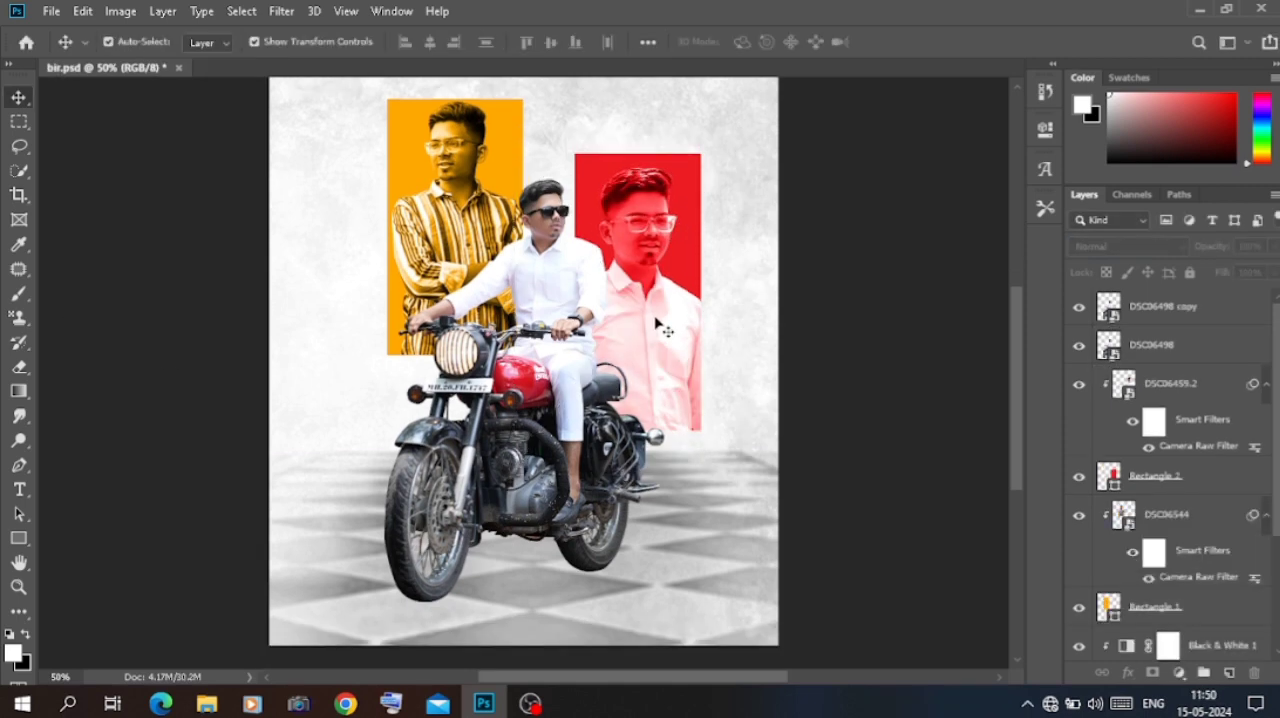
Step: Add a new empty layer between the rider layer DSC06498 and its copy
scroll(662, 330, "up", 1)
scroll(660, 320, "up", 2)
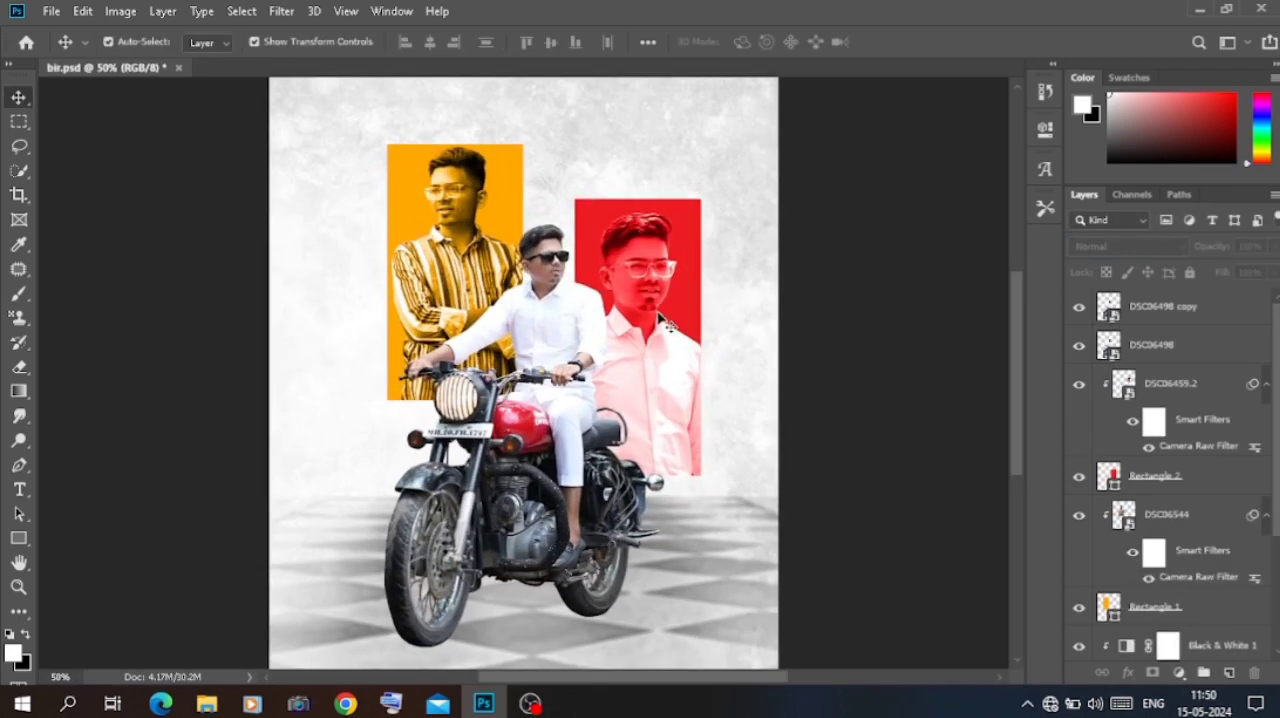
key("ctrl+plus")
scroll(668, 322, "down", 3)
left_click(474, 353)
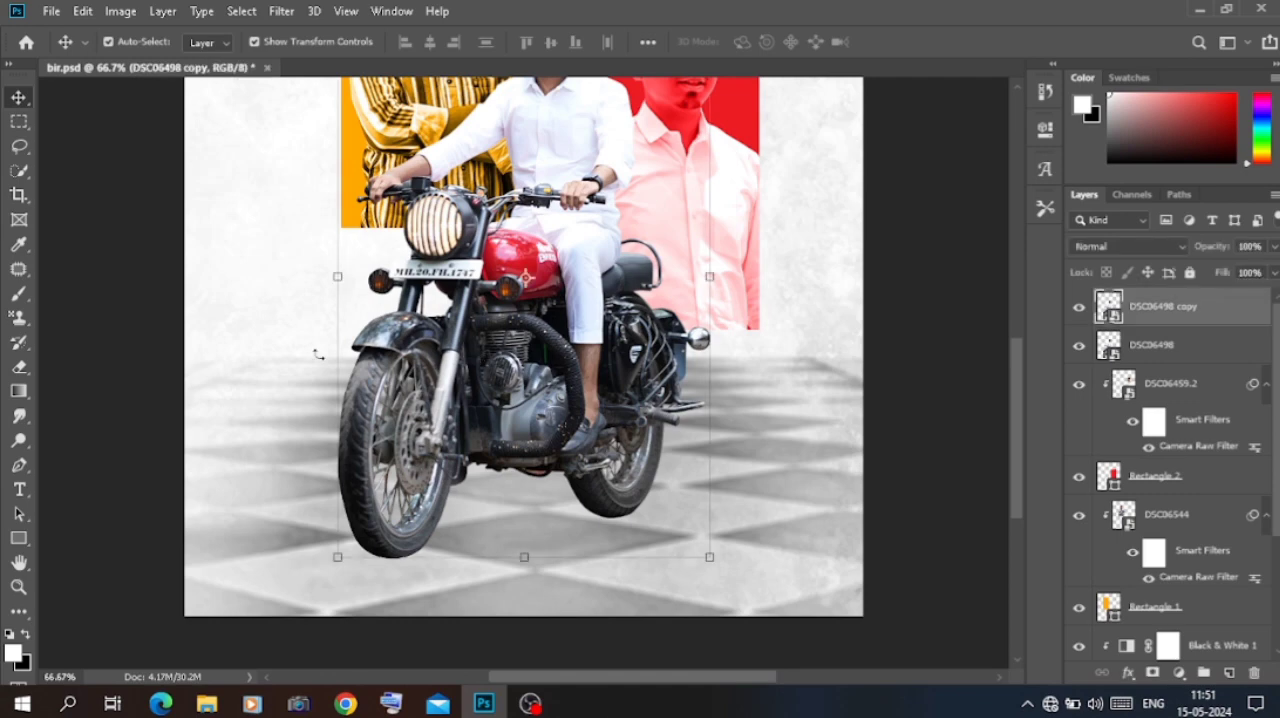
left_click(1231, 672)
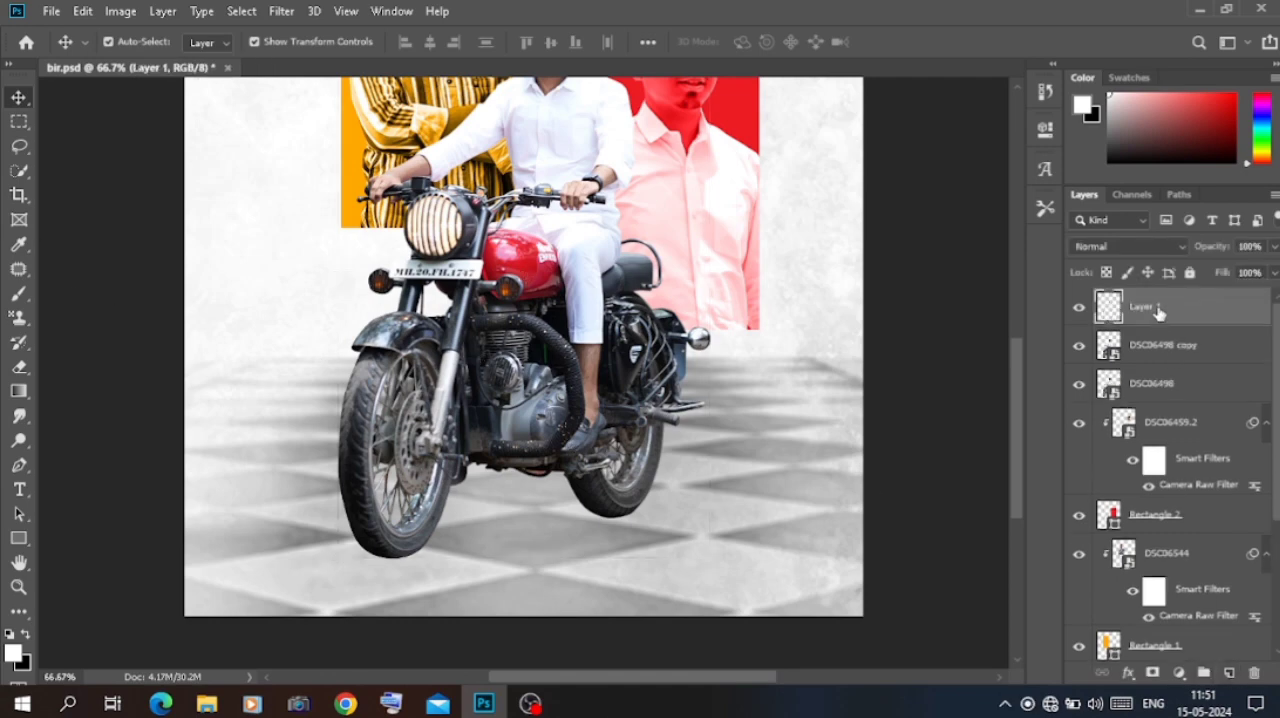
left_click_drag(1160, 310, 1162, 350)
Step: Paint soft black shadows under both motorcycle wheels on the new layer with a flattened 180 px brush at 0% hardness
left_click(22, 292)
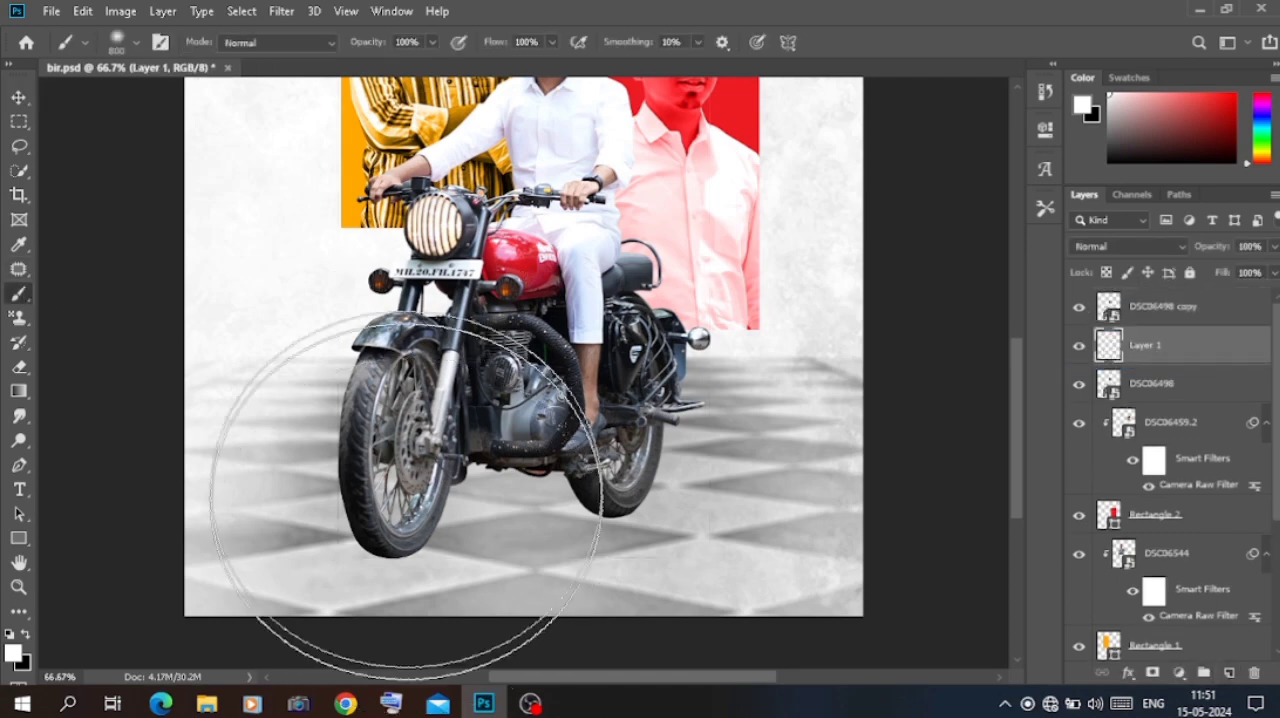
right_click(418, 480)
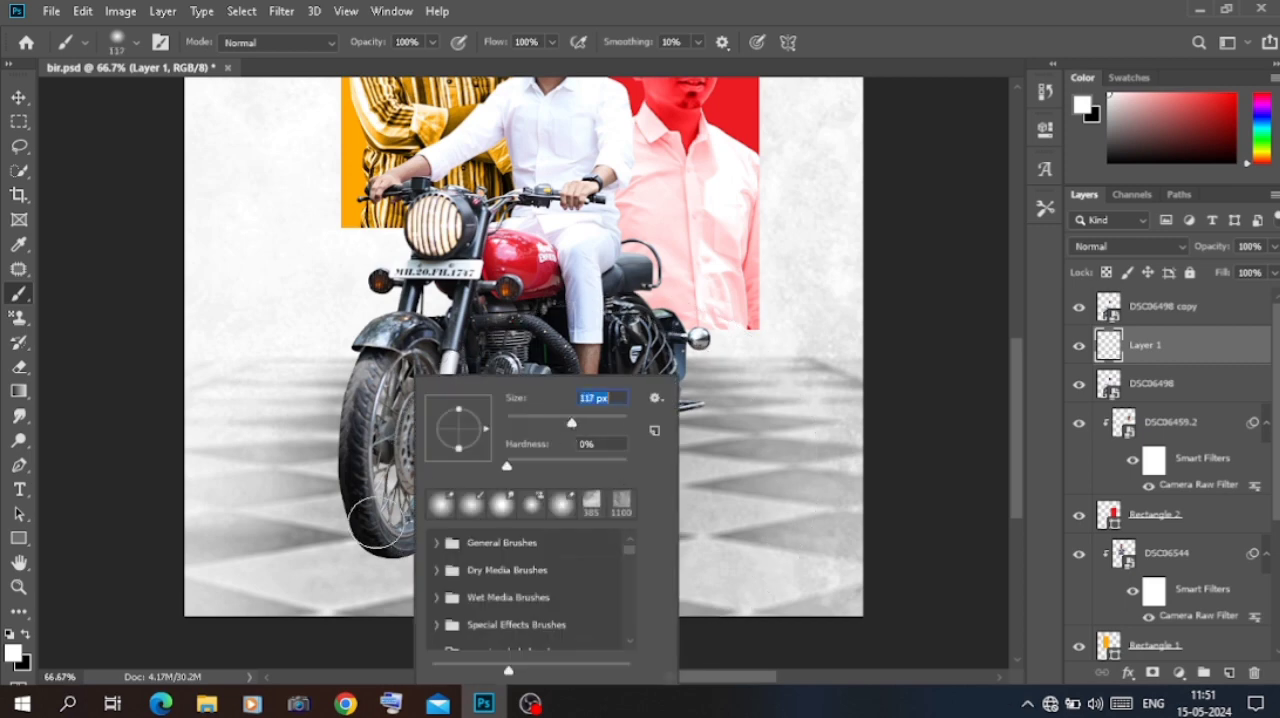
key("Return")
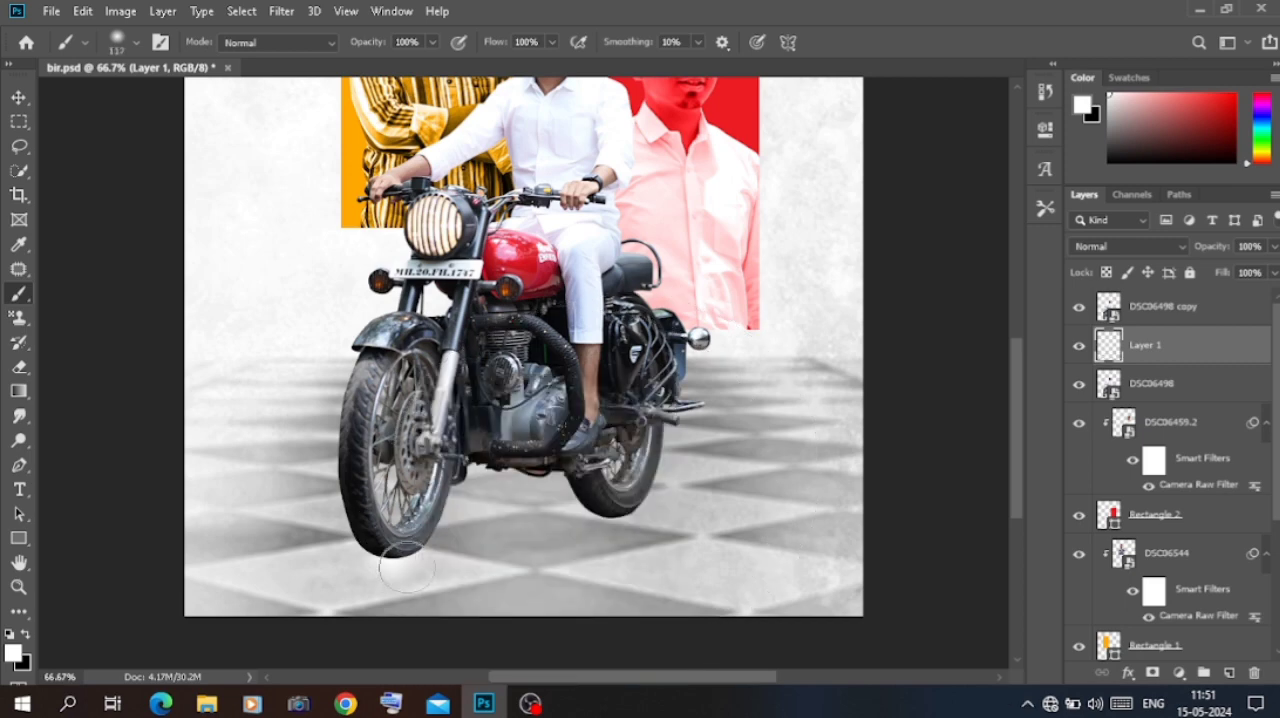
left_click(26, 634)
right_click(412, 520)
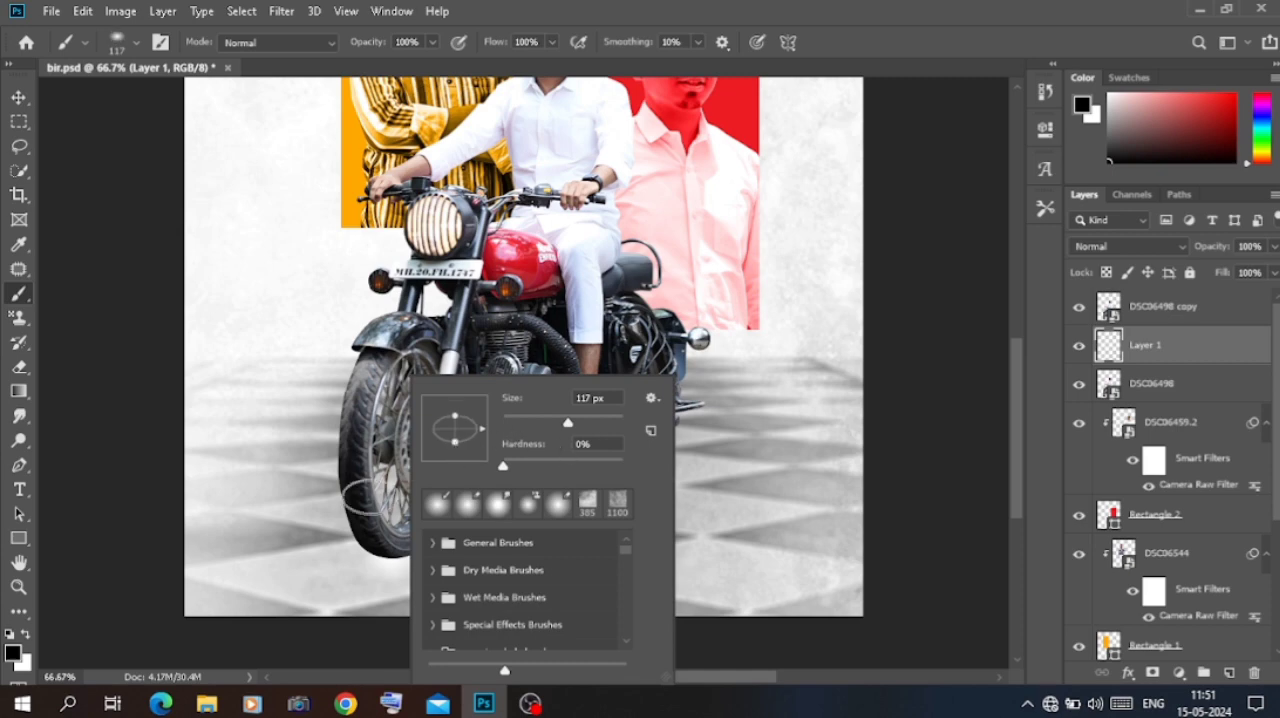
left_click(588, 425)
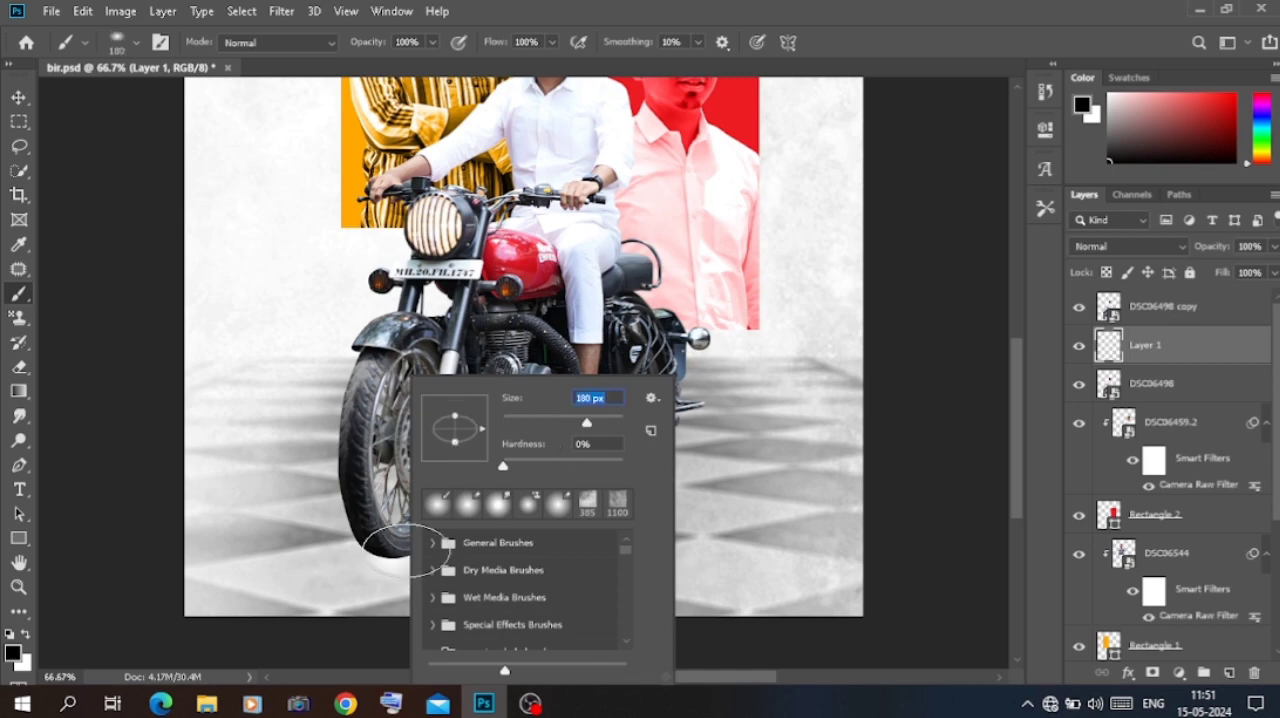
left_click(406, 550)
left_click(614, 520)
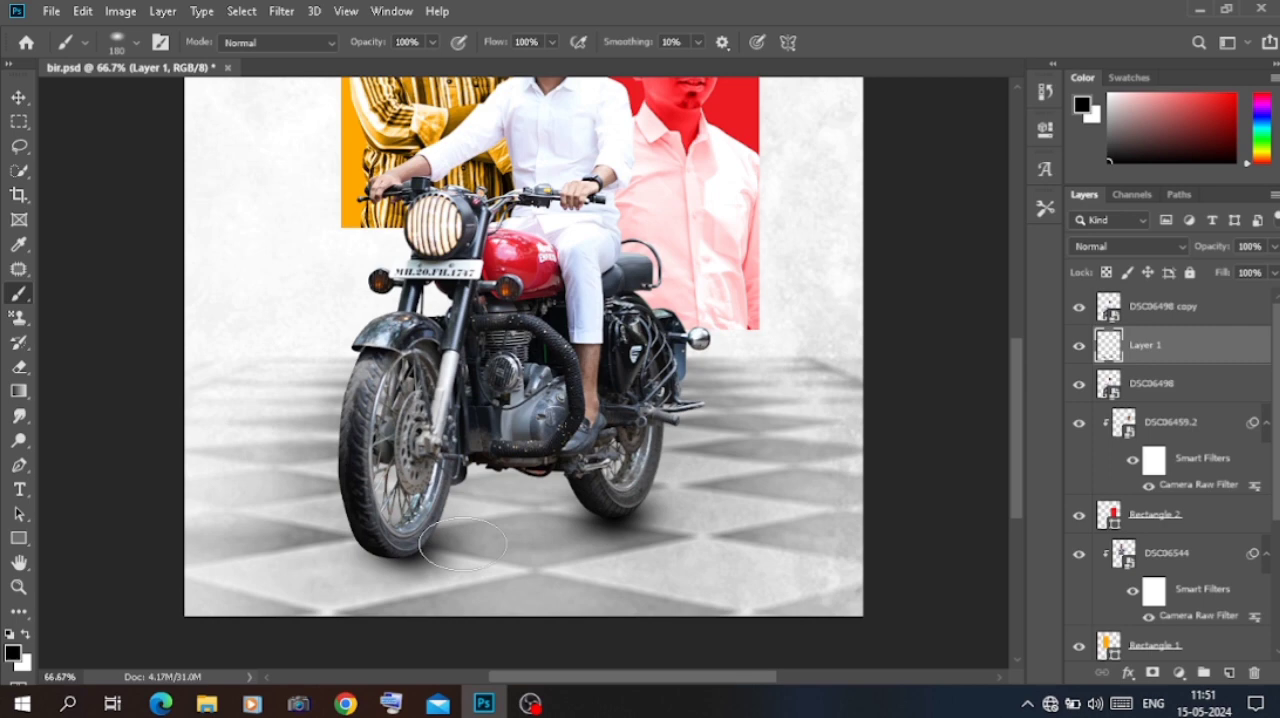
left_click(394, 560)
left_click(632, 505)
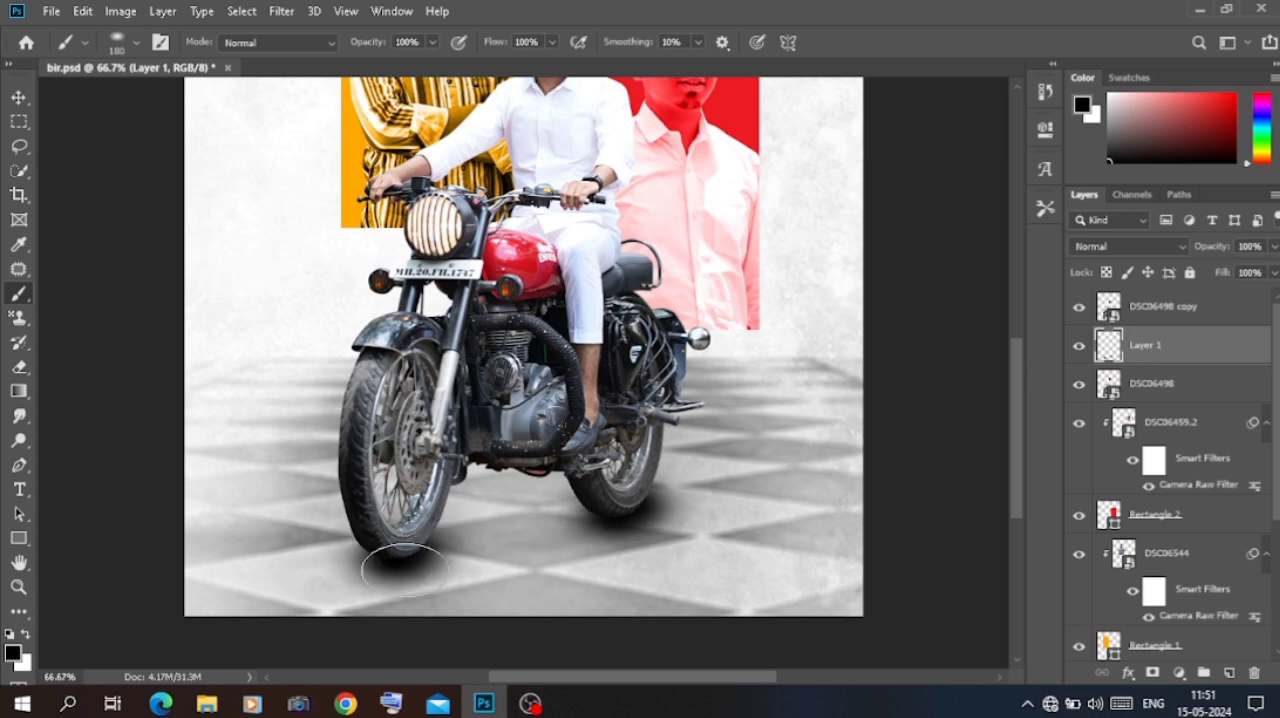
Step: Squash the wheel-shadow layer to about 85% of its height and set its opacity to 83%
left_click(19, 98)
left_click_drag(513, 620, 530, 570)
key("ctrl+z")
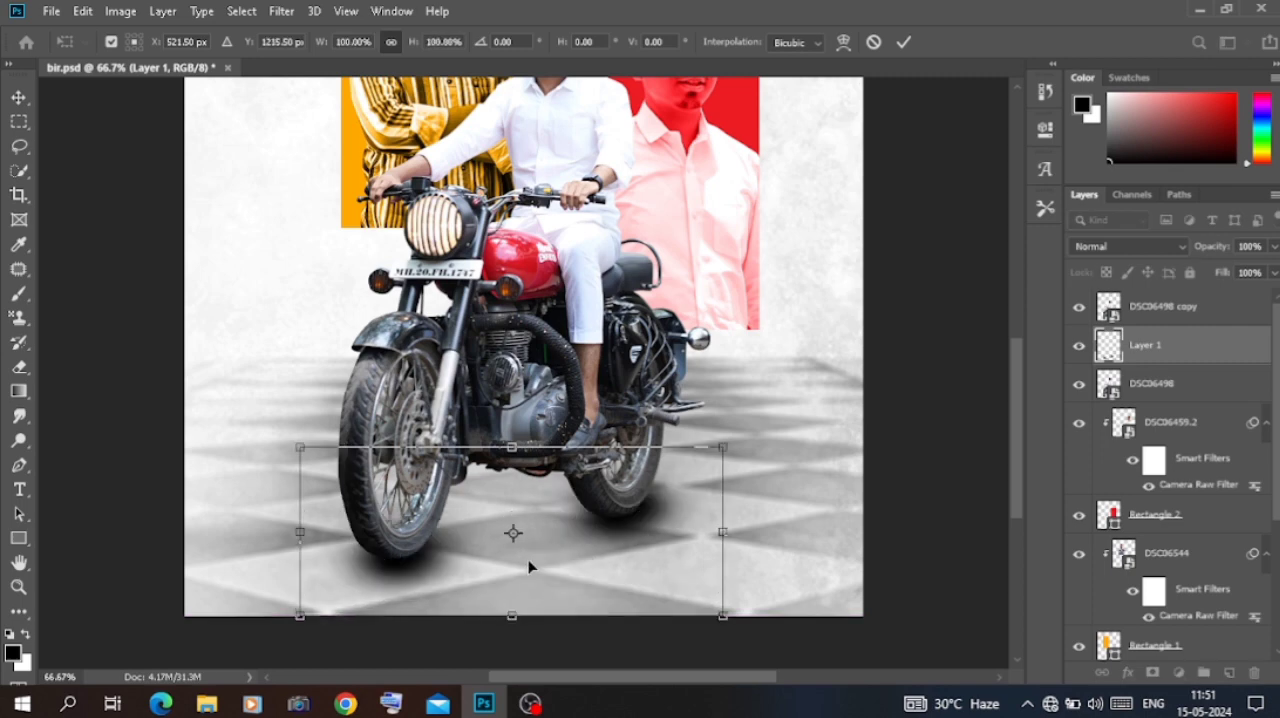
left_click_drag(511, 612, 539, 581)
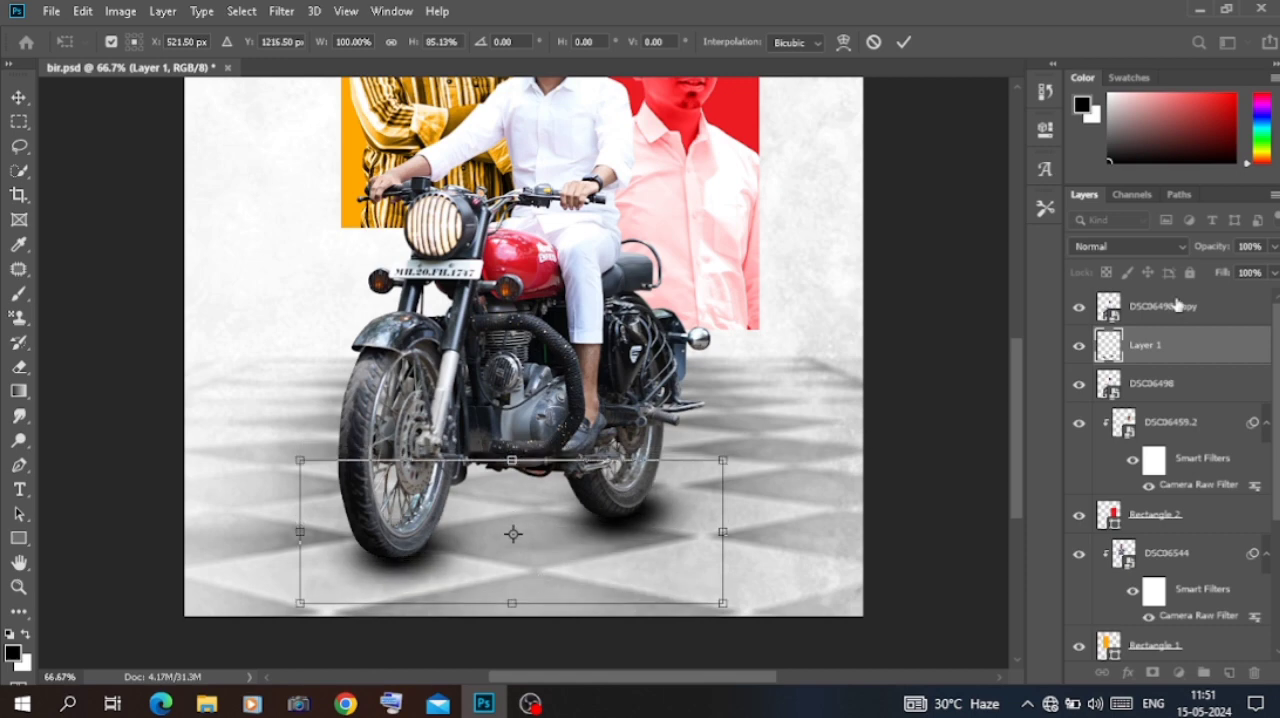
left_click_drag(1211, 254, 1193, 255)
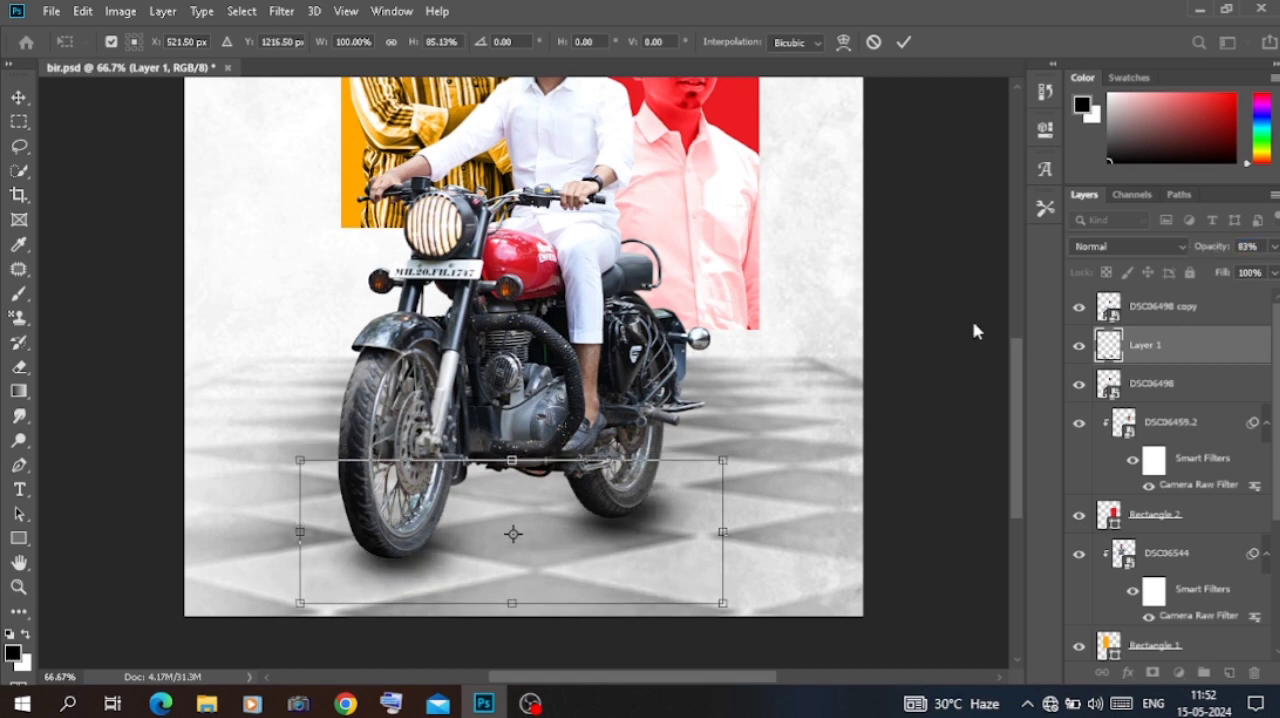
key("Return")
key("ctrl+minus")
left_click(872, 350)
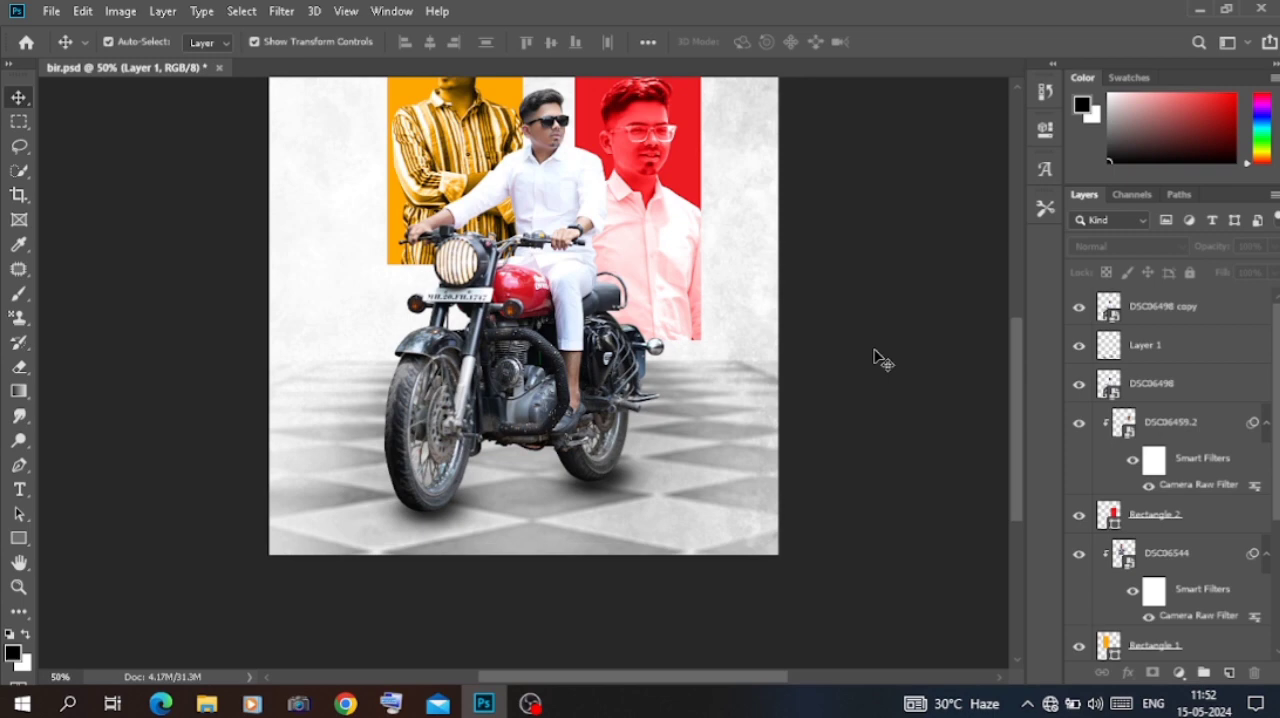
Step: Add a grey Color Overlay (H 38, S 2, B 53) in Normal blend mode to the lower rider layer DSC06498
left_click(1177, 392)
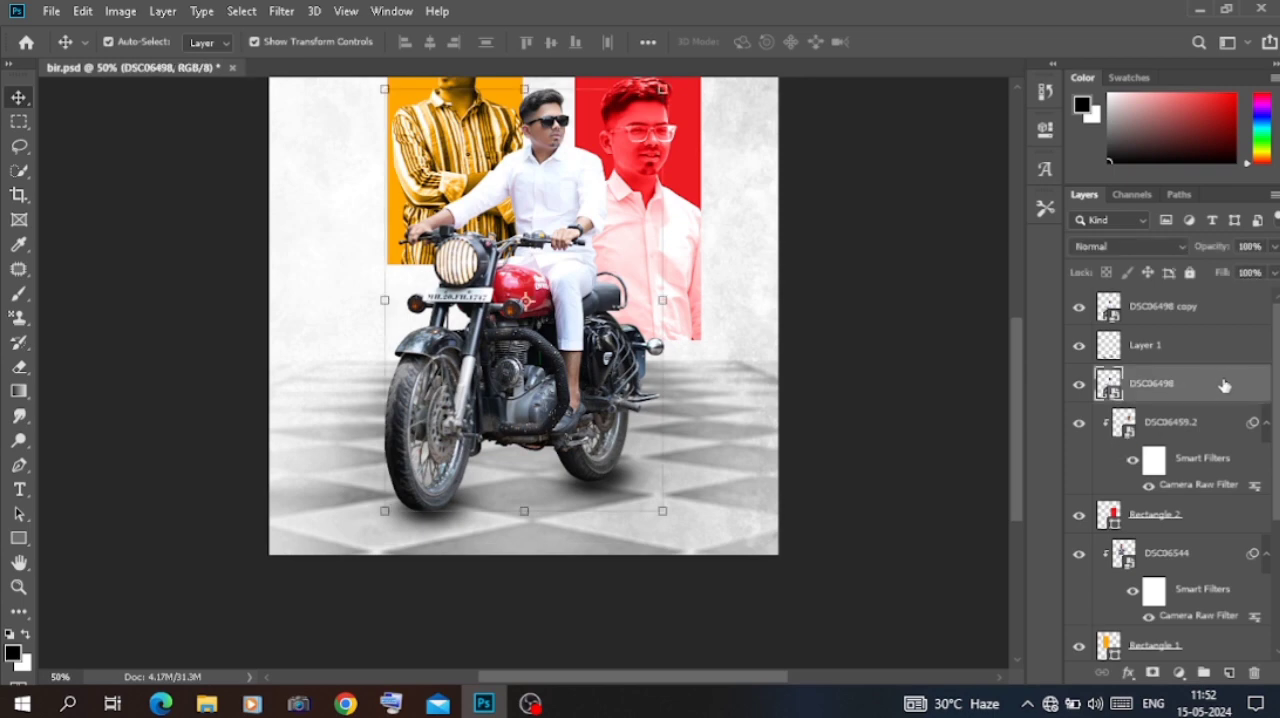
double_click(1222, 386)
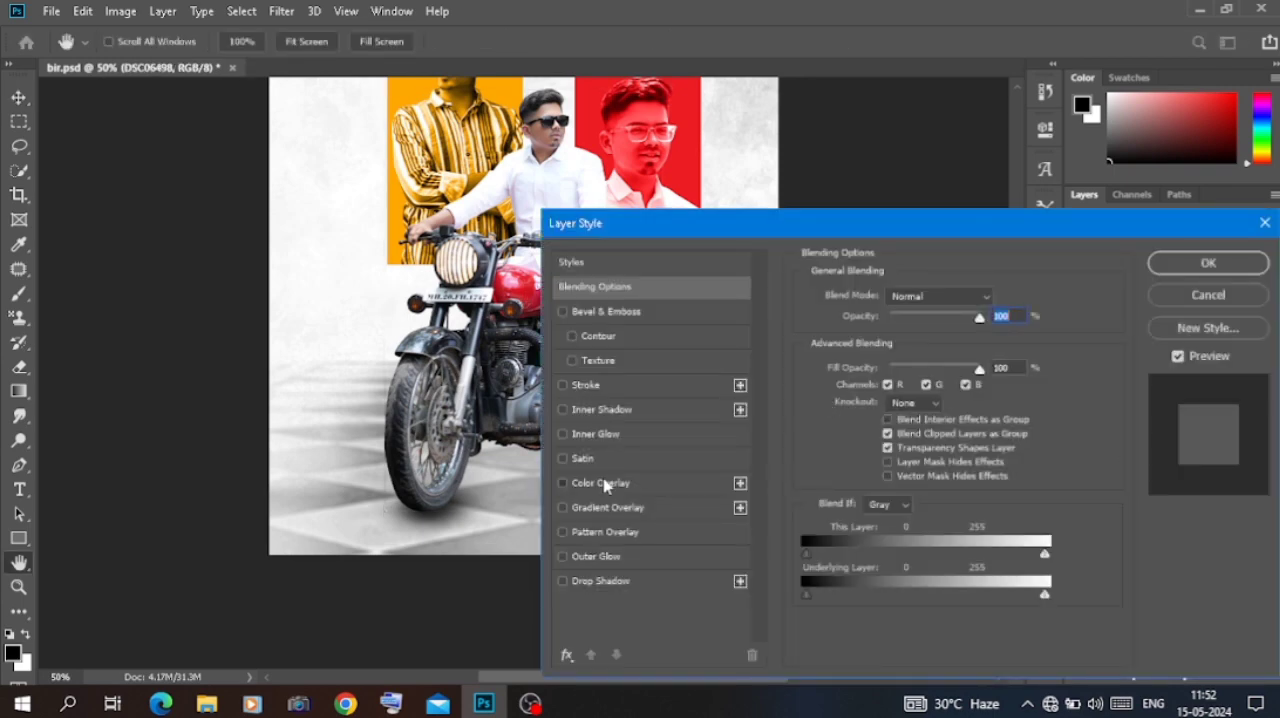
left_click(603, 483)
left_click(968, 299)
left_click(915, 226)
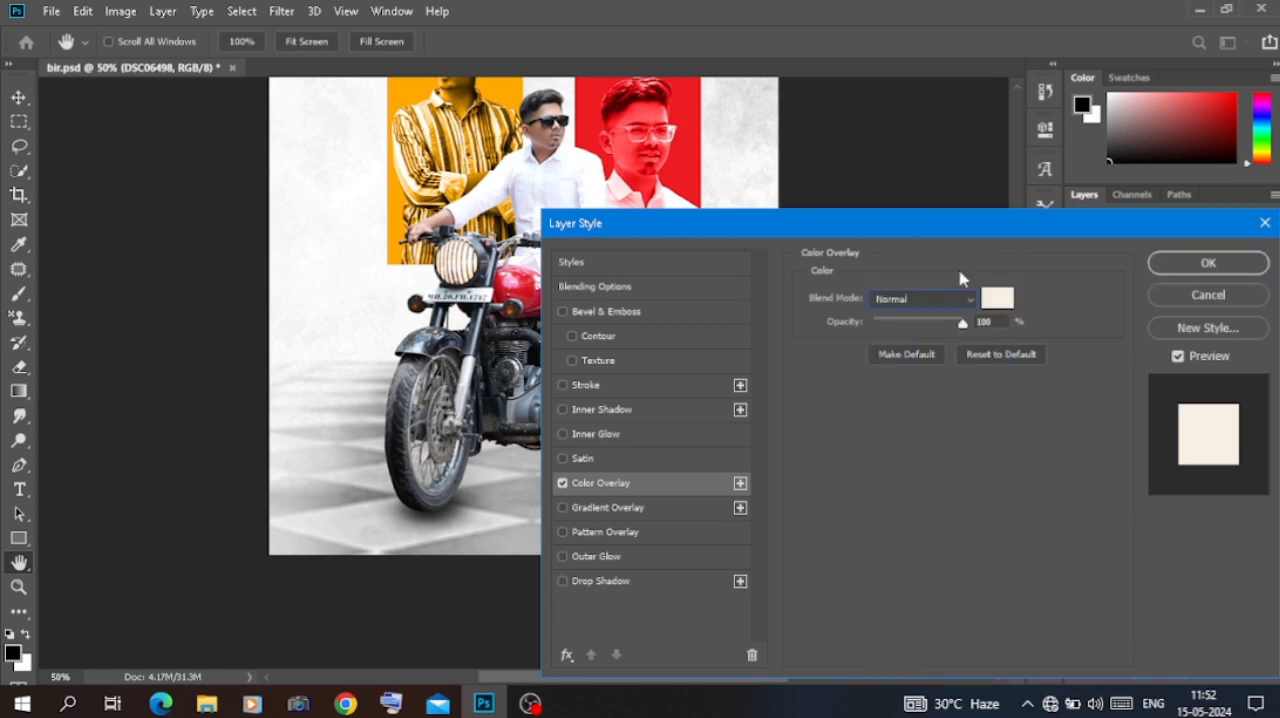
left_click(992, 299)
left_click(791, 435)
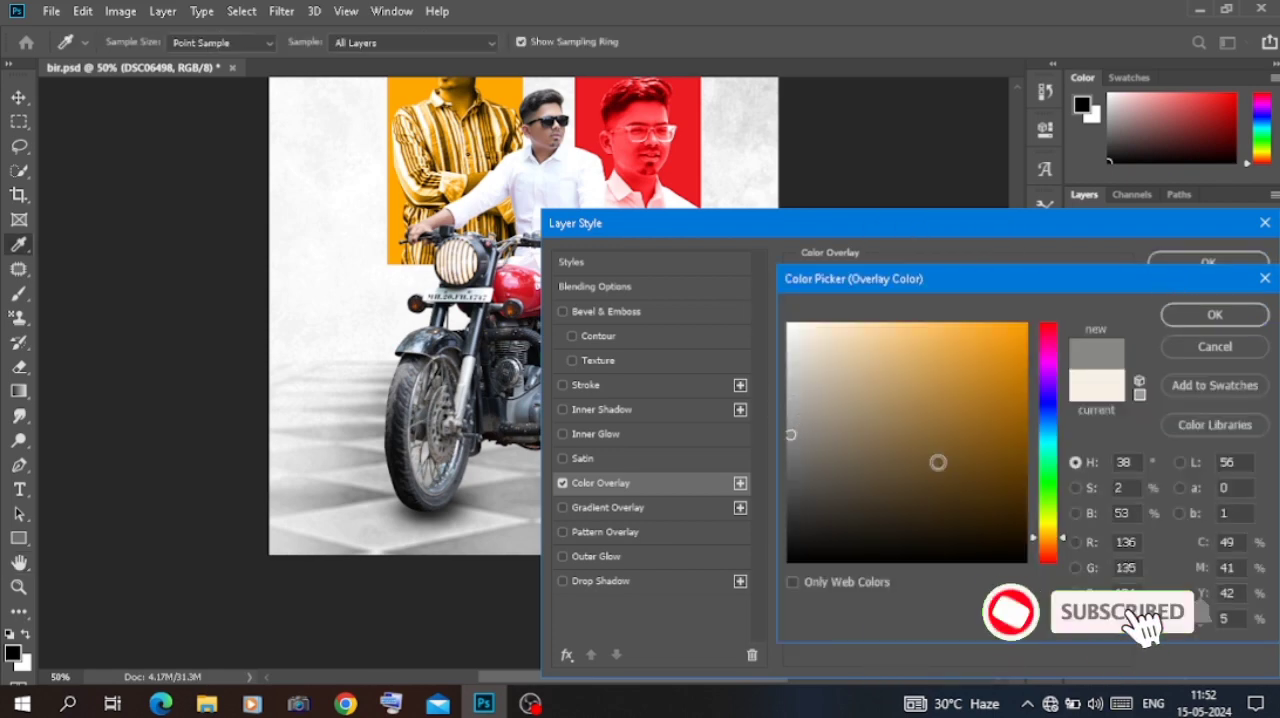
left_click(1214, 314)
left_click(1207, 260)
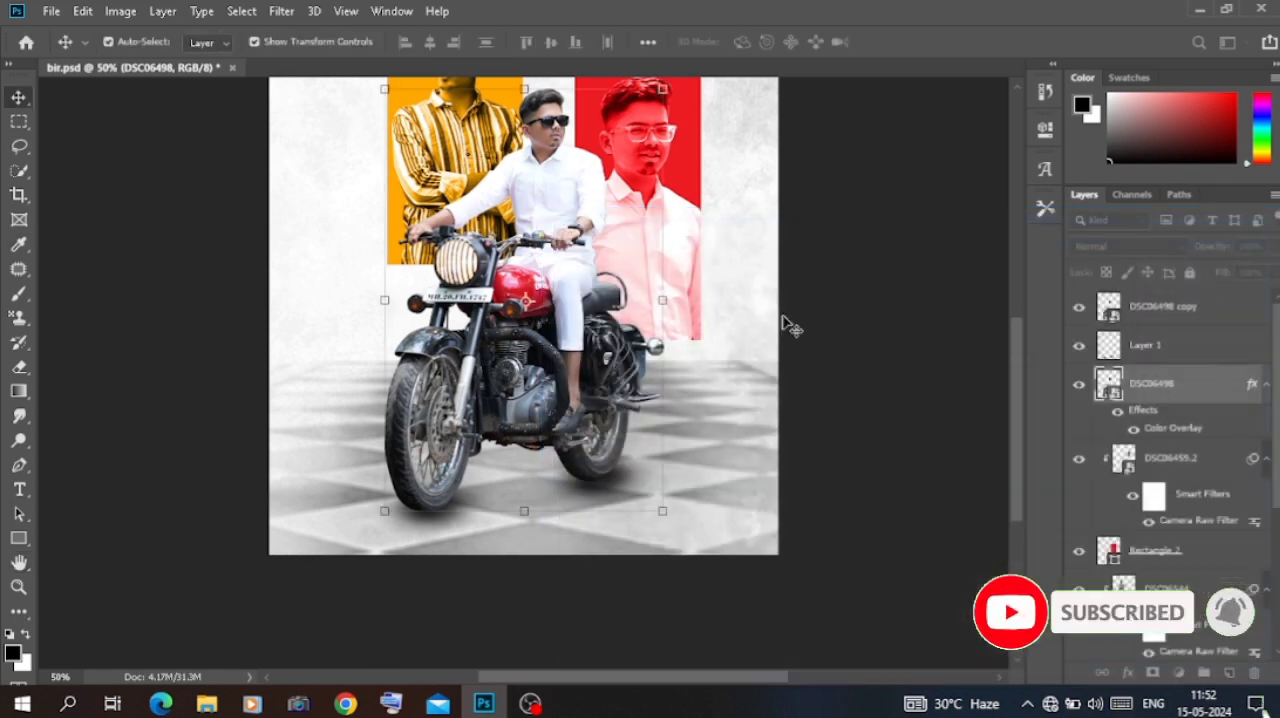
key("ctrl+t")
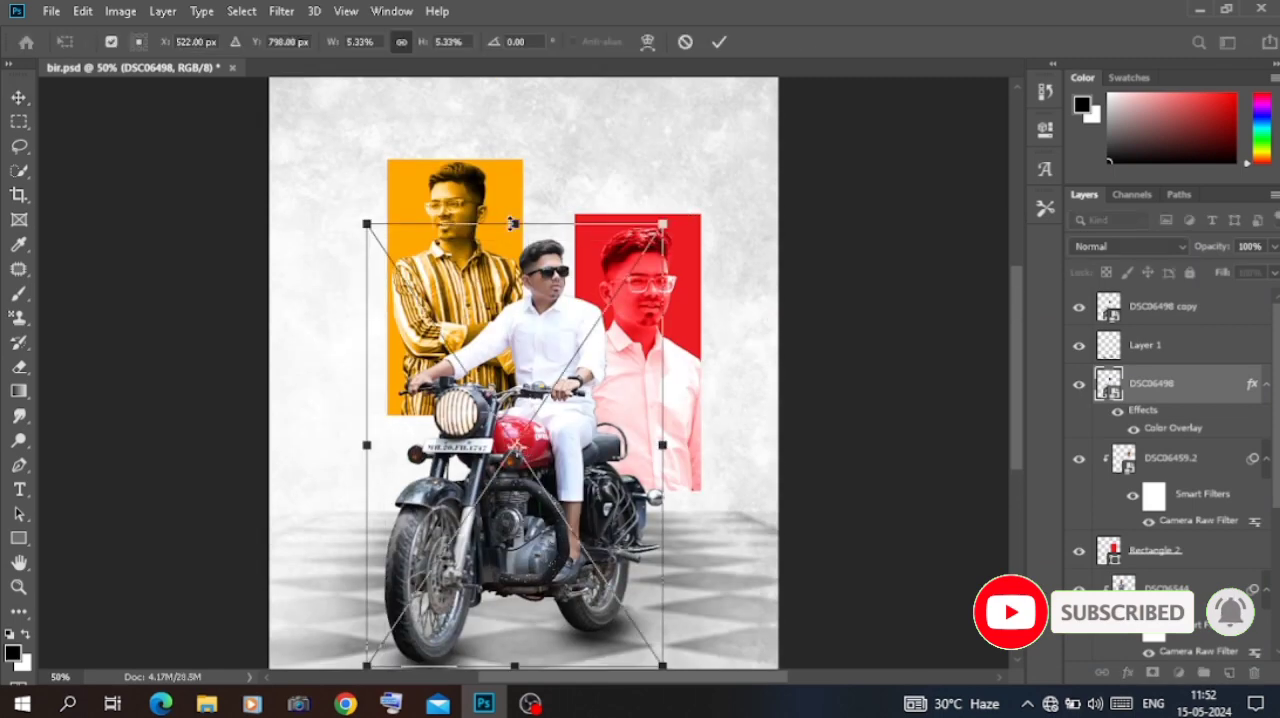
left_click_drag(515, 220, 515, 227)
left_click(647, 43)
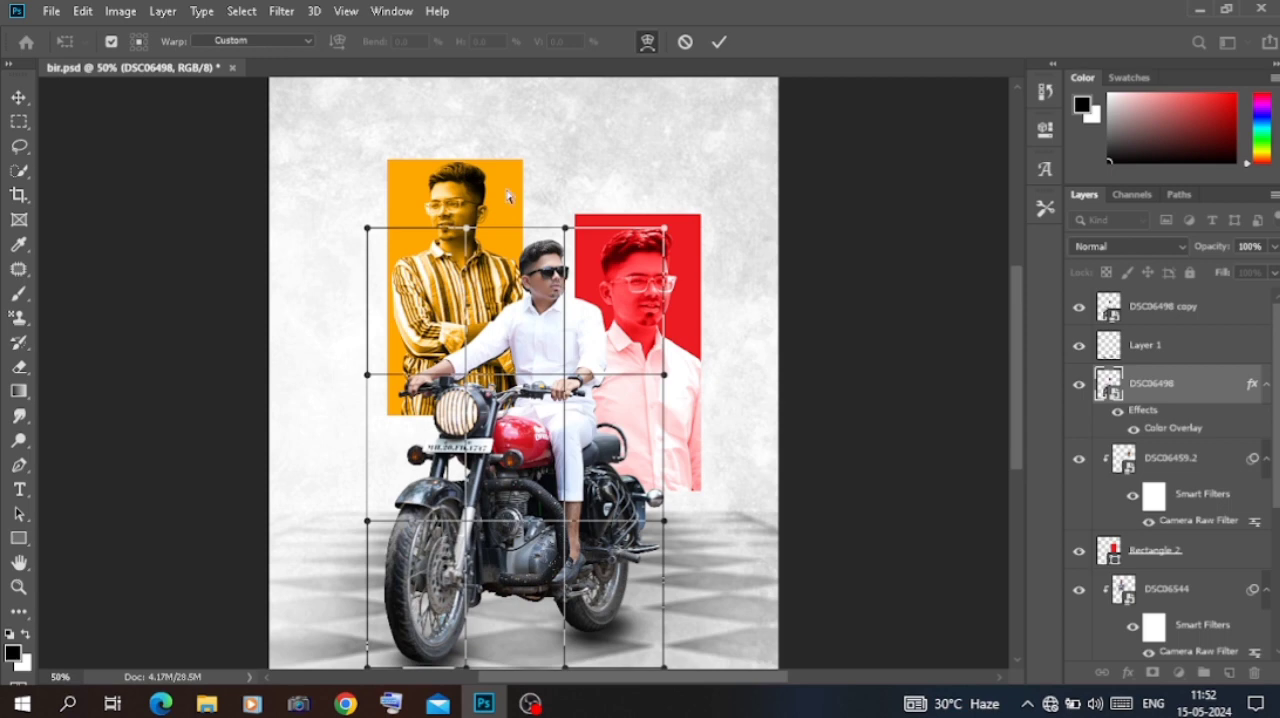
key("Return")
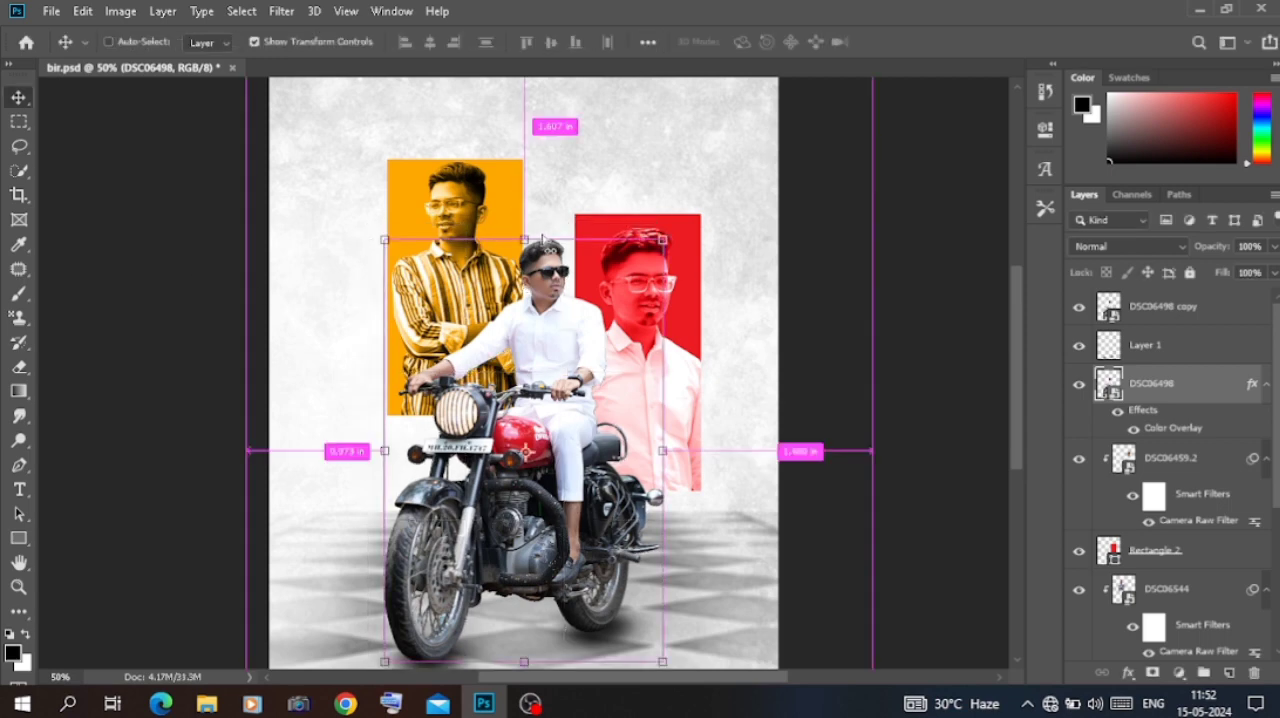
Step: Distort the lower rider layer DSC06498 into a flattened shadow cast across the floor behind the motorcycle, toward the poster's left edge
key("ctrl+t")
left_click_drag(524, 241, 331, 452)
left_click_drag(322, 472, 320, 514)
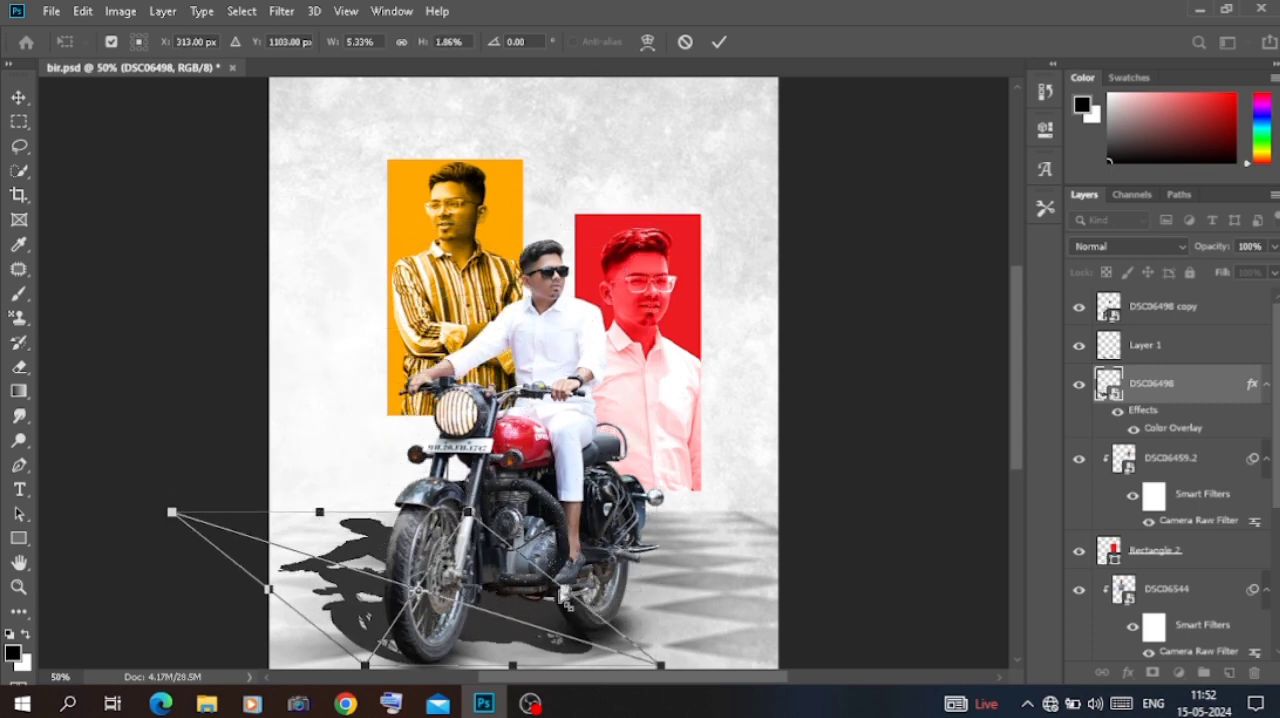
left_click_drag(566, 600, 584, 562)
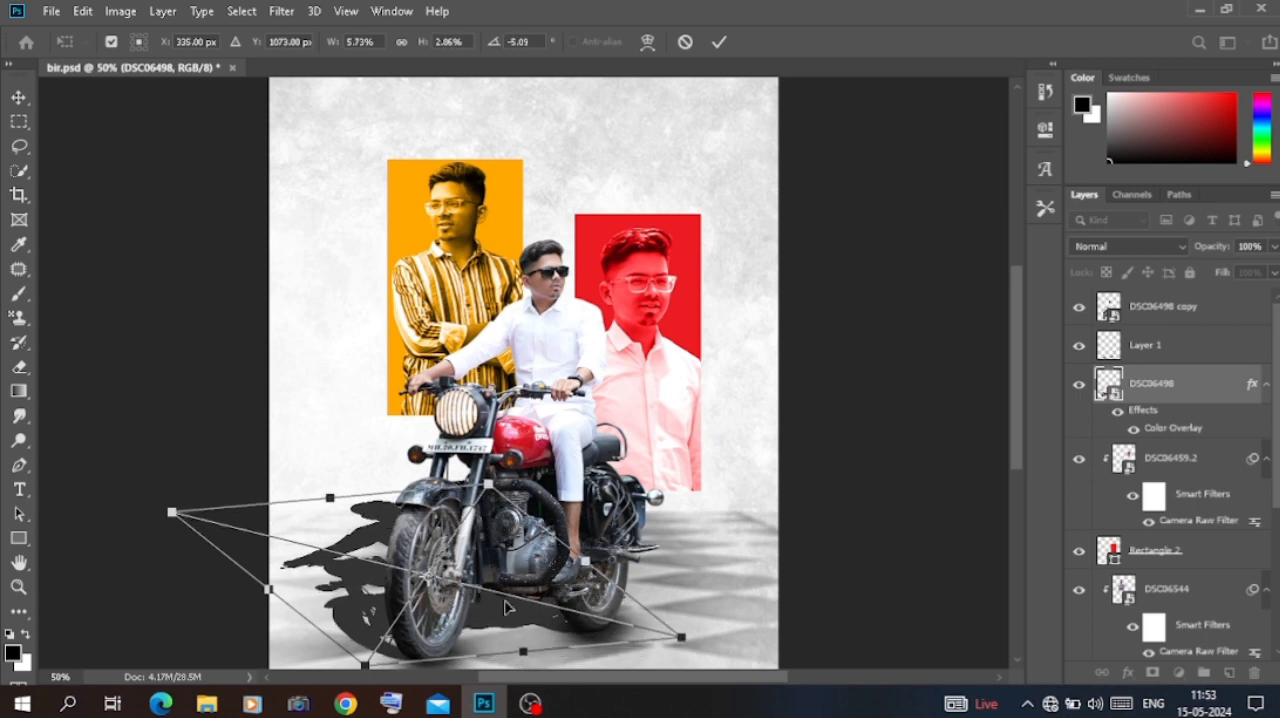
left_click_drag(370, 668, 369, 665)
left_click_drag(336, 500, 315, 489)
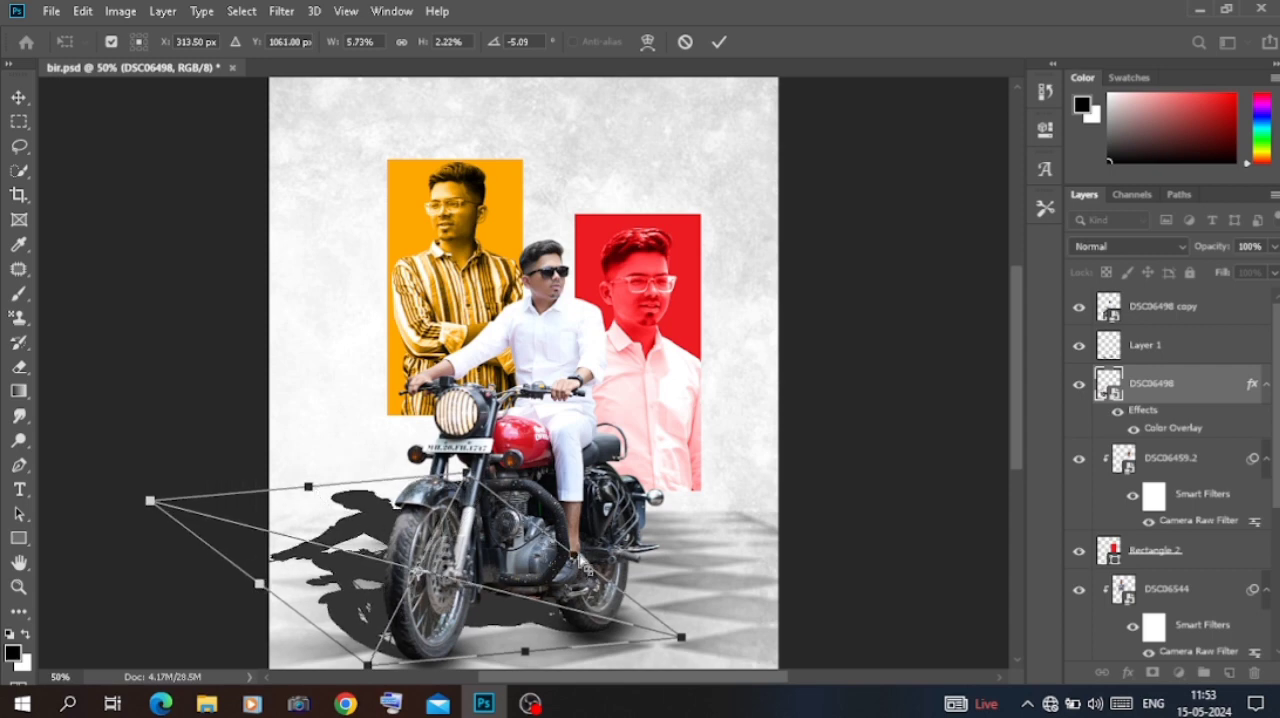
left_click_drag(578, 556, 583, 554)
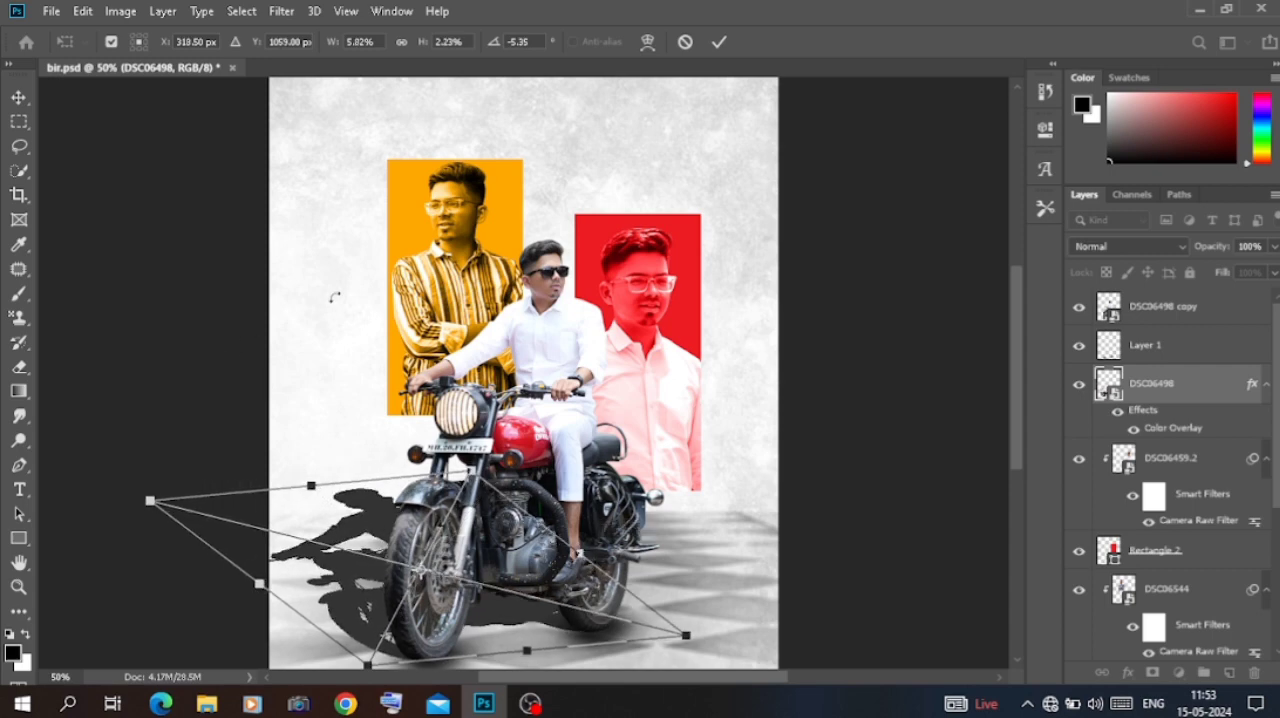
key("Return")
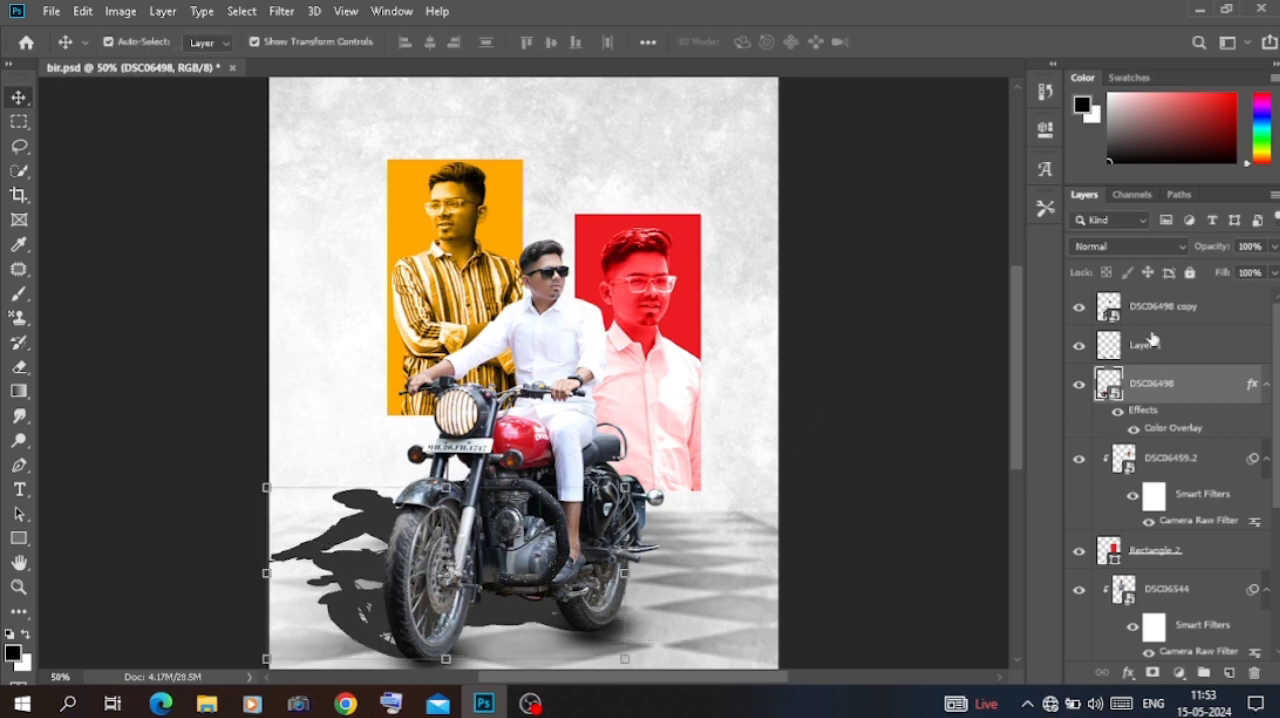
Step: Soften the cast shadow with Blur More and a Gaussian Blur of 6.4 pixels radius
left_click(292, 14)
mouse_move(420, 224)
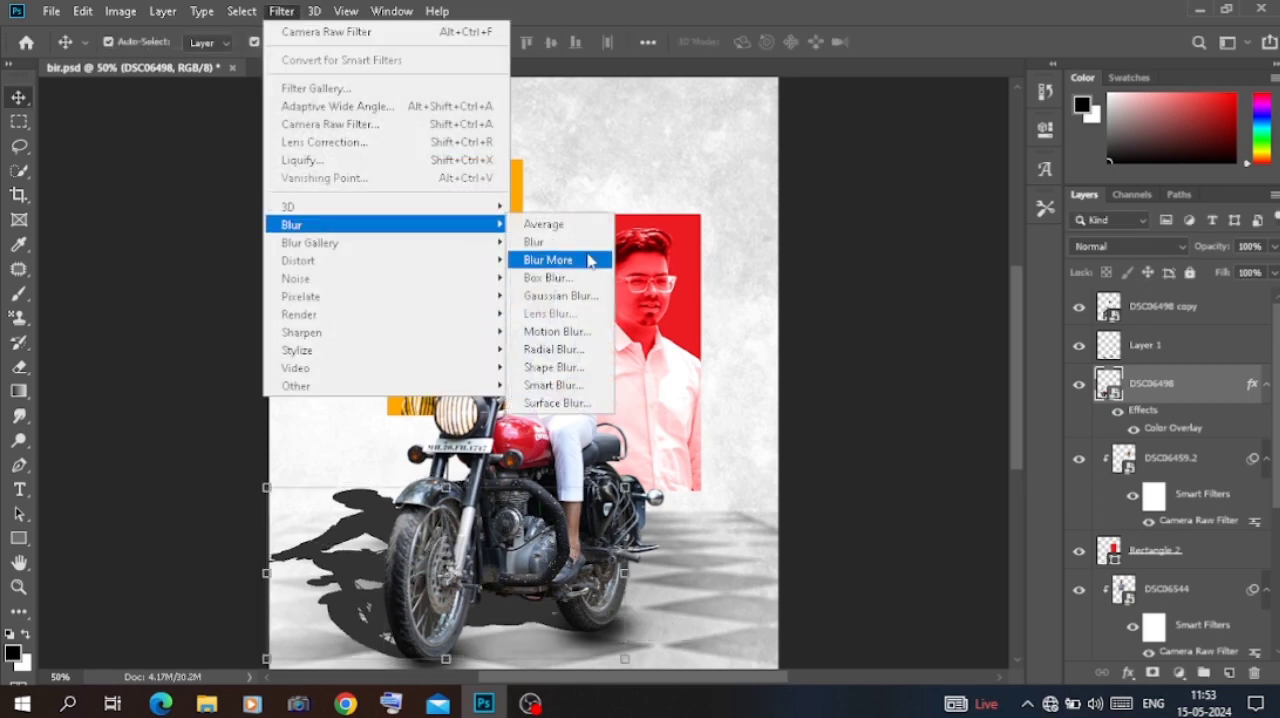
left_click(548, 260)
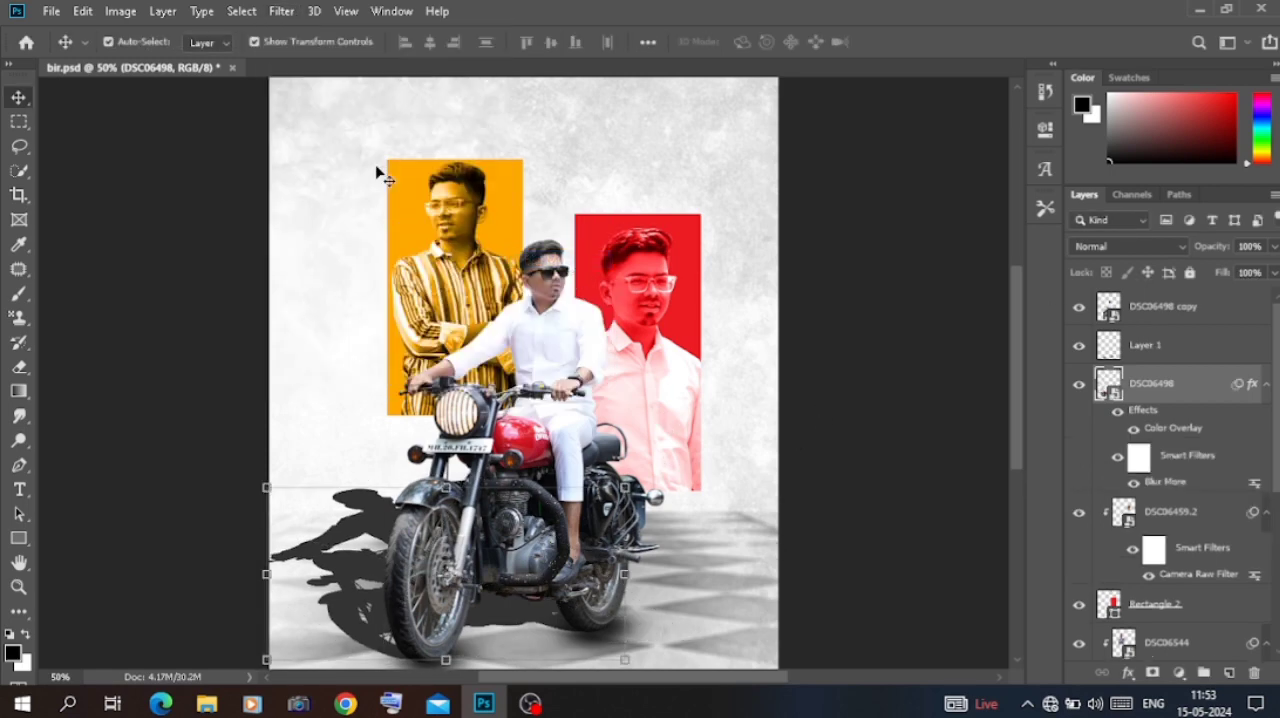
left_click(282, 11)
mouse_move(320, 214)
left_click(560, 214)
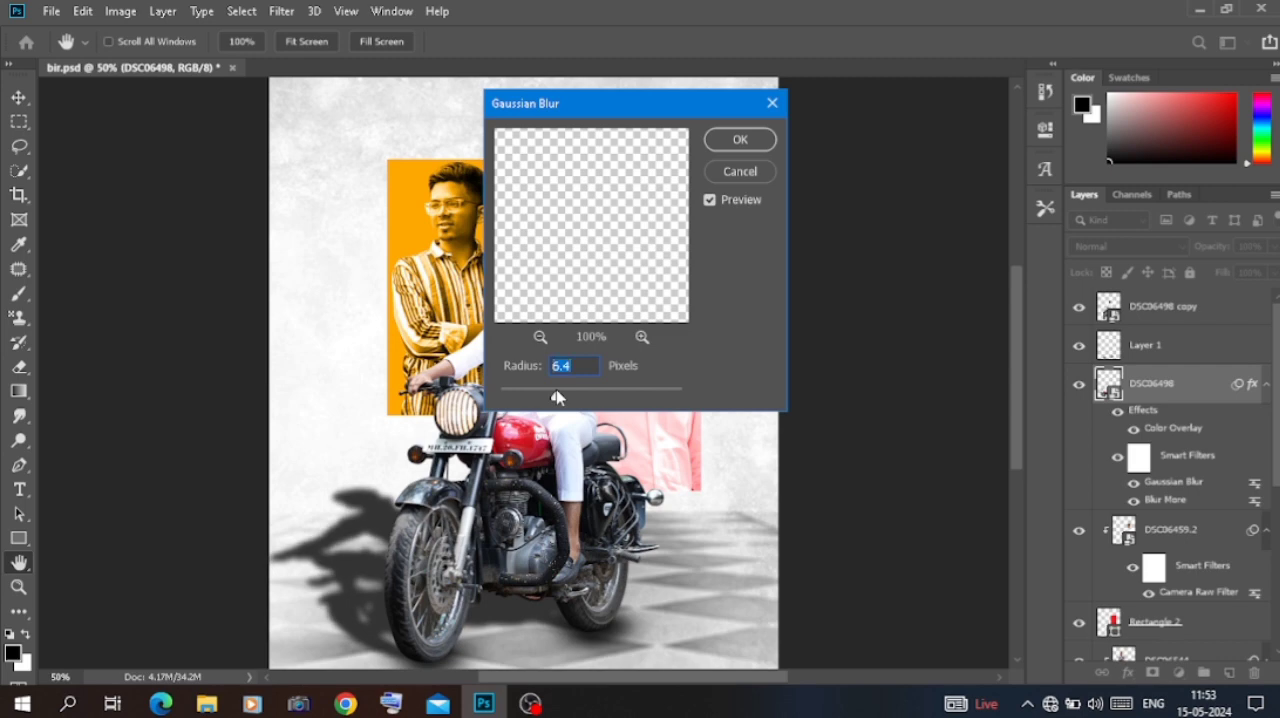
left_click(737, 143)
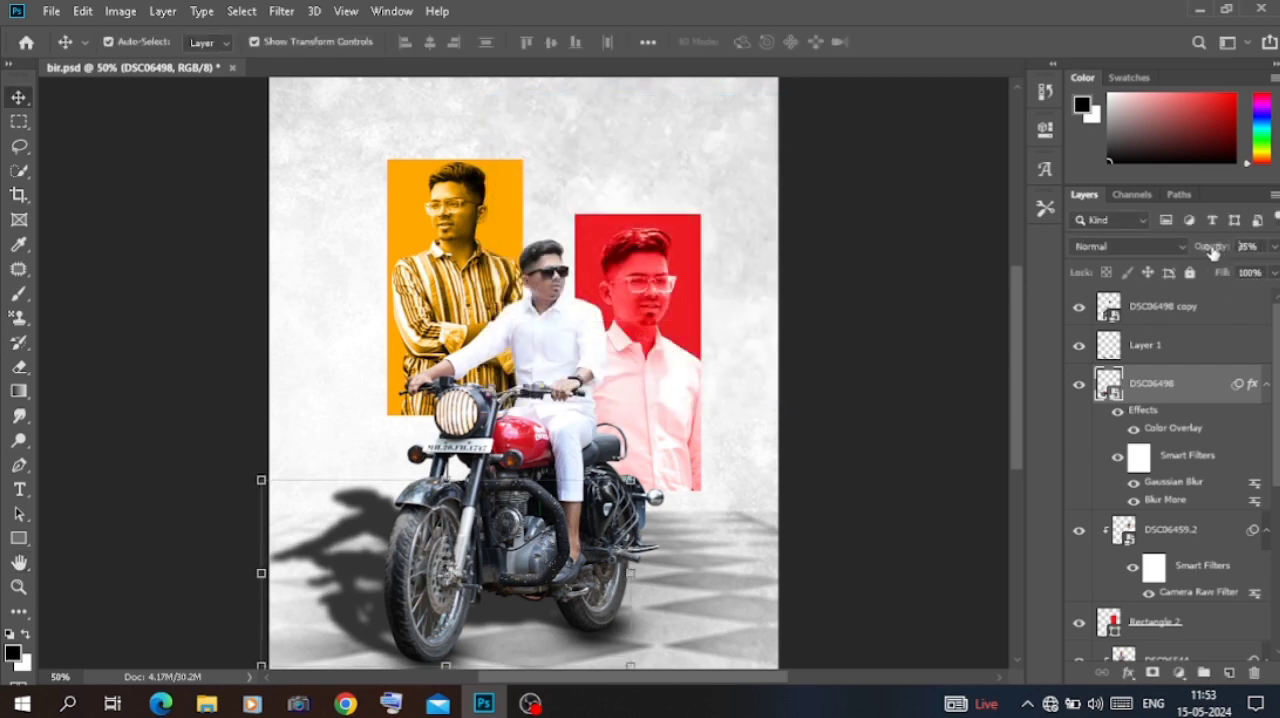
Step: Set the opacity of the cast shadow layer DSC06498 to 59%
left_click_drag(1212, 251, 1171, 255)
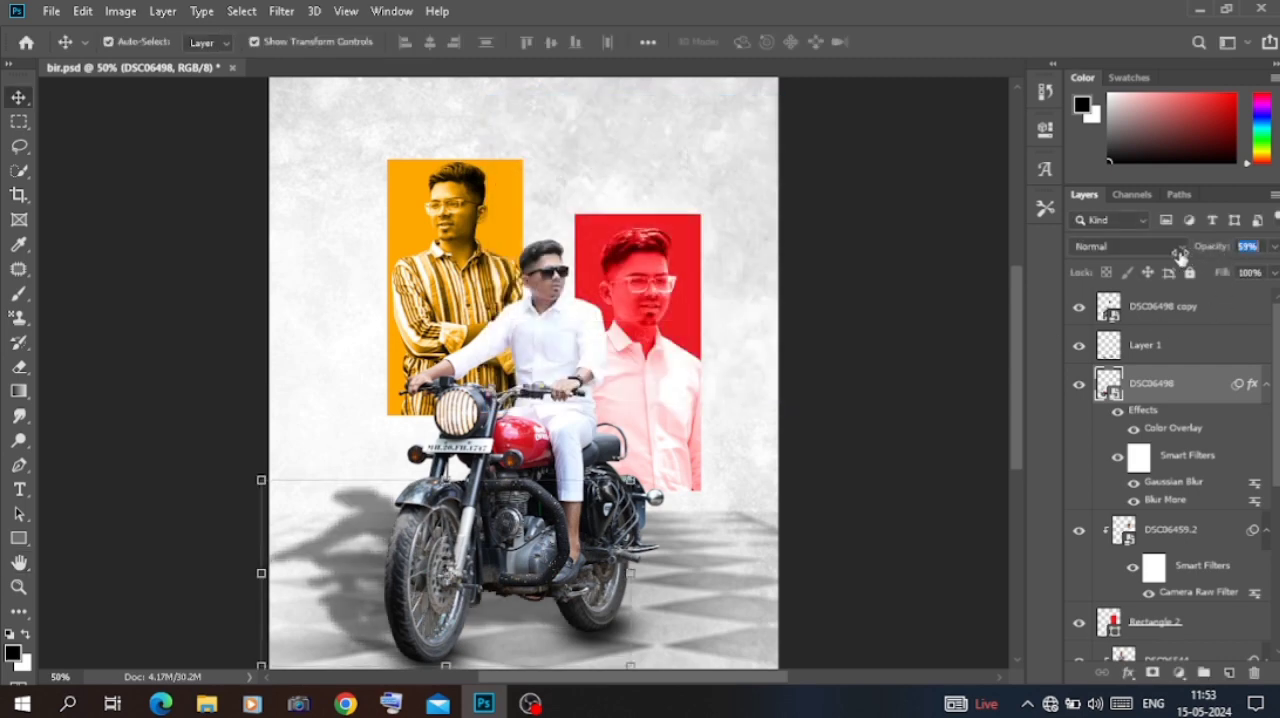
left_click(958, 222)
key("ctrl+minus")
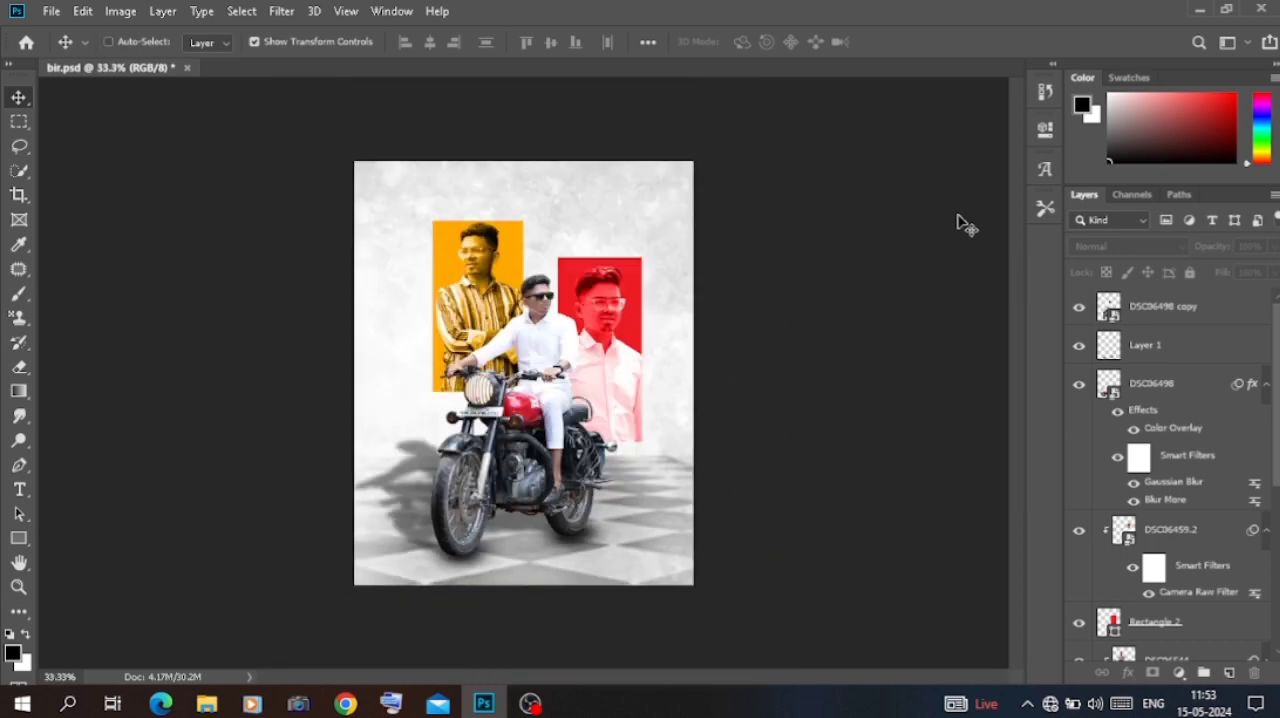
Step: Apply a Camera Raw Filter with Clarity +38 and Shadows -7 to the portrait DSC06459.2 in the red rectangle
left_click(603, 310)
left_click(281, 9)
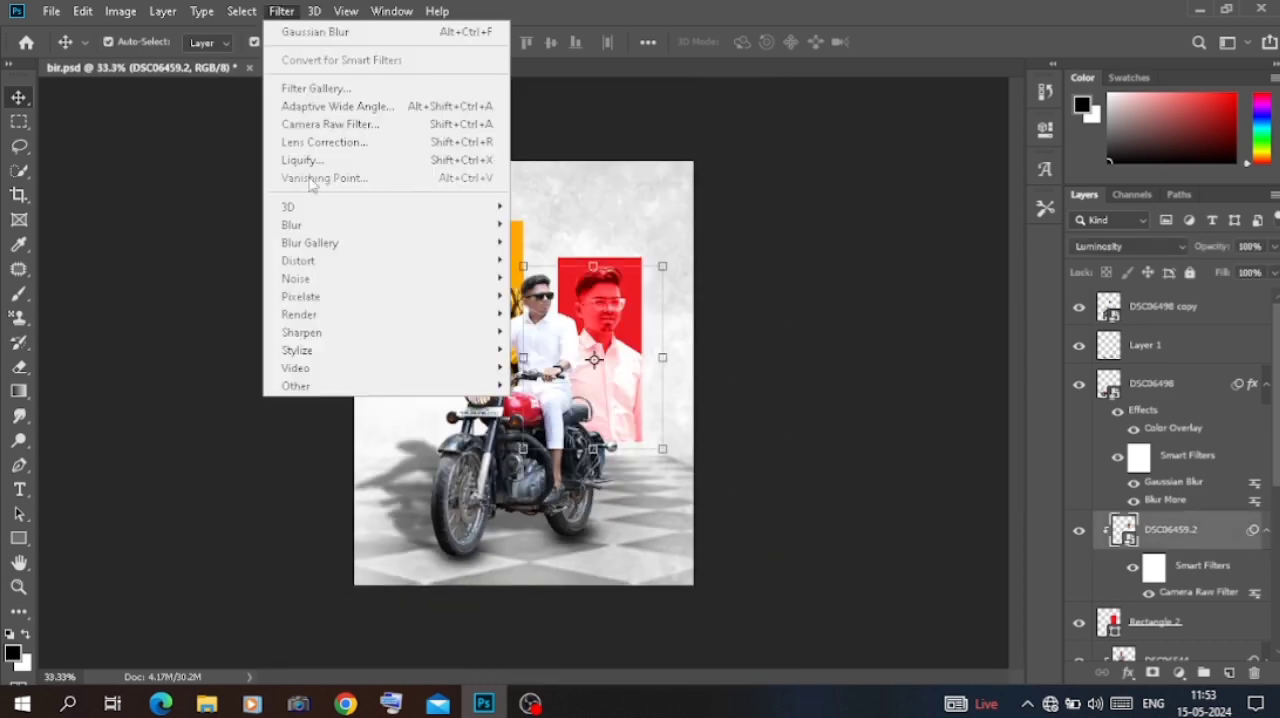
left_click(329, 125)
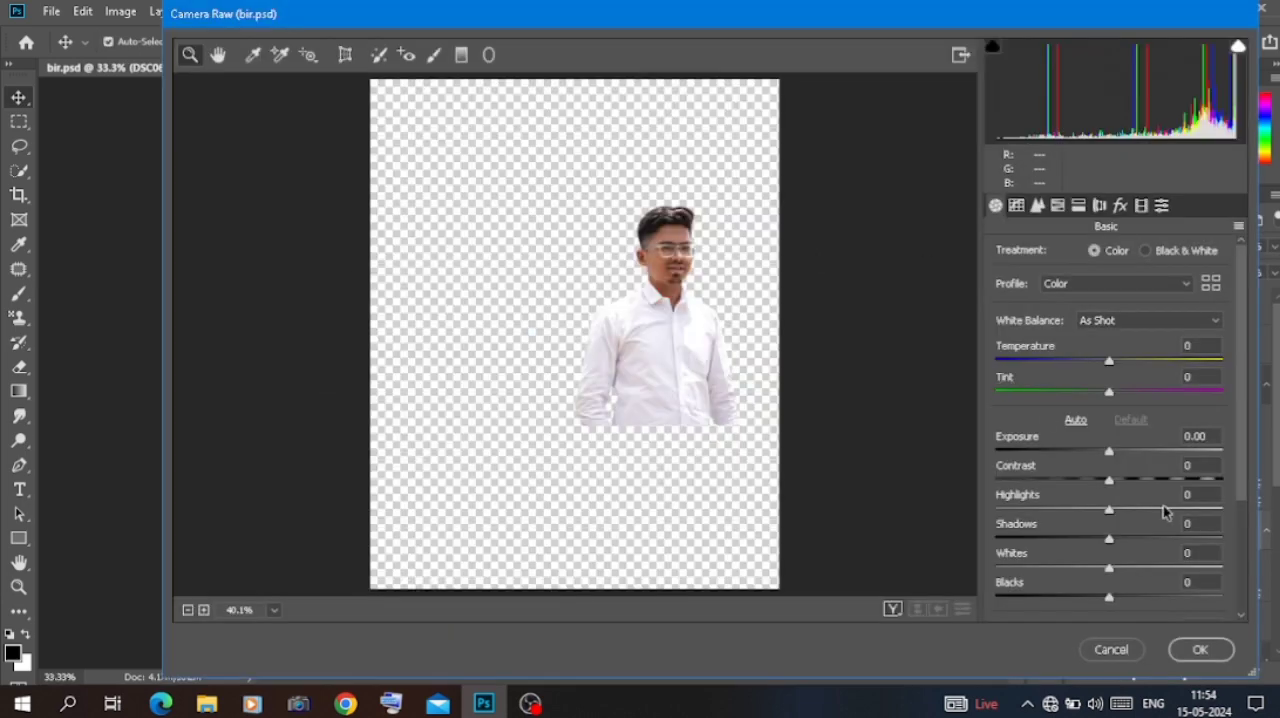
scroll(1143, 511, "down", 3)
left_click(1152, 551)
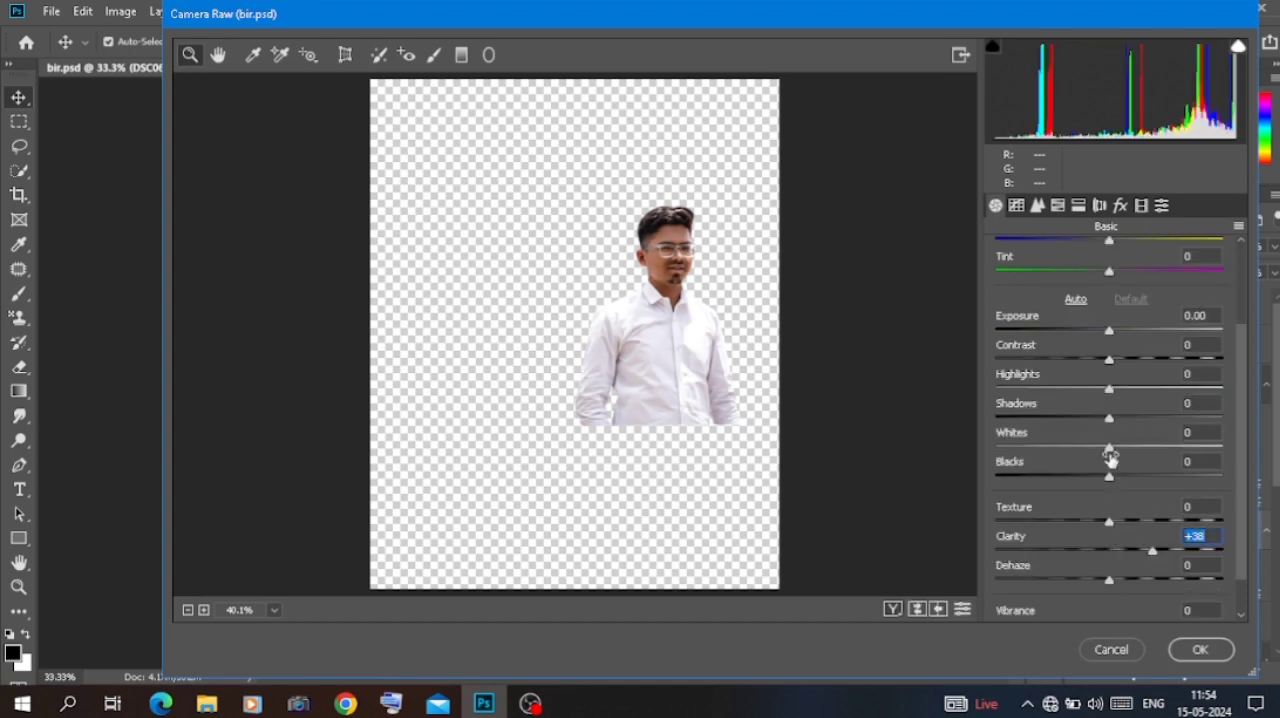
left_click(1200, 649)
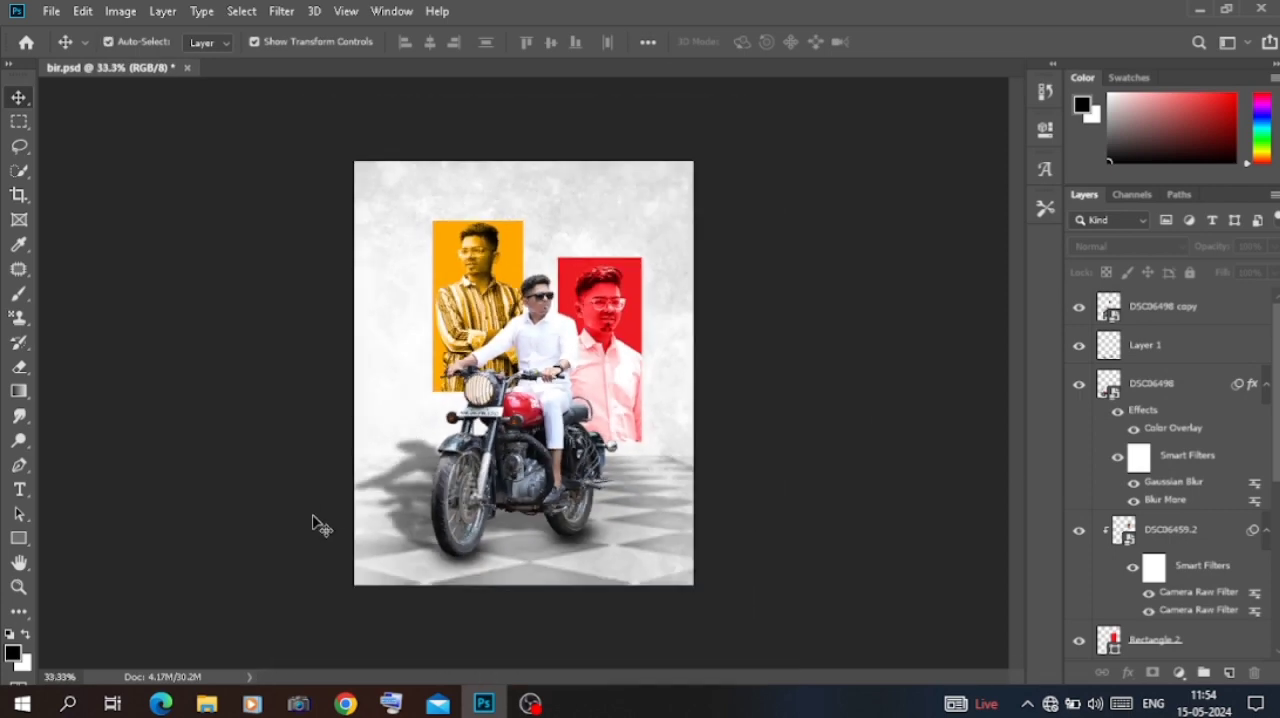
Step: Add a new empty layer directly above the textured backdrop layer IMG_20240511_130814
key("ctrl+plus")
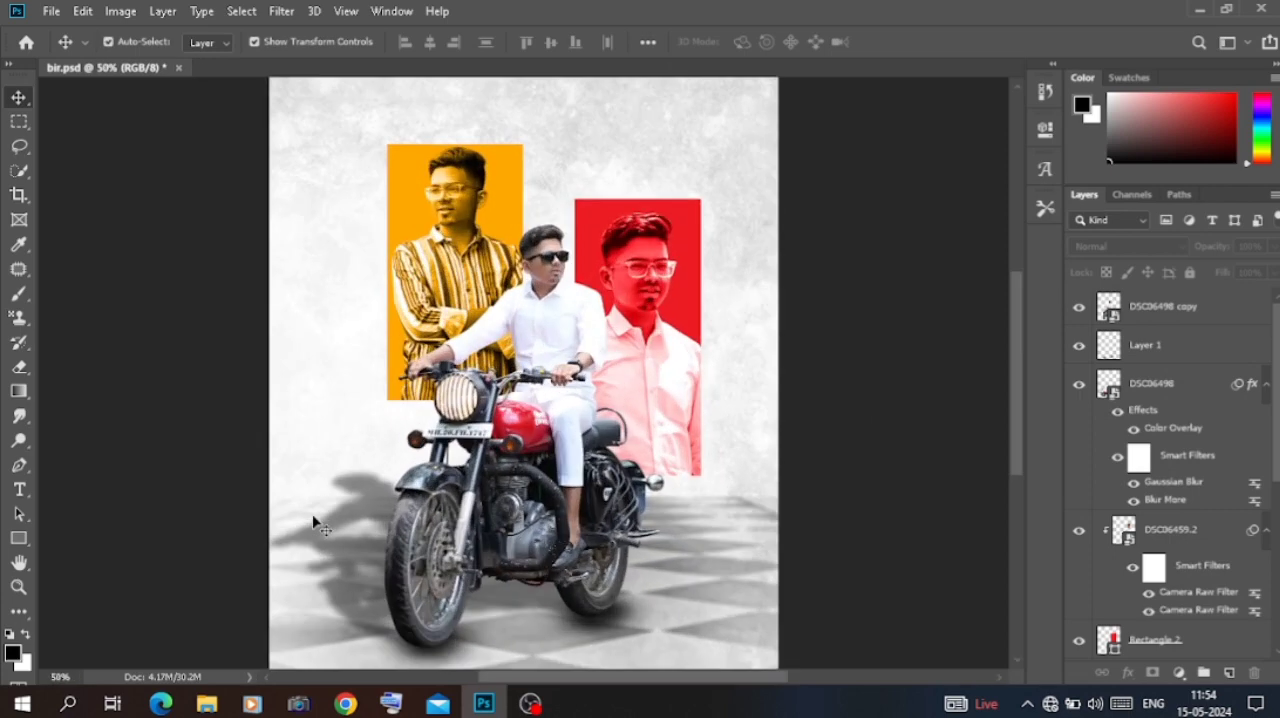
scroll(313, 524, "up", 5)
scroll(313, 524, "down", 4)
left_click(320, 303)
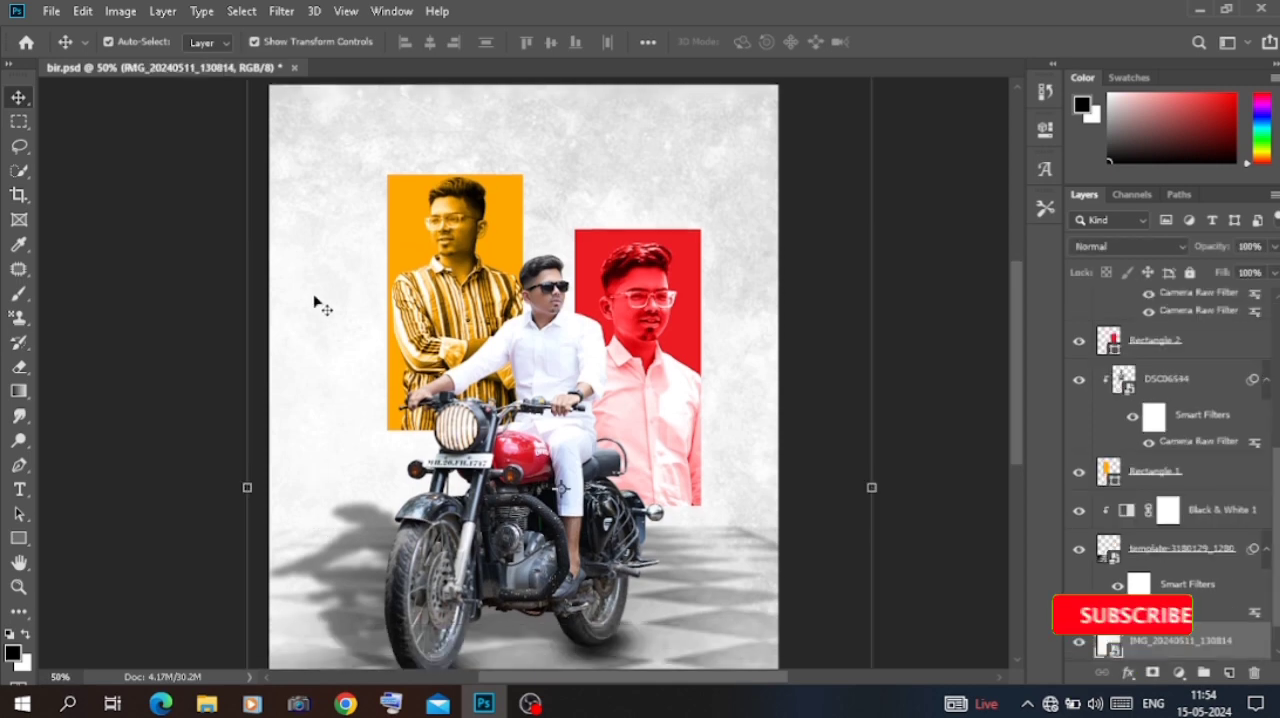
key("ctrl+minus")
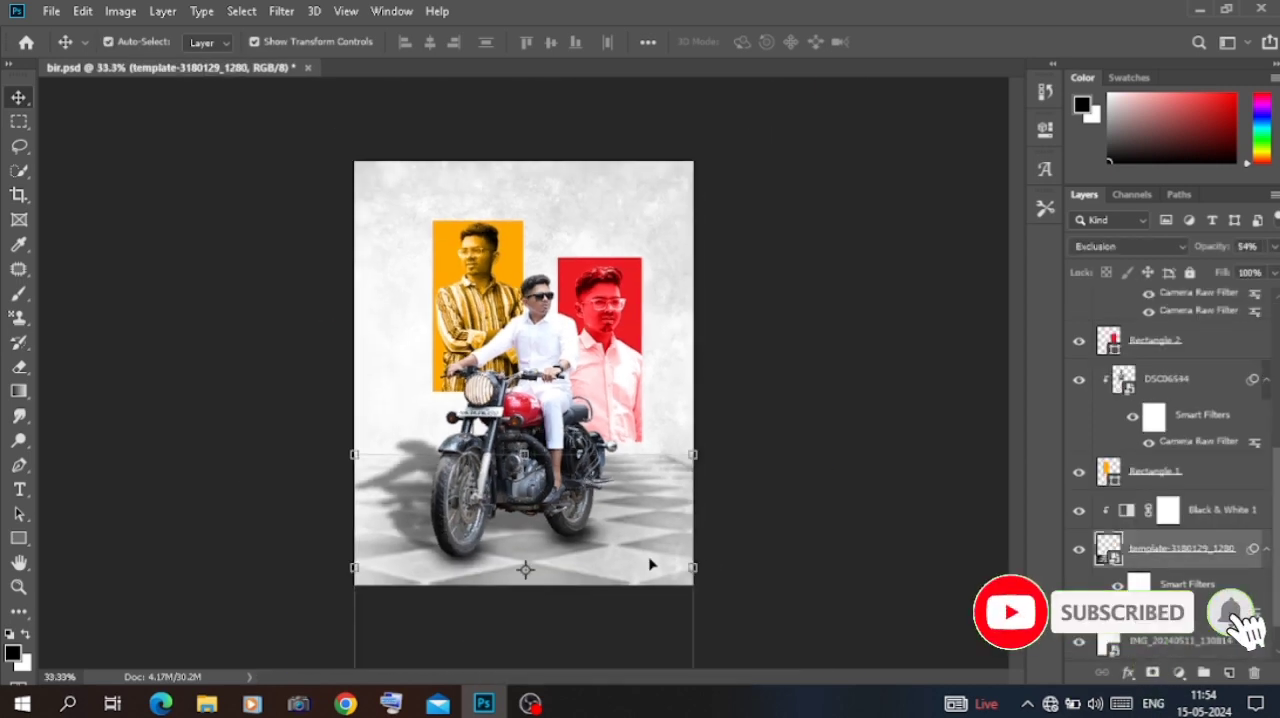
left_click(1234, 671)
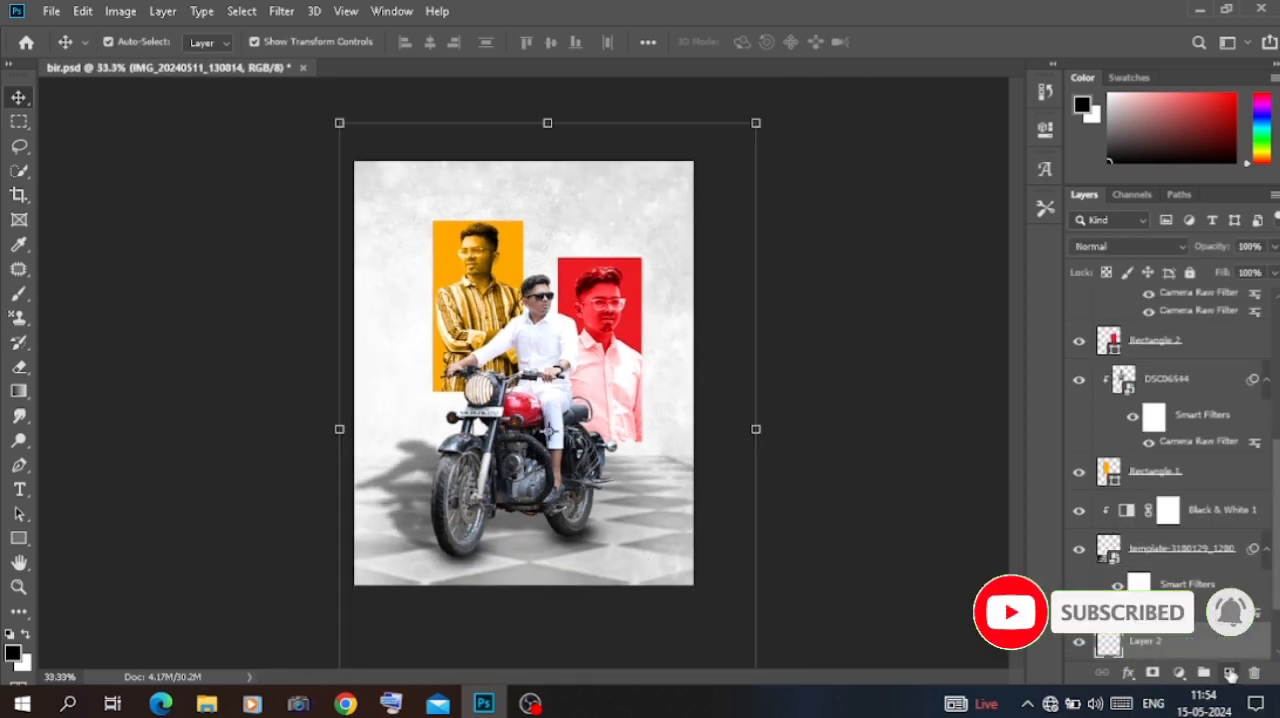
Step: Draw a linear black-to-transparent gradient upward from the floor on the new layer, fading out around the middle of the poster
left_click(19, 391)
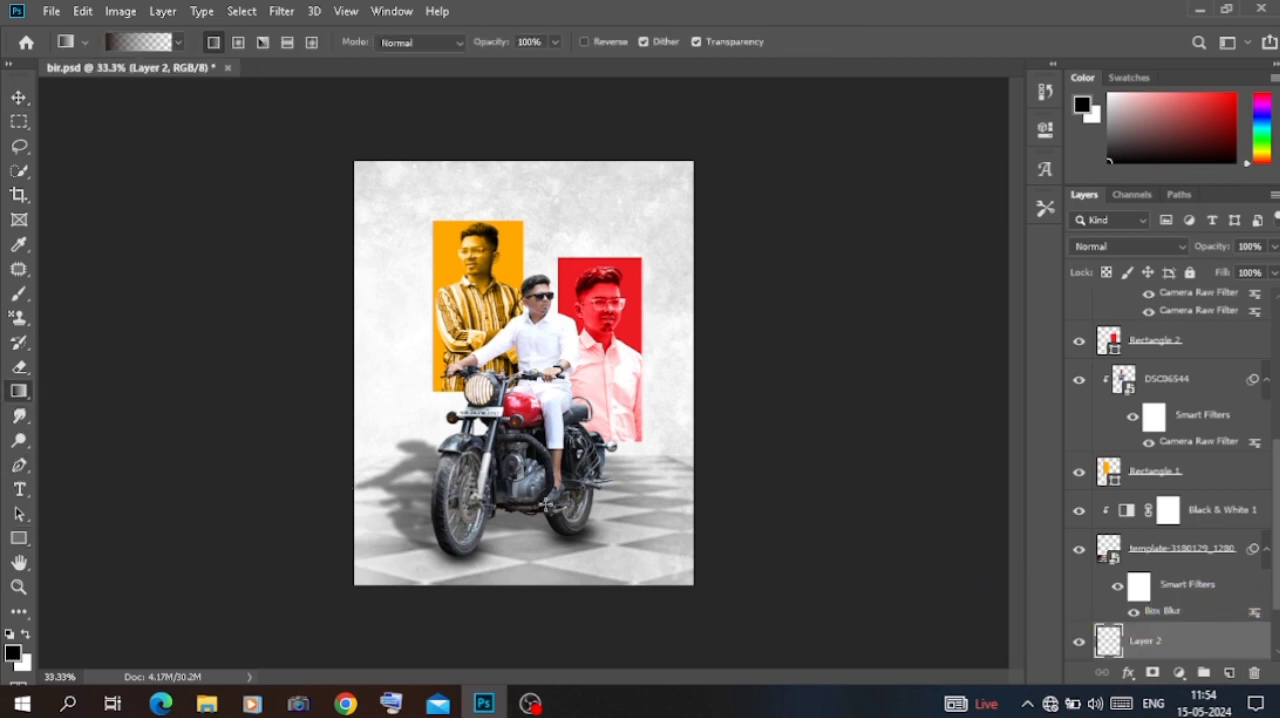
left_click_drag(509, 567, 512, 405)
scroll(1207, 600, "down", 2)
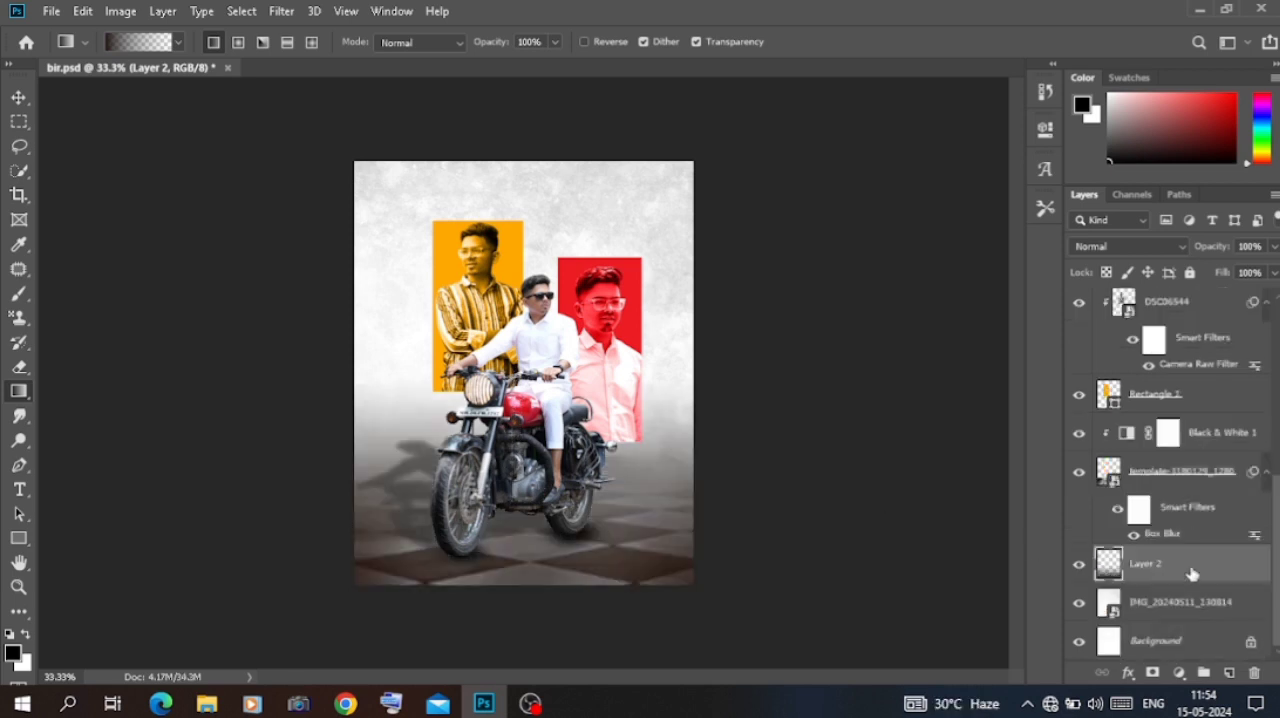
Step: Move the gradient layer beneath the backdrop IMG_20240511_130814 and shift it slightly to the right
left_click_drag(1192, 573, 1191, 615)
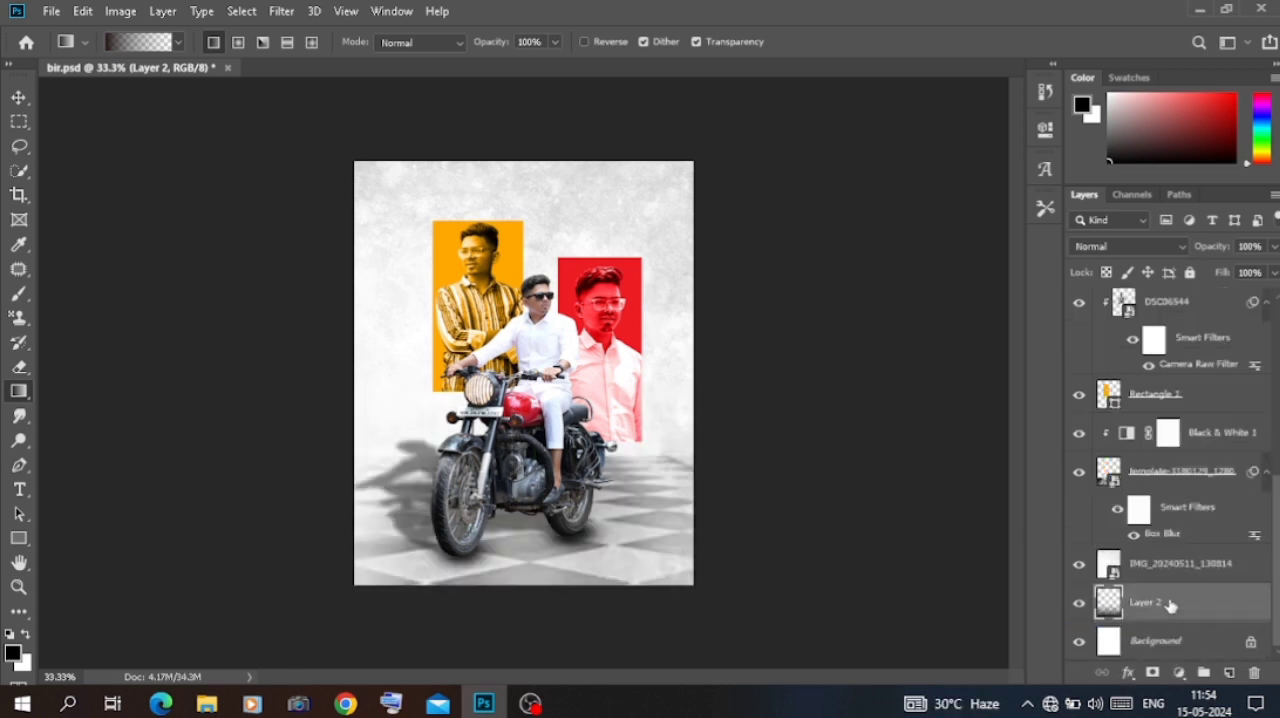
left_click(19, 97)
key("ctrl+t")
left_click_drag(617, 551, 654, 545)
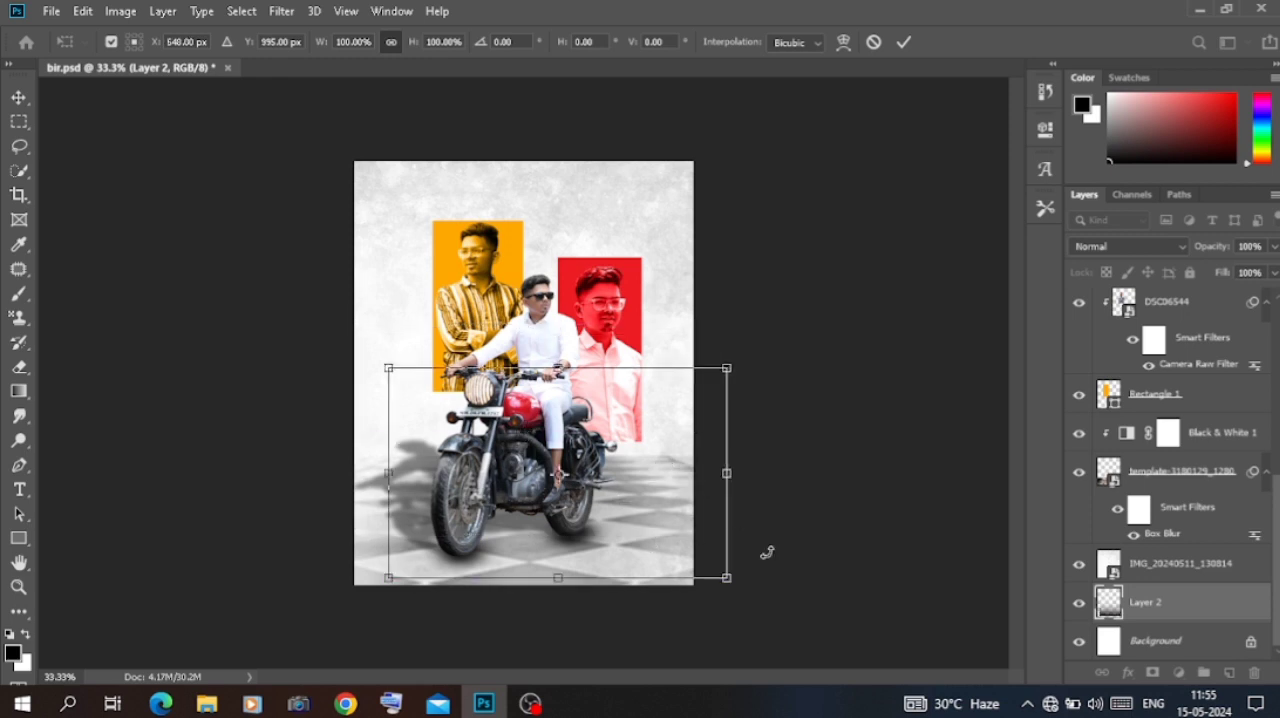
key("Return")
Step: Remove the gradient layer from the document
key("ctrl+e")
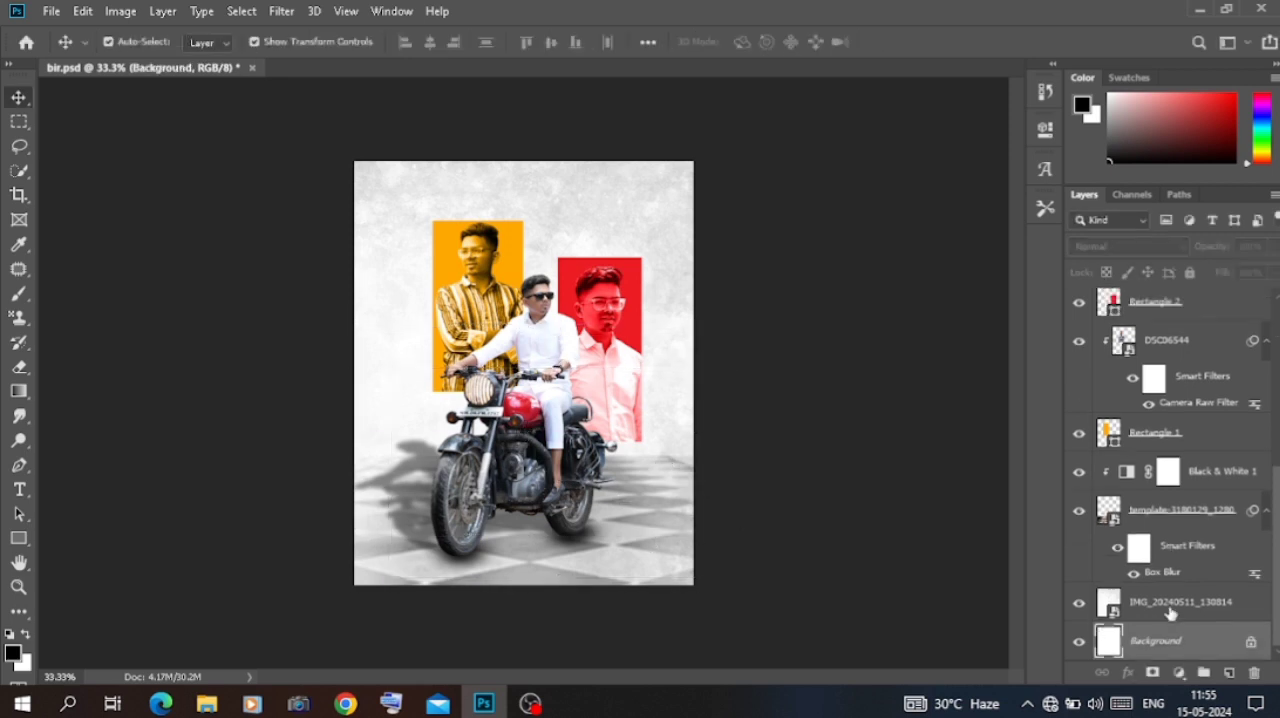
left_click(880, 568)
left_click(1130, 602)
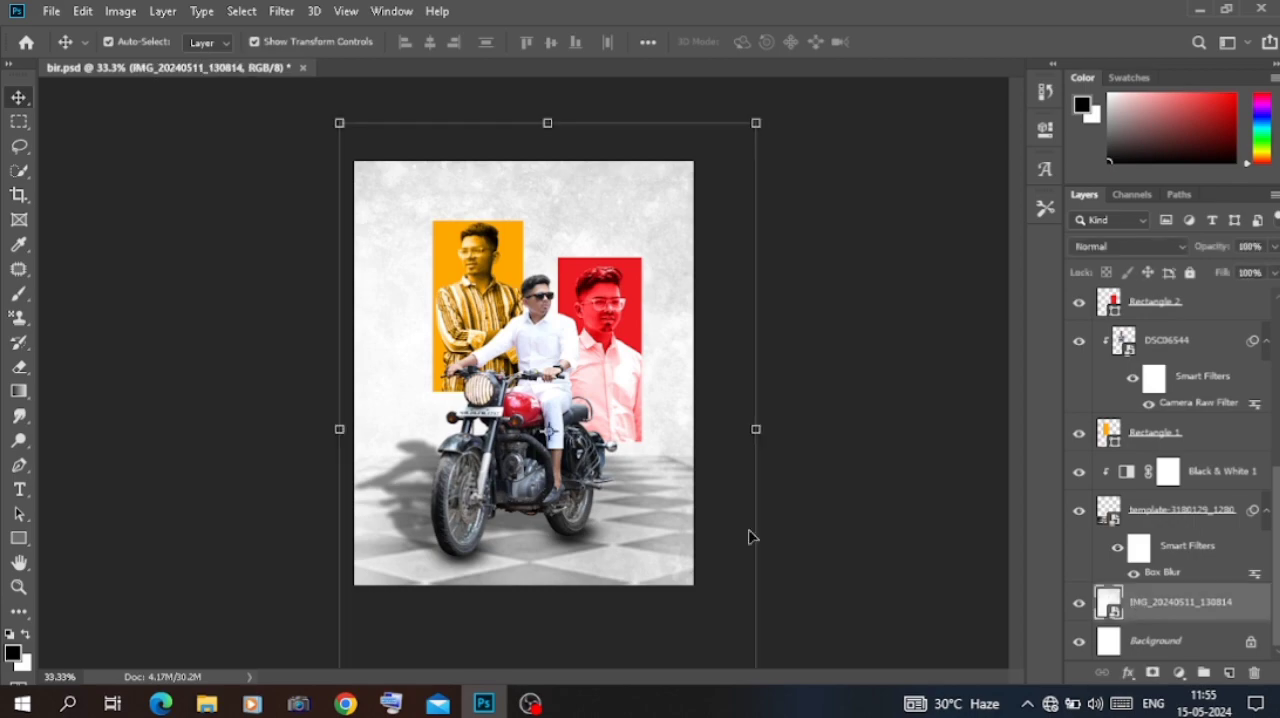
left_click(207, 448)
Step: Look through the Downloads folder in File Explorer for more poster images, and return to Photoshop
left_click(207, 704)
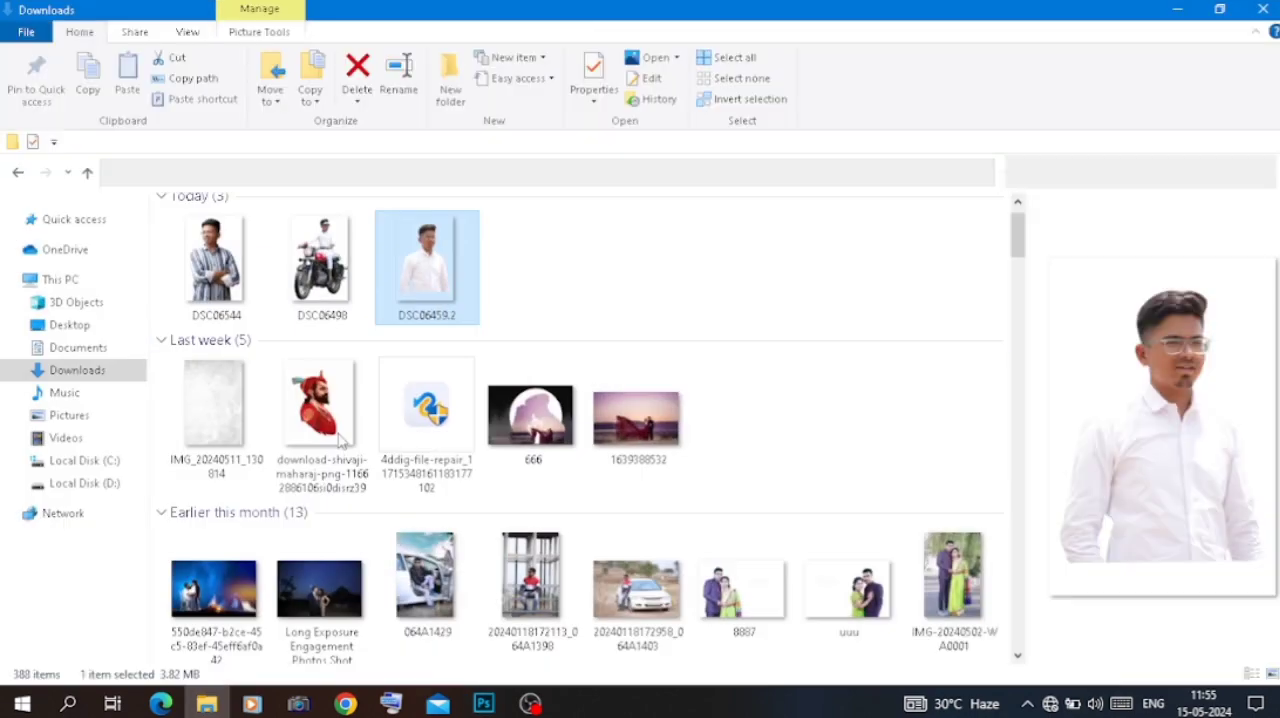
scroll(380, 345, "down", 10)
scroll(380, 345, "down", 5)
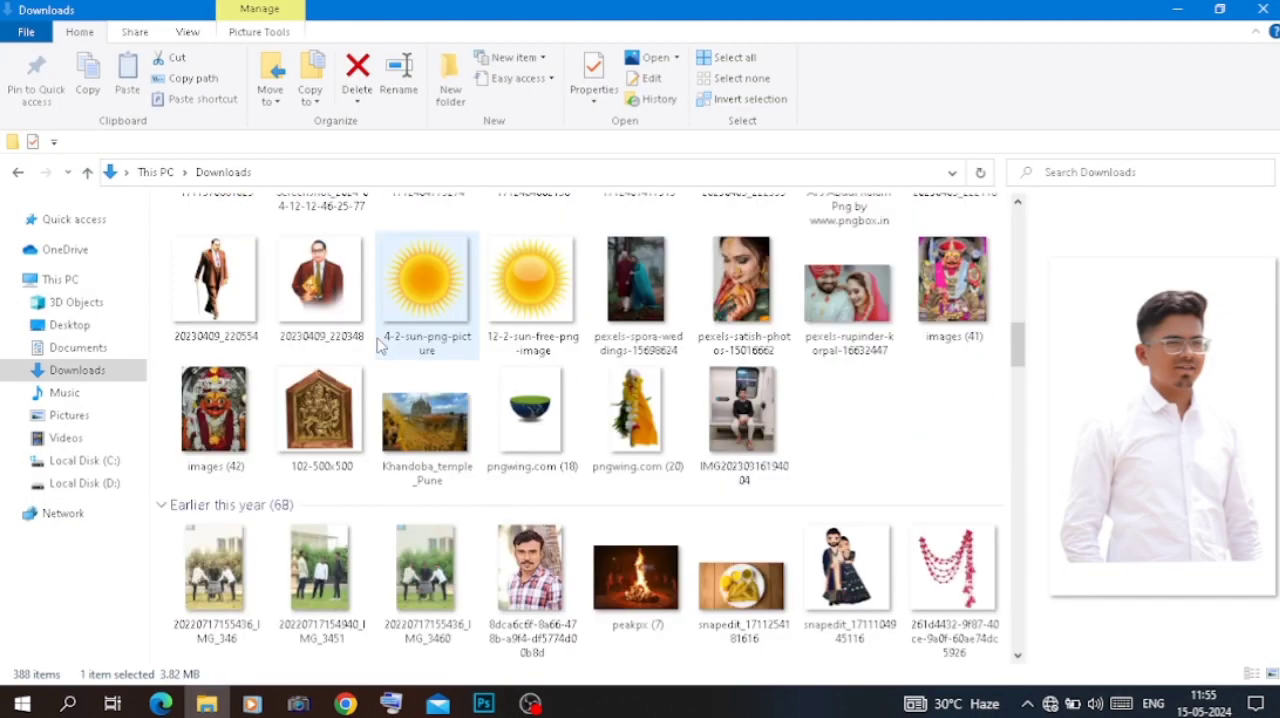
scroll(380, 345, "down", 15)
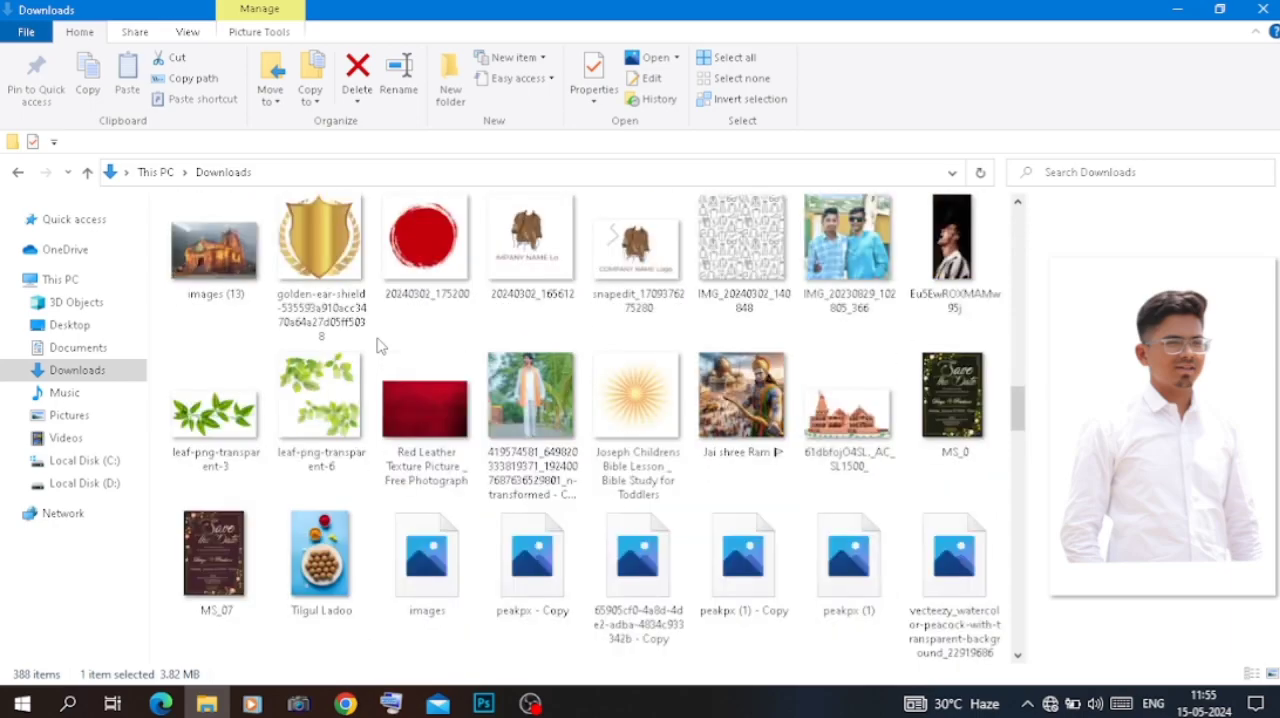
left_click(483, 704)
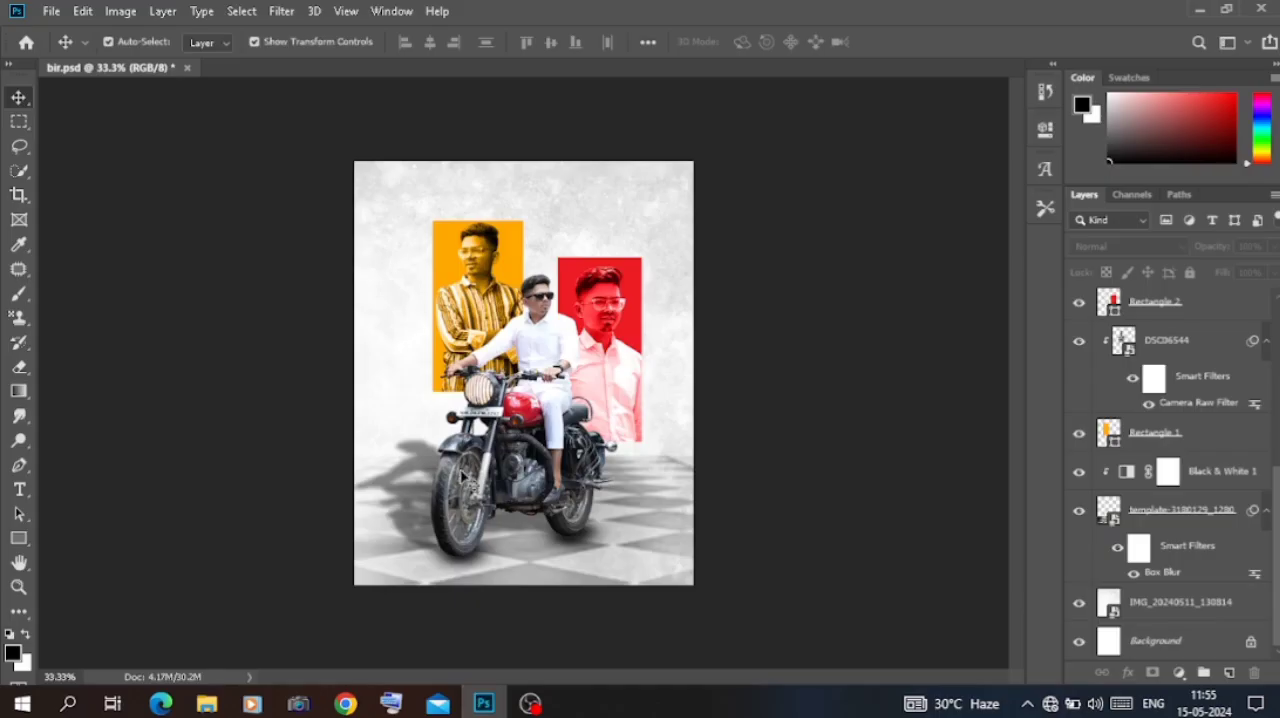
right_click(18, 539)
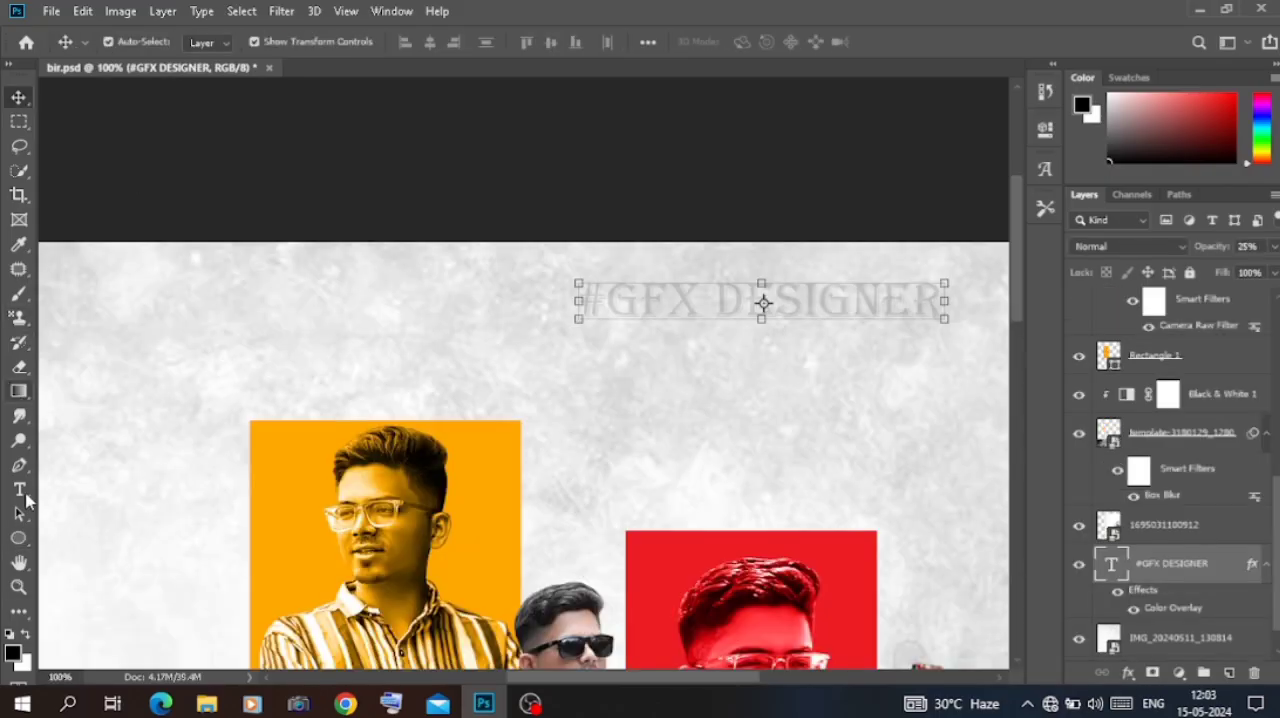
Step: Start a new text layer below the #GFX DESIGNER heading and set its font to Infinity-05
left_click(19, 490)
left_click(708, 387)
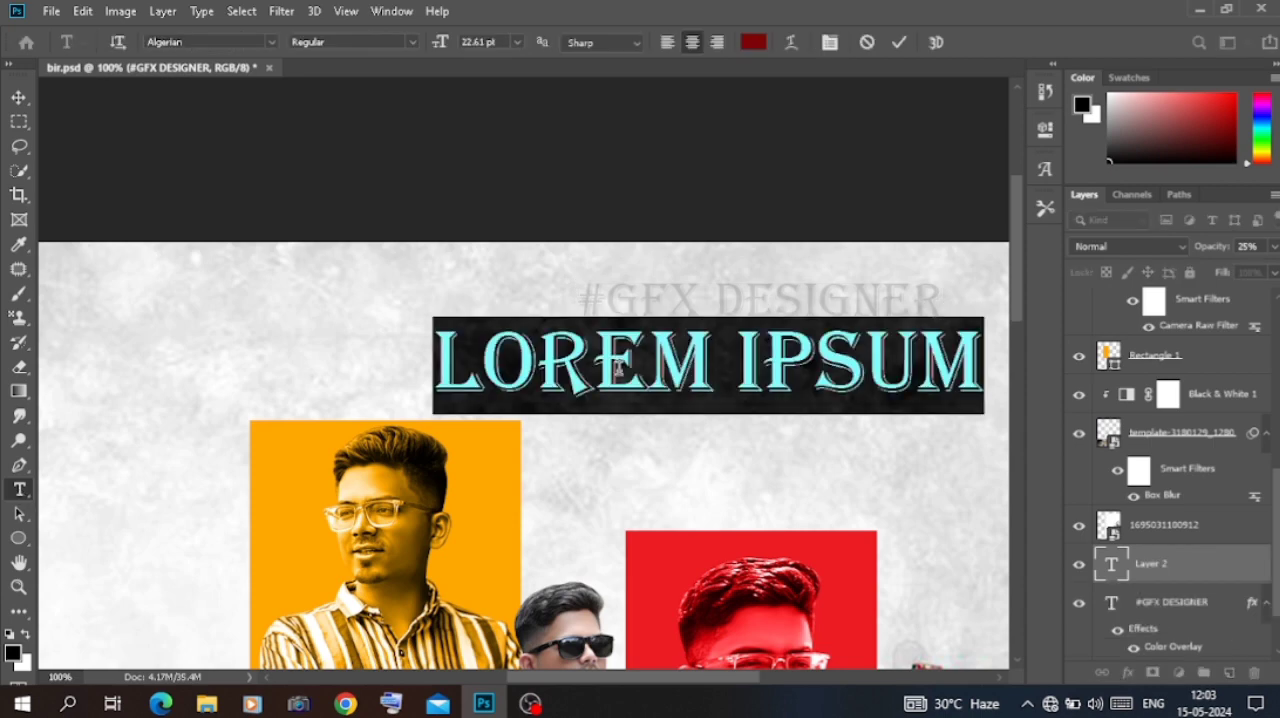
left_click(269, 44)
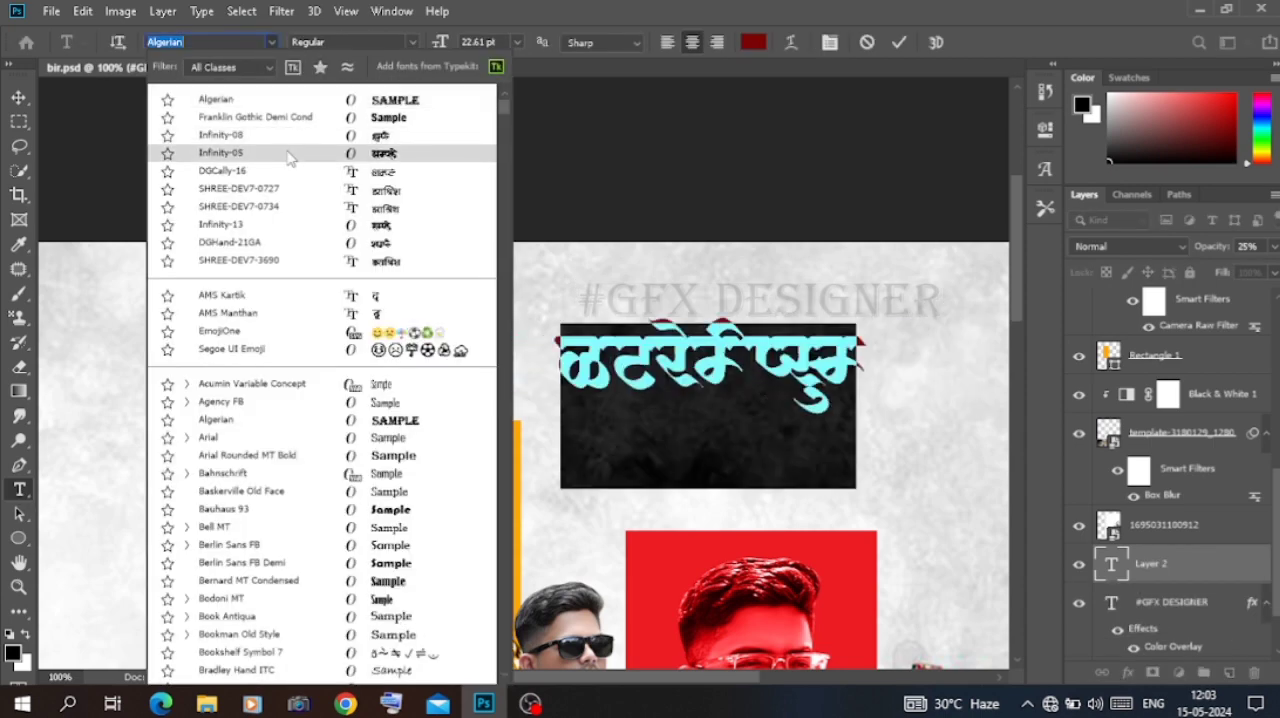
left_click(287, 158)
Step: Replace the placeholder text with the person's first name in Devanagari script
key("BackSpace")
type("ि")
key("BackSpace")
type("नि")
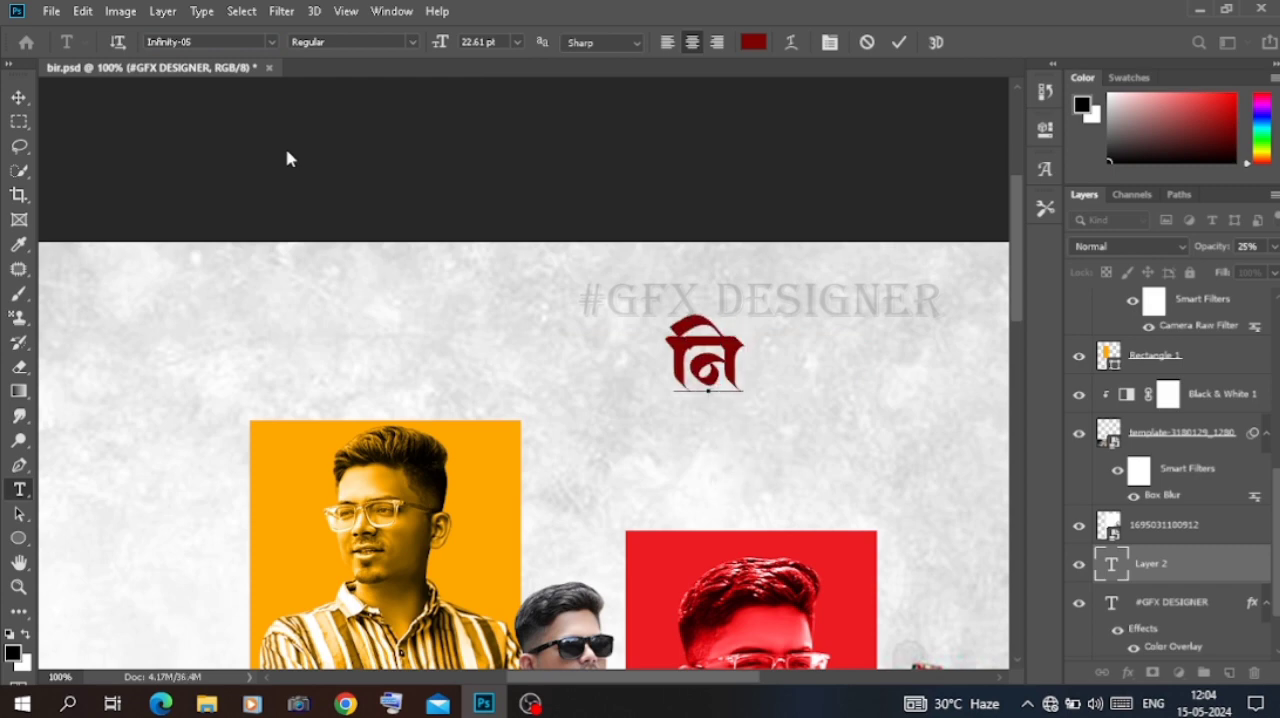
type("कि")
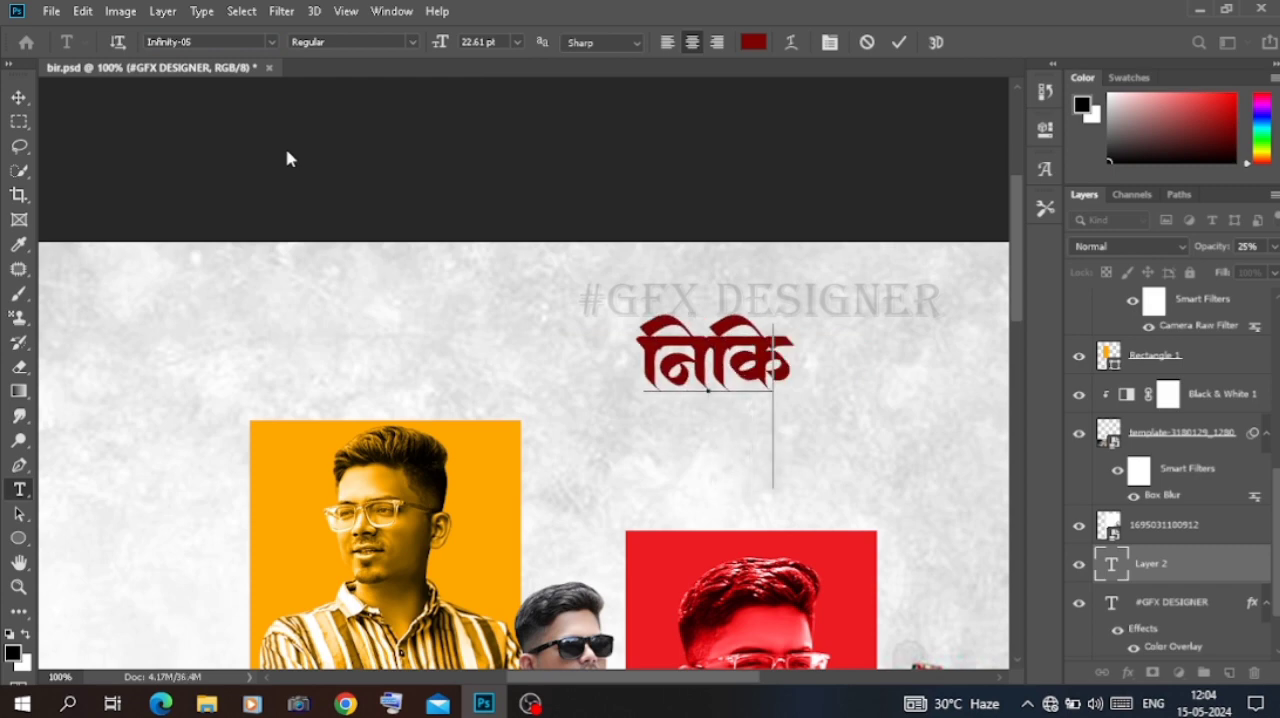
key("BackSpace")
key("BackSpace")
type("खि")
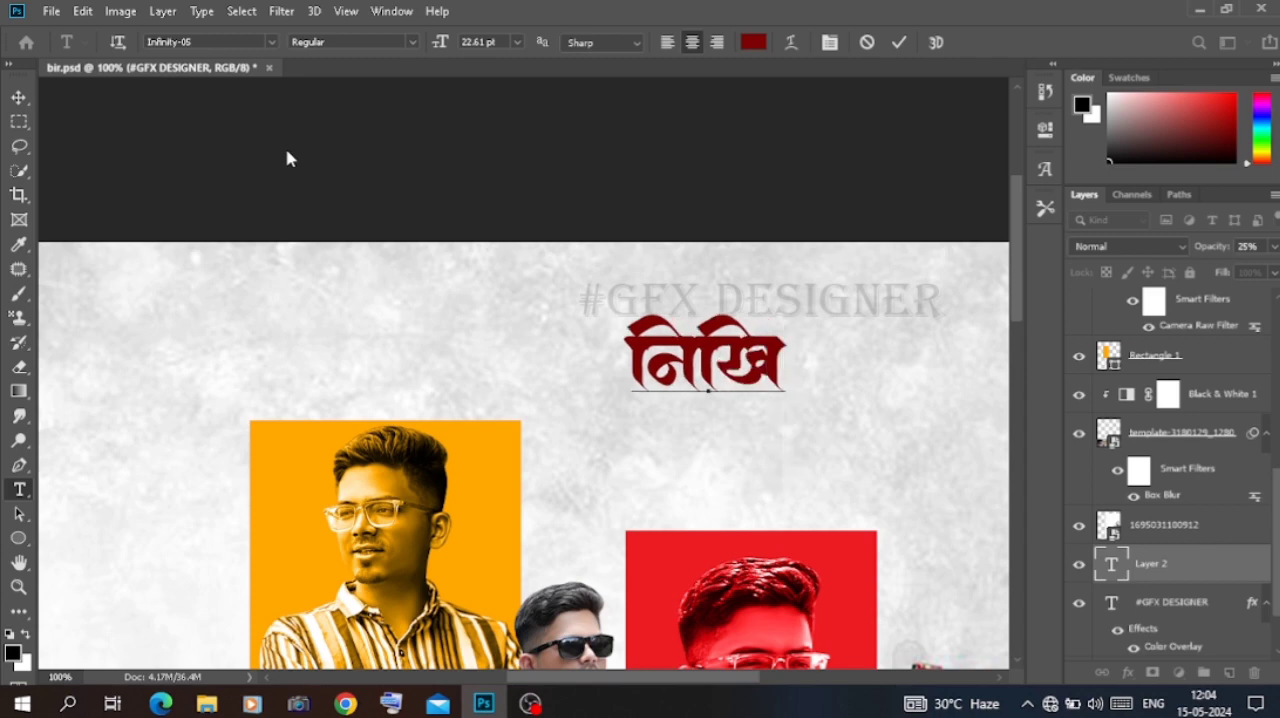
type("ल")
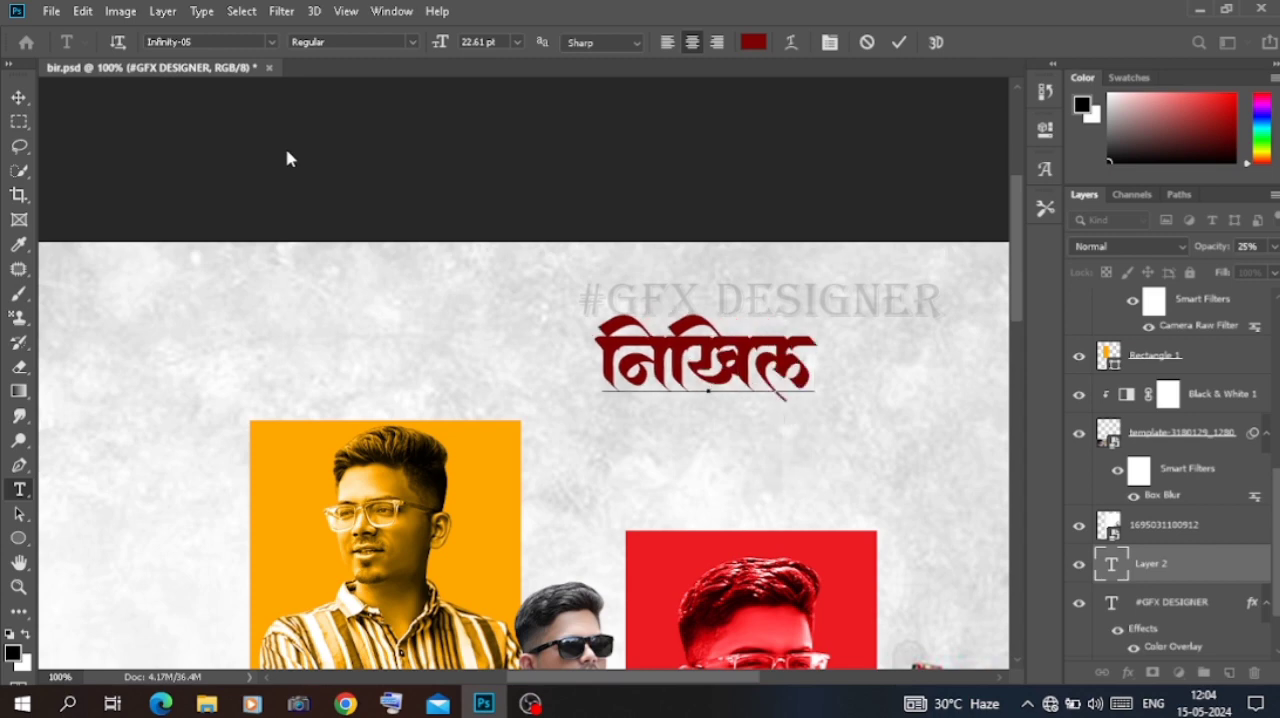
Step: Begin the surname below the first name, adding an extra line break to separate the two lines
key("Return")
type("ड")
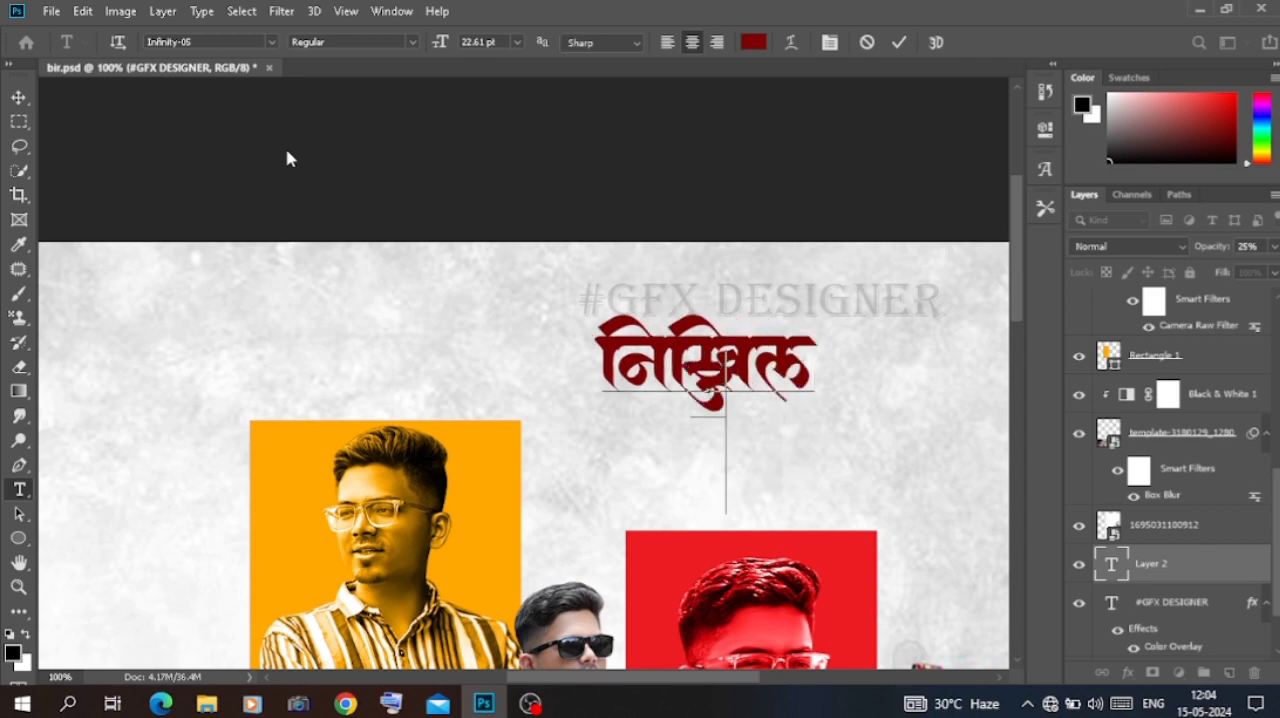
type("ग")
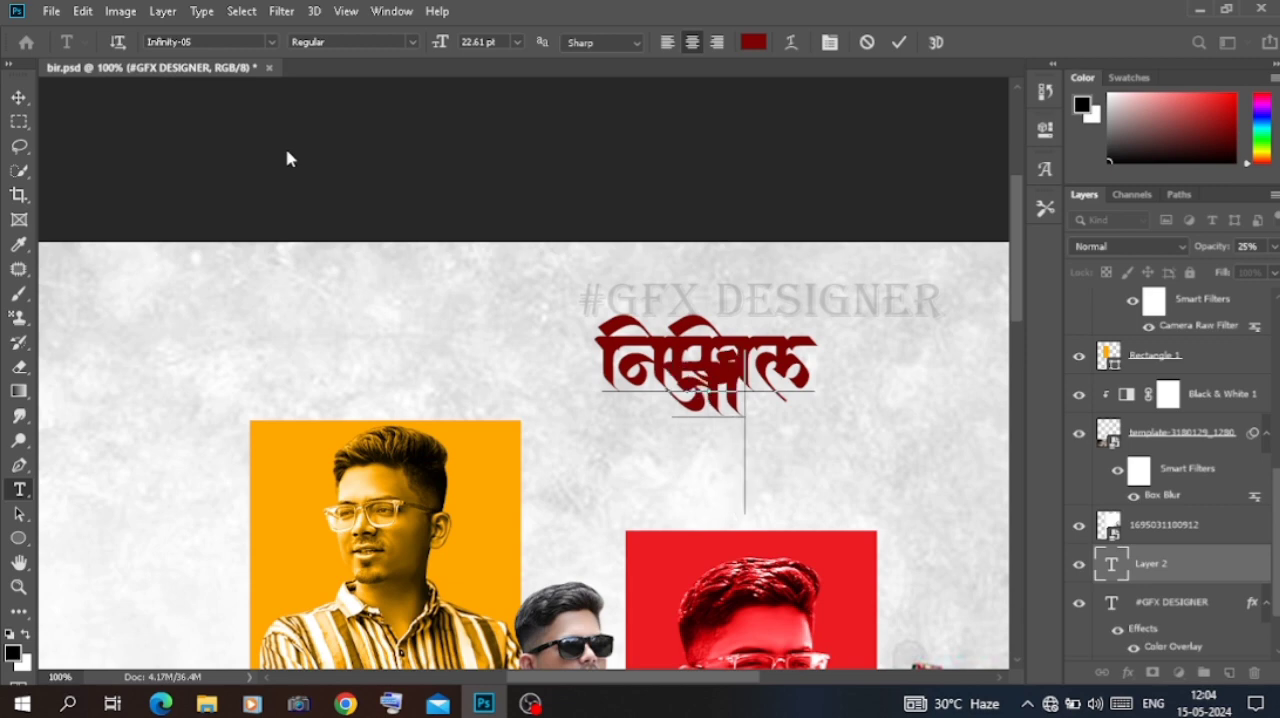
key("Return")
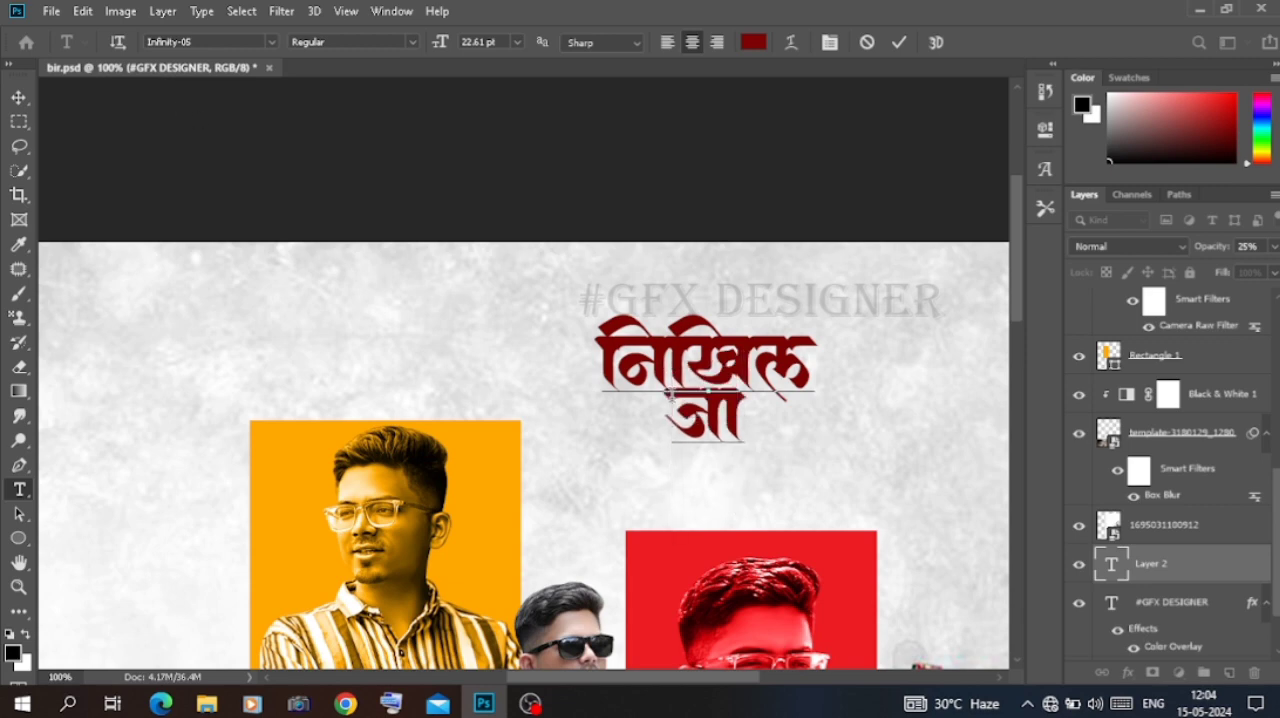
Step: Insert the missing surname consonant from the Infinity-05 glyphs and complete the surname in Devanagari
left_click(1045, 169)
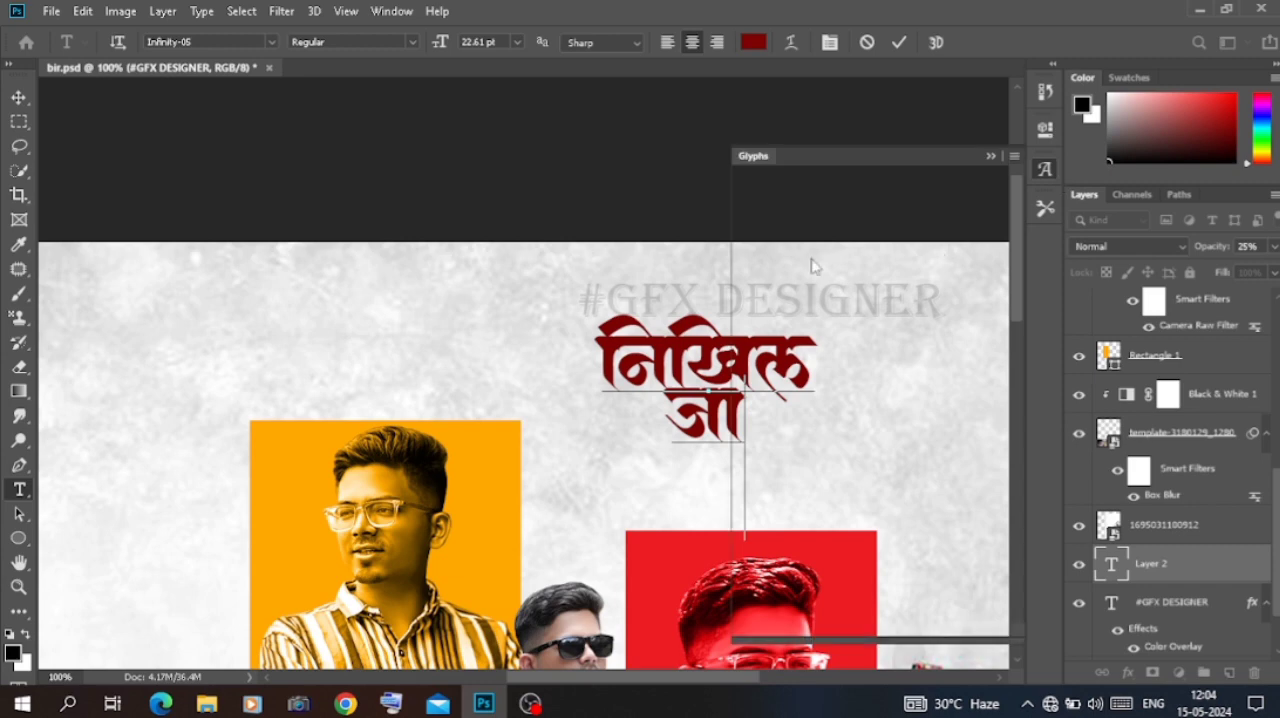
left_click_drag(546, 677, 592, 678)
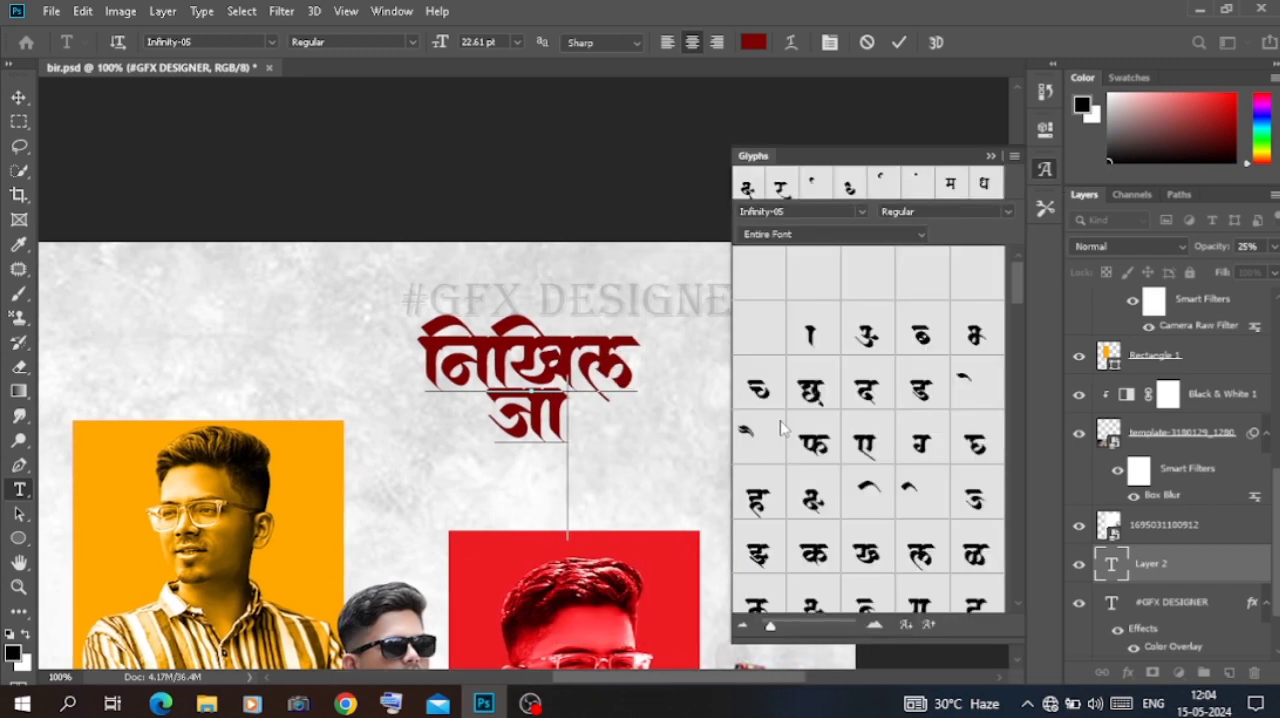
scroll(790, 428, "down", 2)
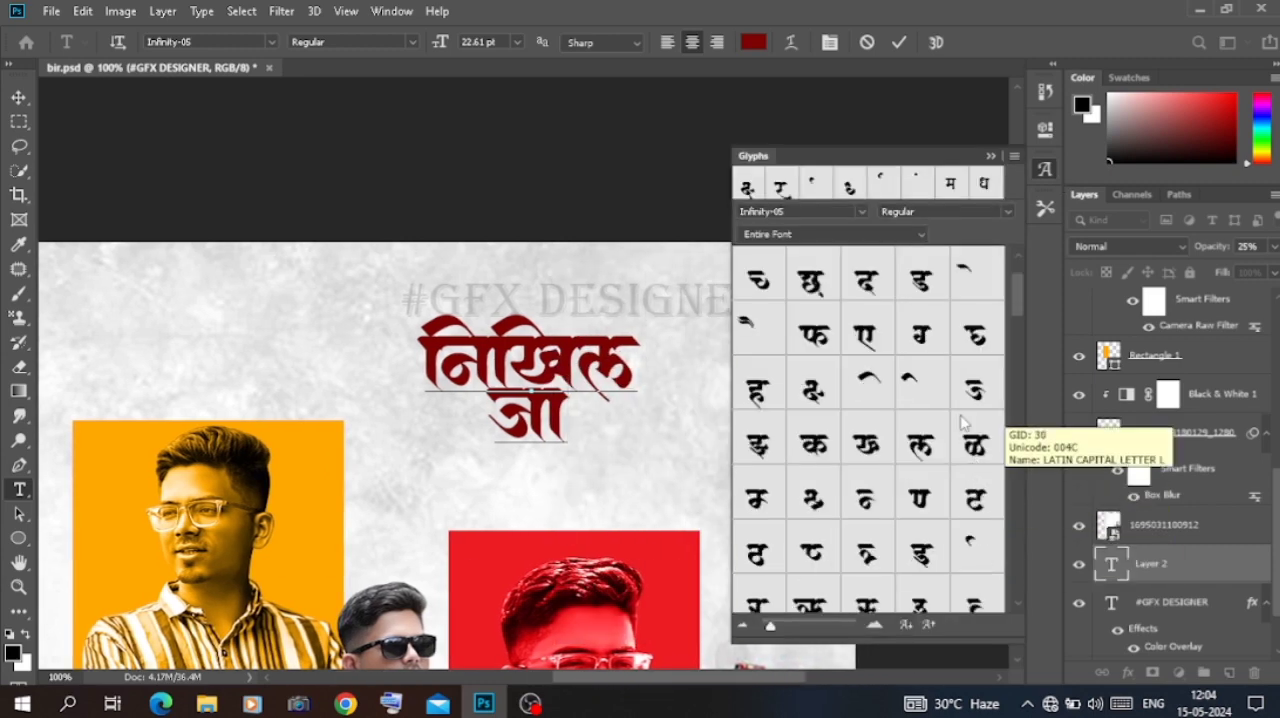
scroll(1016, 610, "down", 4)
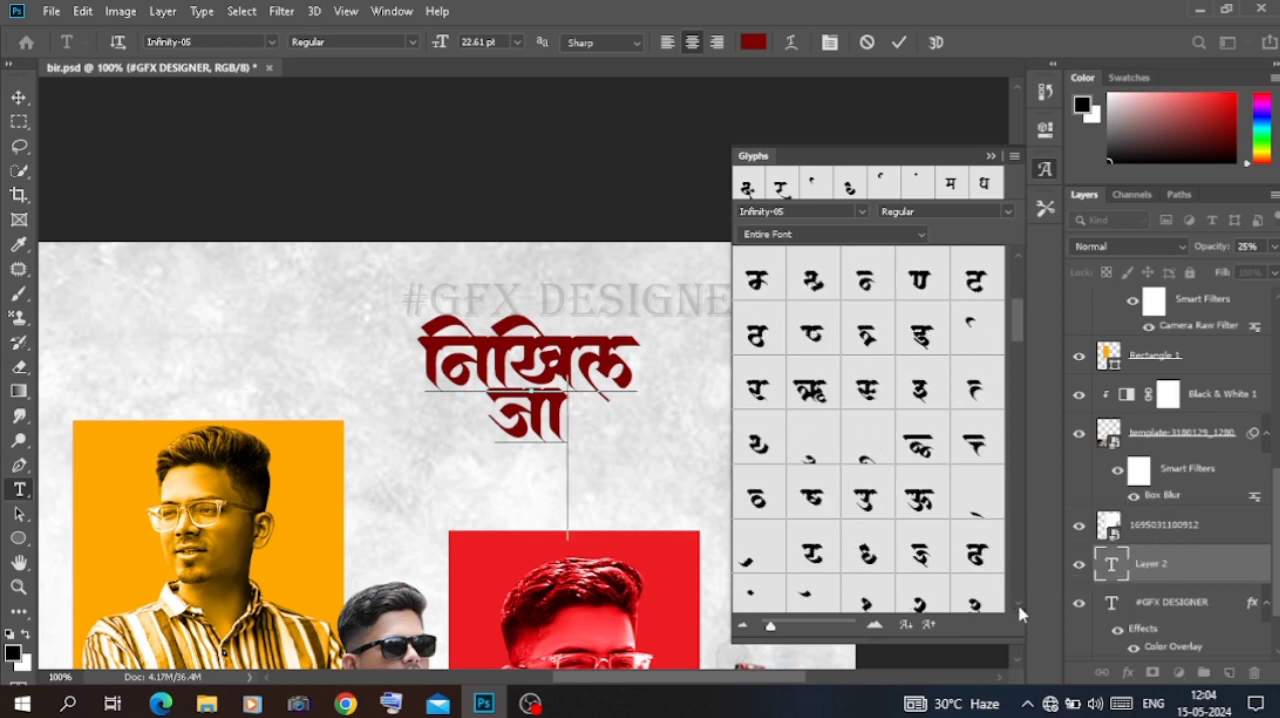
scroll(1020, 260, "up", 4)
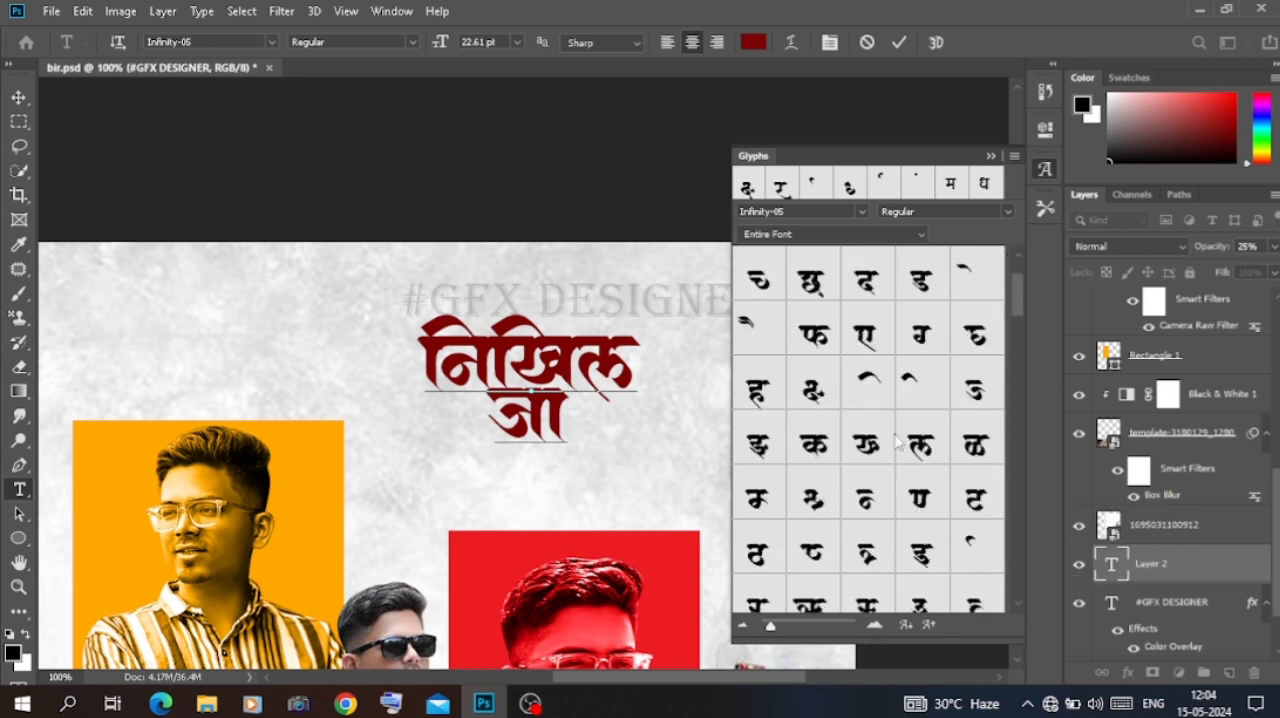
scroll(1018, 608, "down", 4)
scroll(1018, 610, "down", 4)
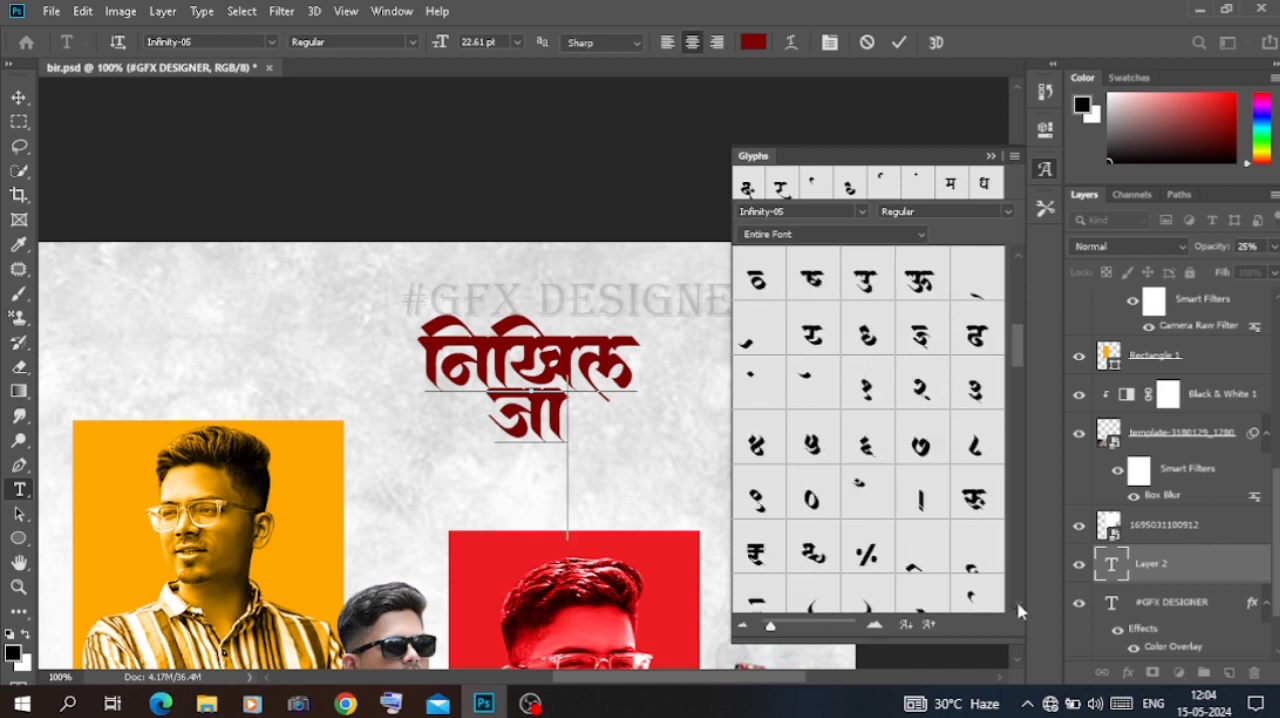
double_click(868, 342)
type("ava")
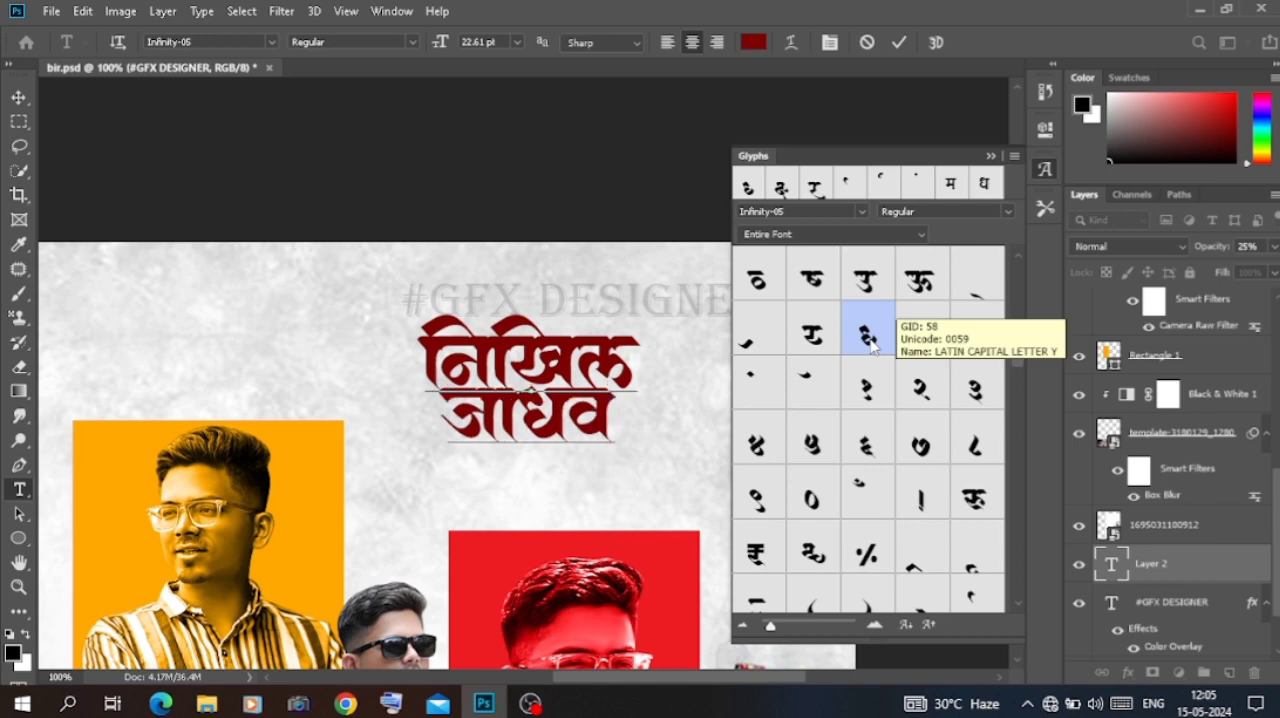
Step: Shift the surname line down and to the right, and set the font of the whole name to Infinity-08
left_click(447, 423)
key("alt+Down")
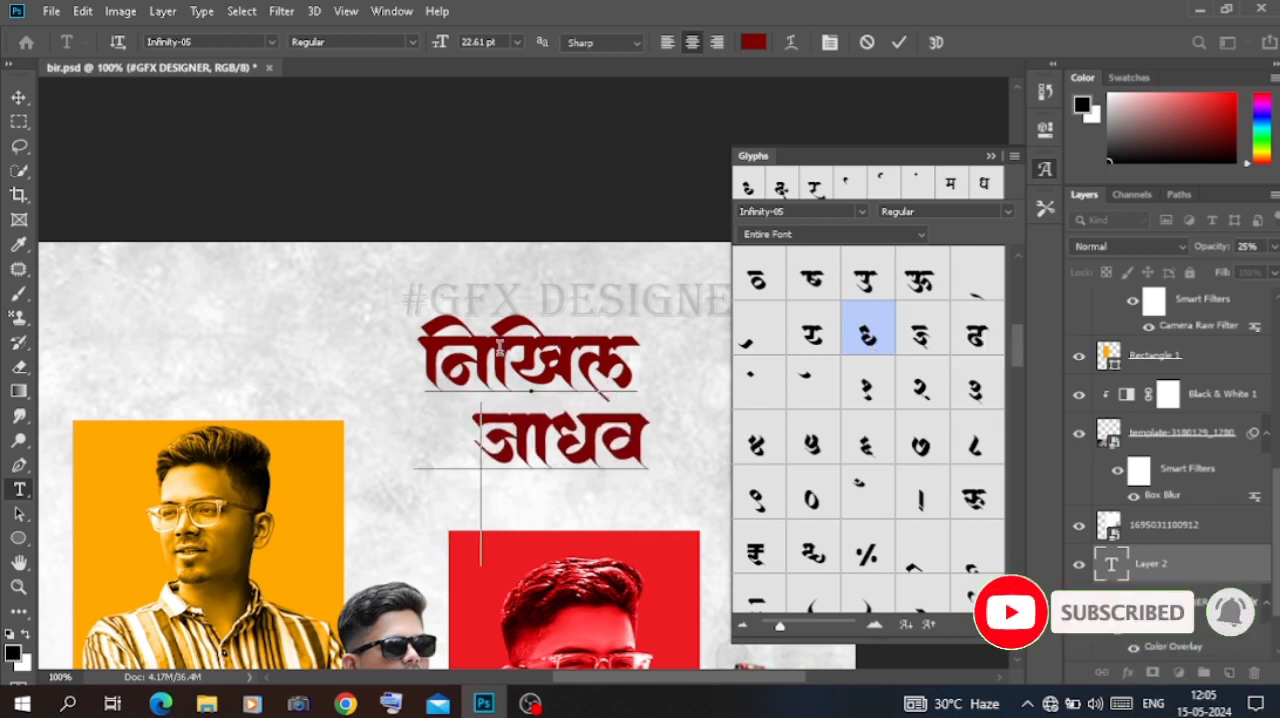
key("ctrl+a")
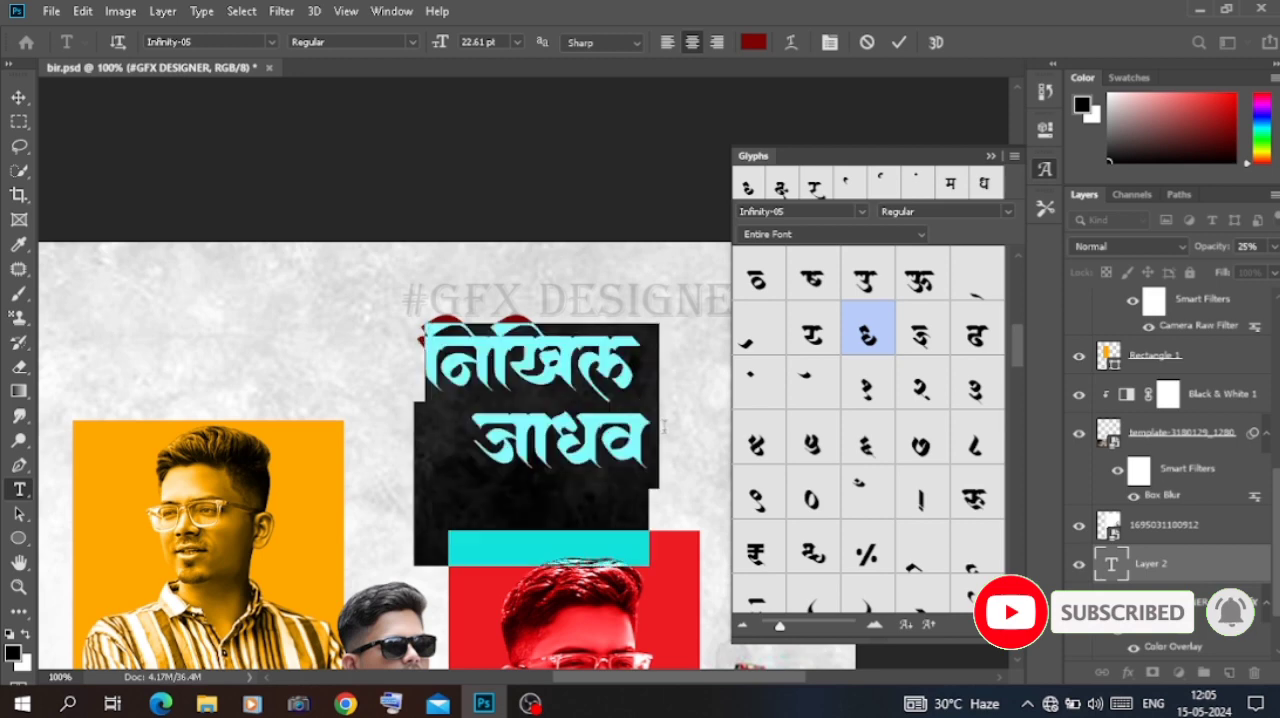
left_click(270, 42)
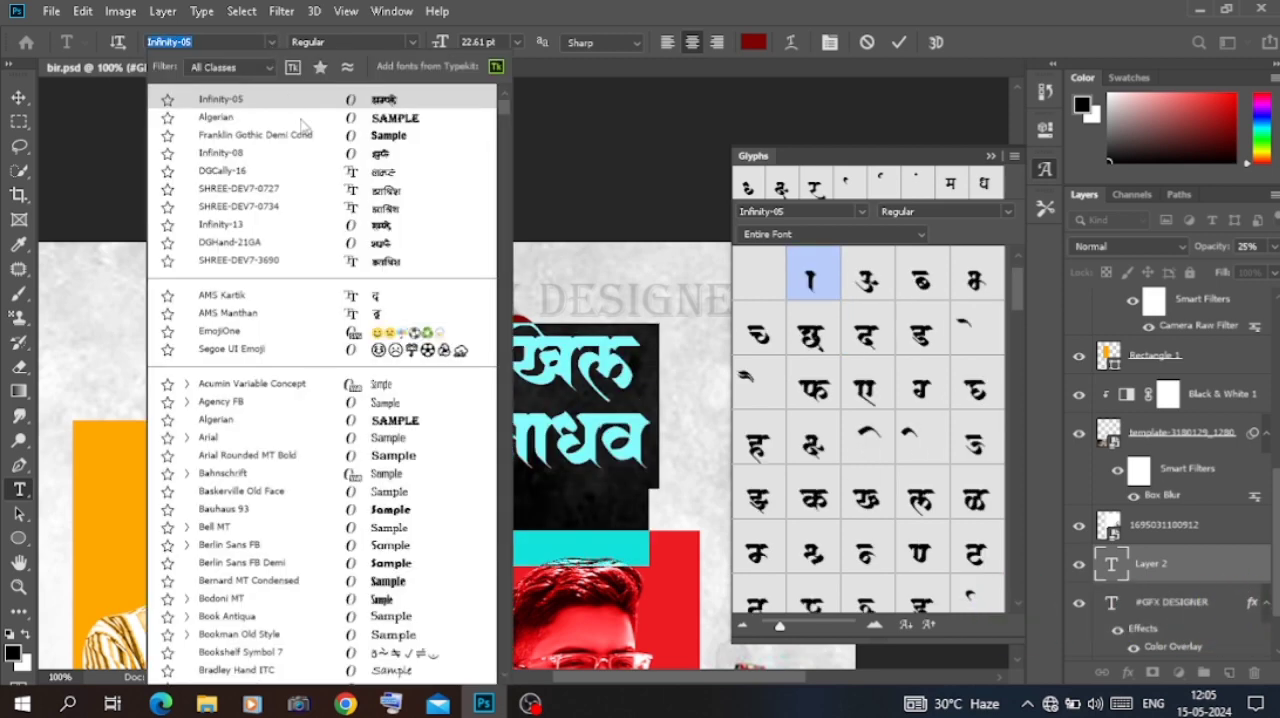
left_click(309, 152)
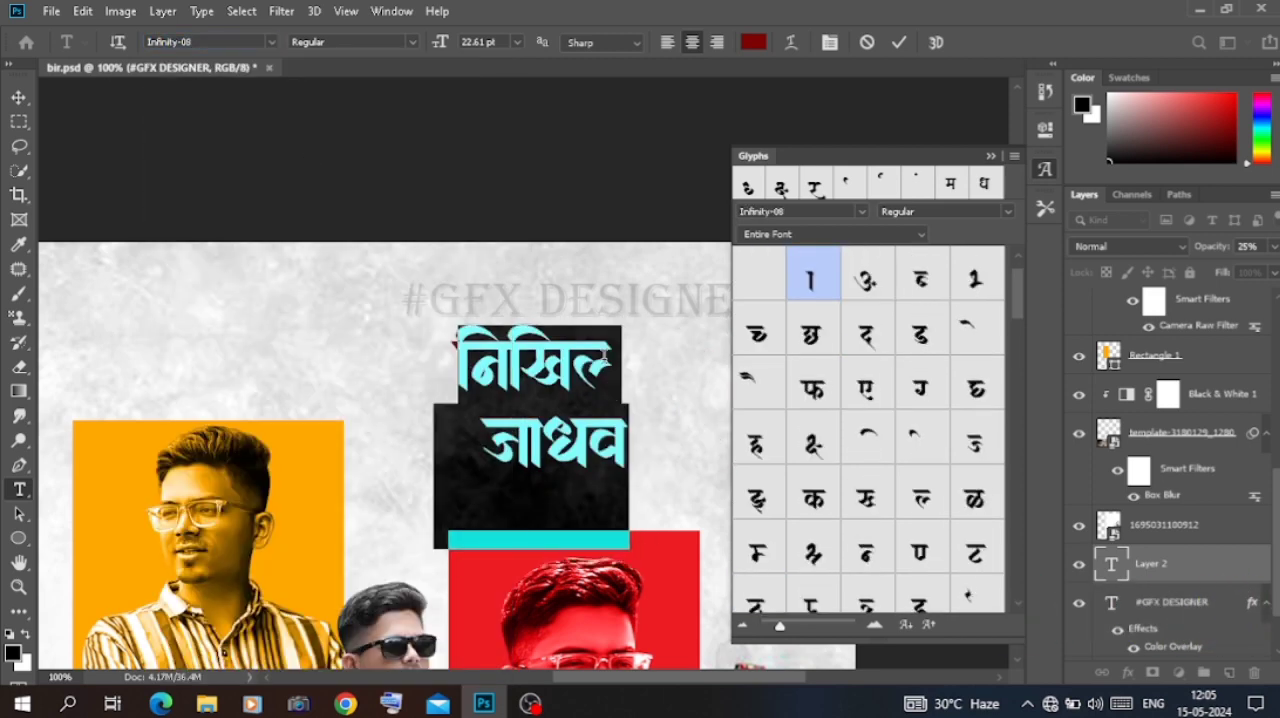
Step: Complete the last letter of the first name, close the extra line gap above the surname and commit the text
left_click(606, 354)
type("a")
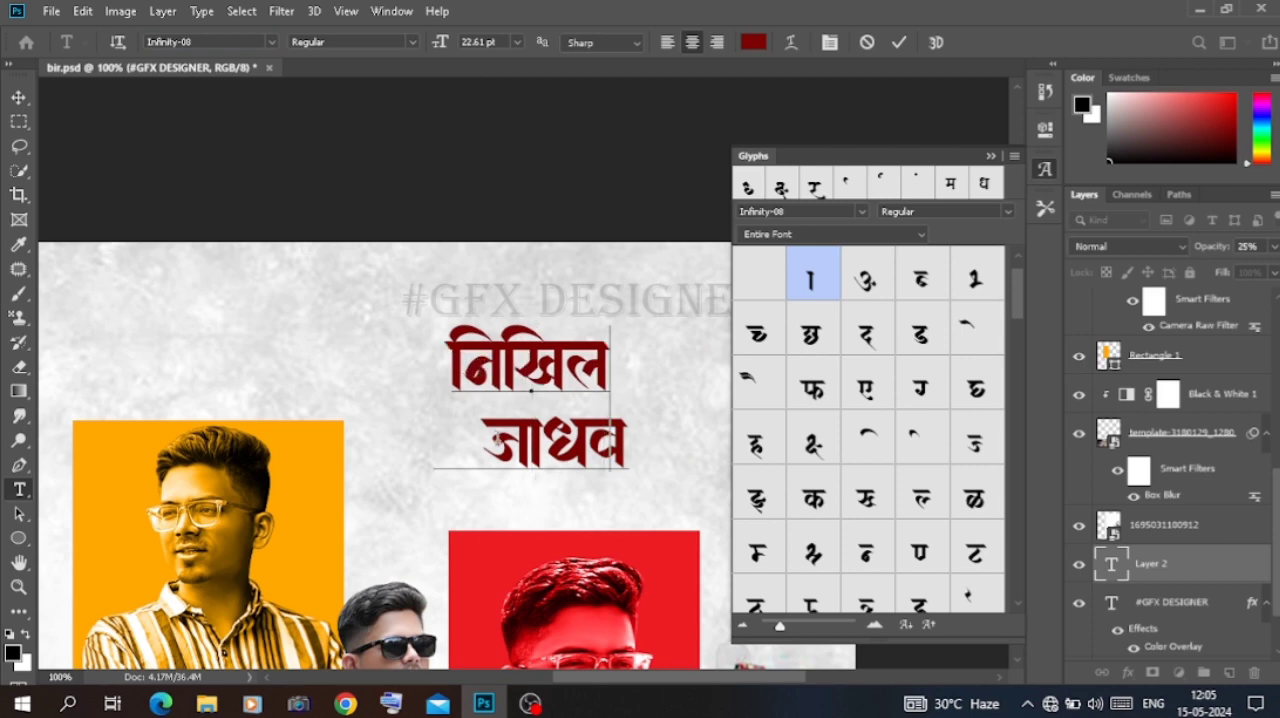
left_click(498, 438)
key("BackSpace")
key("BackSpace")
key("BackSpace")
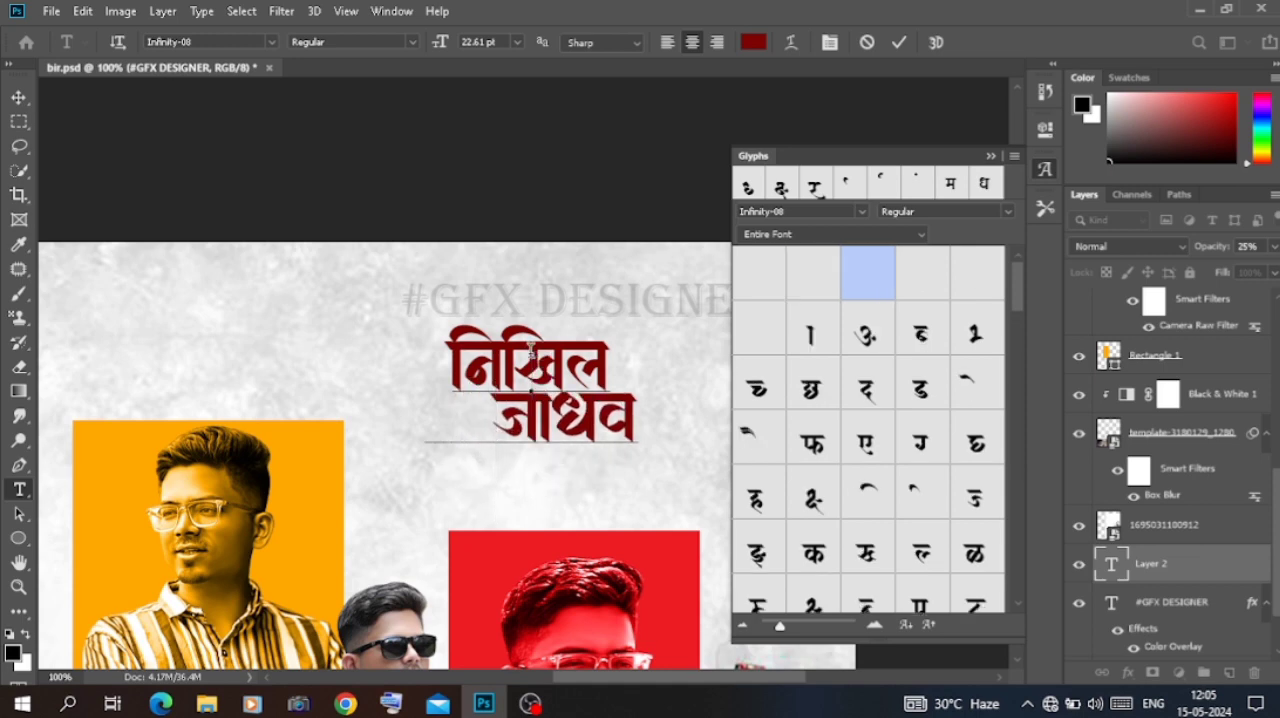
key("ctrl+a")
left_click(18, 100)
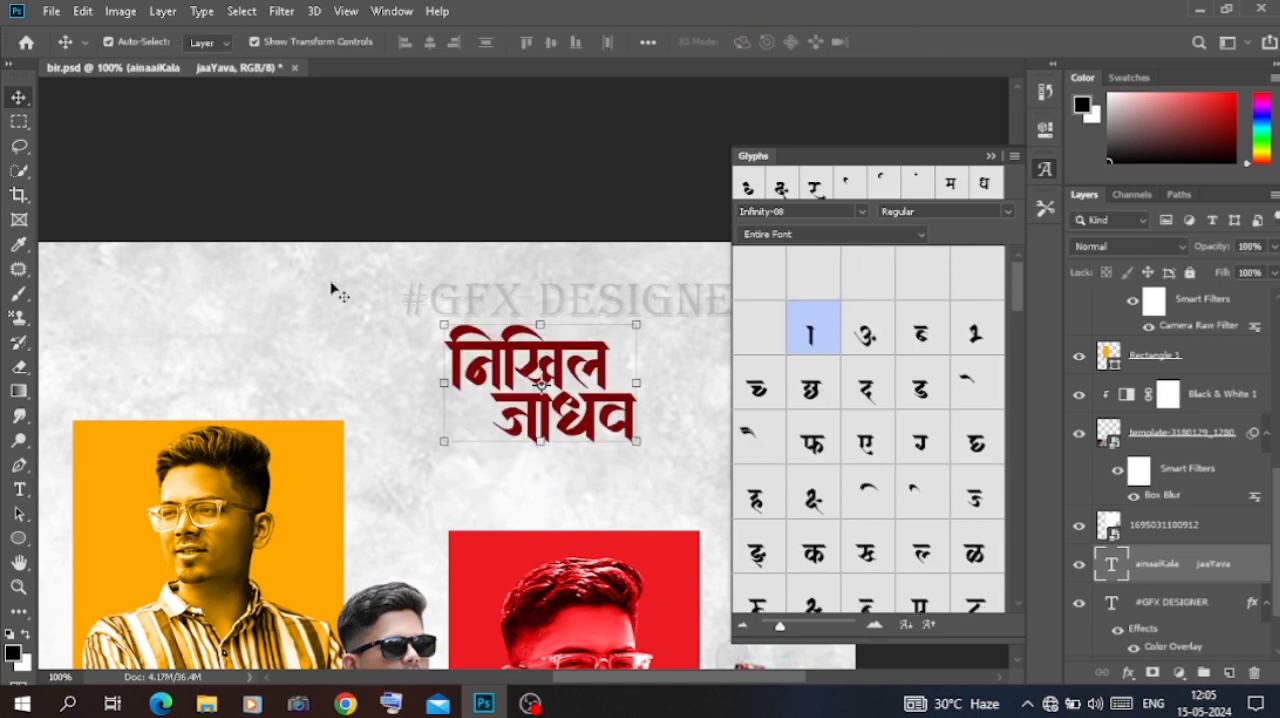
left_click(592, 424)
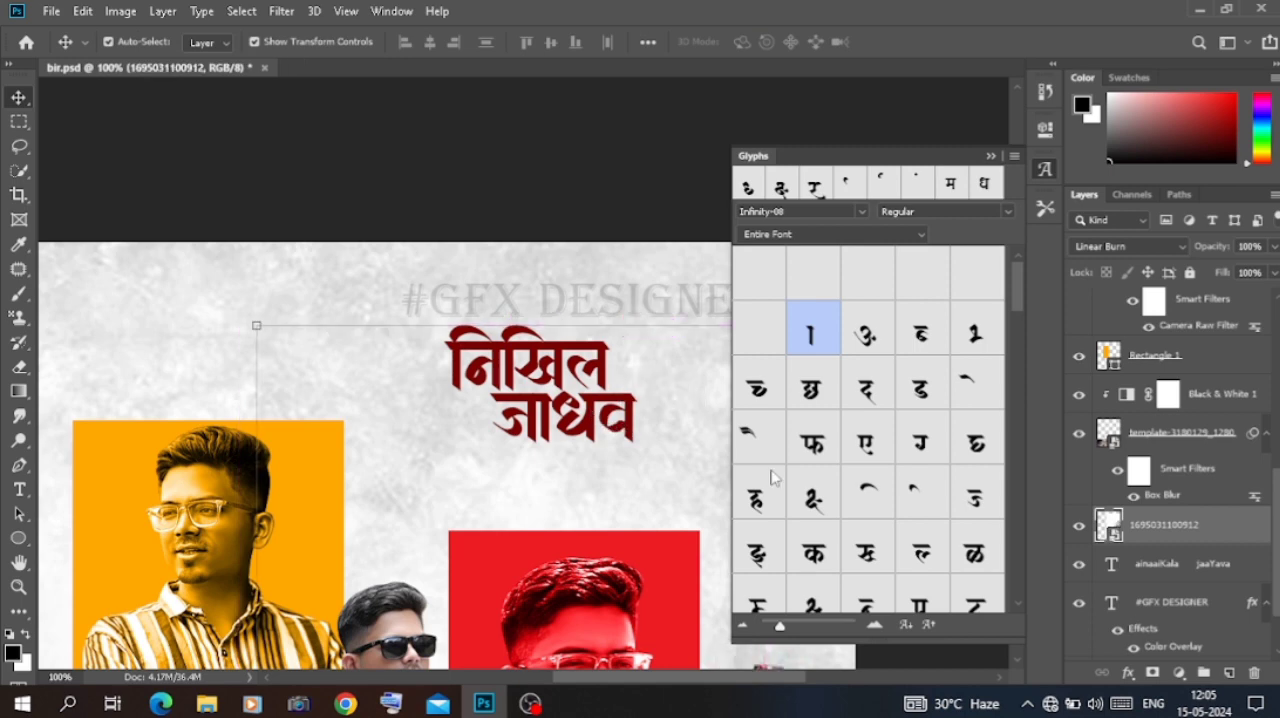
left_click(1190, 273)
left_click_drag(597, 413, 641, 413)
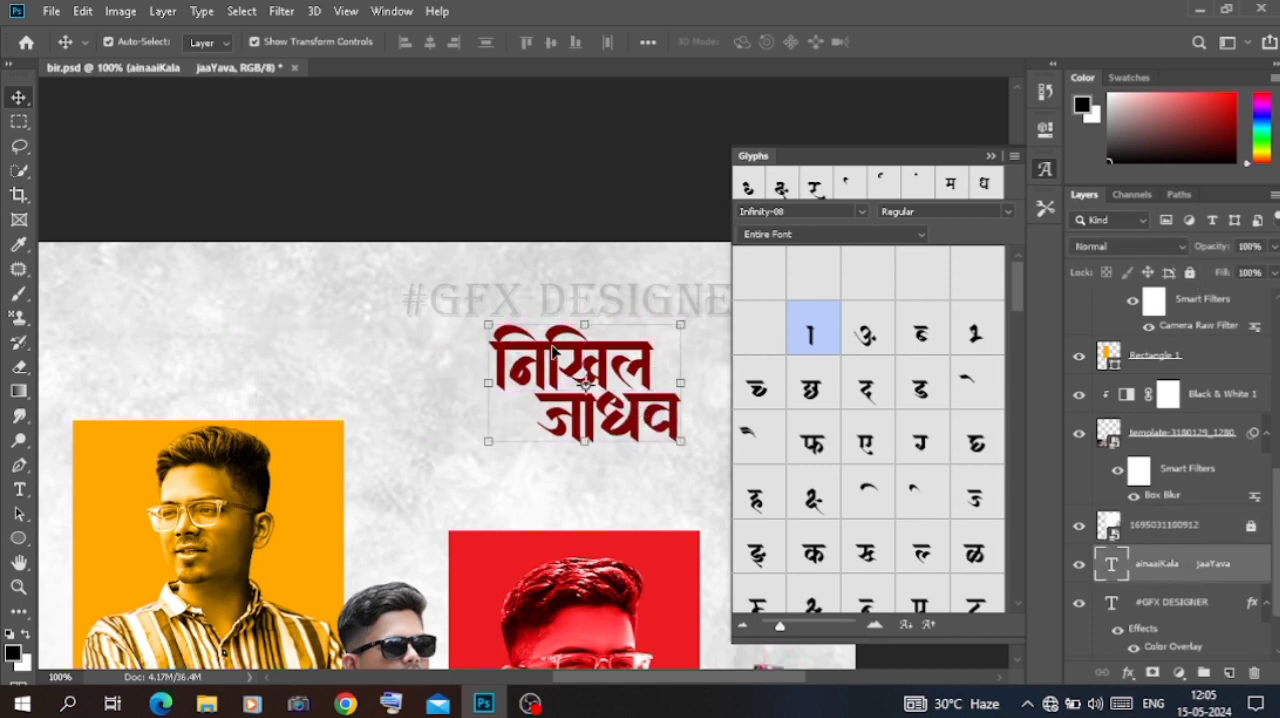
left_click(991, 157)
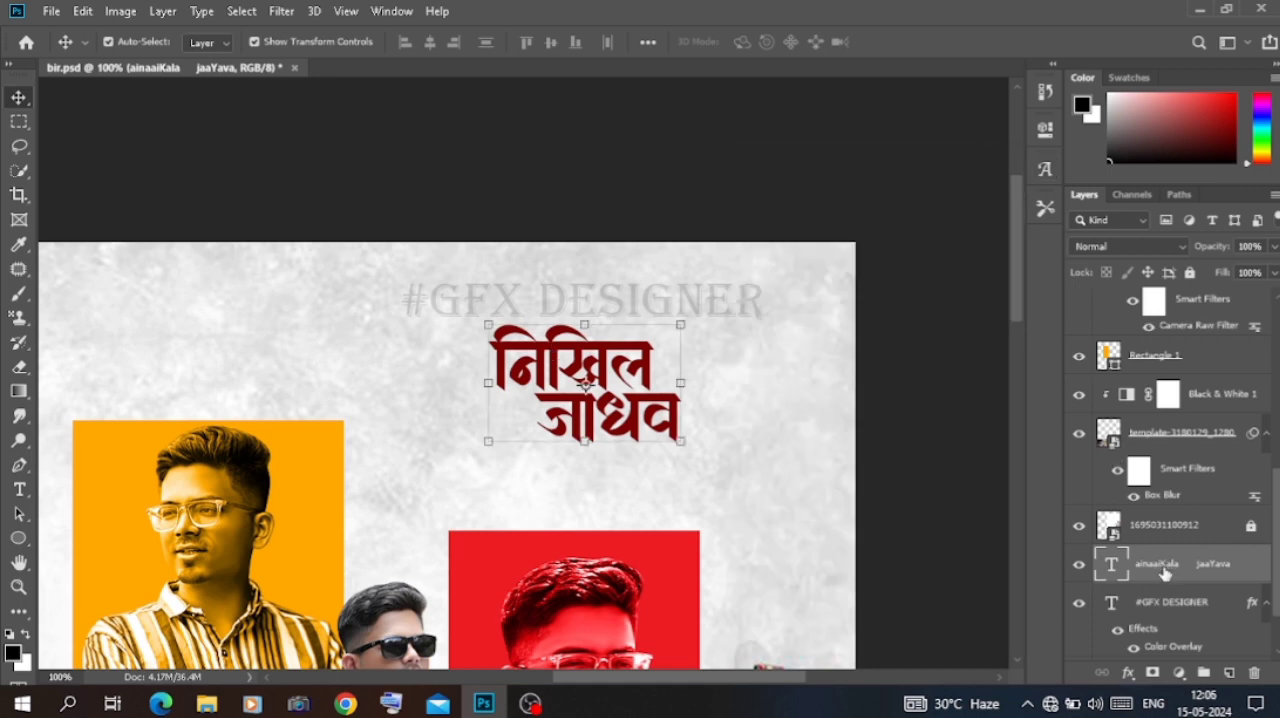
left_click_drag(1155, 398, 1160, 306)
Step: Reopen the name text and replace the vertical stem before its first letter with an alternate Infinity-08 stem glyph
double_click(648, 410)
left_click(510, 354)
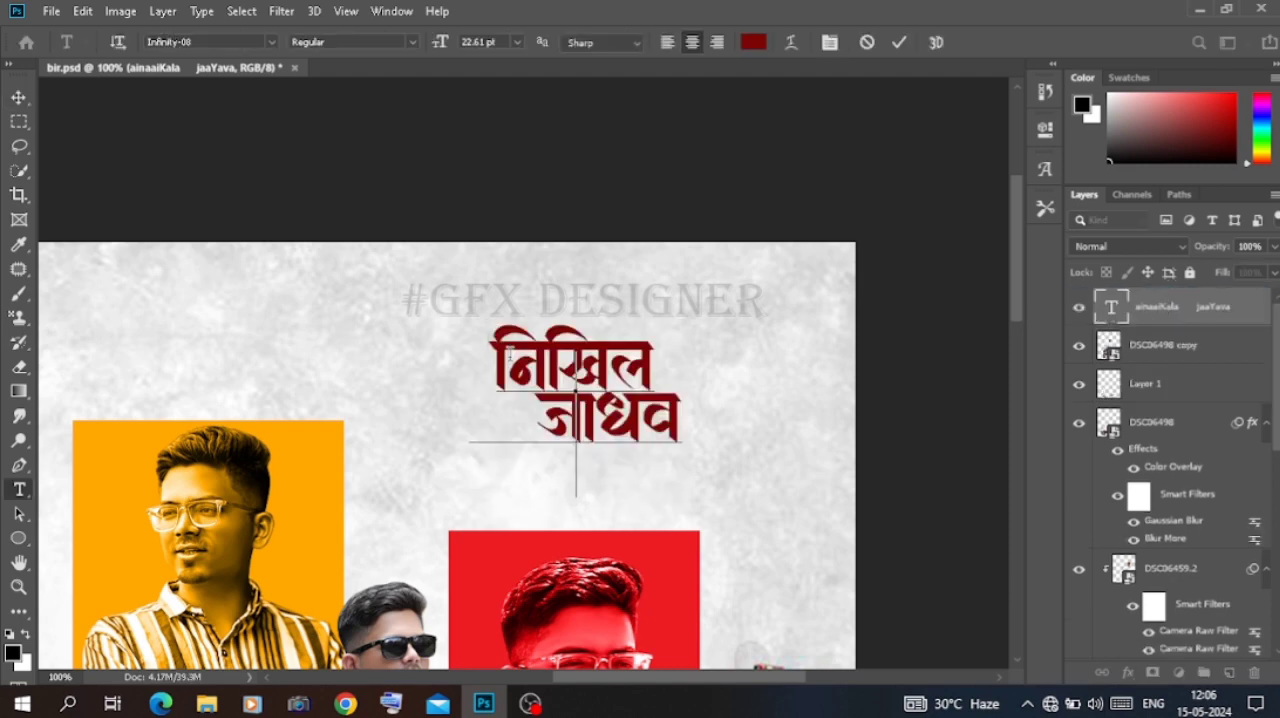
left_click(1040, 174)
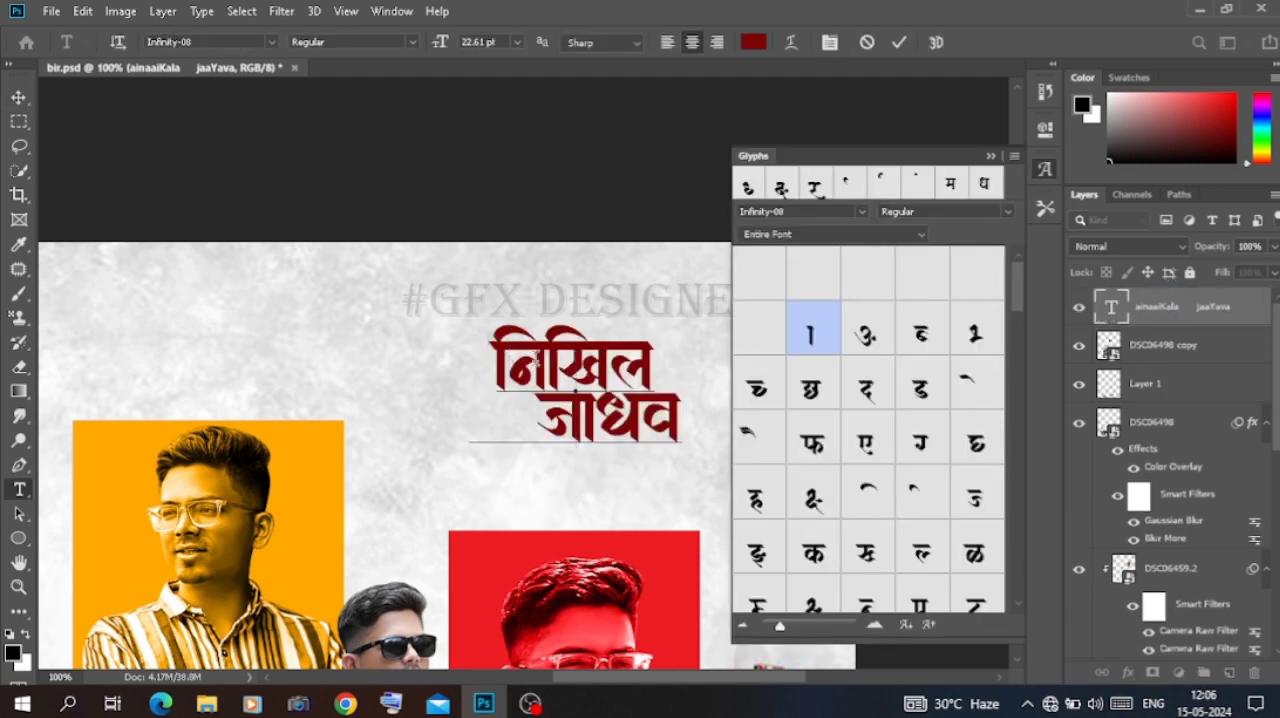
scroll(795, 400, "down", 2)
scroll(795, 400, "down", 8)
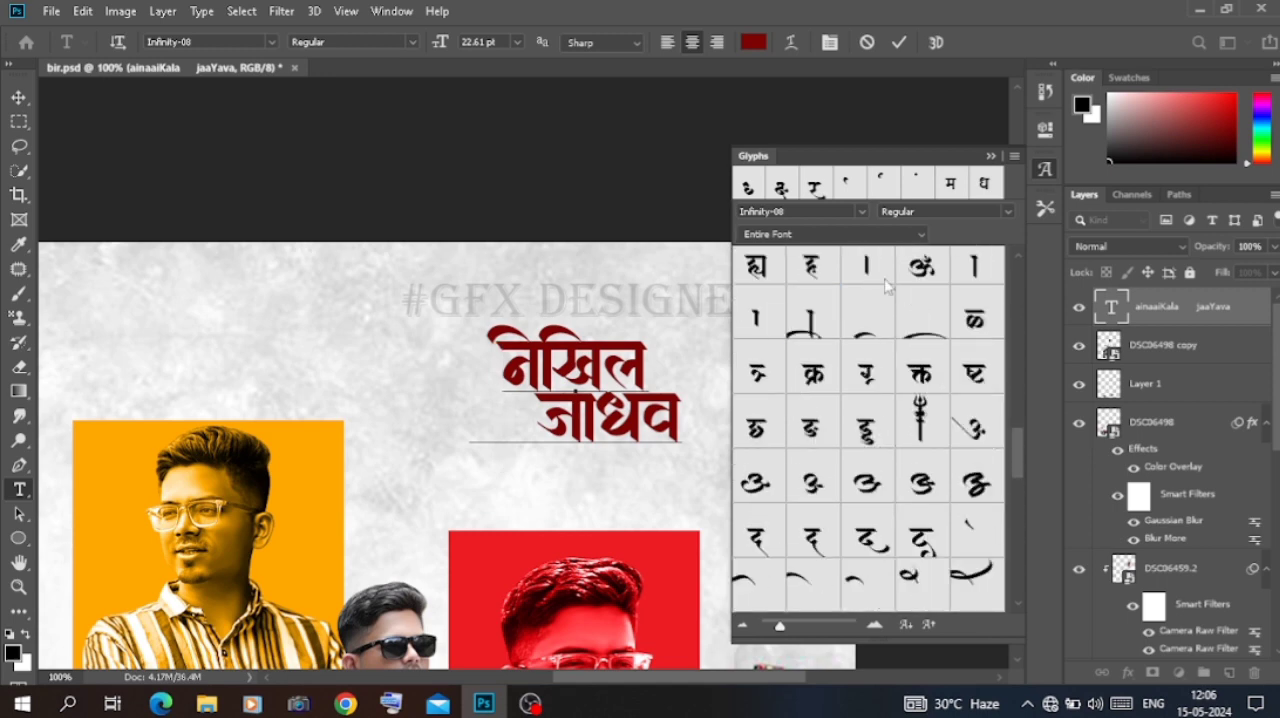
double_click(754, 322)
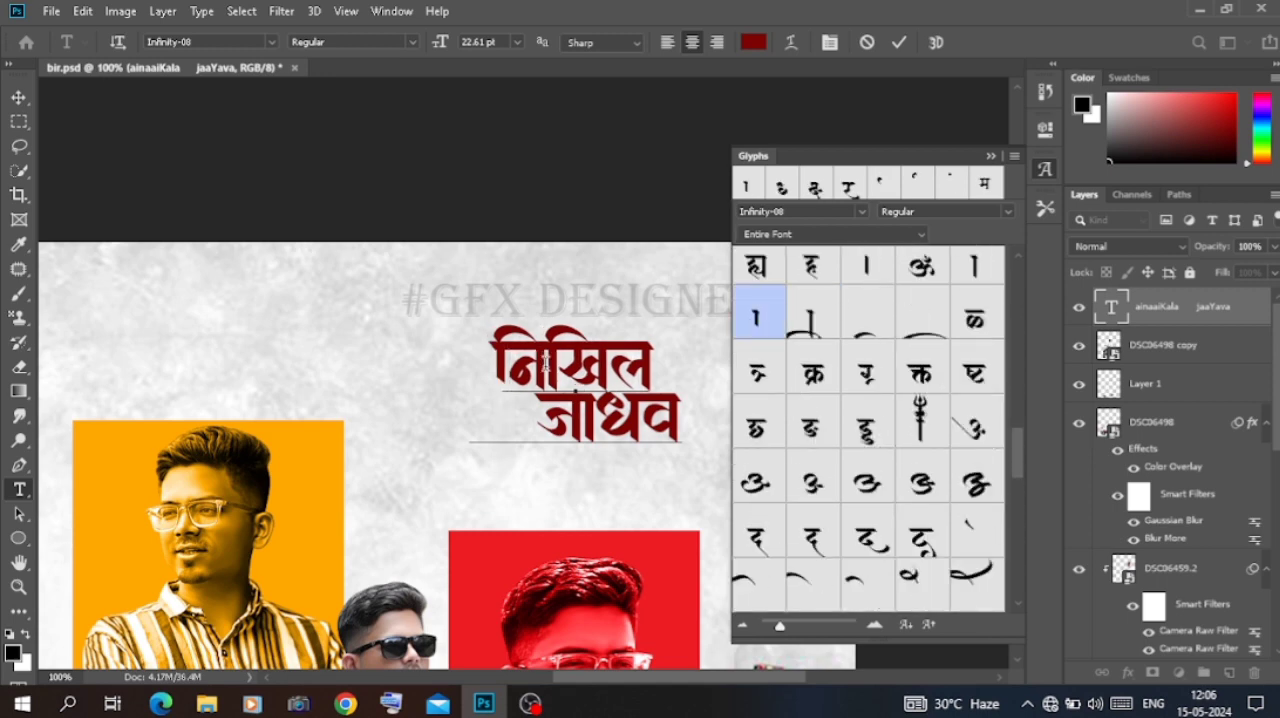
Step: Try alternate Infinity-08 curve glyphs for the vowel sign over the first letter and insert the wider curve
scroll(880, 420, "down", 3)
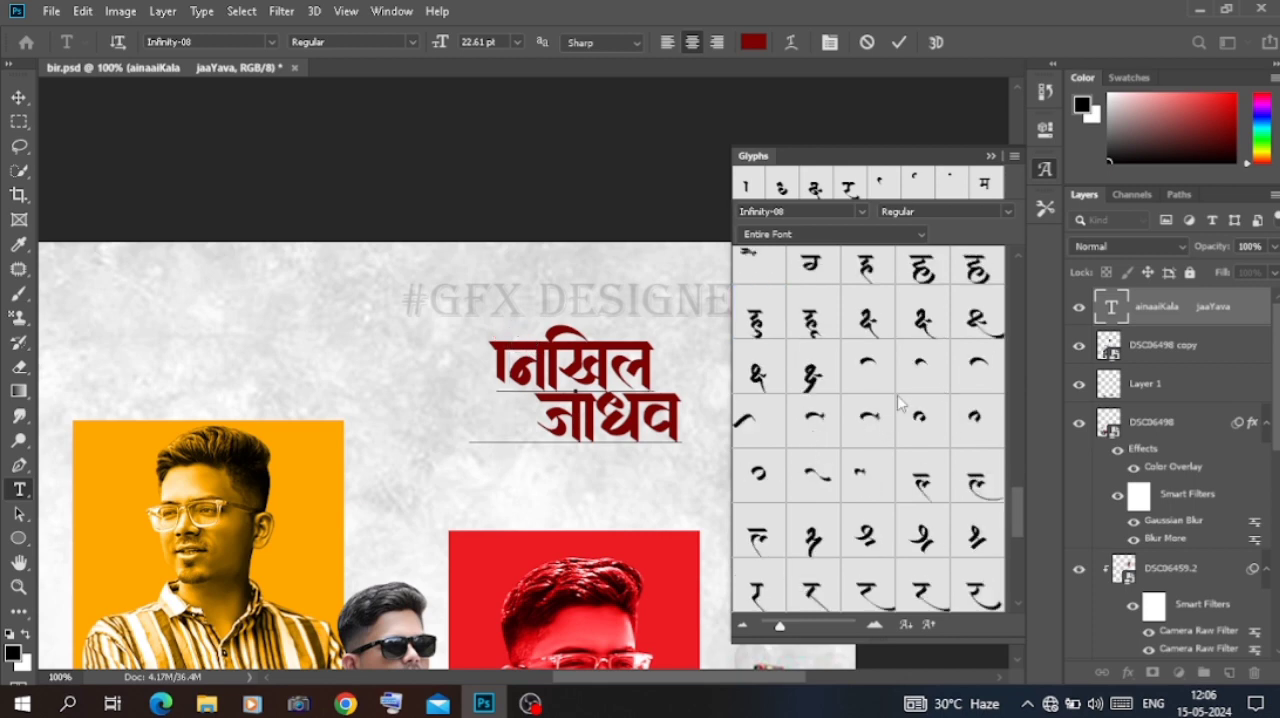
scroll(910, 410, "down", 3)
scroll(940, 405, "up", 3)
double_click(982, 415)
double_click(978, 387)
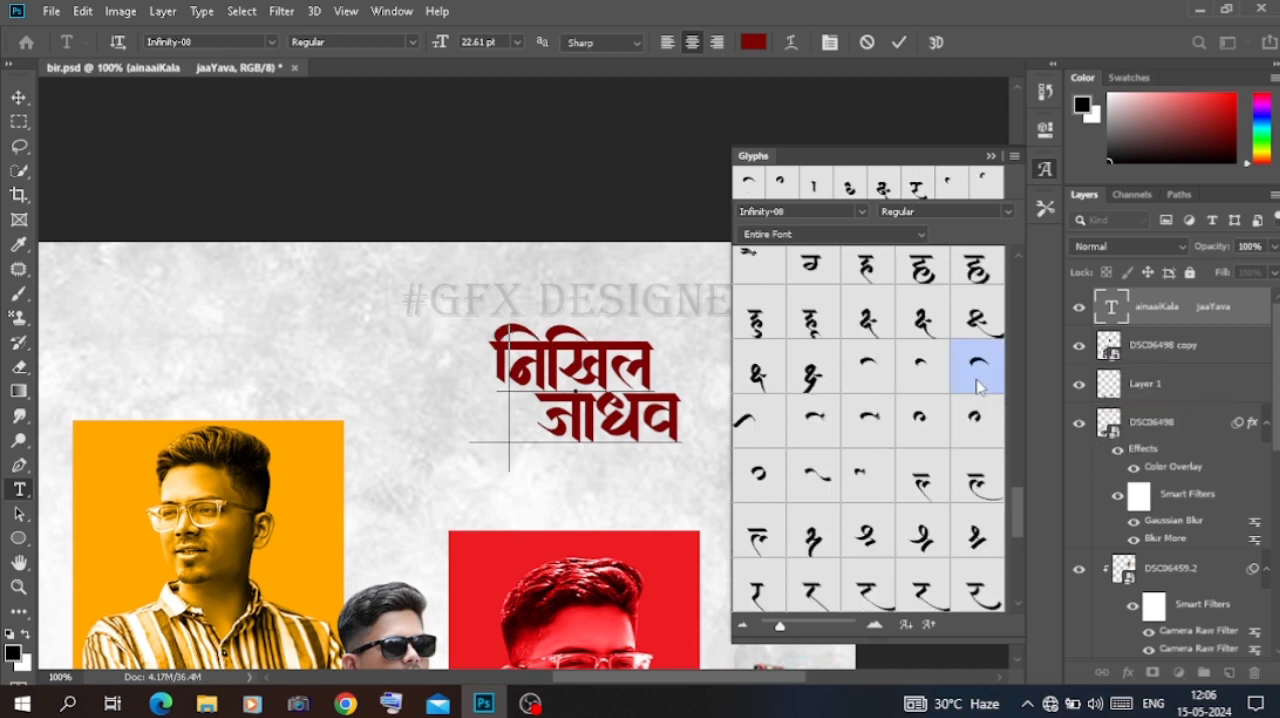
scroll(978, 387, "up", 2)
scroll(978, 387, "down", 6)
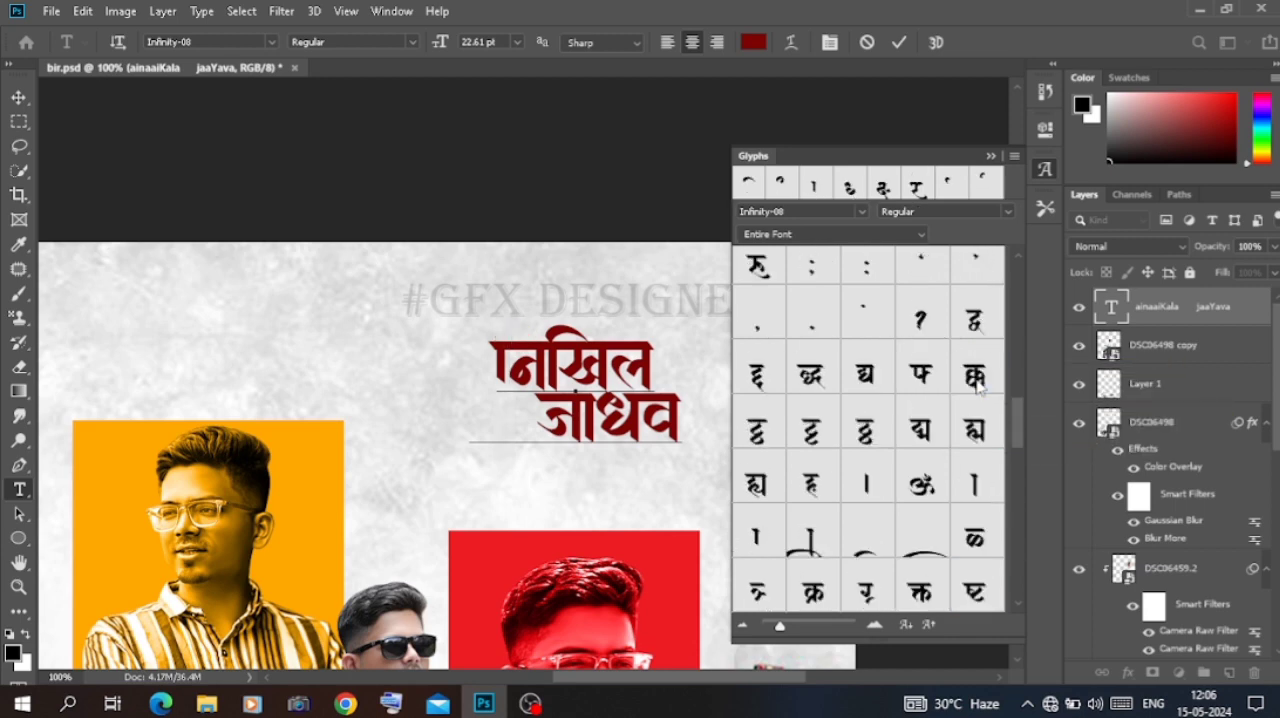
scroll(978, 387, "up", 3)
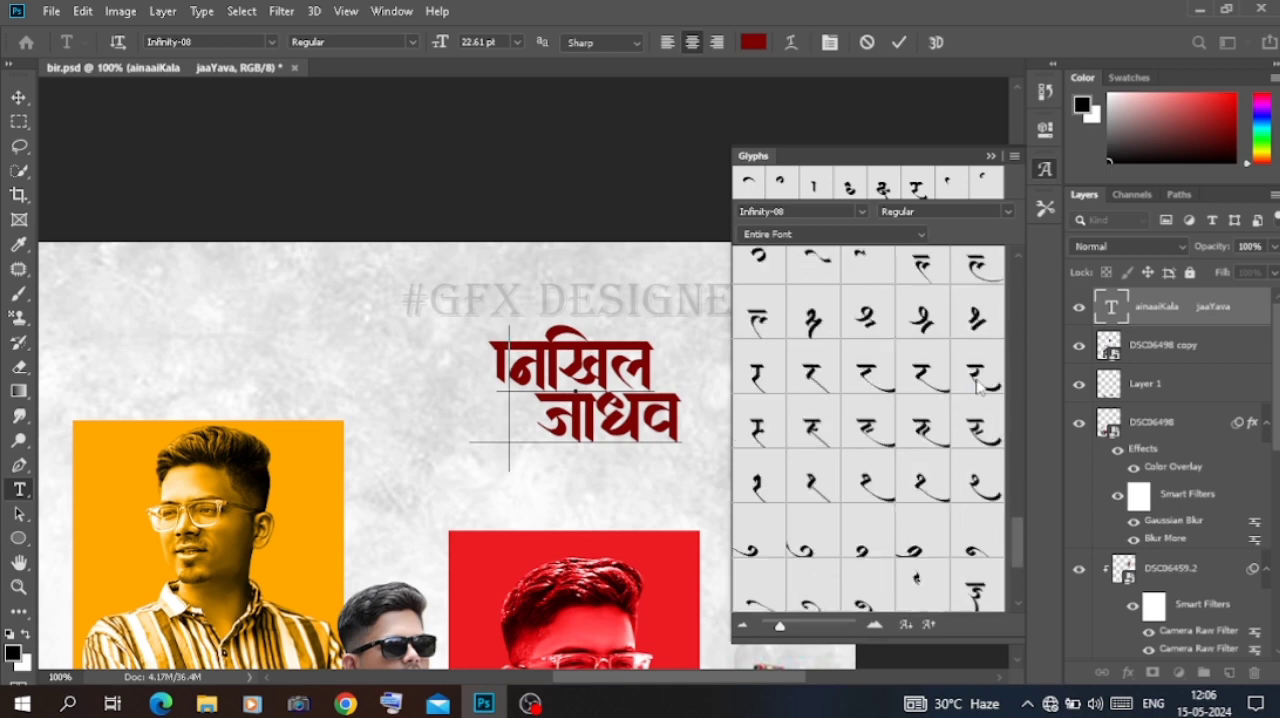
double_click(868, 378)
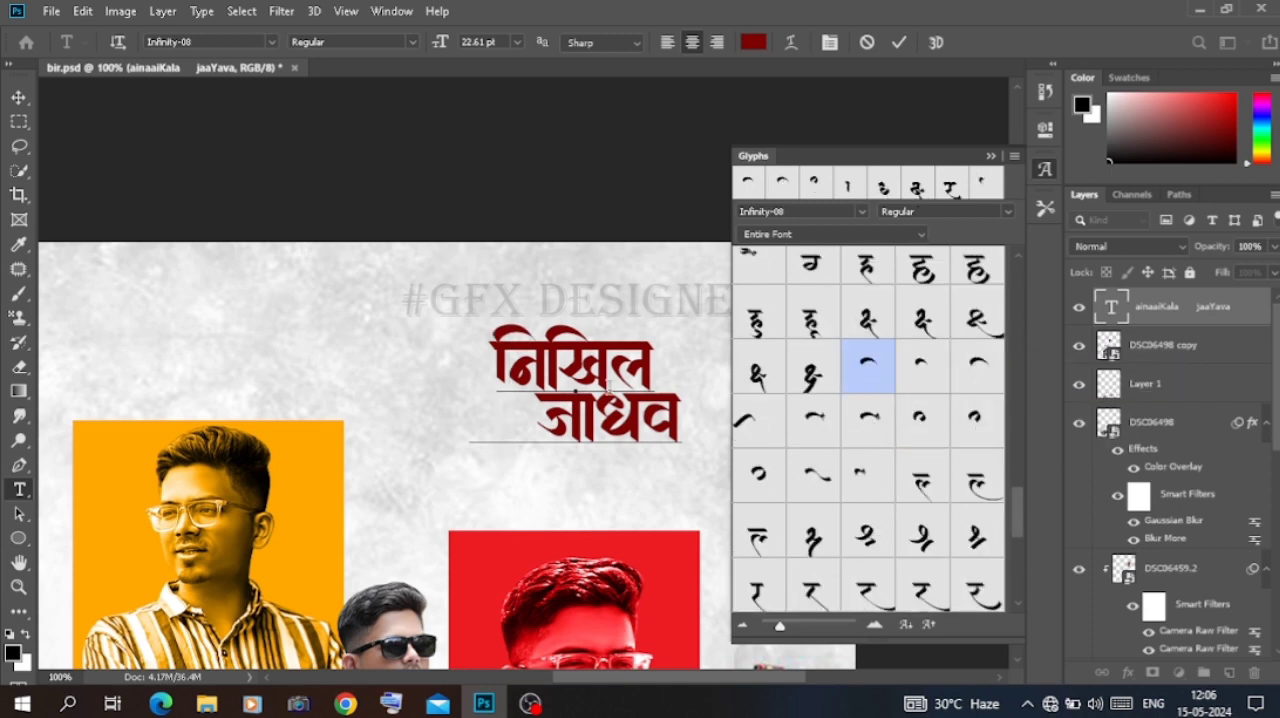
Step: Swap the first name's final stem for the shorter Infinity-08 stem glyph and the surname's final stem for the longer one
left_click(655, 354)
double_click(847, 186)
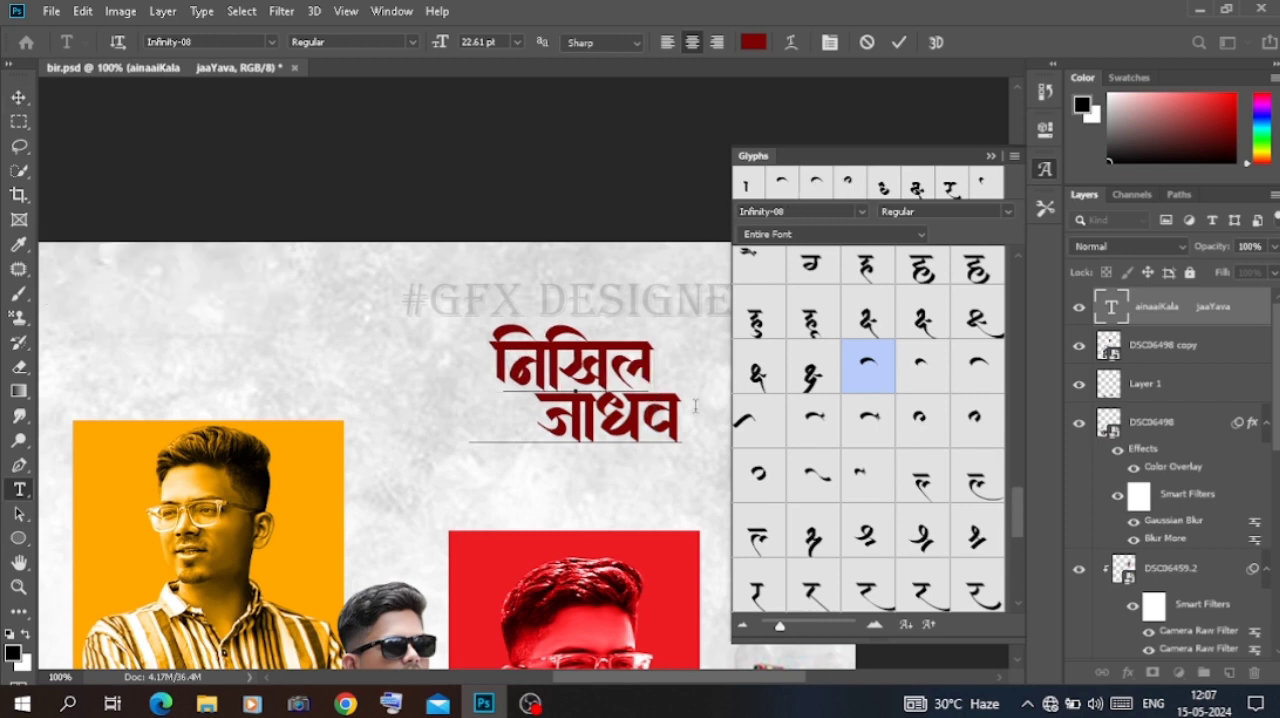
left_click(695, 405)
key("BackSpace")
scroll(843, 463, "down", 4)
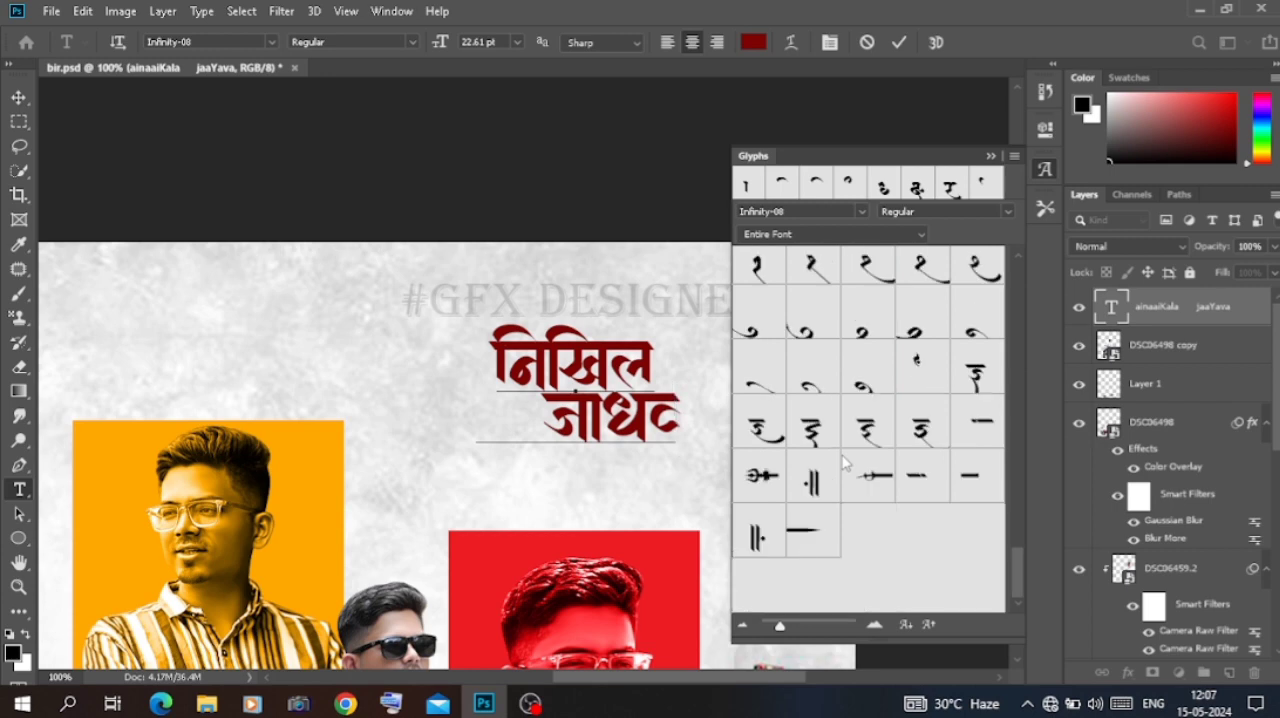
scroll(843, 463, "up", 5)
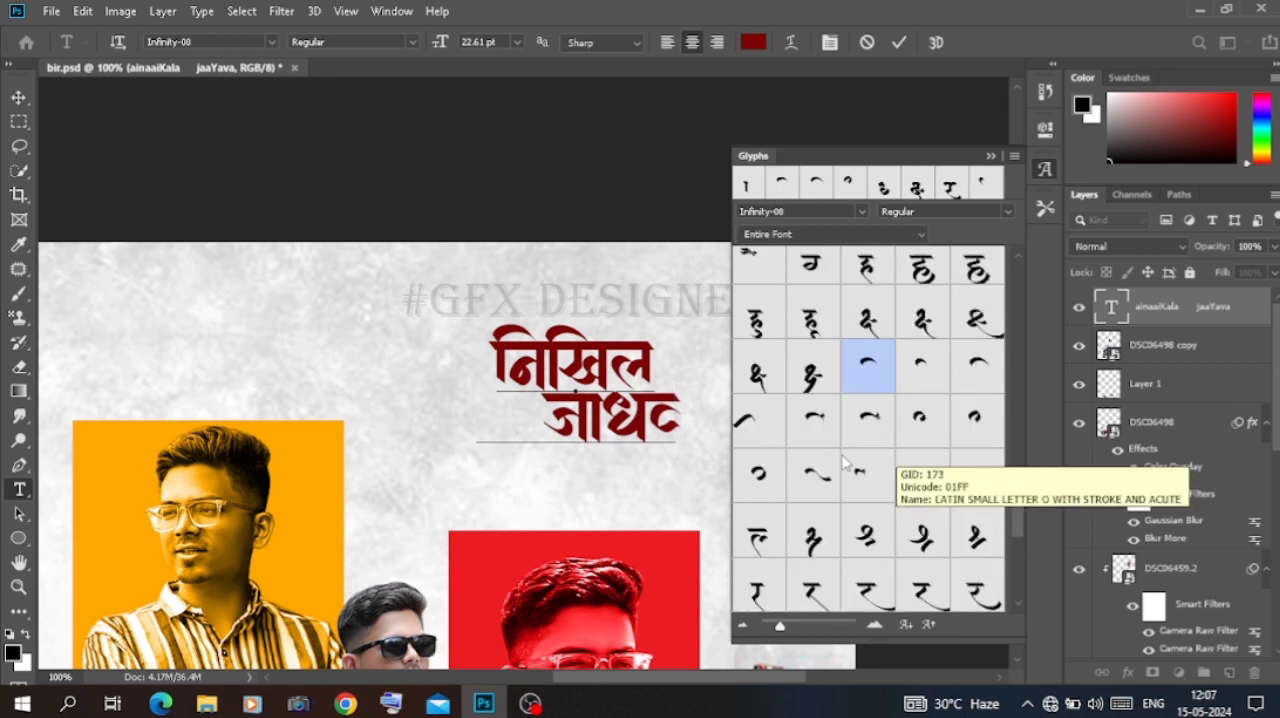
scroll(843, 463, "down", 5)
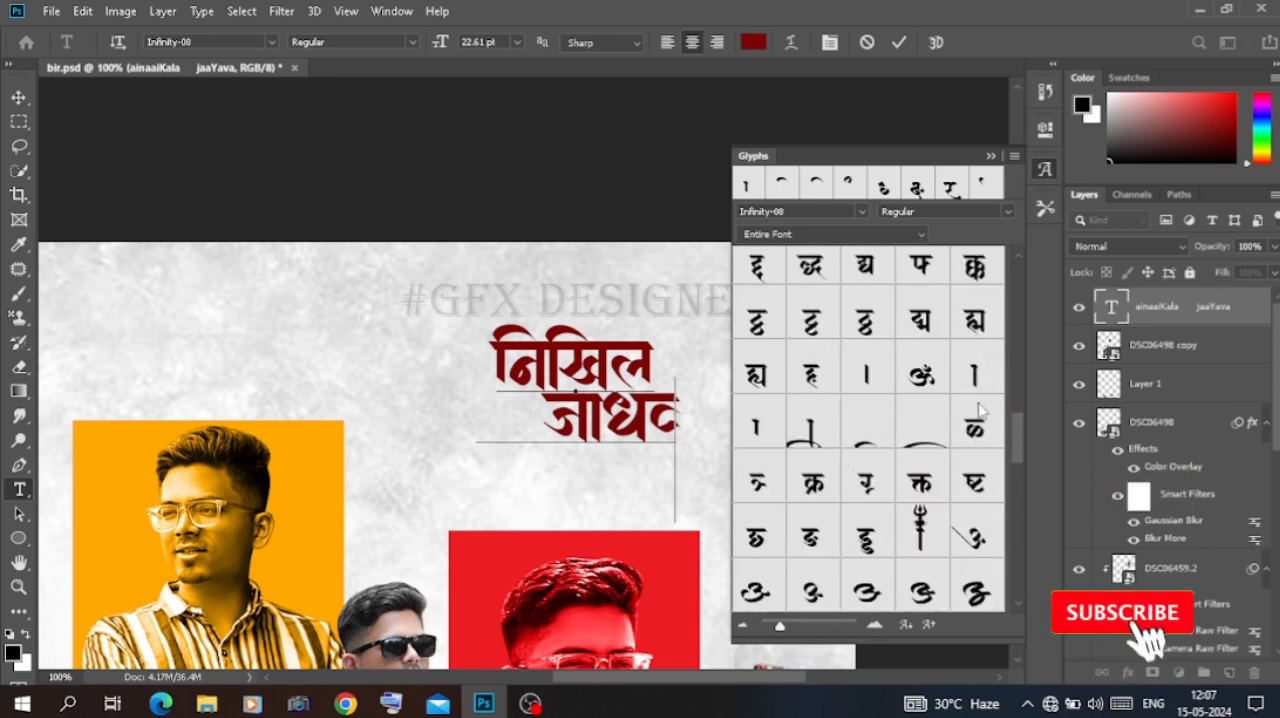
double_click(975, 375)
Step: Replace the stem in the surname's first syllable with the recently used stem glyph and shift the name text slightly up and right
left_click(585, 411)
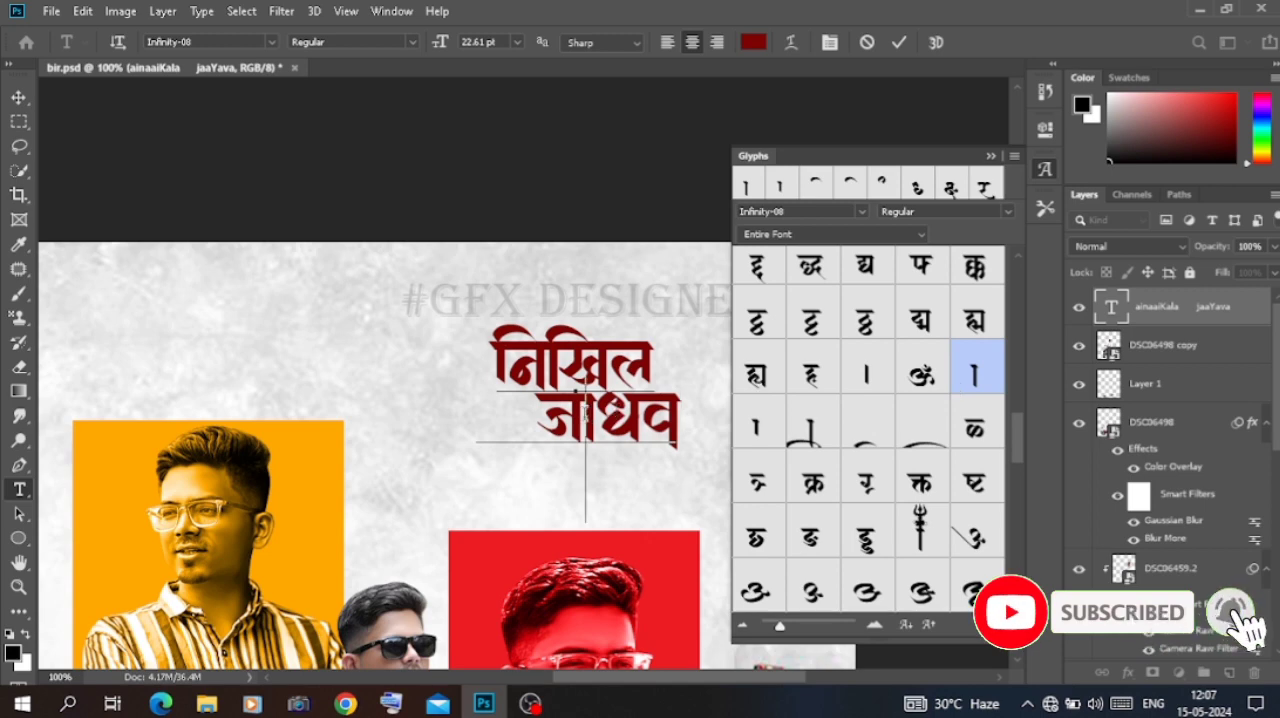
key("Delete")
double_click(783, 187)
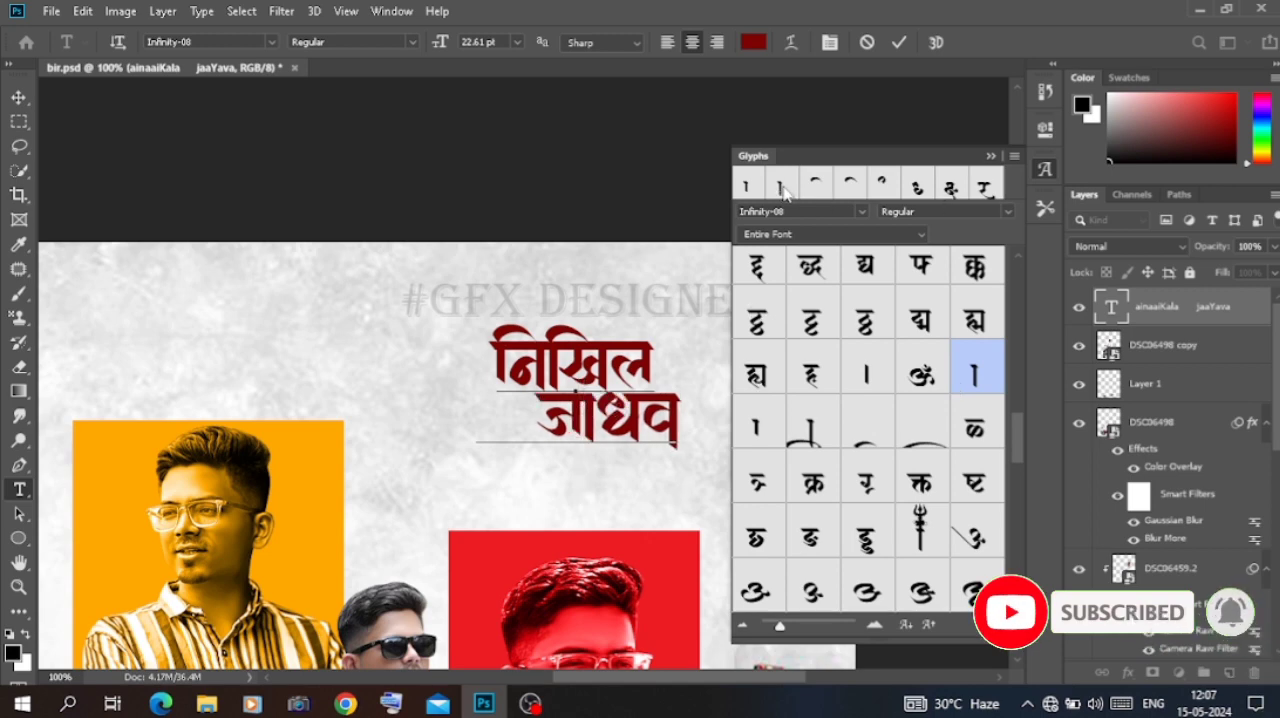
left_click(991, 157)
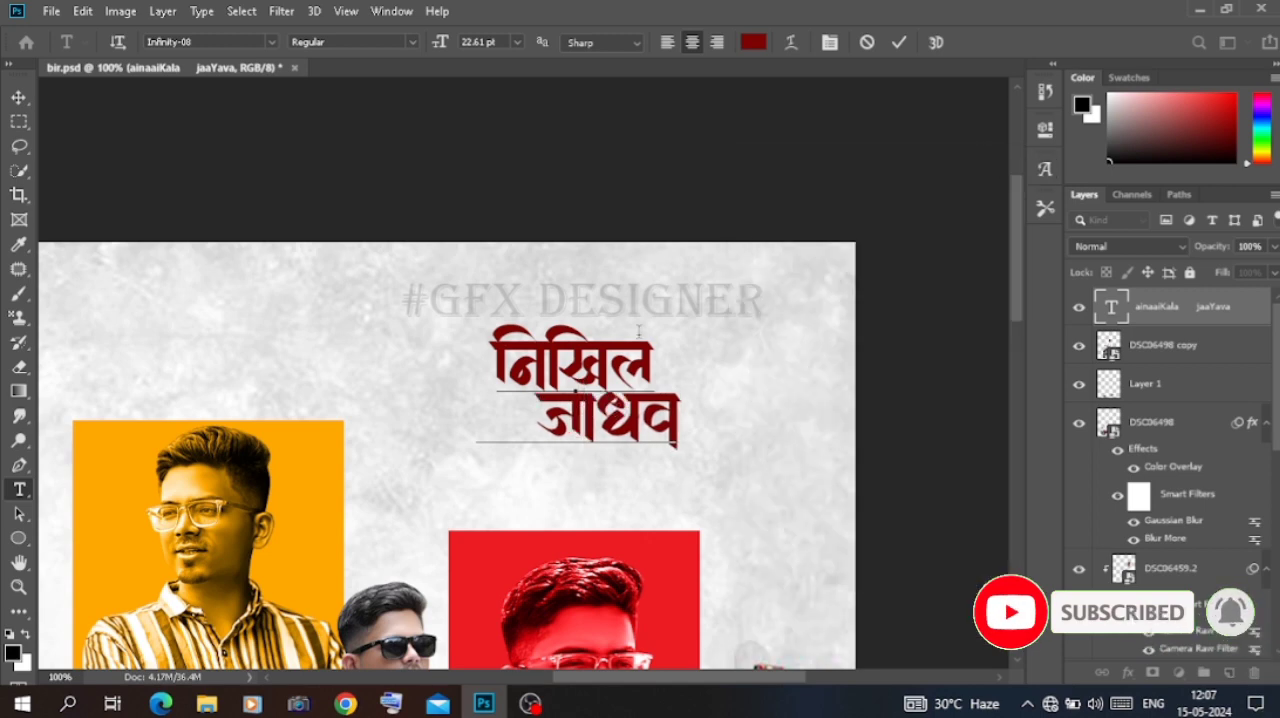
left_click(27, 110)
left_click_drag(640, 400, 649, 391)
Step: Shrink the #GFX DESIGNER text to 5.16 pt and place it just above the right end of the name
left_click(722, 303)
double_click(720, 295)
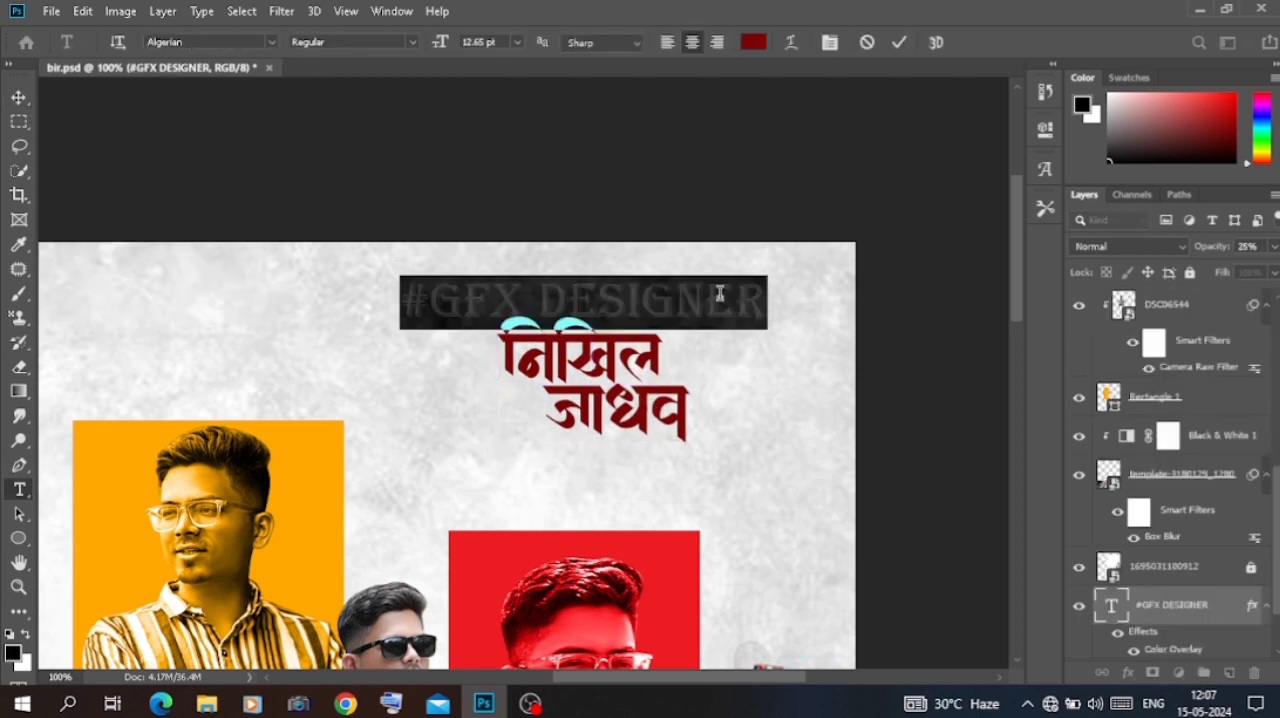
key("ctrl+Return")
key("v")
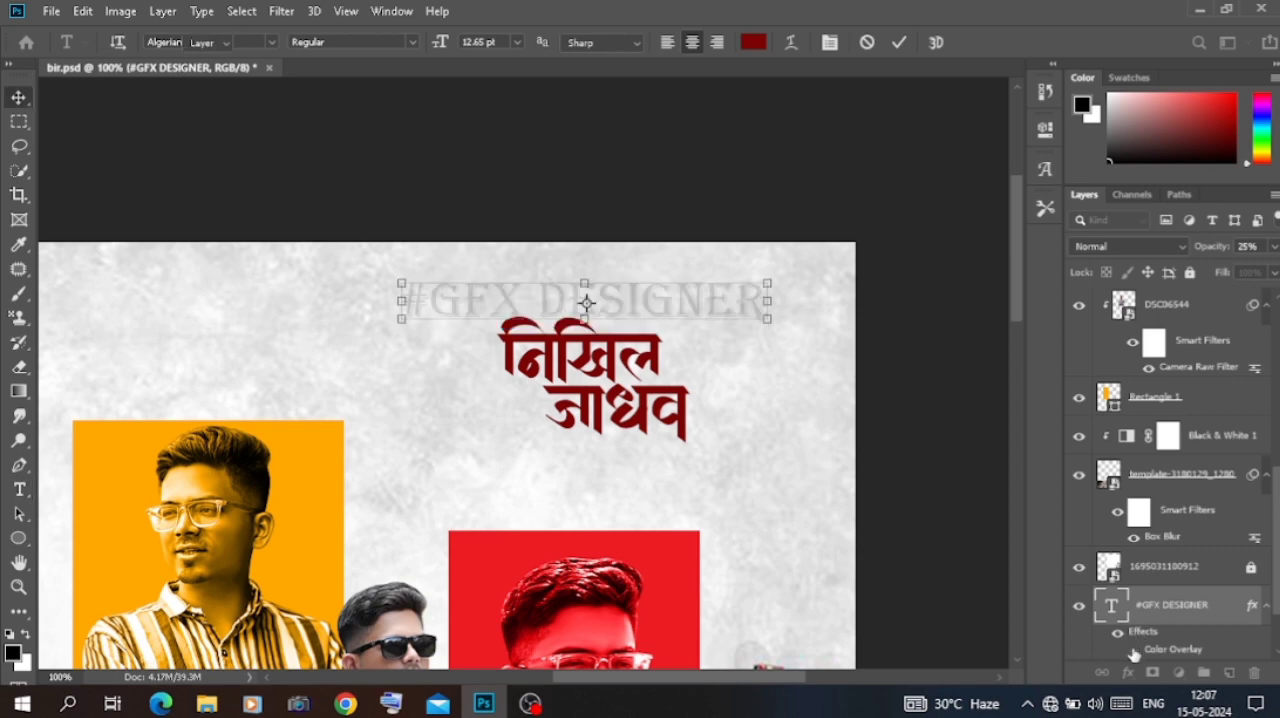
left_click_drag(770, 299, 691, 311)
left_click_drag(660, 306, 721, 329)
key("Return")
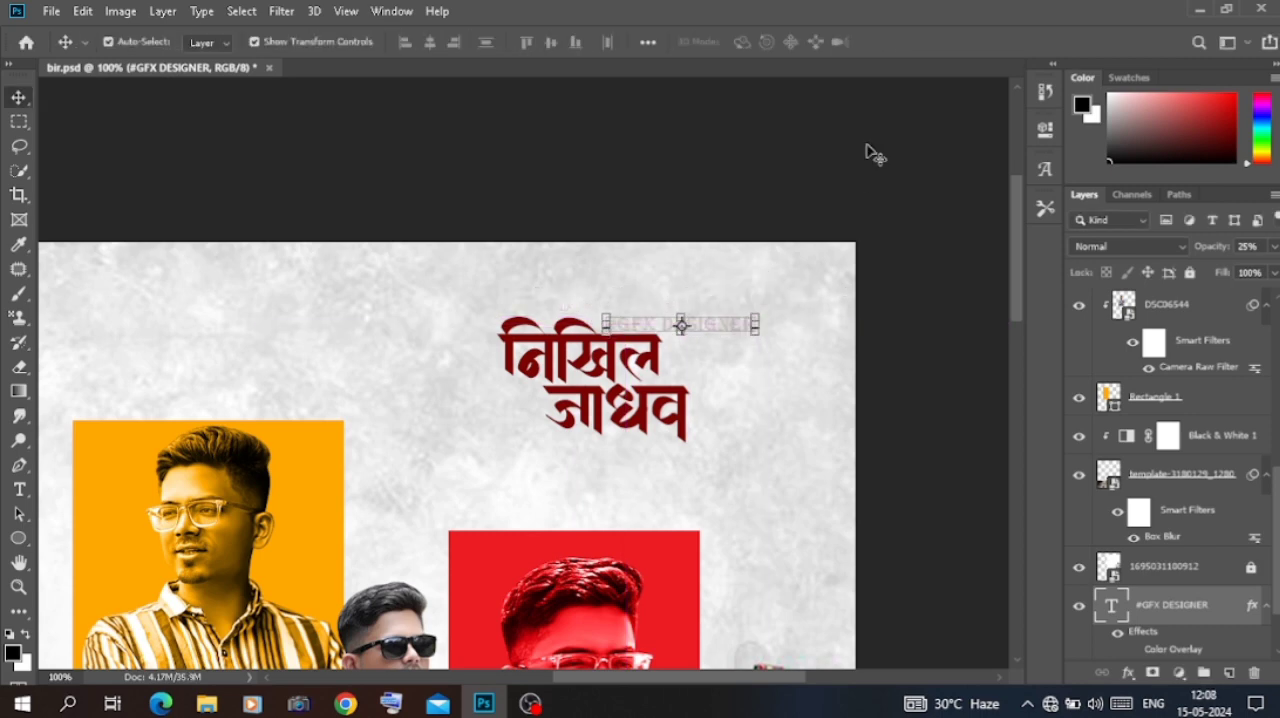
left_click(900, 163)
left_click_drag(729, 323, 710, 306)
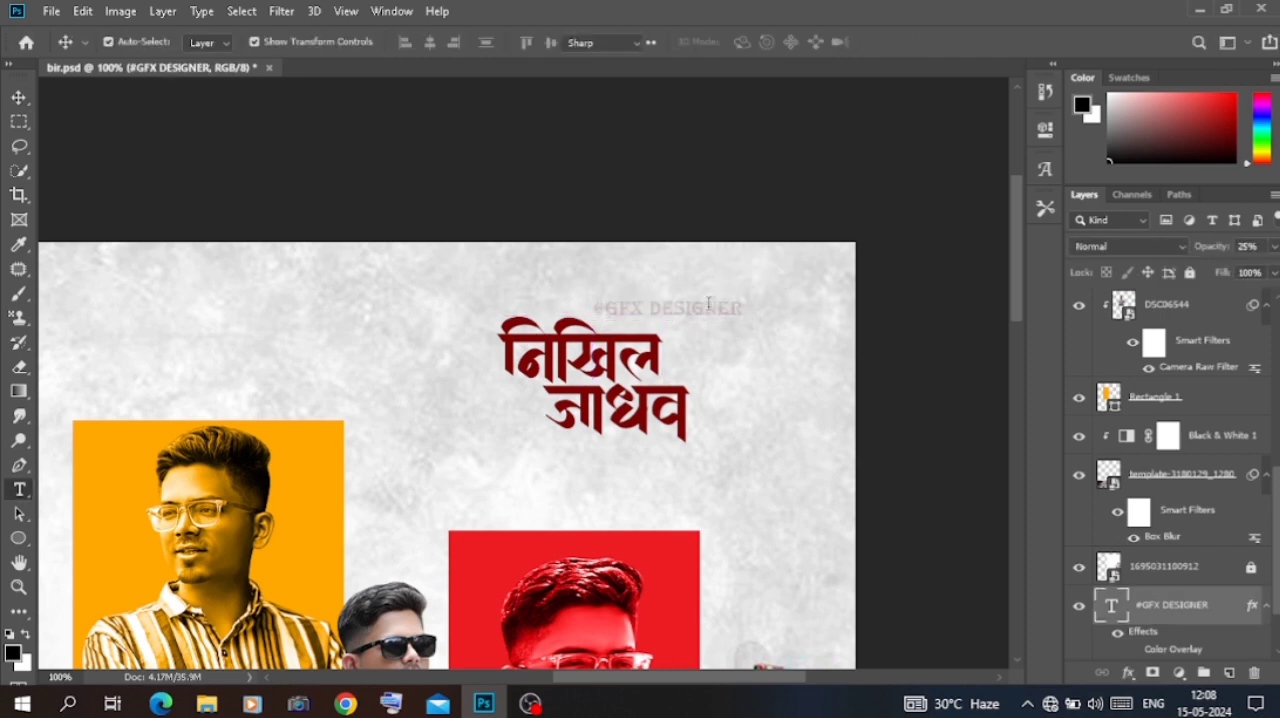
Step: Break #GFX DESIGNER into two lines and shift it slightly left above the first name's last letter
double_click(651, 307)
left_click(652, 307)
key("Return")
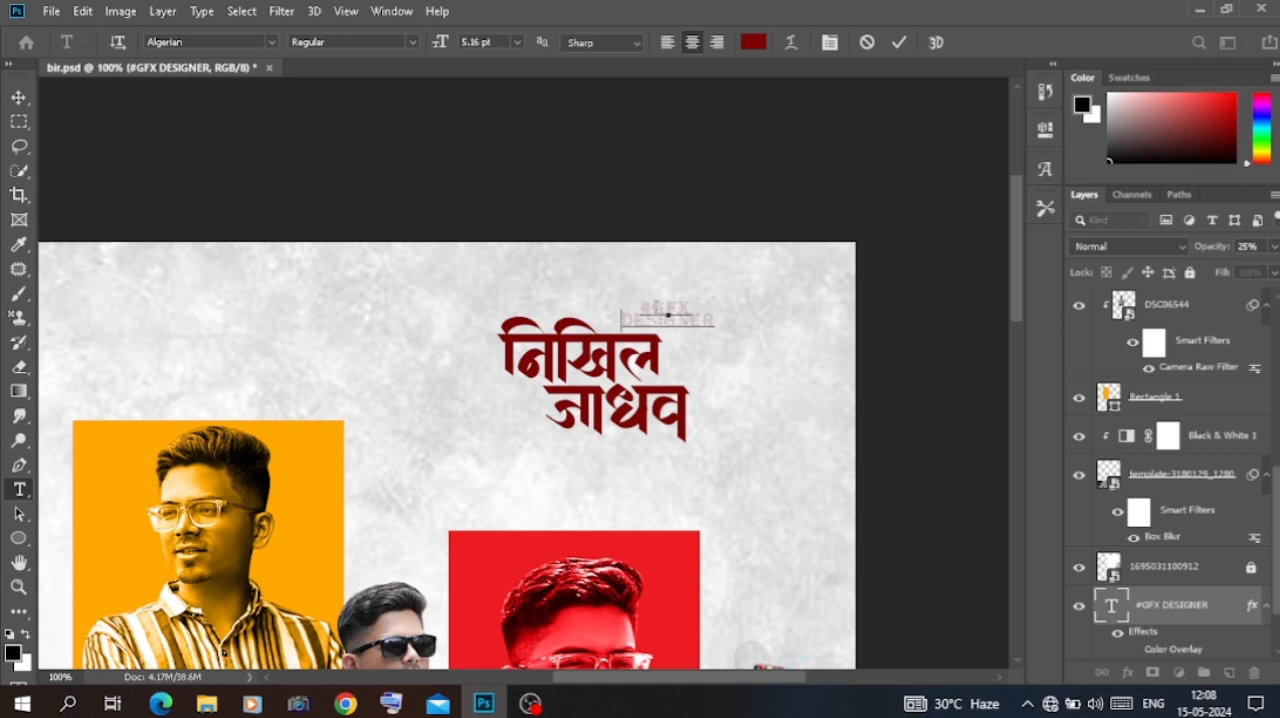
left_click(815, 146)
left_click_drag(696, 324, 676, 321)
Step: Set the opacity of the #GFX DESIGNER text layer to 100%
left_click(676, 321)
left_click(662, 310)
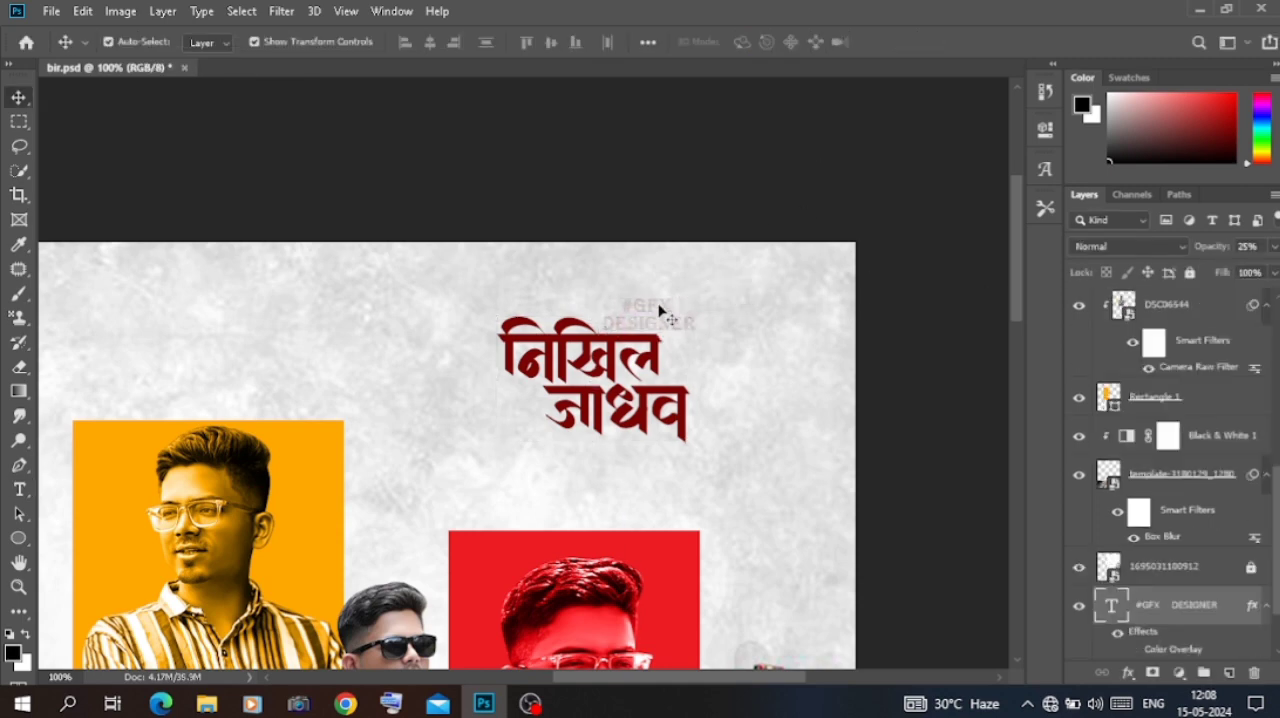
key("0")
Step: Draw a rectangle shape about 203 by 55 px over the first name and fill it with the recently used orange
left_click(629, 365)
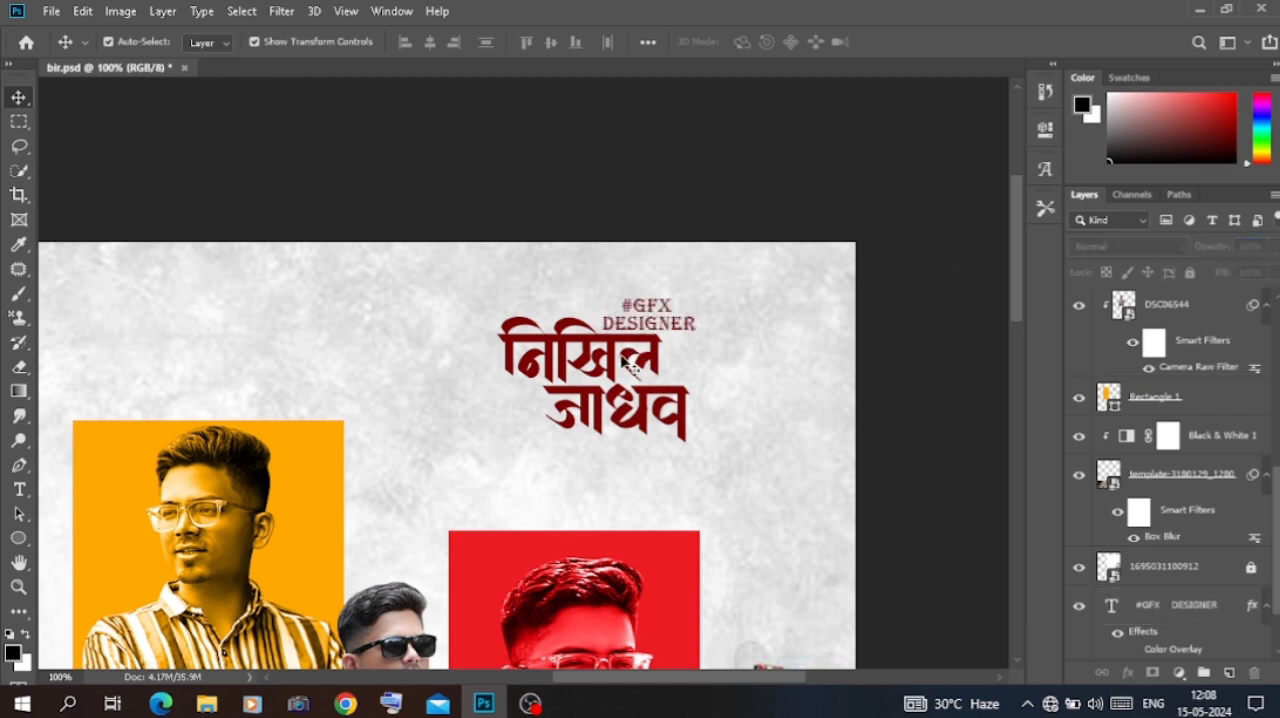
right_click(16, 541)
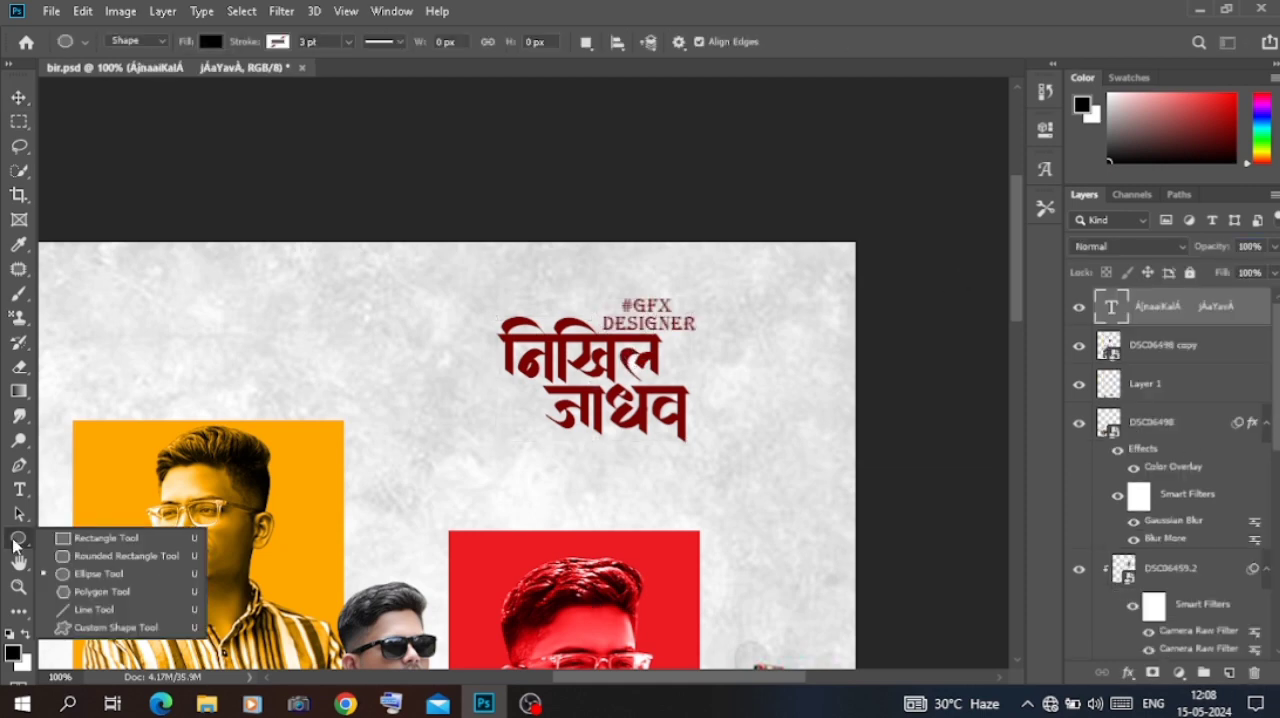
left_click(110, 533)
left_click_drag(485, 326, 677, 379)
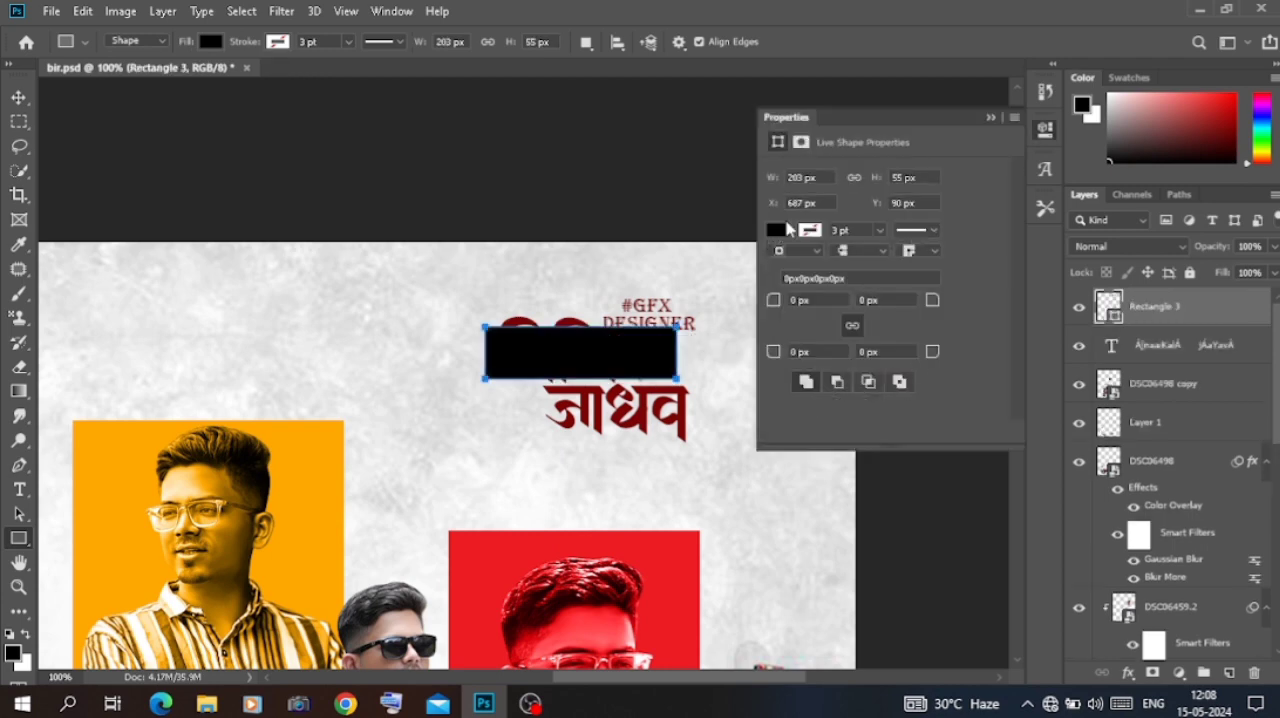
left_click(777, 231)
left_click(839, 329)
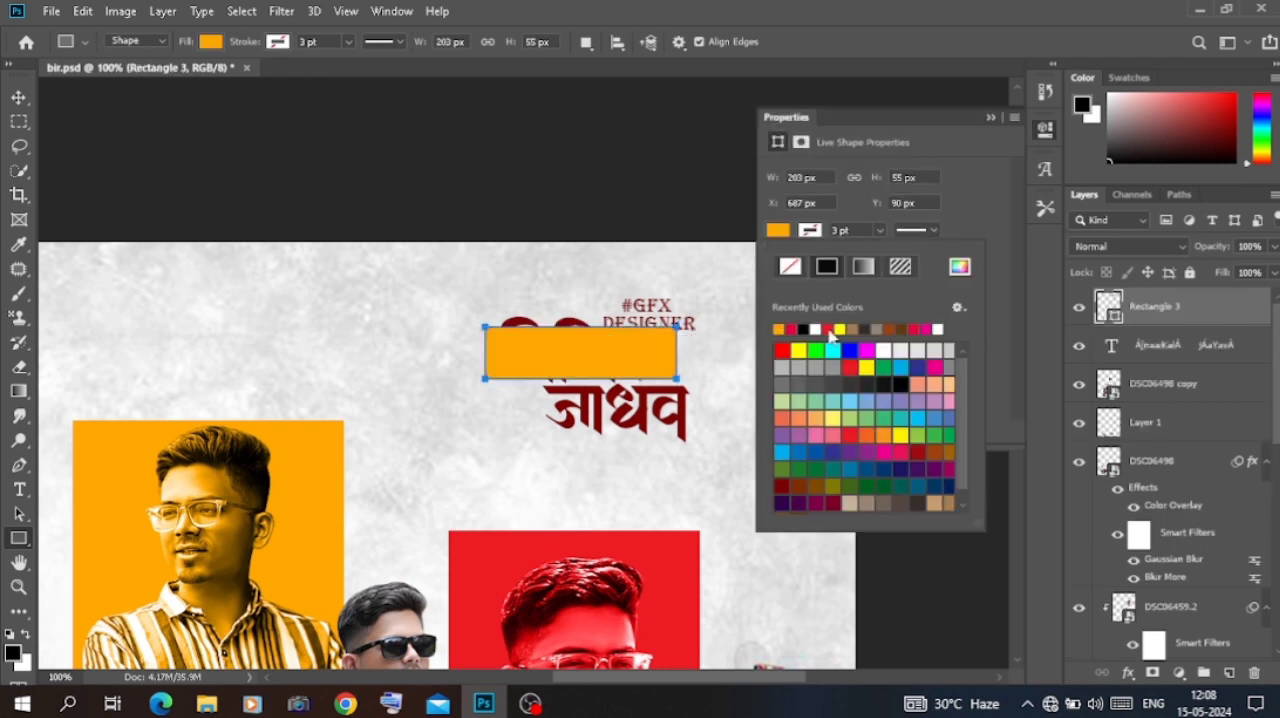
left_click(990, 116)
Step: Duplicate the orange rectangle and place the copy over the surname, offset below and to the right
left_click(24, 104)
key("ctrl+j")
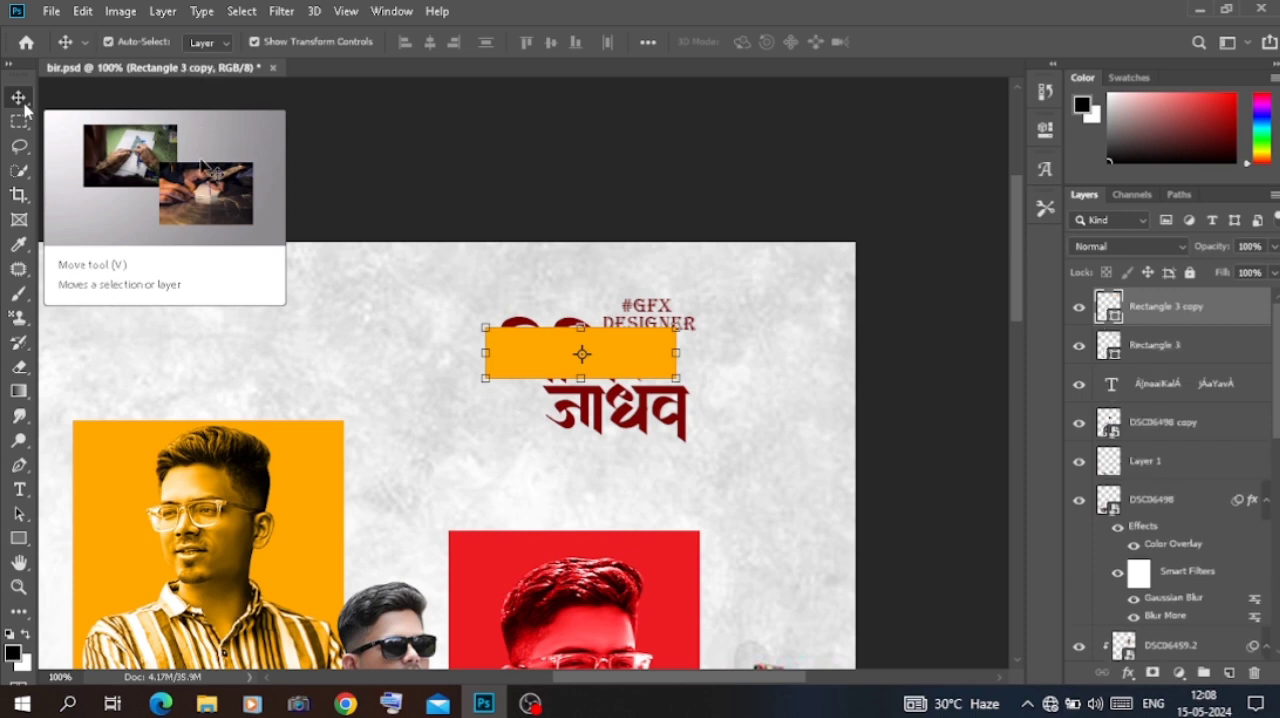
left_click_drag(625, 365, 665, 418)
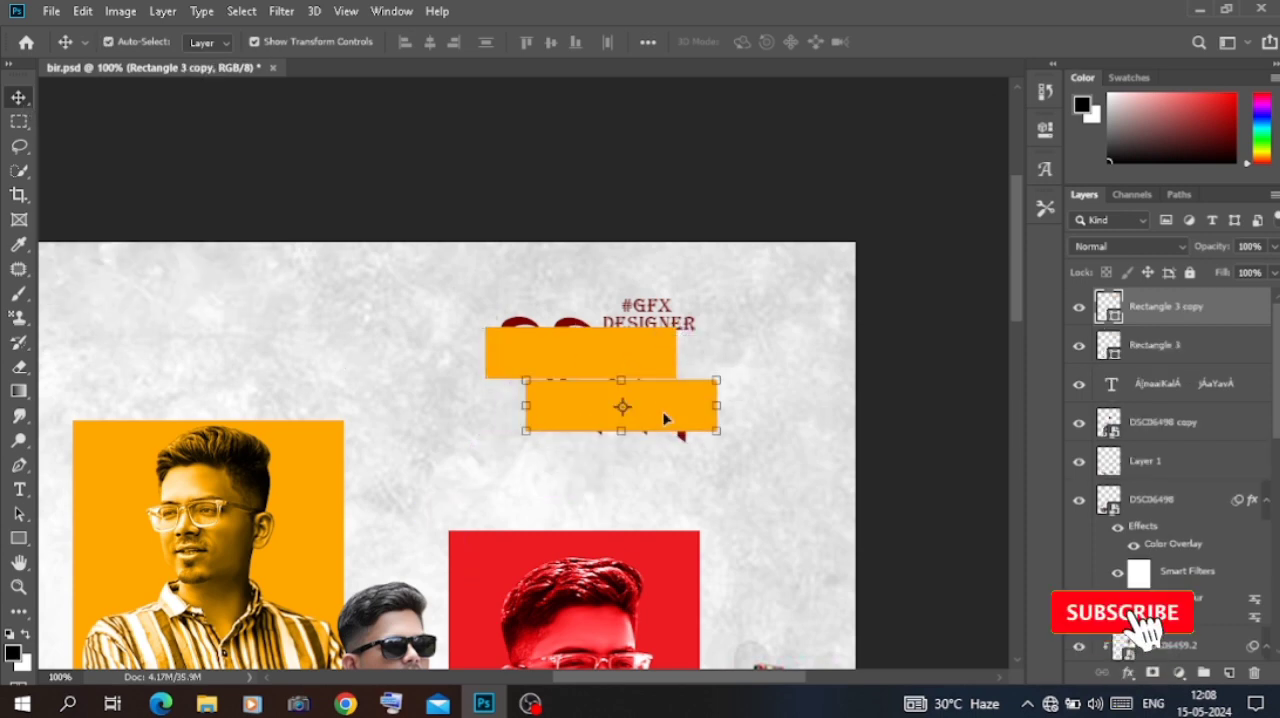
Step: Recolour the duplicated rectangle over the surname red, #e21414
double_click(1094, 316)
left_click(1046, 334)
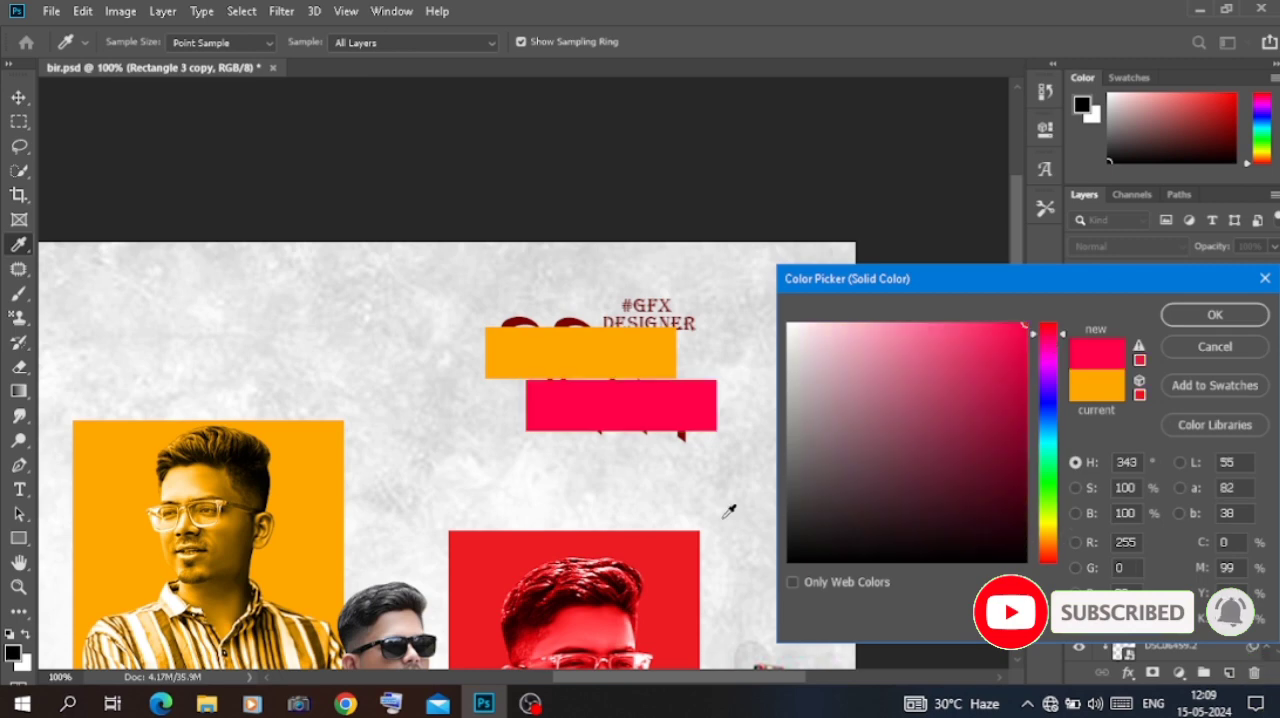
left_click(1024, 365)
left_click(1048, 324)
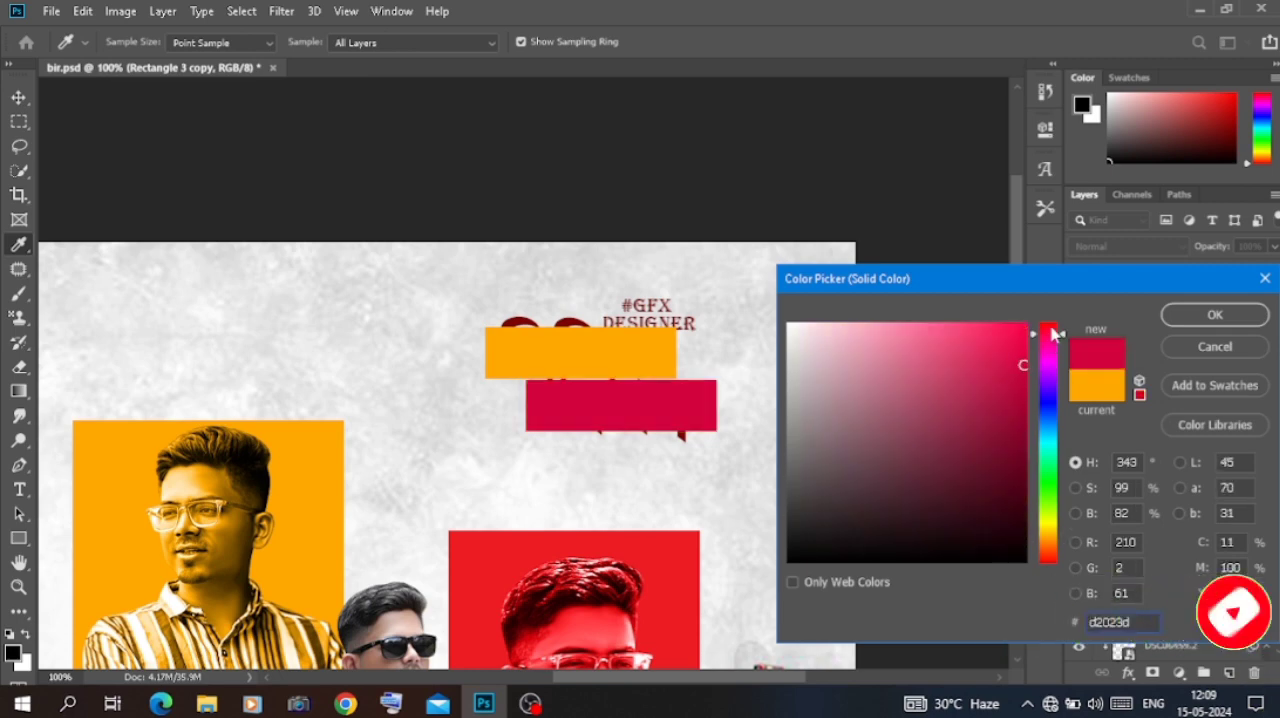
left_click_drag(1023, 352, 1006, 350)
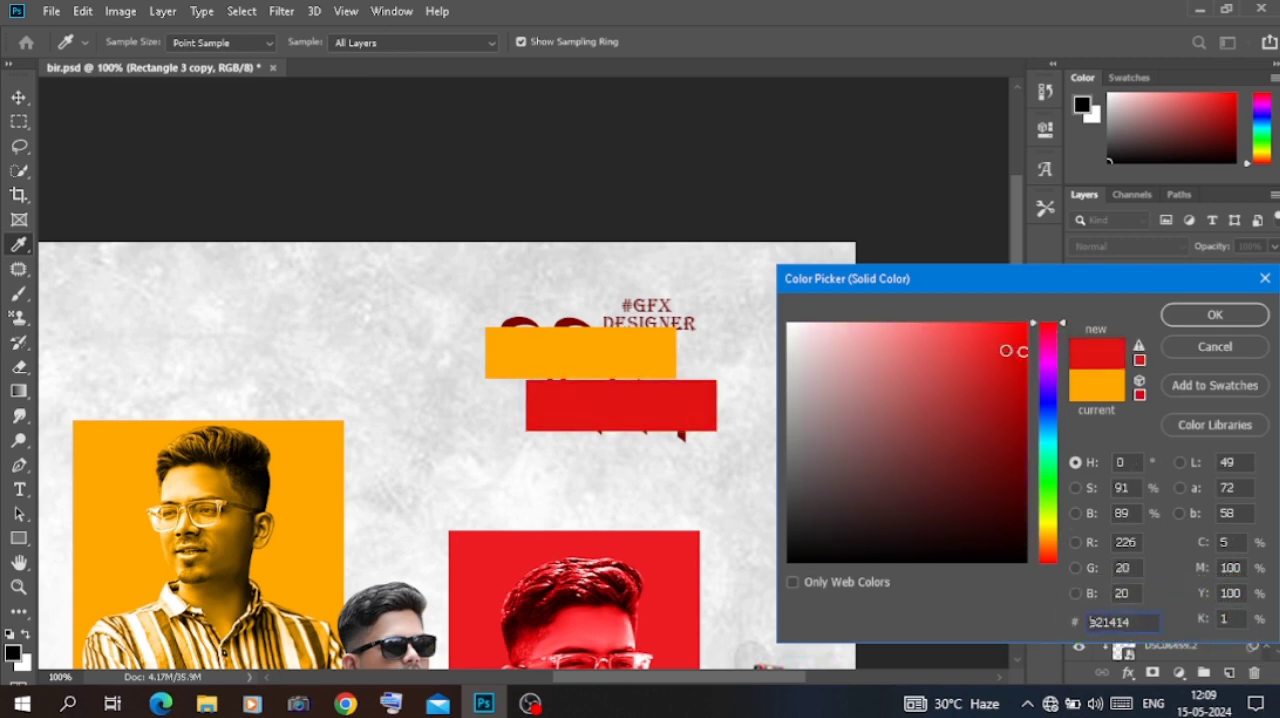
left_click(1212, 316)
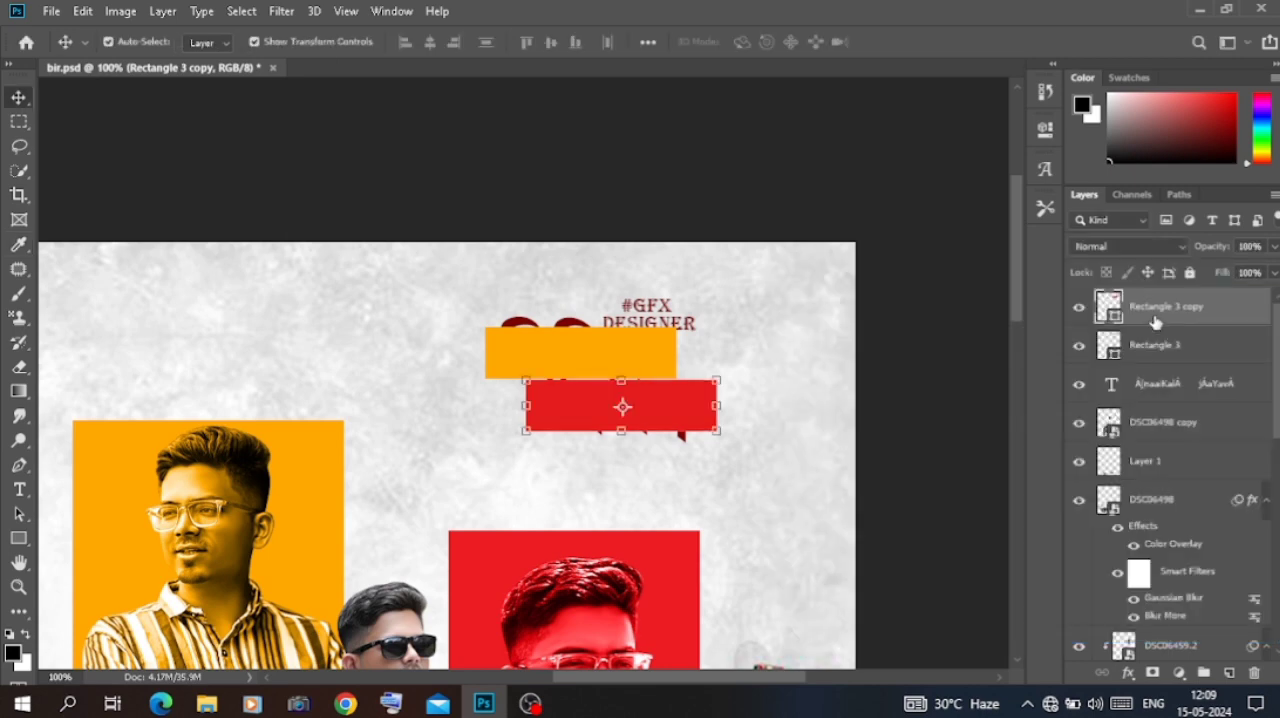
Step: Move both rectangle layers beneath the name text and nudge the red rectangle slightly down to leave a thin gap
left_click_drag(1155, 320, 1167, 368)
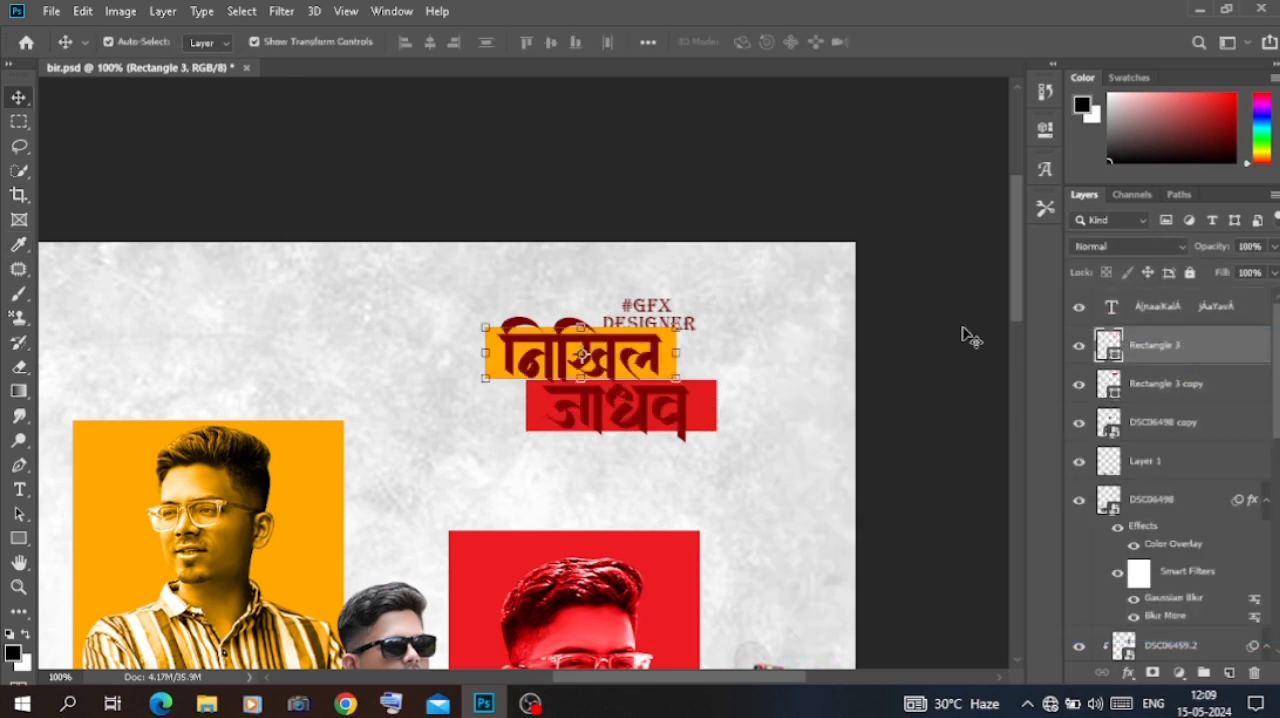
left_click_drag(703, 411, 702, 415)
left_click(868, 323)
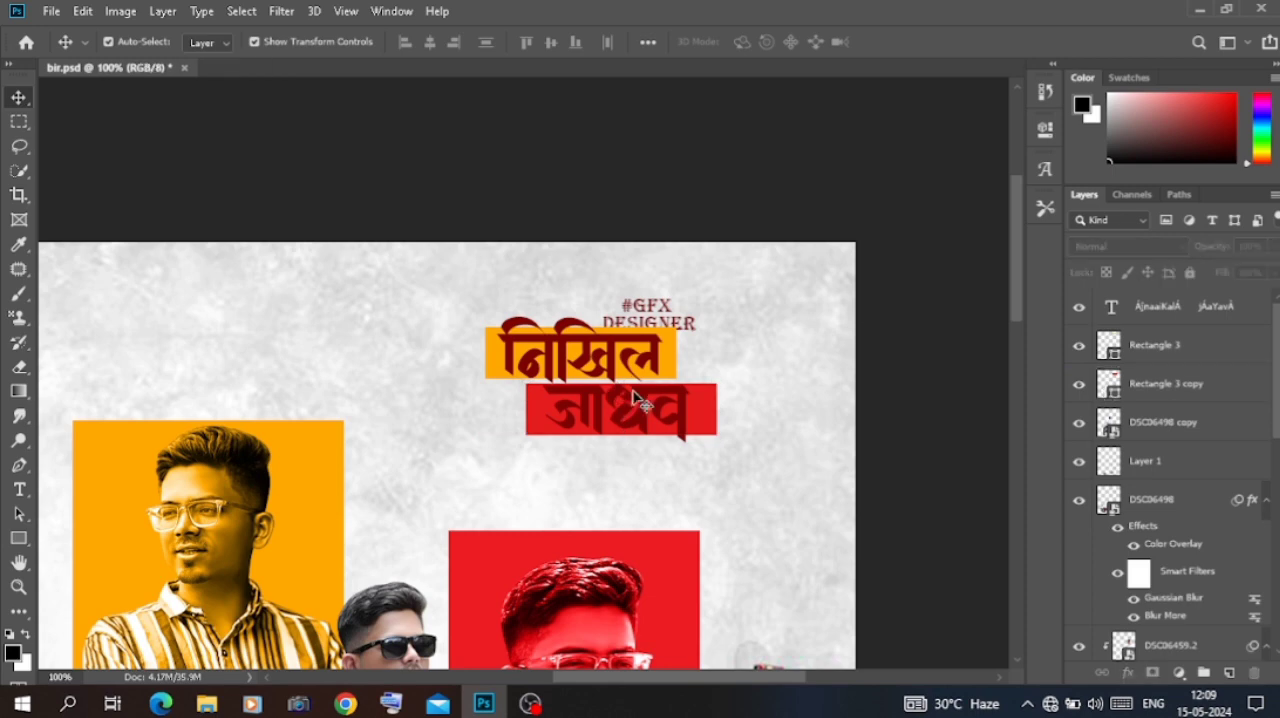
Step: Change the name text colour to white, ffffff
double_click(642, 391)
left_click(753, 41)
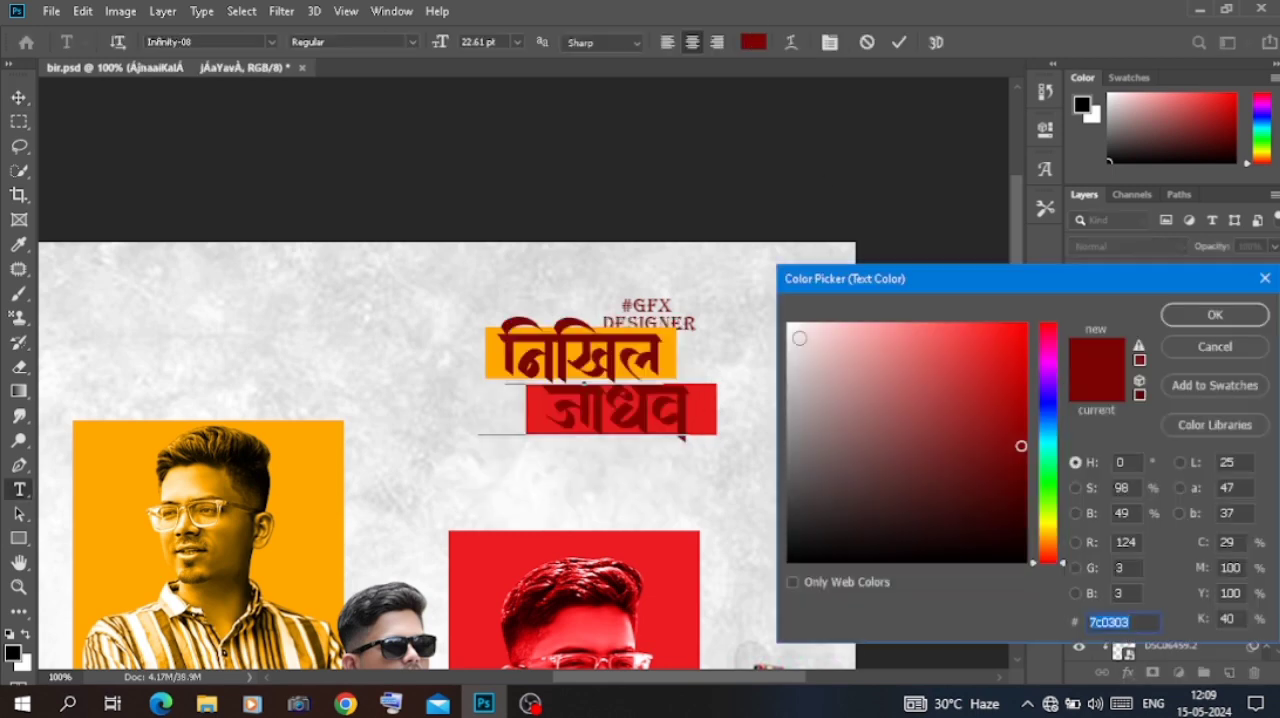
type("ffffff")
left_click(1215, 315)
key("ctrl+Return")
key("v")
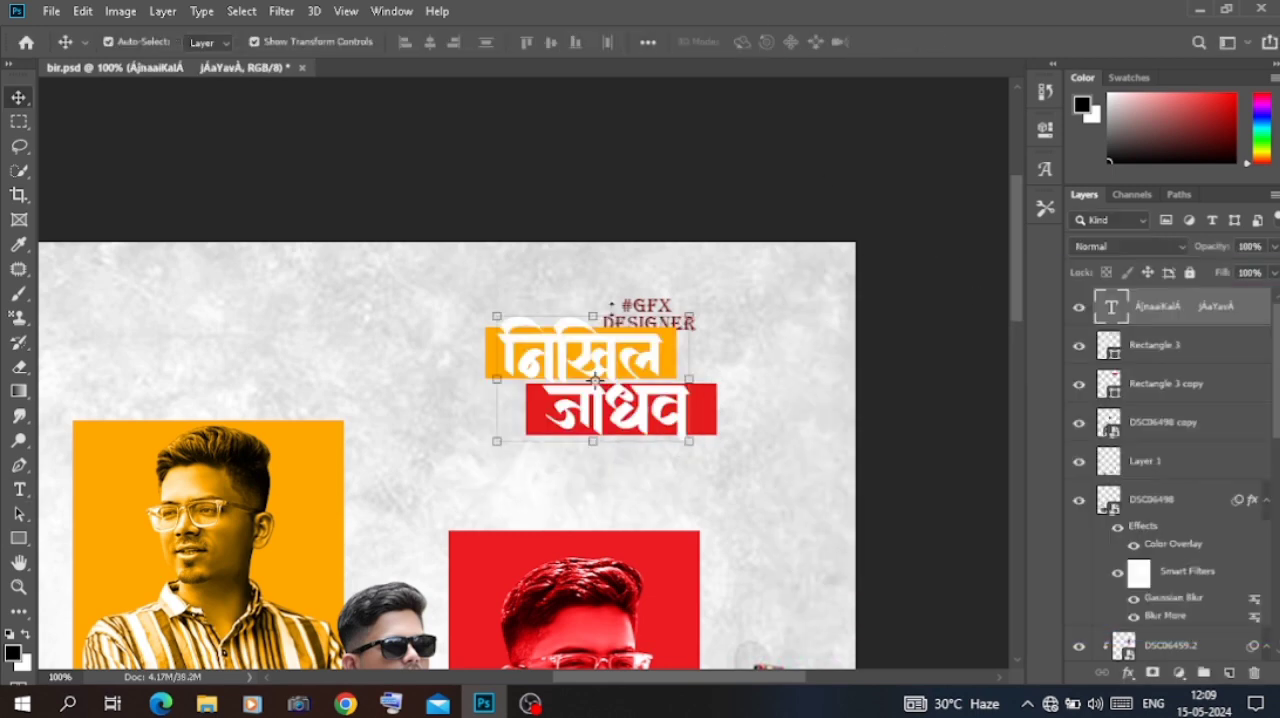
Step: Scale the name text to 96.03% and nudge it so both words line up with their coloured rectangles
left_click_drag(681, 321, 680, 324)
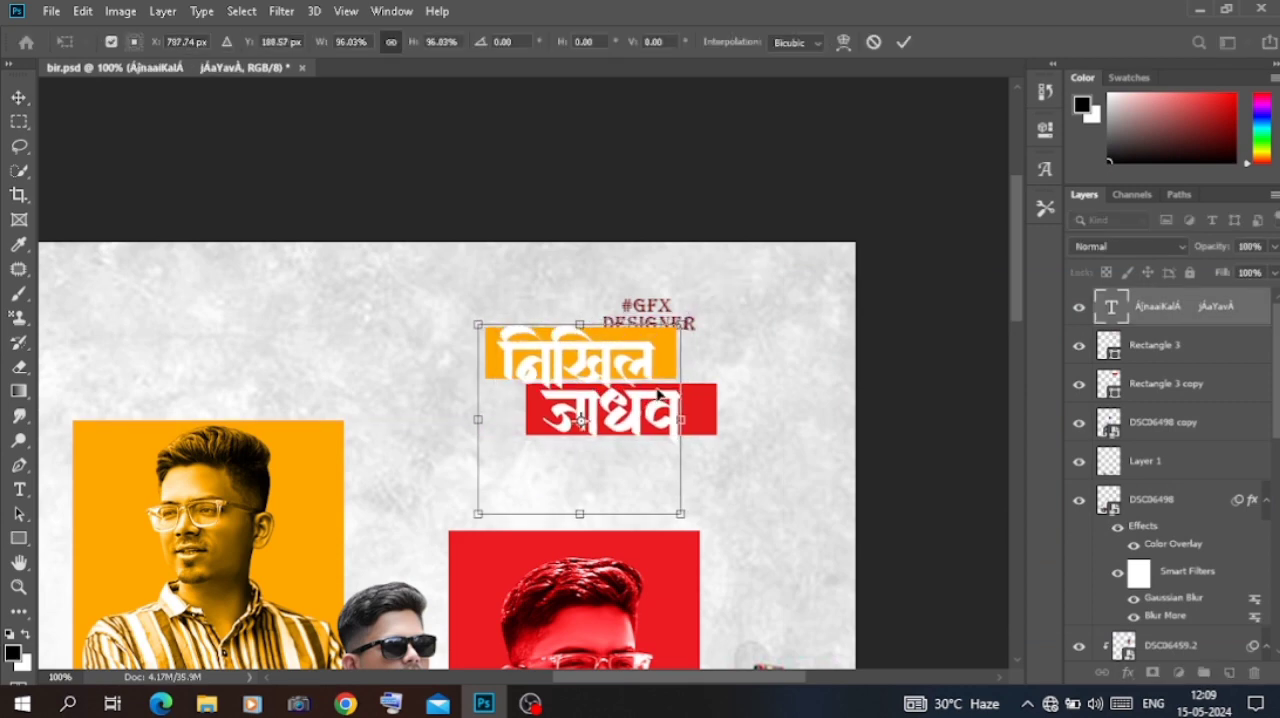
left_click_drag(659, 394, 660, 394)
key("Down")
key("Down")
key("Down")
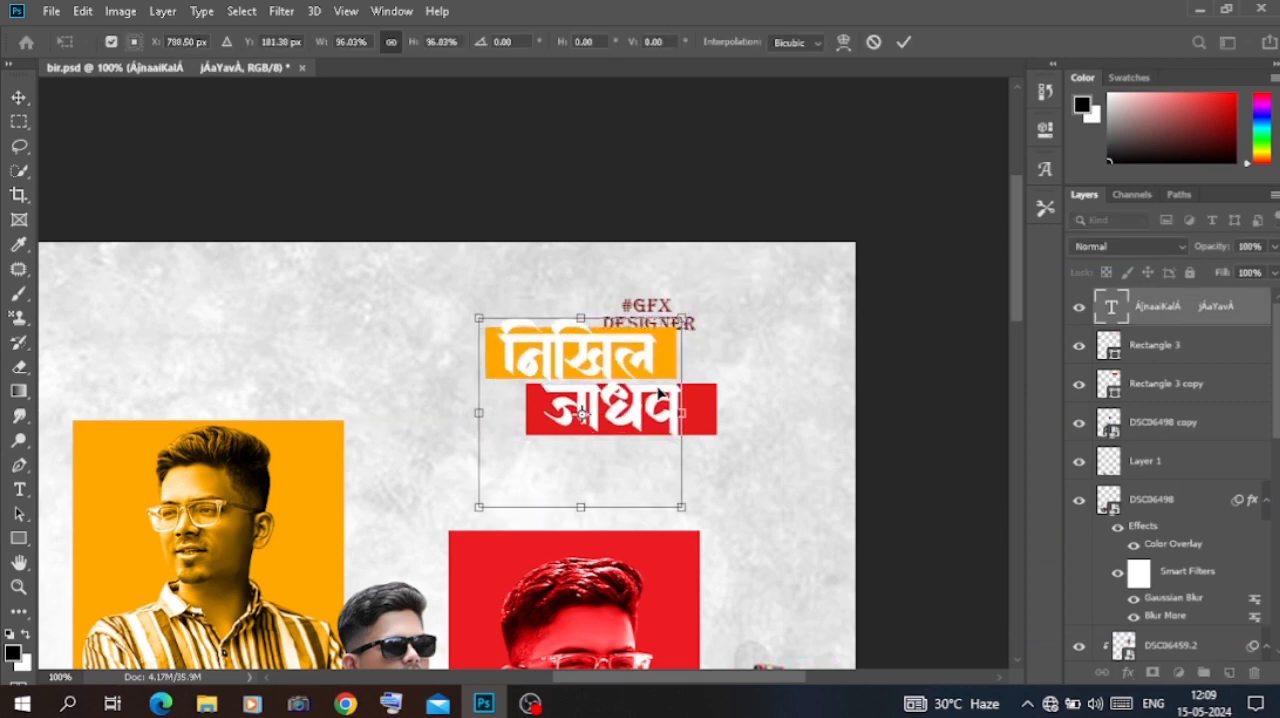
key("Return")
Step: Resize the red rectangle behind the surname, pulling its right edge in to just past the last letter
left_click(712, 412)
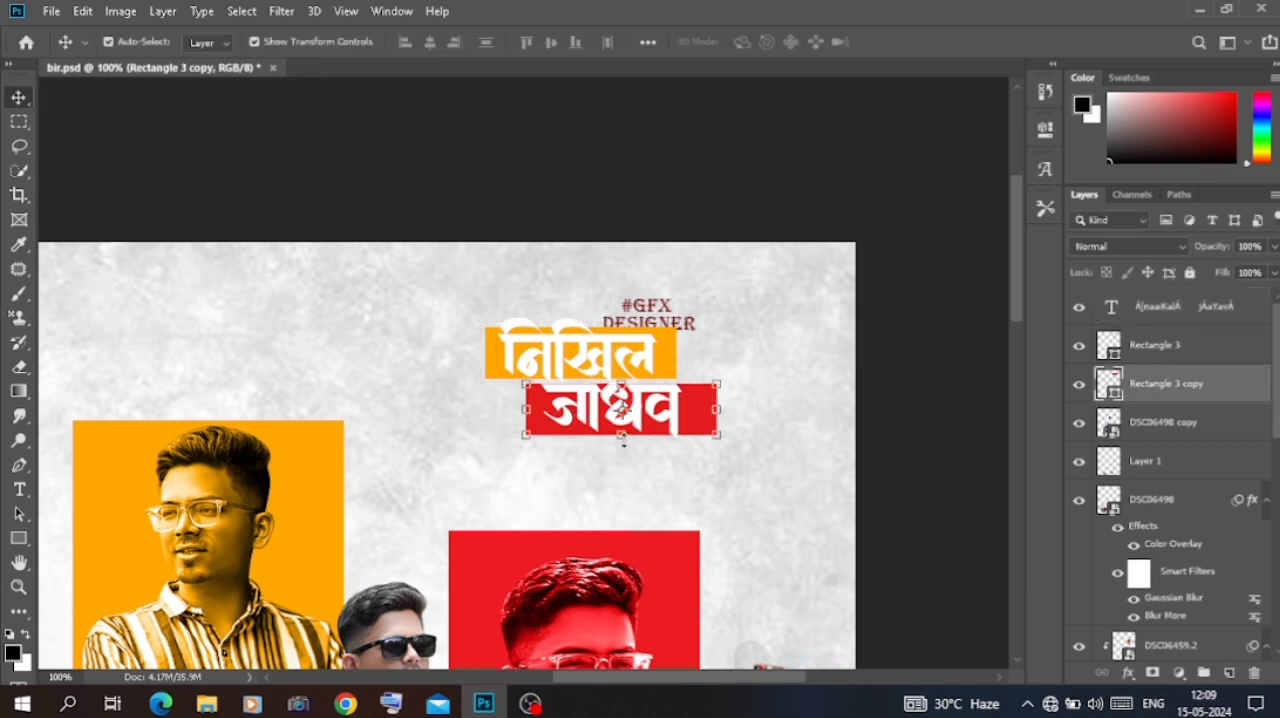
left_click_drag(624, 441, 624, 446)
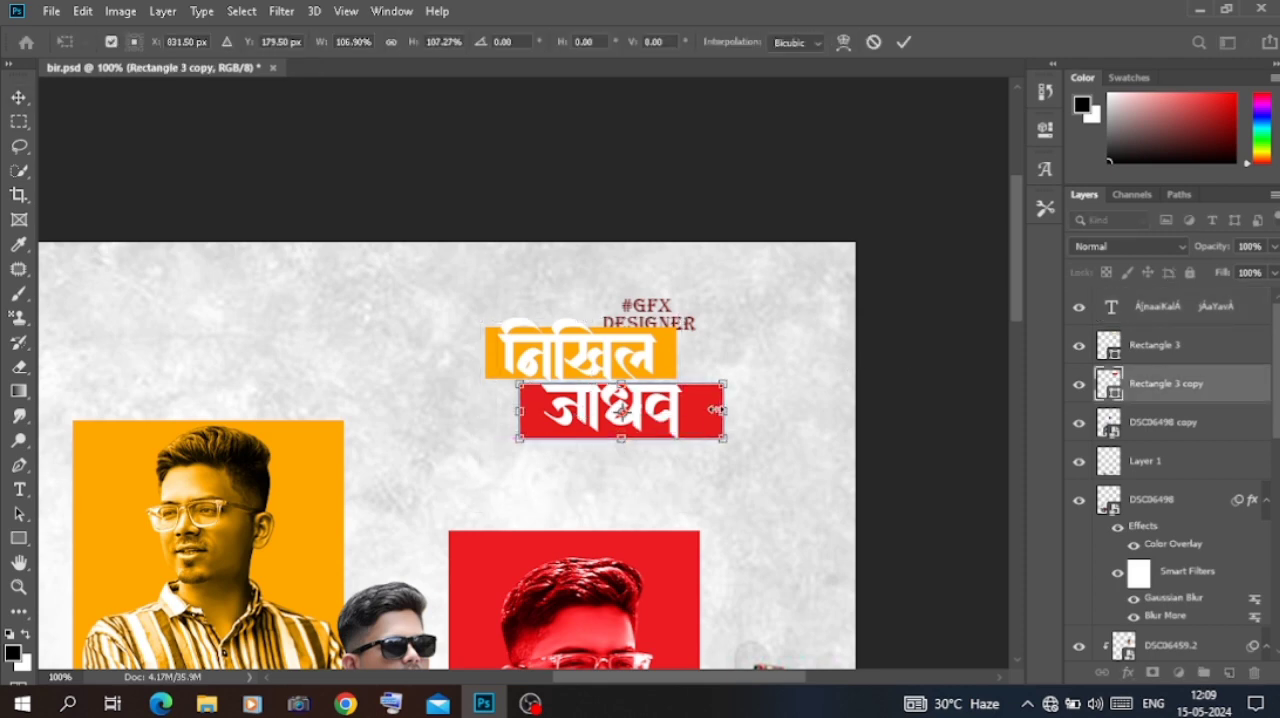
left_click_drag(717, 409, 704, 408)
key("Return")
key("ctrl+z")
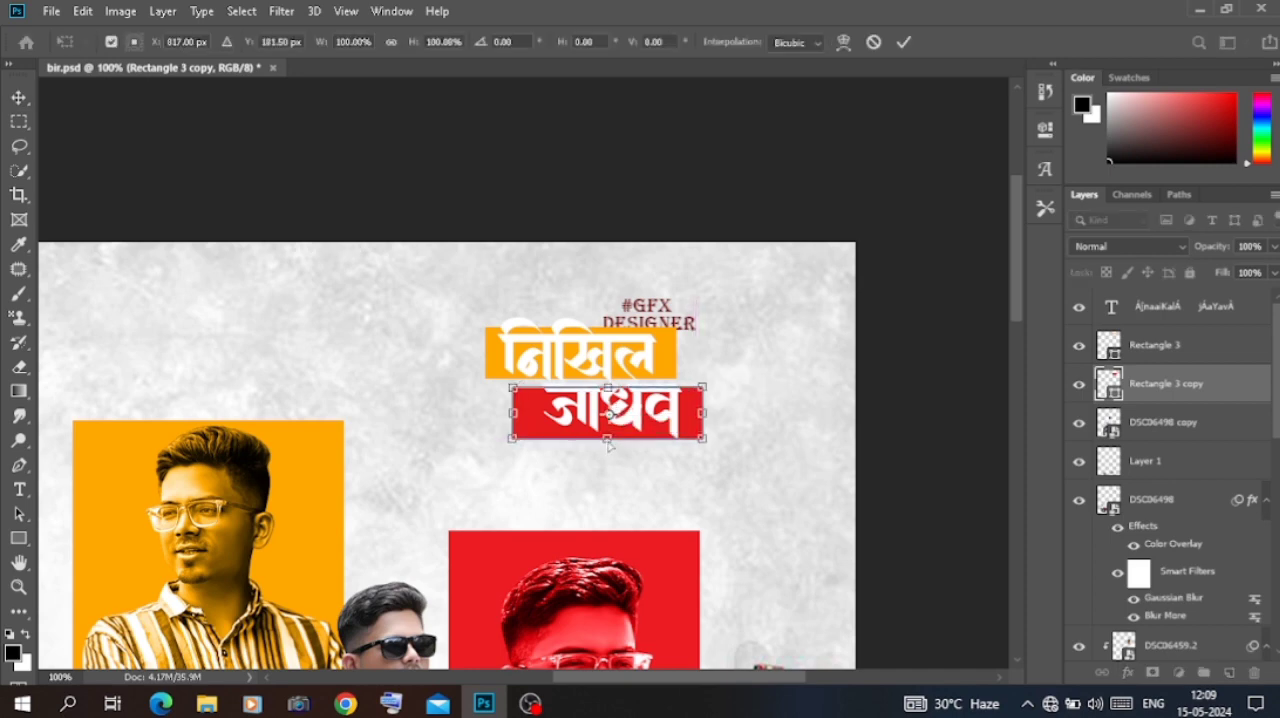
left_click_drag(607, 441, 700, 409)
key("Return")
key("Return")
left_click(723, 177)
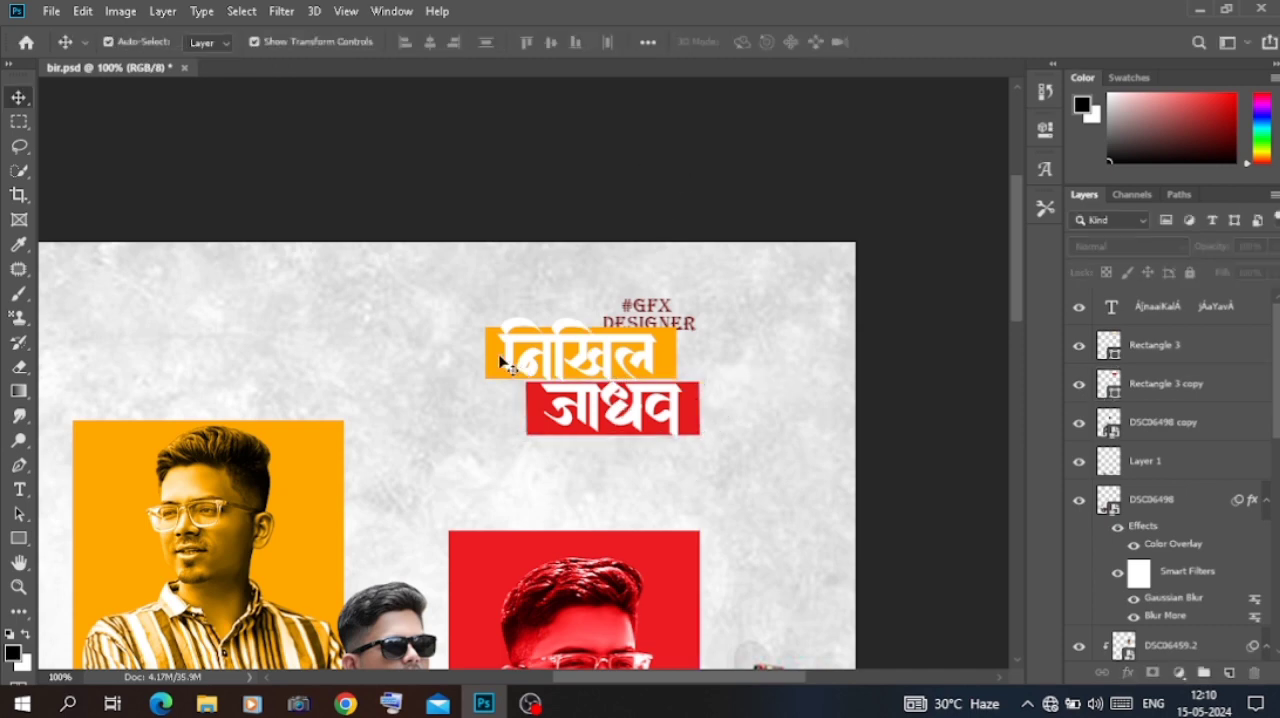
left_click(500, 362)
left_click_drag(581, 327, 582, 318)
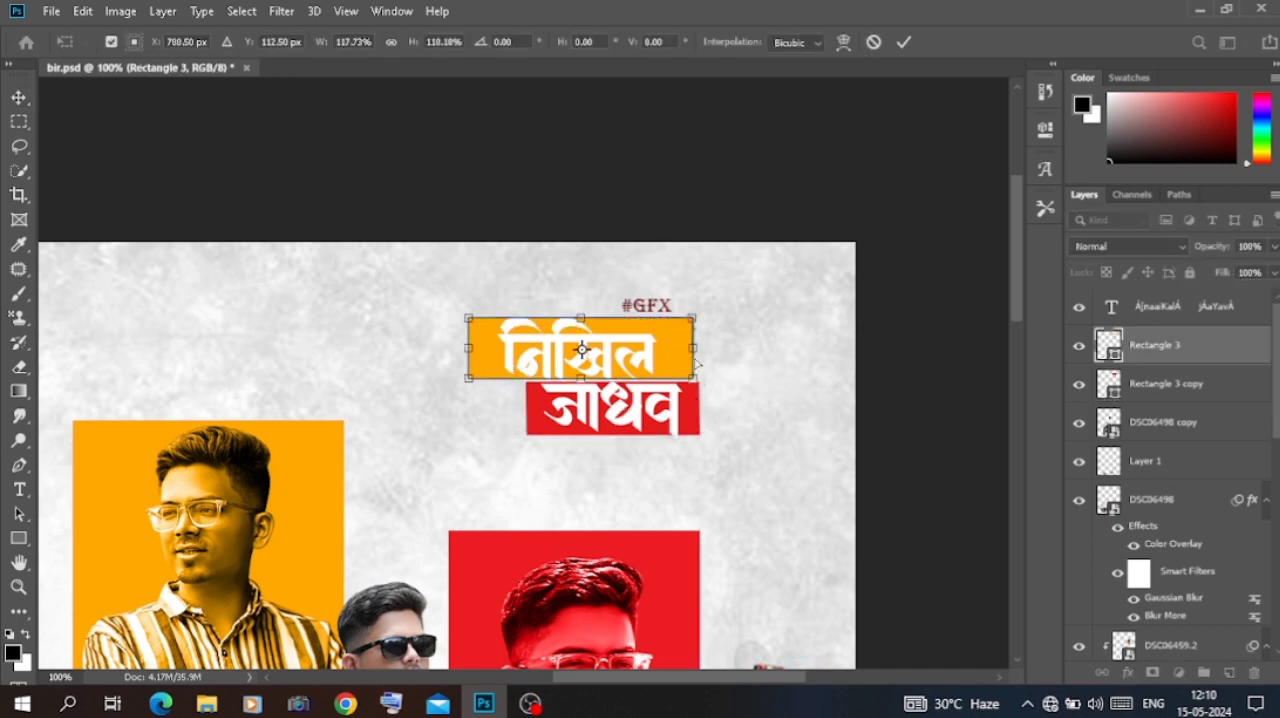
left_click_drag(694, 362, 664, 352)
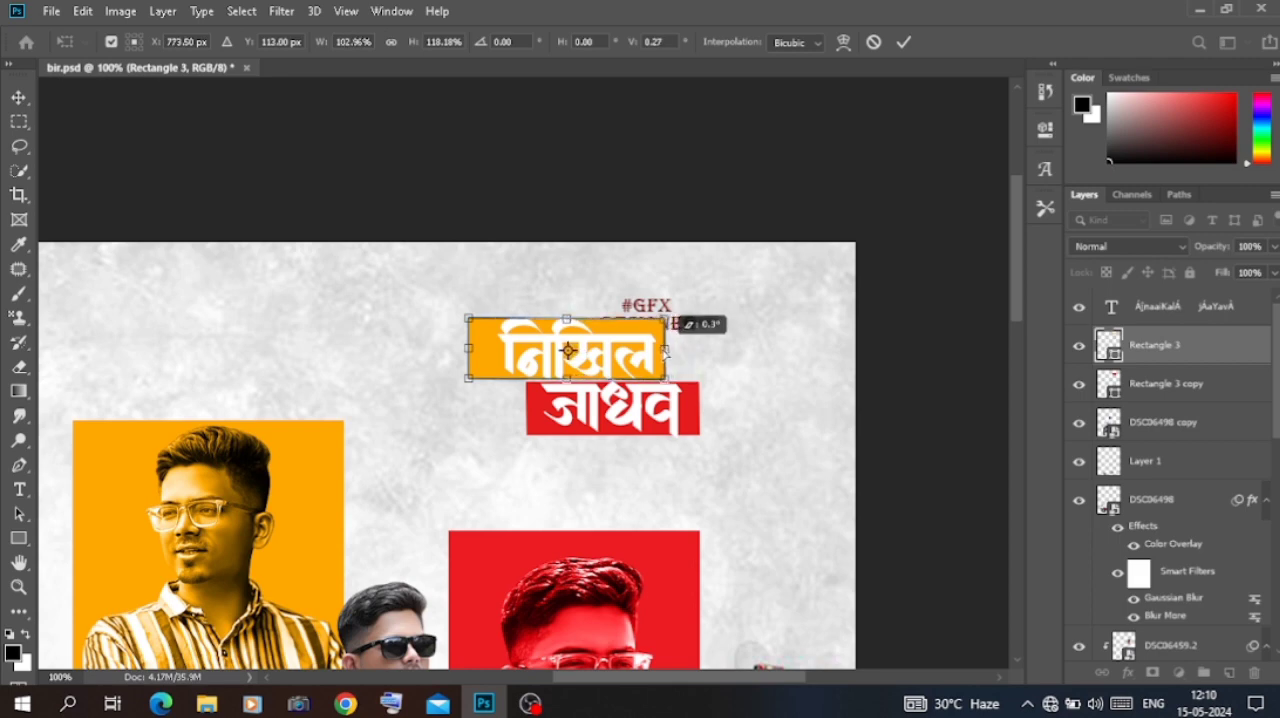
key("Right")
key("Right")
key("Right")
key("Right")
key("Right")
key("Right")
key("Right")
key("Right")
key("Right")
key("Right")
key("Right")
key("Right")
key("Right")
key("Right")
key("Right")
key("Right")
key("Right")
key("Right")
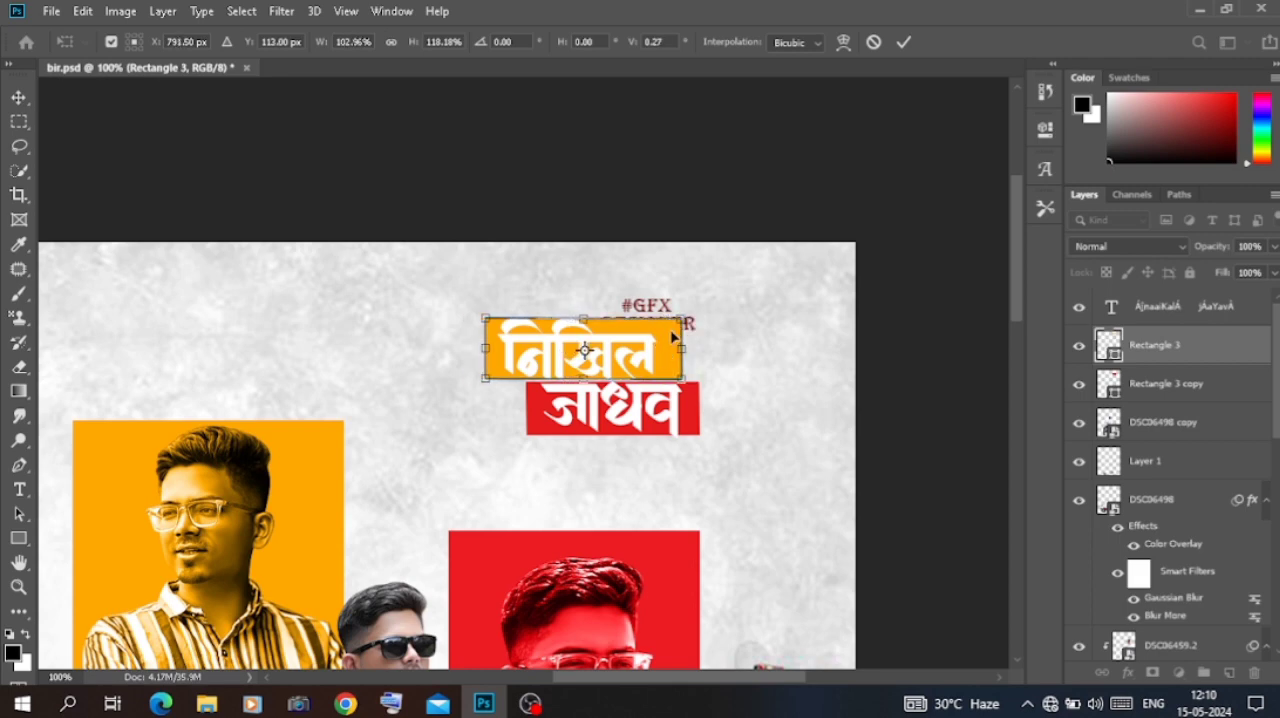
left_click_drag(681, 320, 662, 318)
key("Return")
key("ctrl+z")
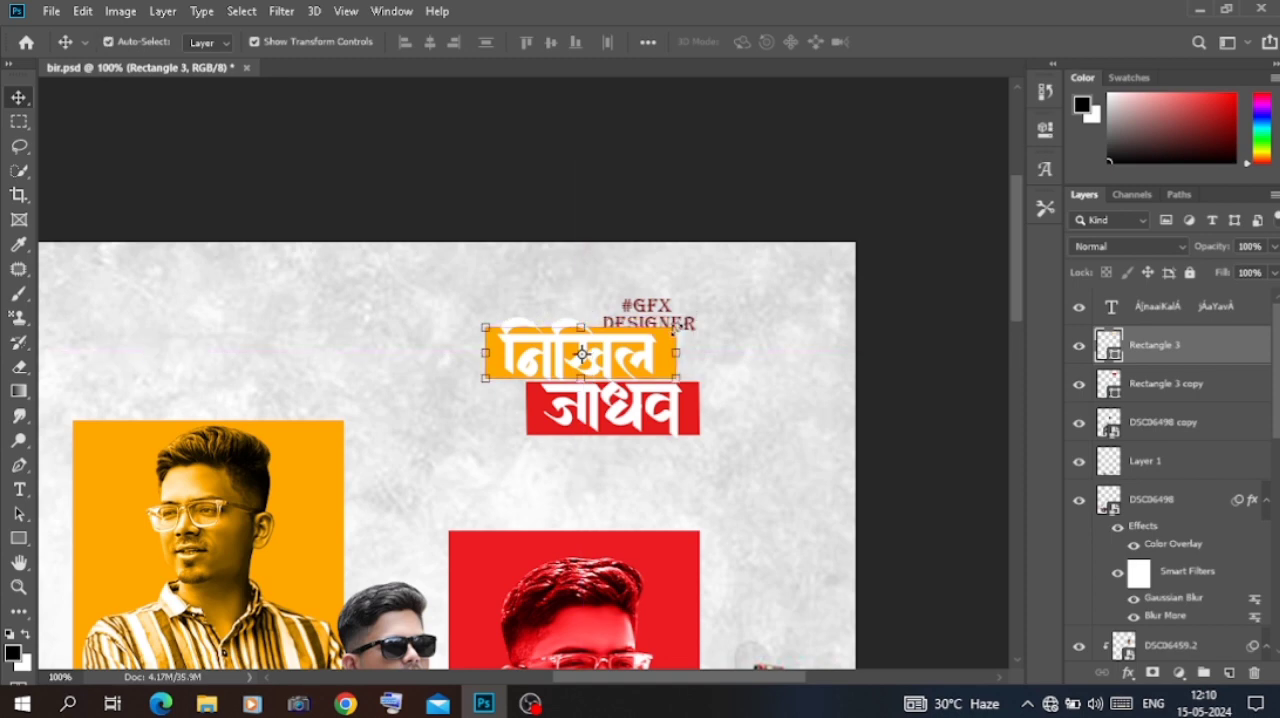
Step: Slant the right ends of the orange and red rectangles by skewing their upper-right corners inward, about 17° and 19° respectively
left_click_drag(677, 328, 661, 332)
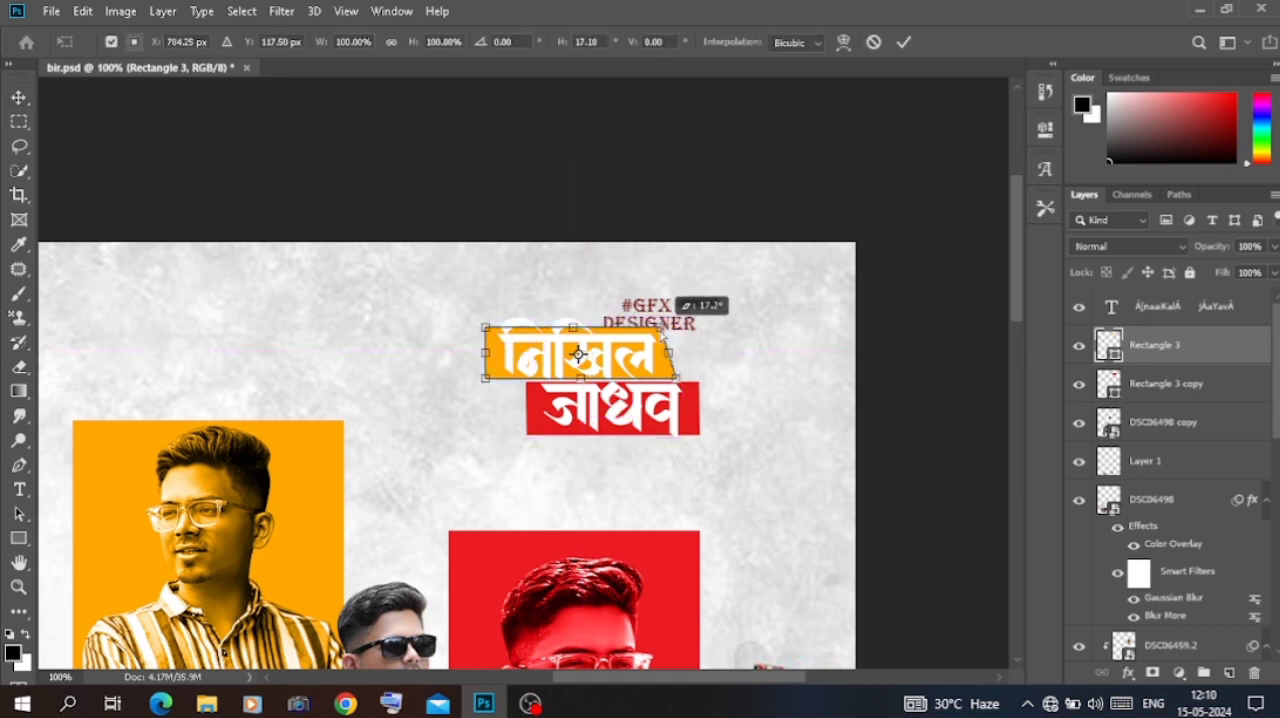
left_click(663, 191)
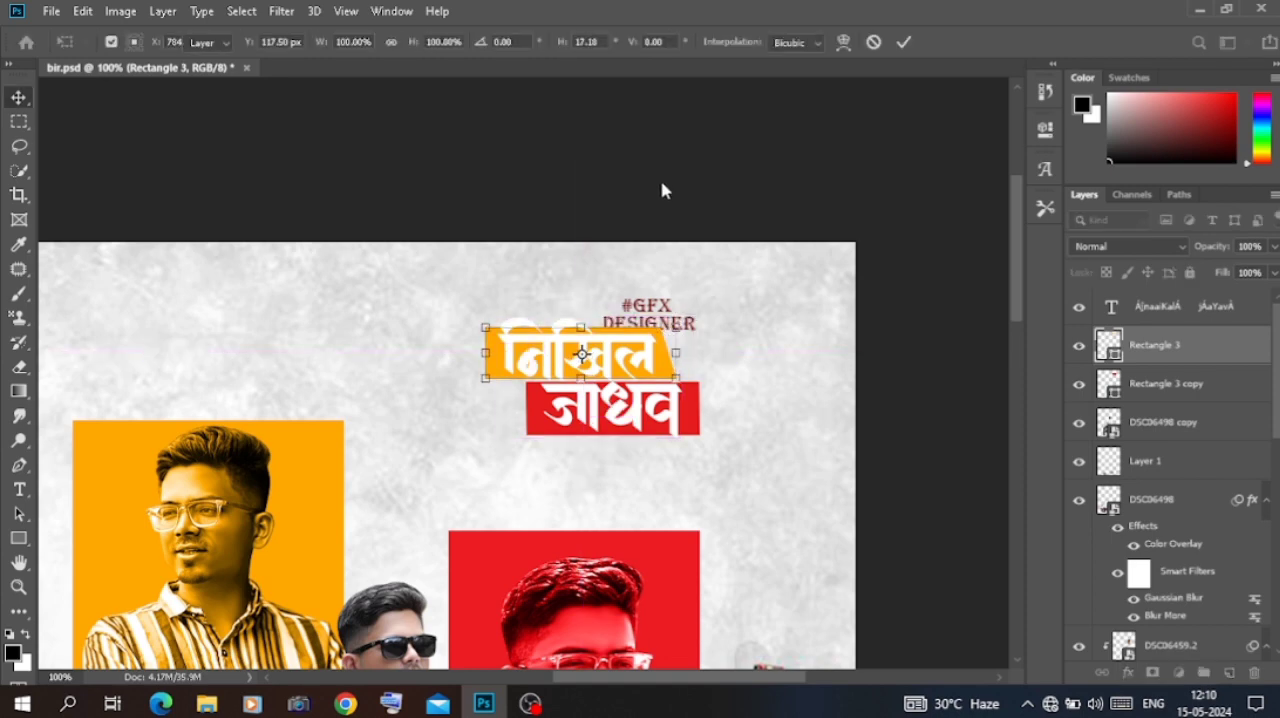
left_click(697, 428, "ctrl")
left_click_drag(694, 389, 681, 387)
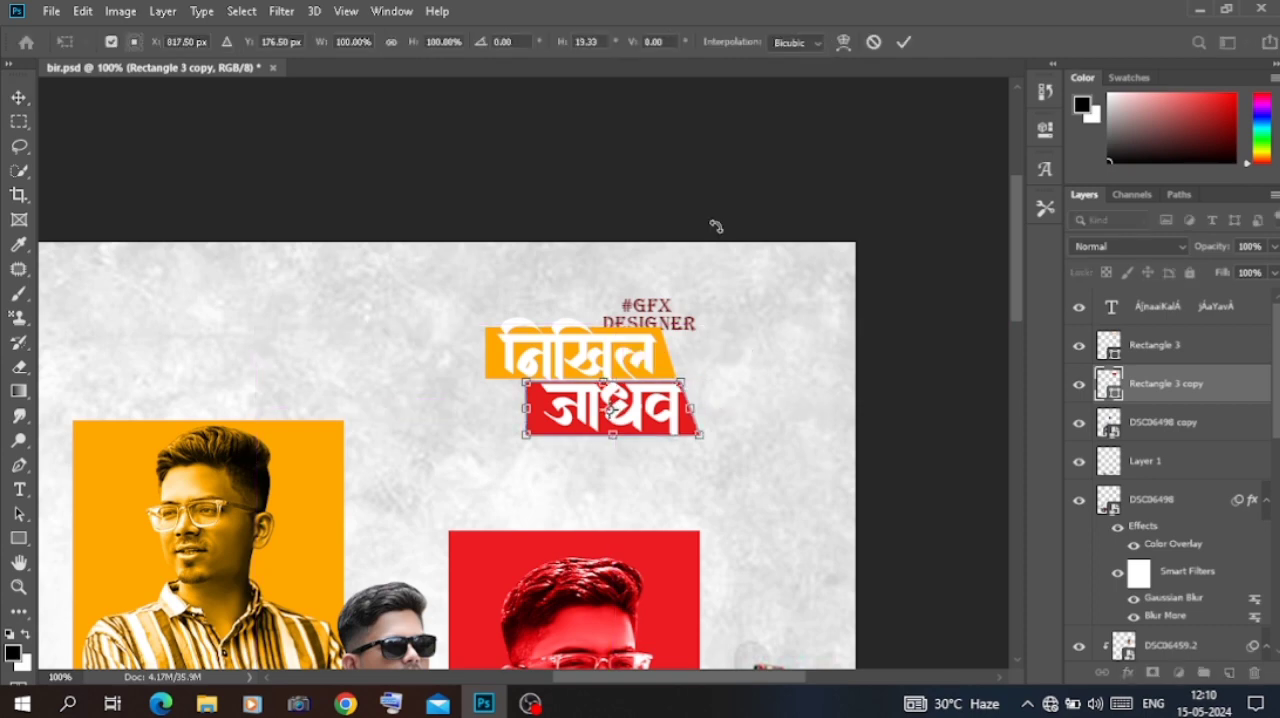
key("Return")
left_click(838, 240)
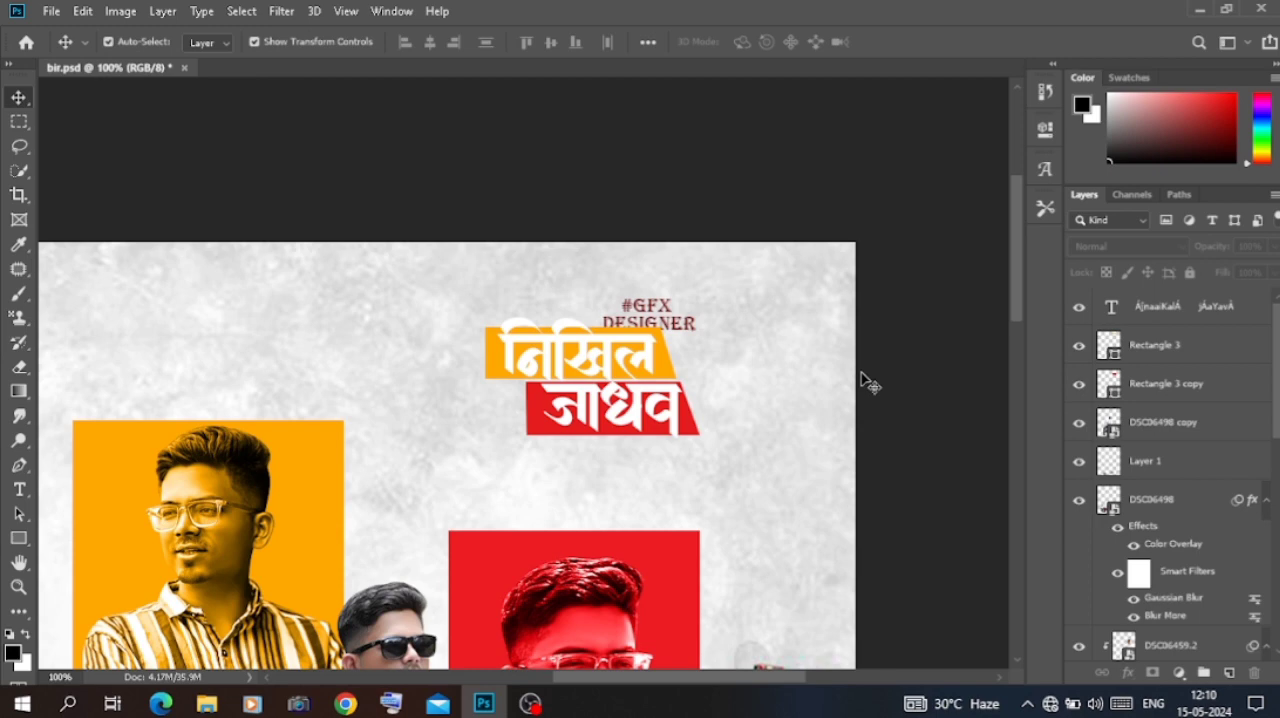
Step: Add a drop shadow to the name text with 61% opacity, -56° angle, 5 px distance, 0% spread and 5 px size
left_click(637, 412)
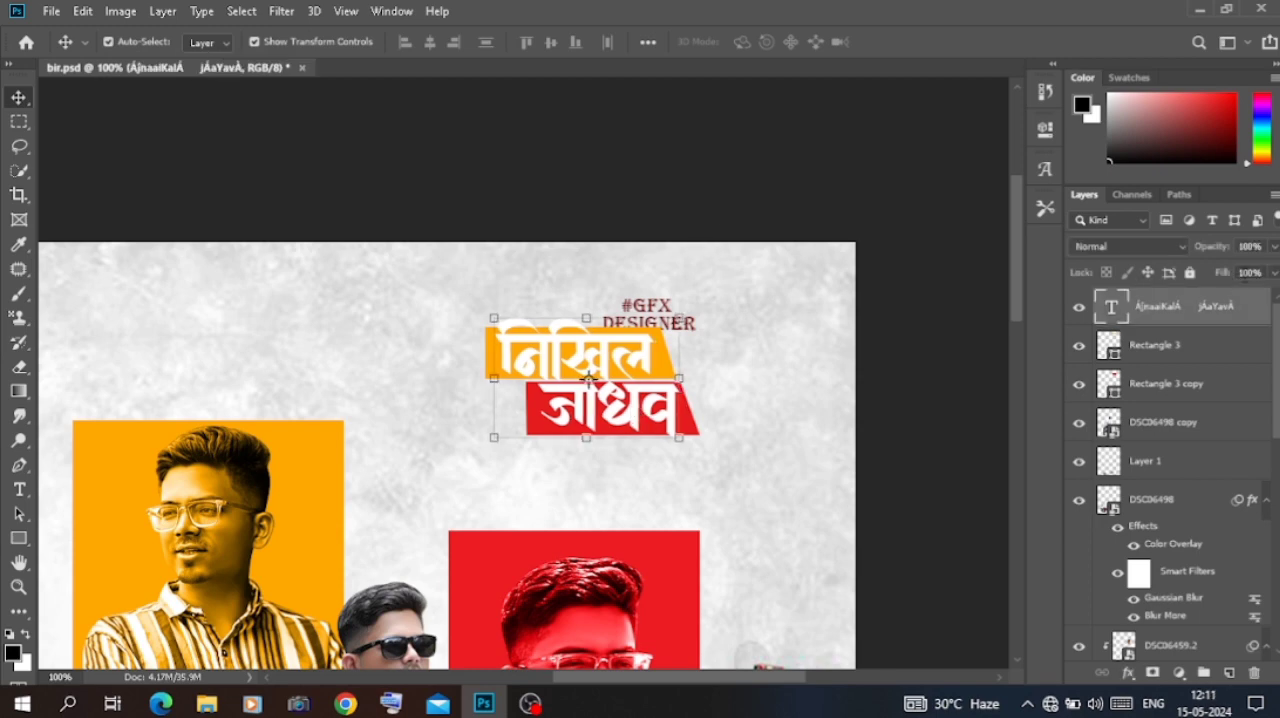
double_click(1251, 306)
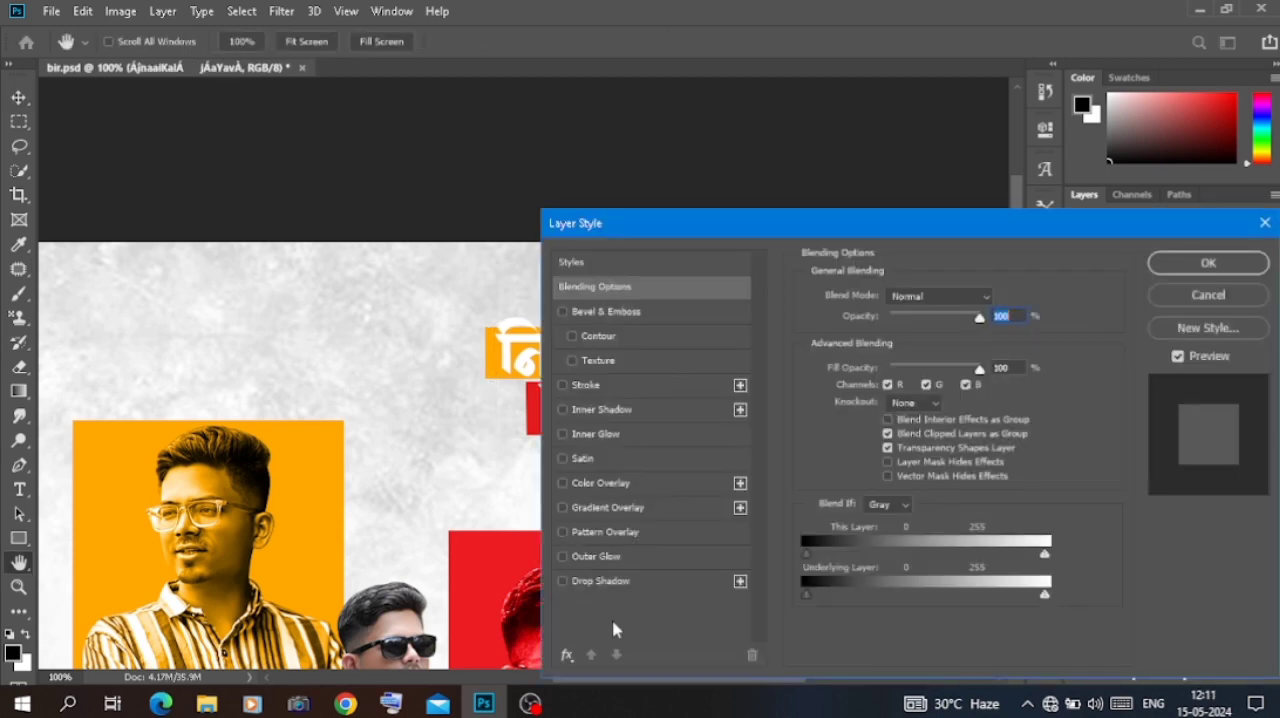
left_click(600, 581)
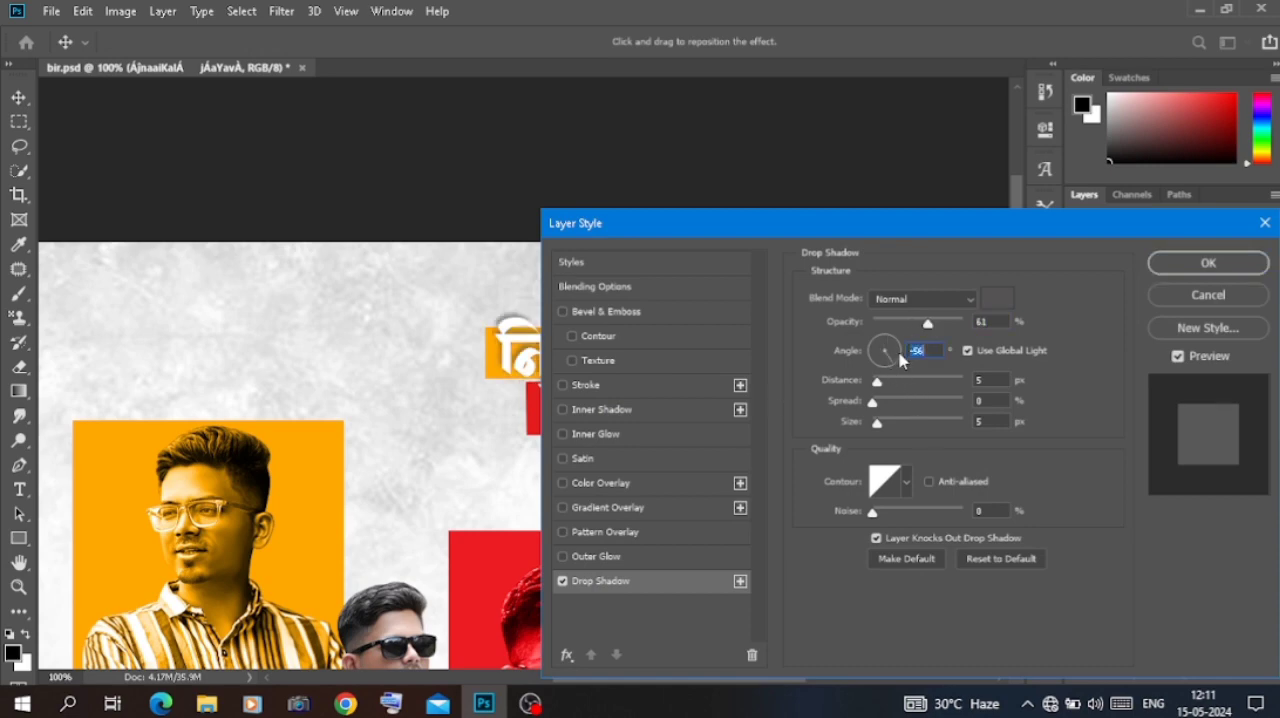
left_click(1211, 270)
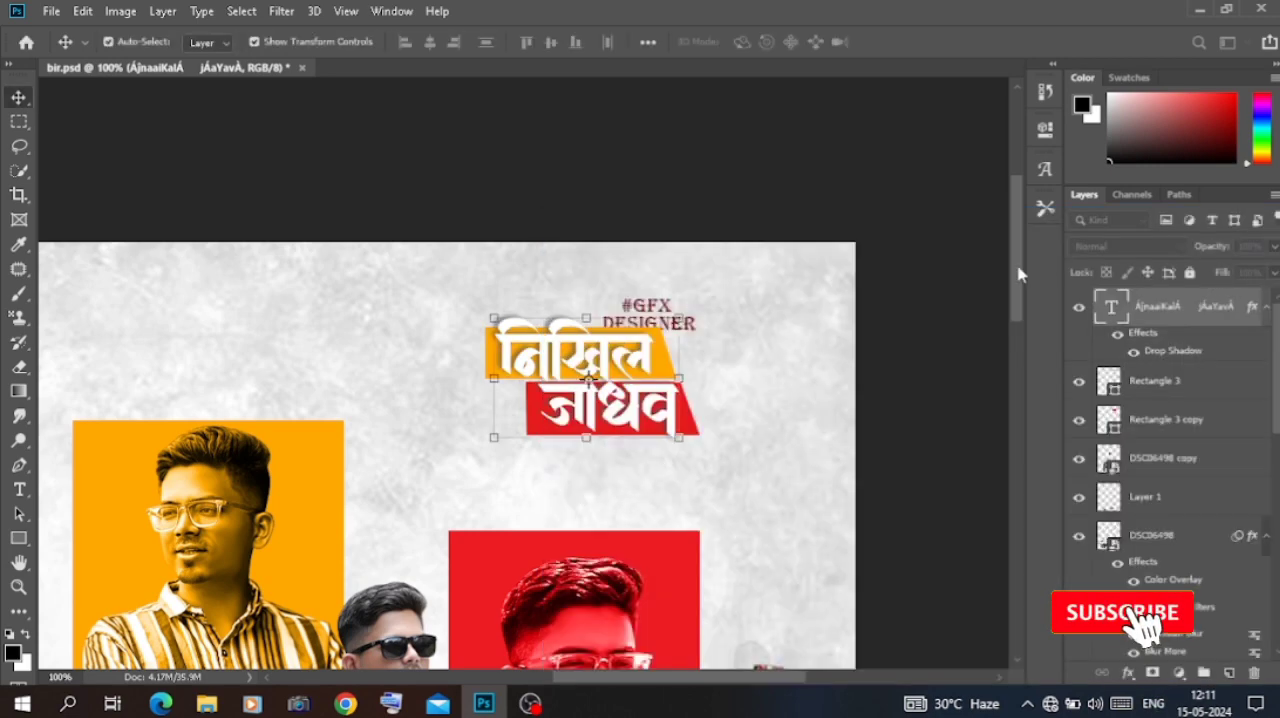
Step: Examine the whole poster and the shadowed name title up close
left_click(928, 286)
key("ctrl+minus")
key("ctrl+minus")
key("ctrl+plus")
key("ctrl+minus")
key("ctrl+minus")
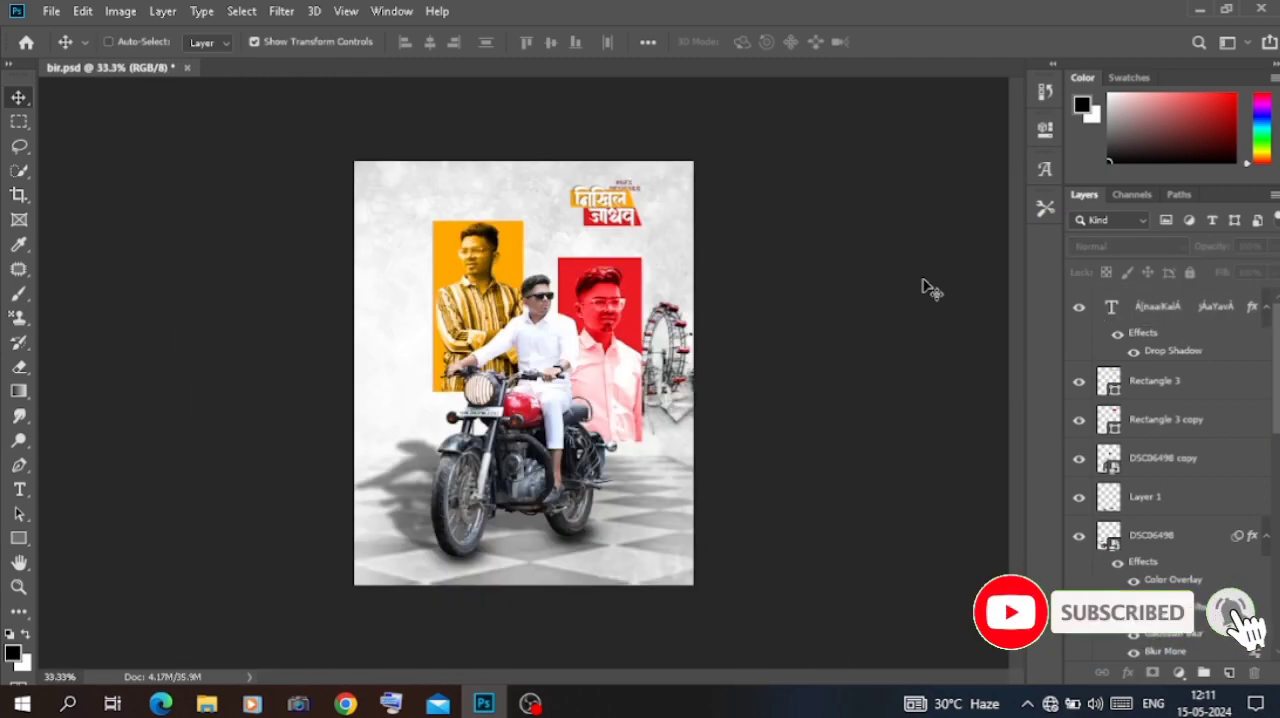
key("ctrl+plus")
key("ctrl+plus")
key("ctrl+plus")
scroll(928, 288, "up", 3)
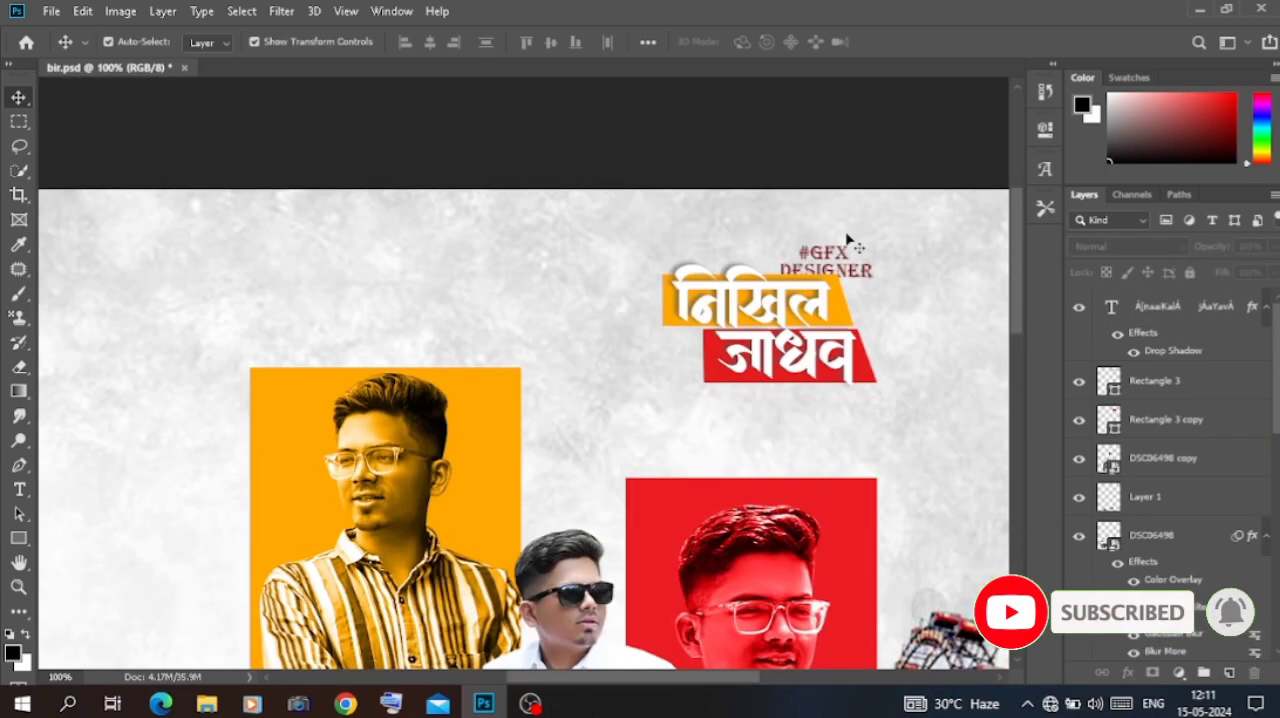
Step: Scale the name text and both coloured rectangles together to about 131.67% and shift the title towards the poster's right edge
left_click_drag(824, 303, 824, 304)
left_click(792, 124)
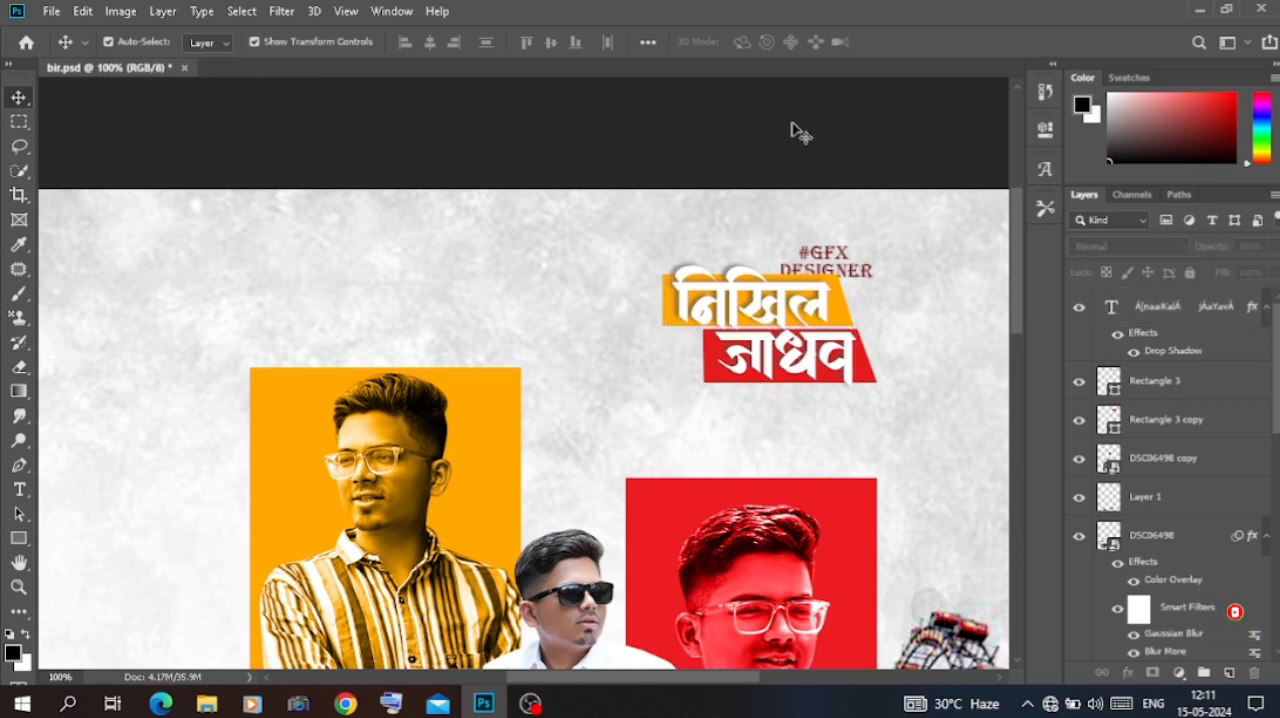
left_click(1183, 309)
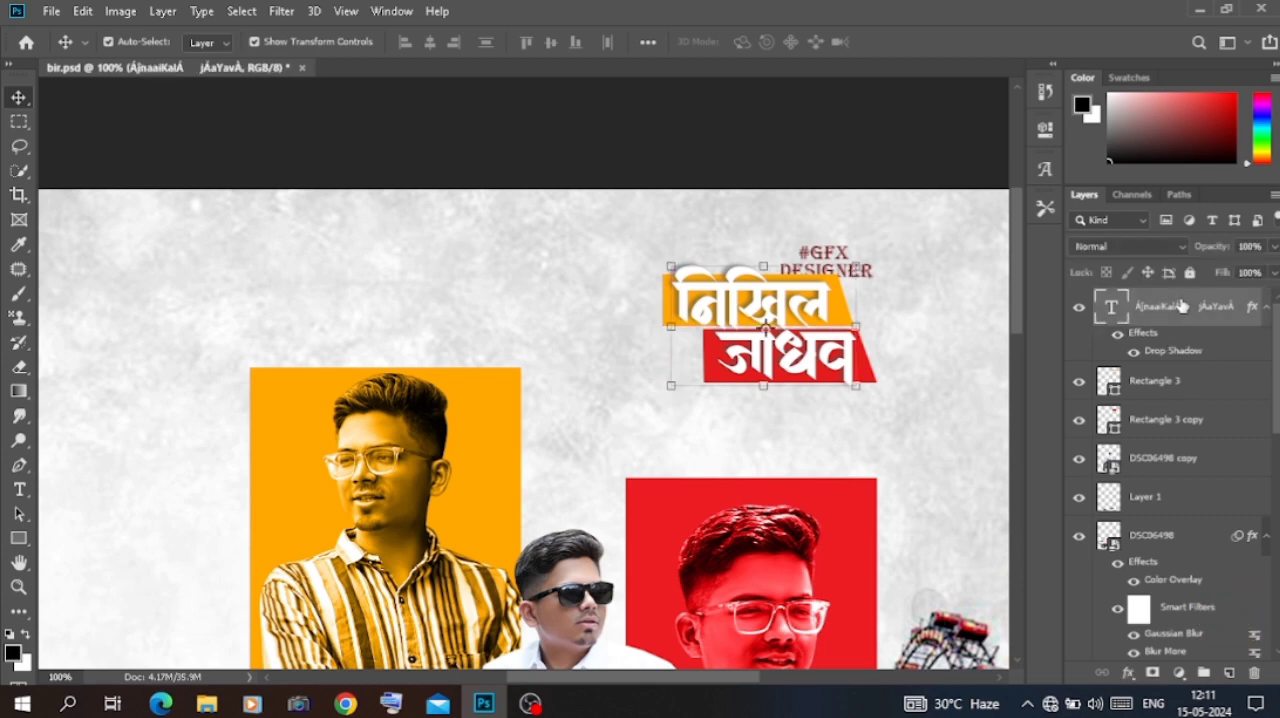
left_click(1180, 419, "shift")
key("ctrl+t")
left_click_drag(889, 390, 927, 372)
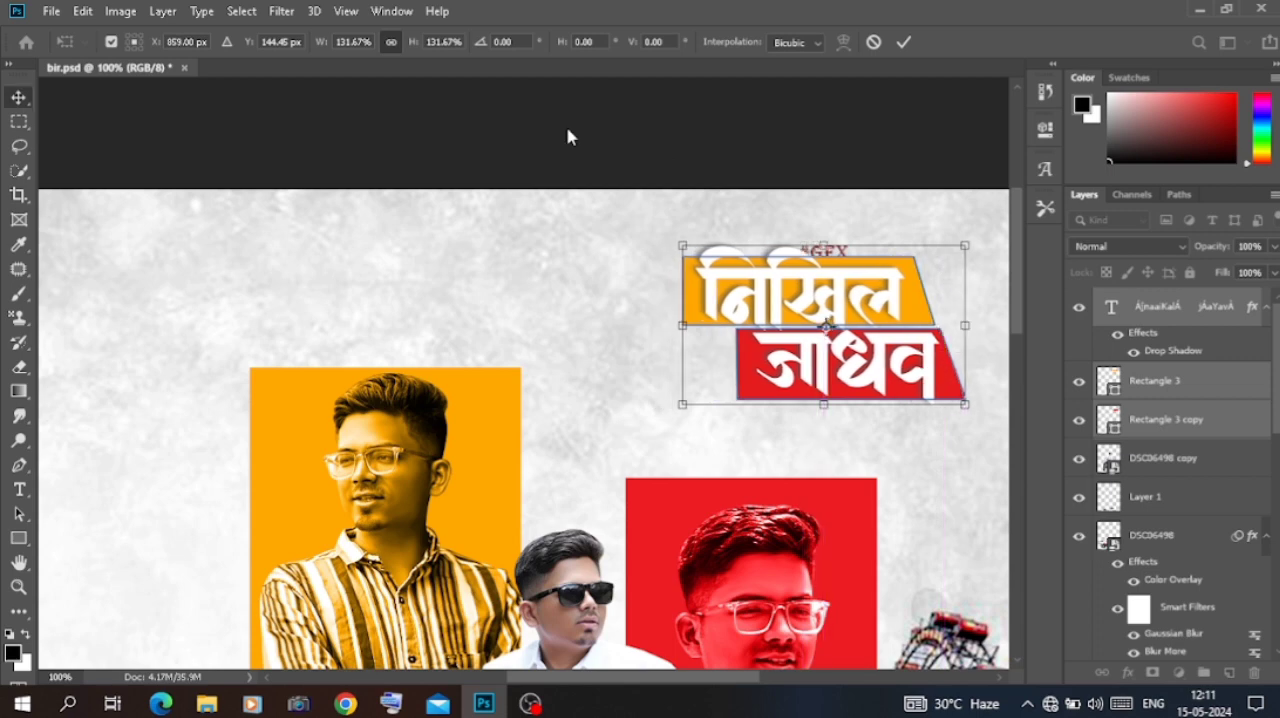
key("Return")
left_click(657, 149)
Step: Bring the #GFX DESIGNER text layer to the top of the stack and place the tagline just above the orange bar
scroll(1166, 432, "down", 2)
scroll(1166, 432, "down", 3)
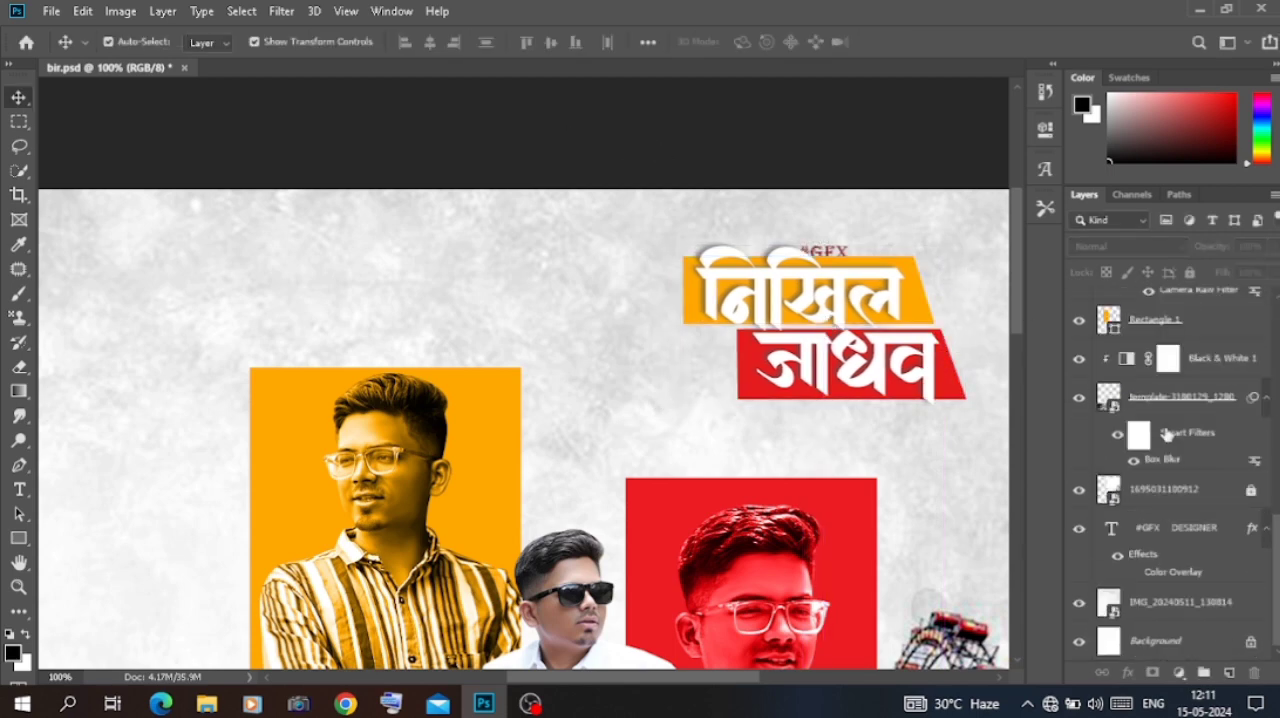
left_click_drag(1184, 530, 1177, 300)
key("ctrl+t")
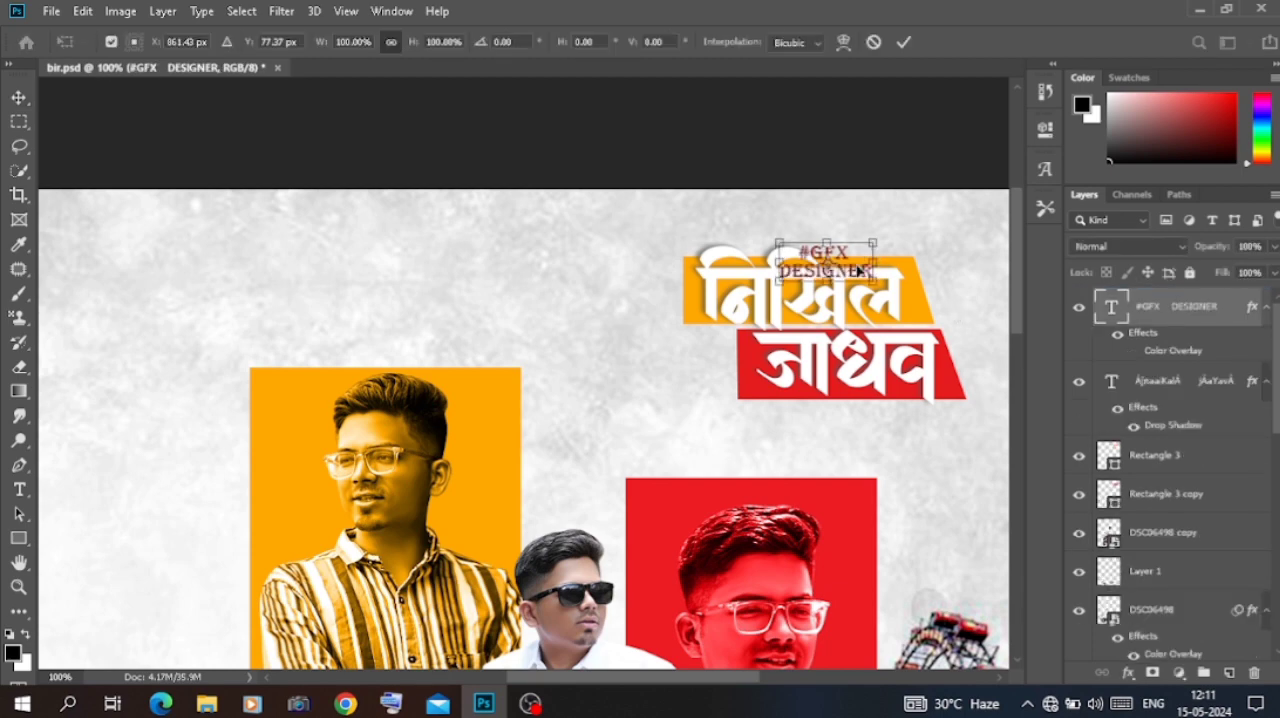
left_click_drag(856, 268, 884, 240)
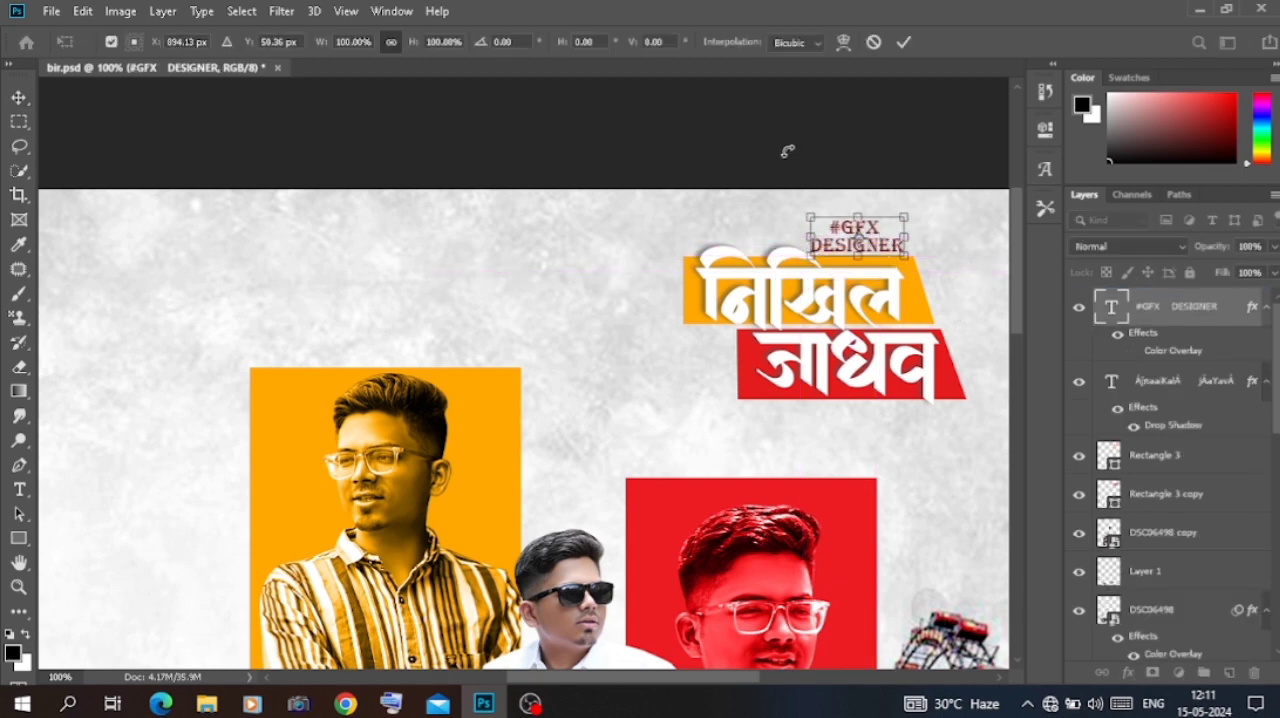
key("Return")
Step: Change the #GFX DESIGNER tagline font to Franklin Gothic Demi Cond
key("t")
key("Return")
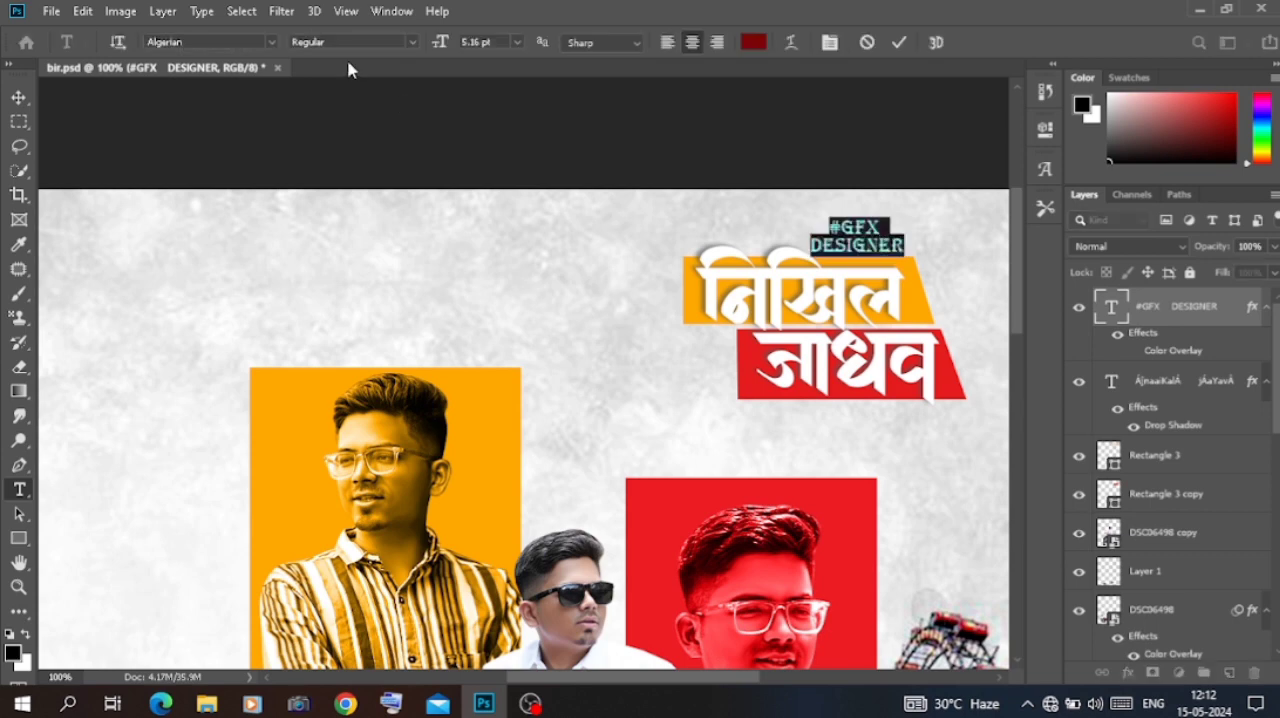
left_click(271, 43)
left_click(250, 128)
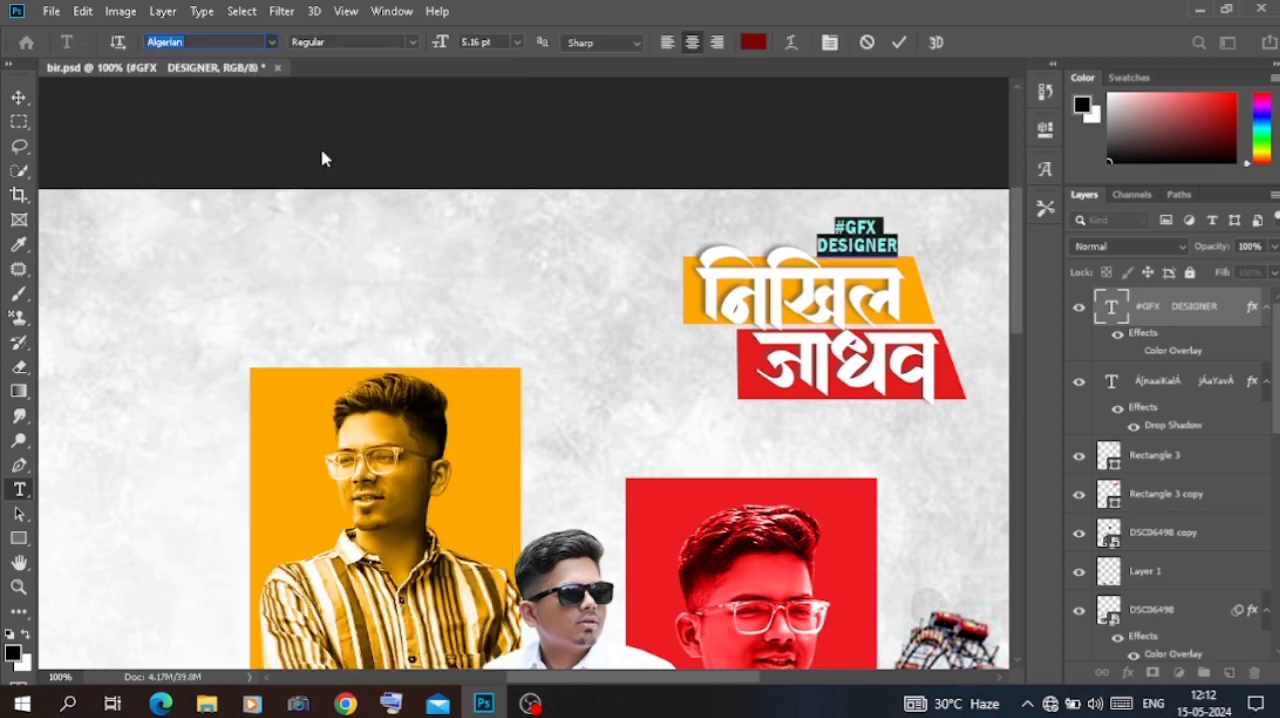
key("ctrl+Return")
Step: Recolour the #GFX DESIGNER tagline dark red, ad0108, by sampling the tinted portrait
left_click(859, 246)
key("ctrl+t")
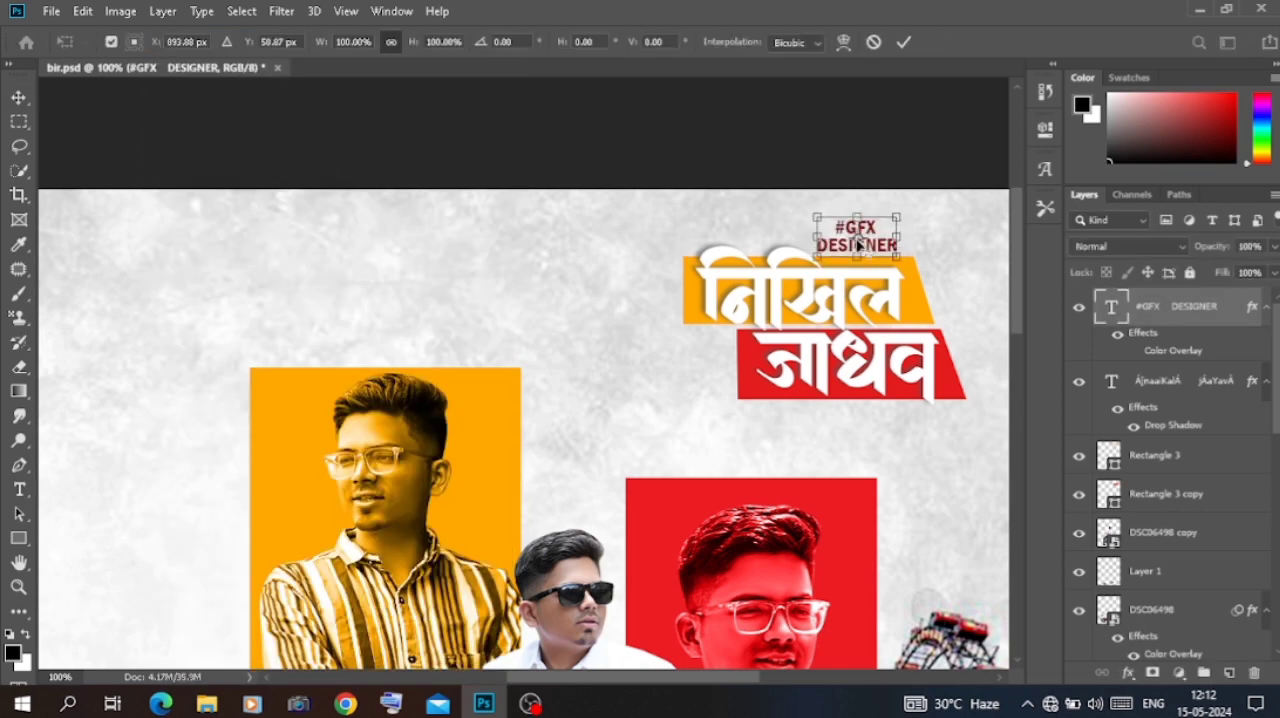
key("Return")
key("t")
key("Return")
left_click(753, 42)
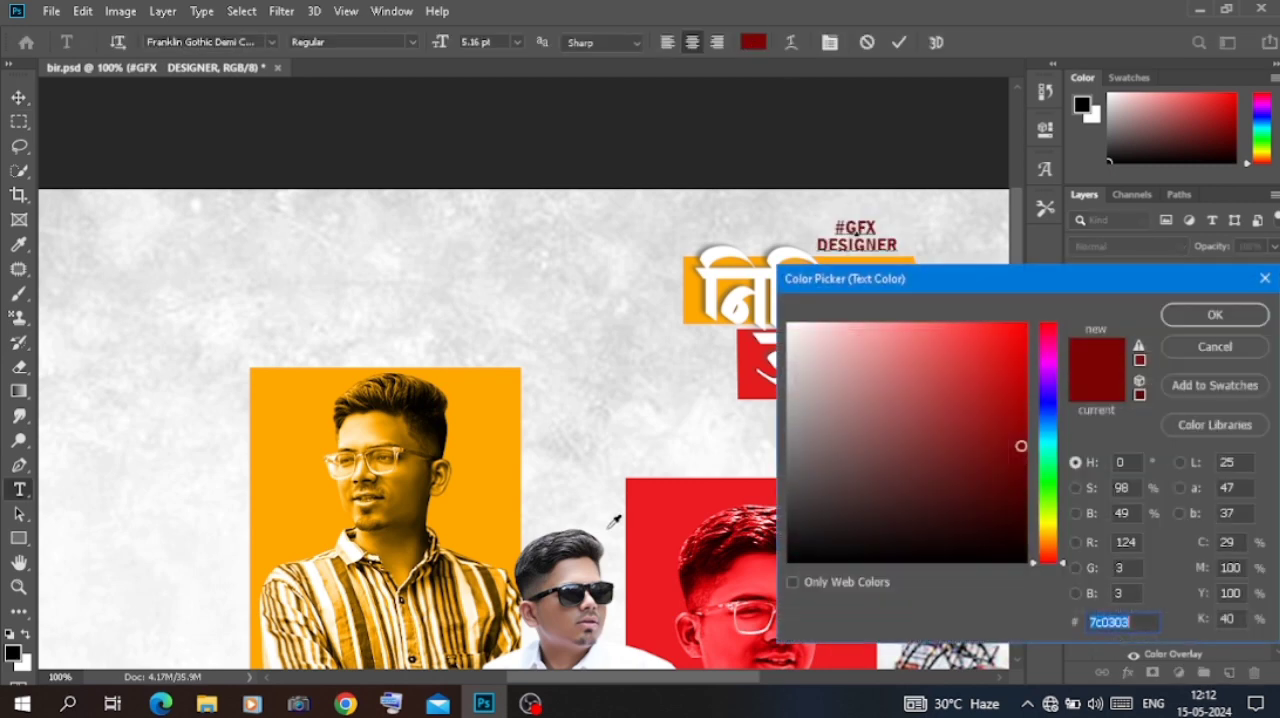
left_click(629, 532)
left_click(513, 522)
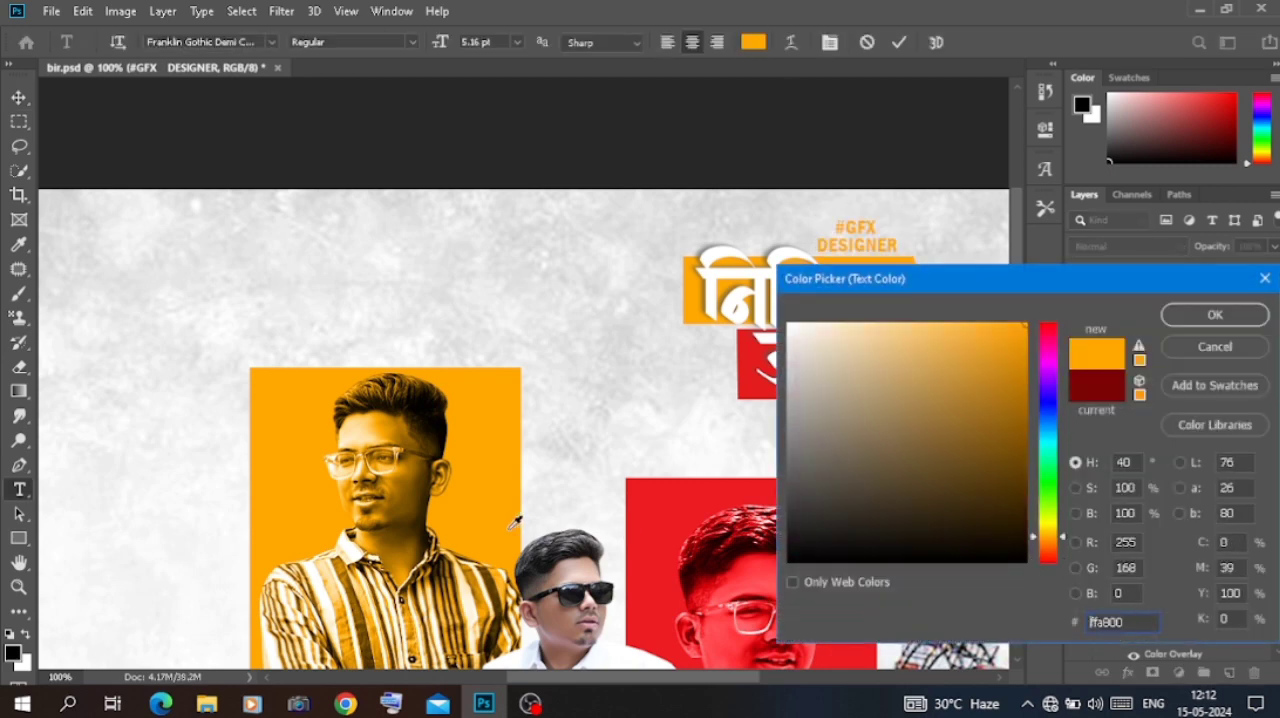
left_click(653, 582)
left_click(716, 573)
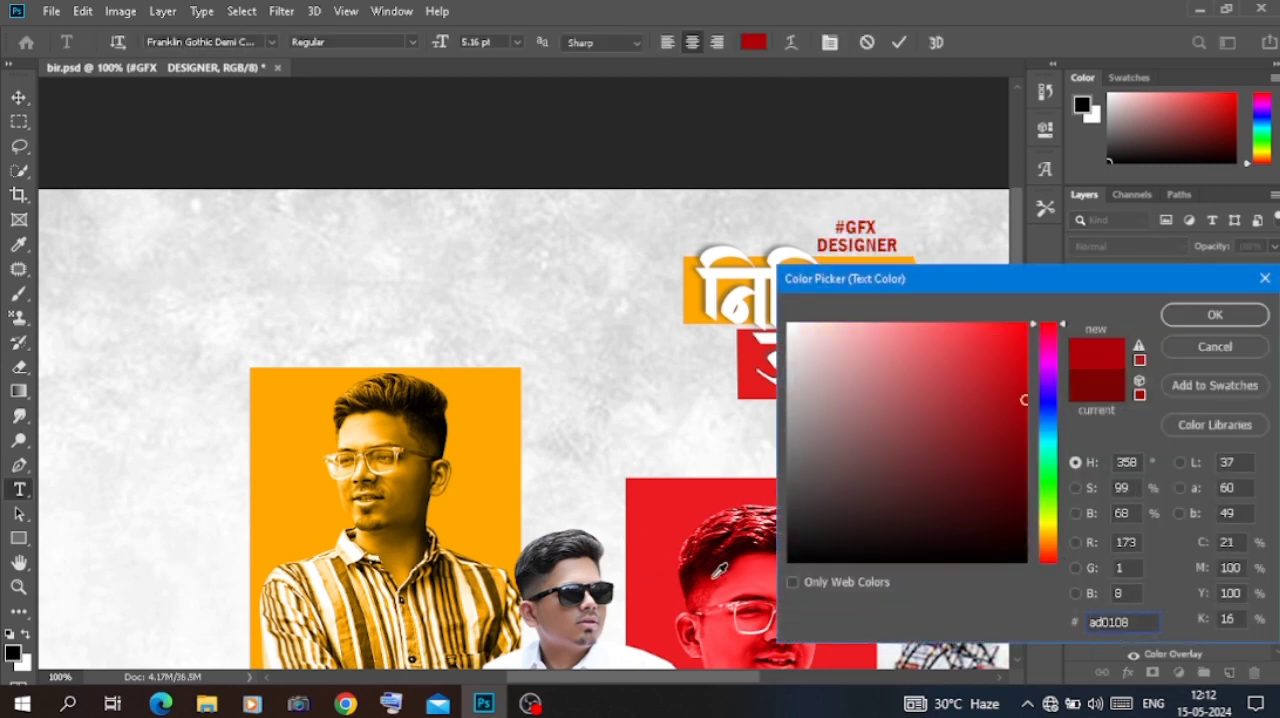
left_click(1236, 318)
key("v")
key("ctrl+minus")
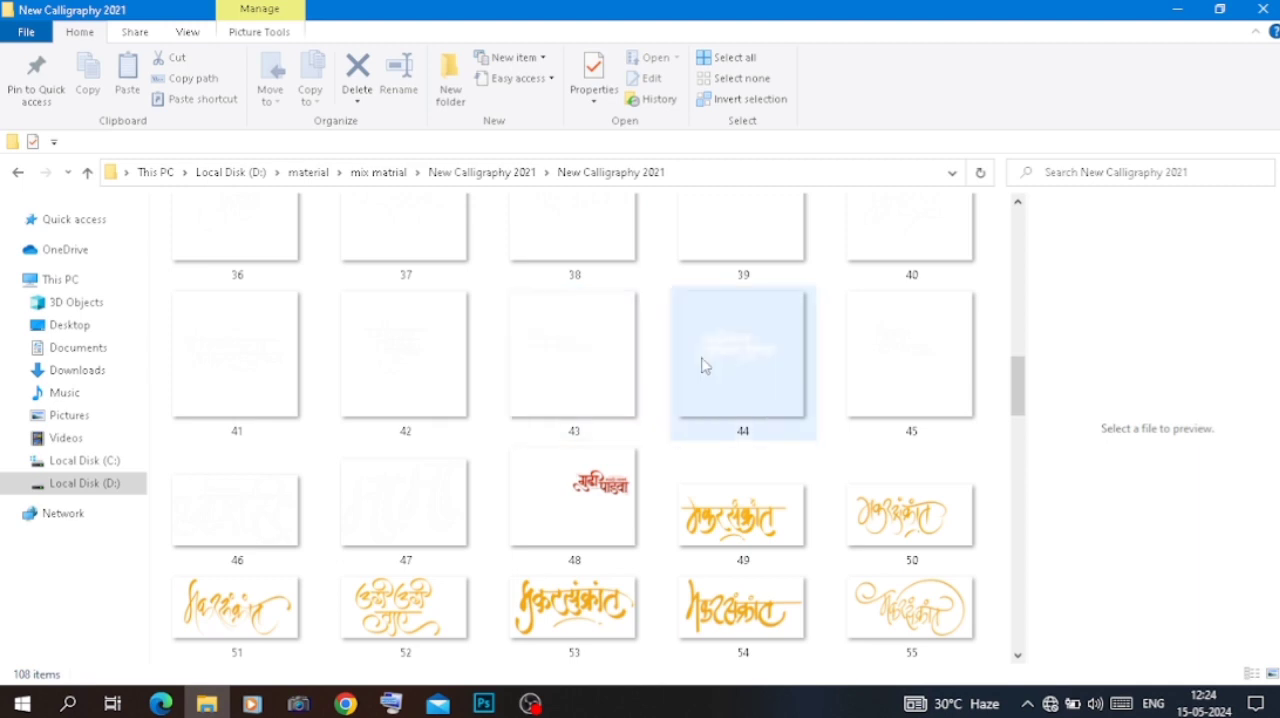
Step: Place calligraphy image 107 from the New Calligraphy 2021 folder into the poster below the name title
scroll(889, 345, "up", 5)
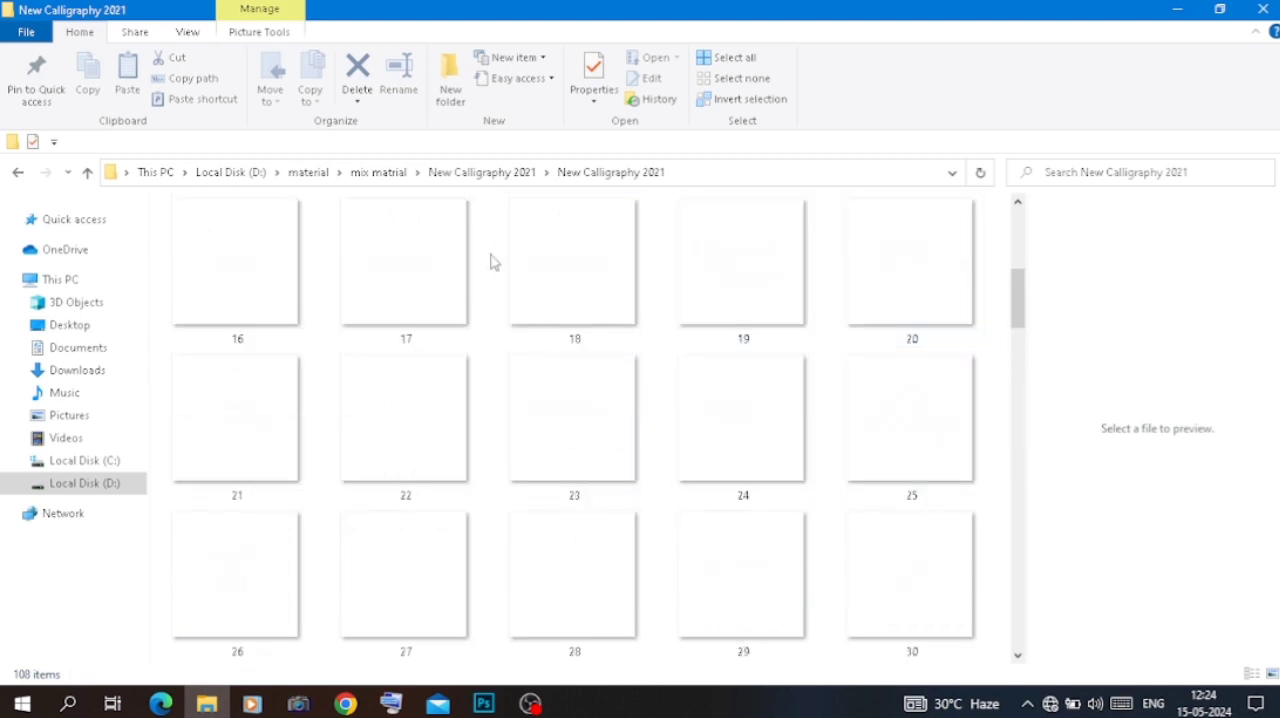
scroll(286, 286, "down", 15)
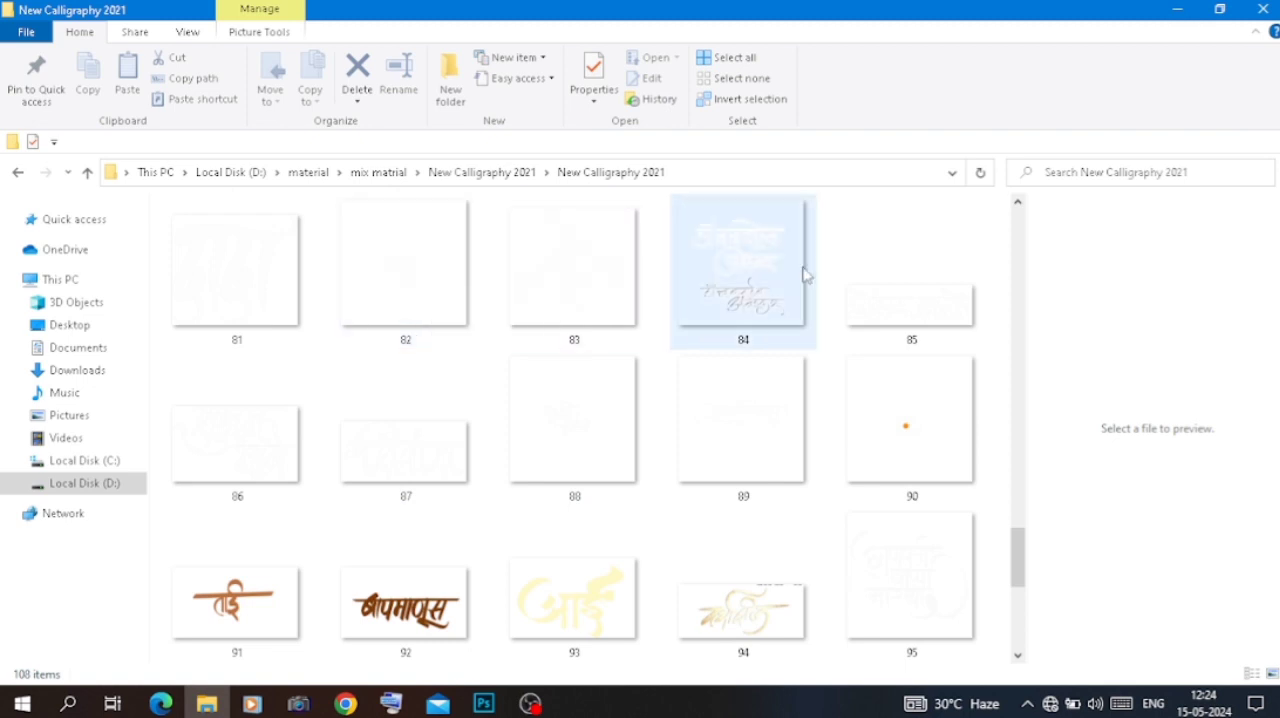
scroll(914, 586, "down", 4)
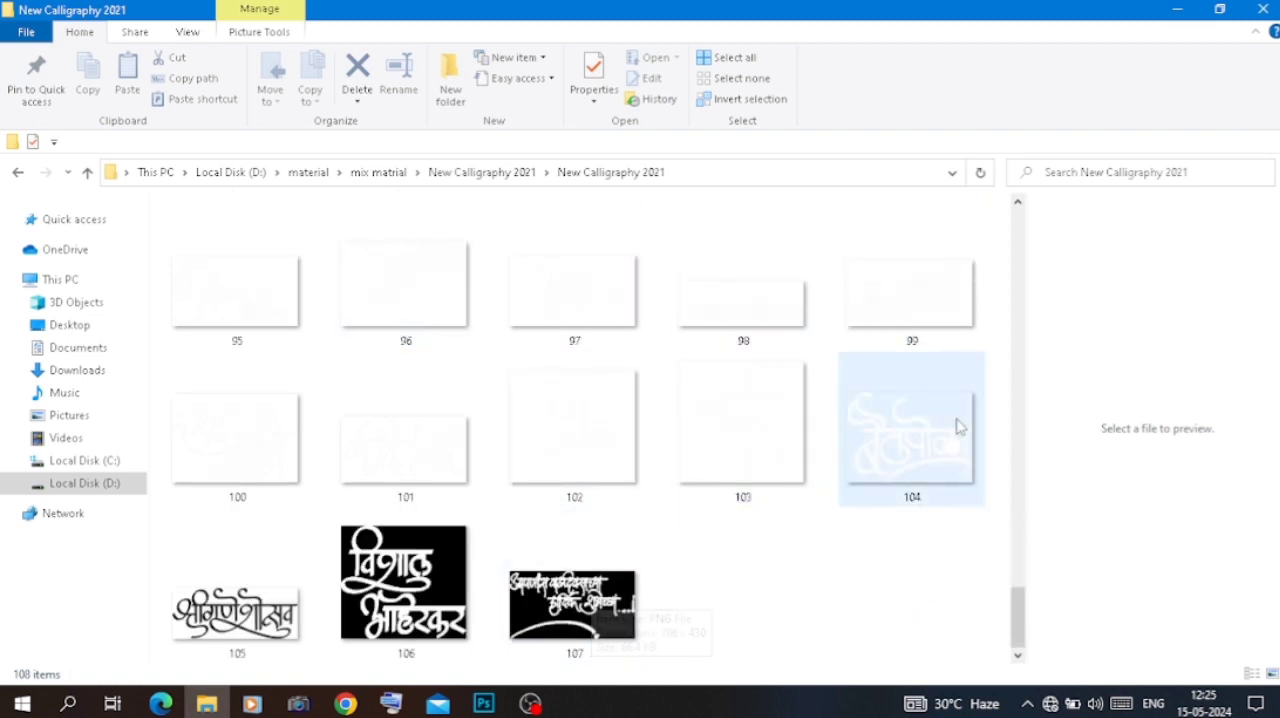
left_click(608, 572)
left_click_drag(597, 681, 657, 398)
left_click_drag(580, 368, 678, 253)
key("Return")
key("ctrl+plus")
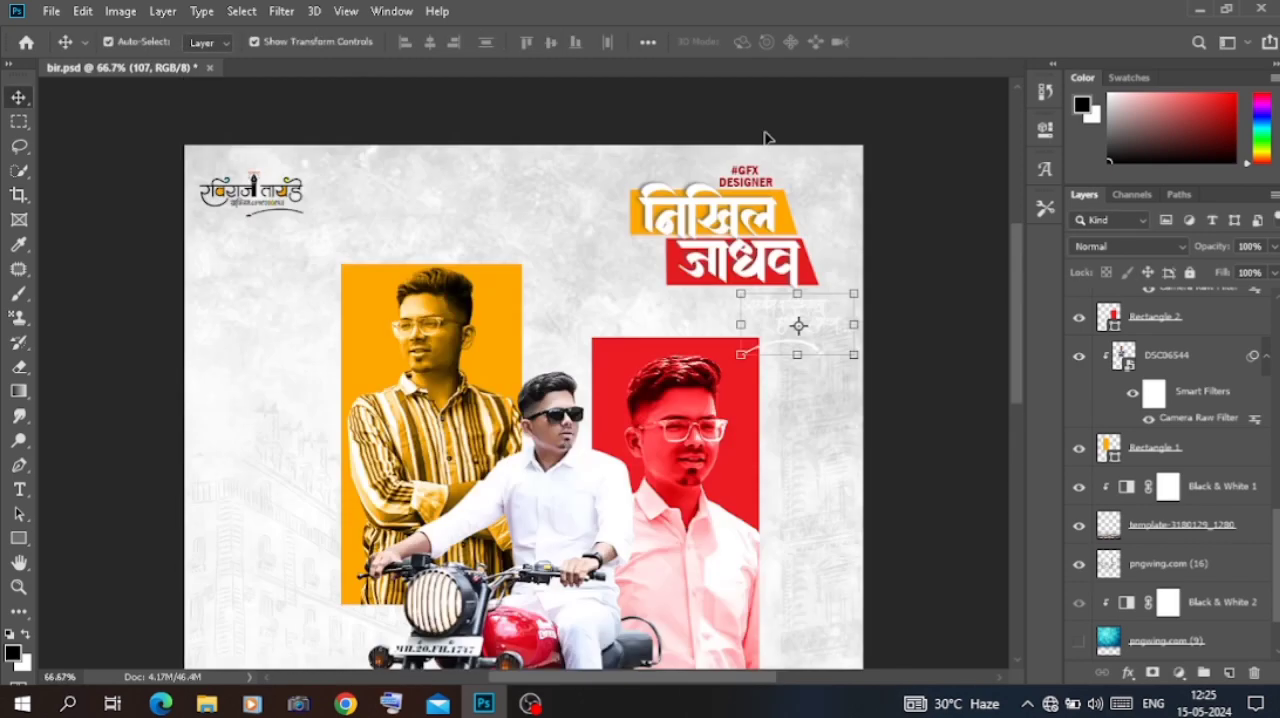
Step: Invert the white birthday-greeting calligraphy so it becomes black
key("ctrl+i")
left_click(855, 325)
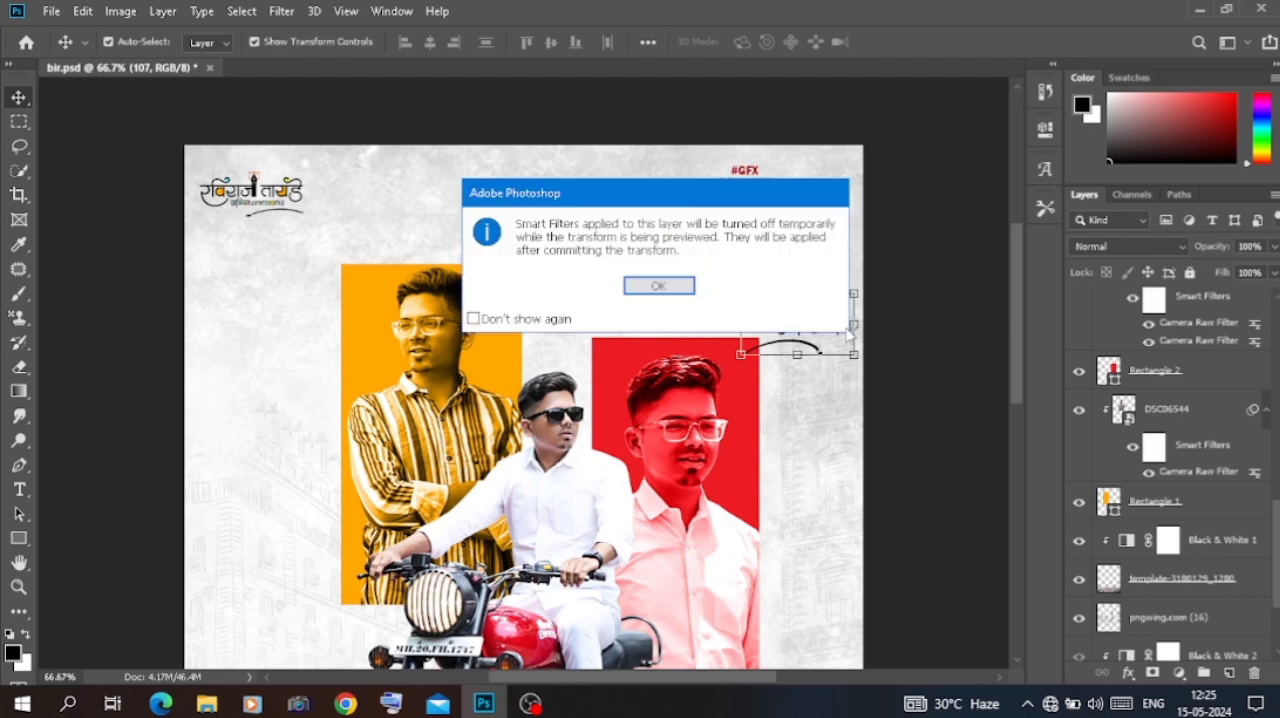
left_click(678, 287)
key("Return")
Step: Scale the black greeting calligraphy to 17.88% and position it just beneath the red name bar
key("ctrl+plus")
key("ctrl+plus")
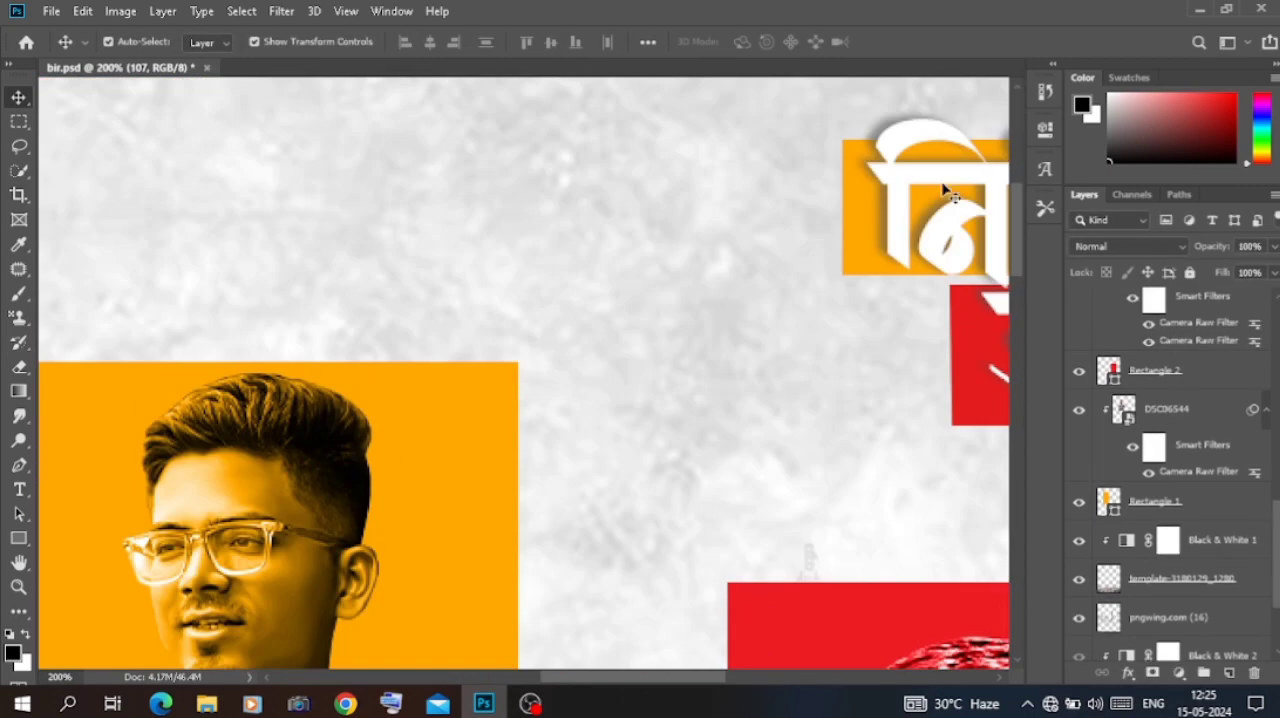
left_click_drag(561, 677, 711, 677)
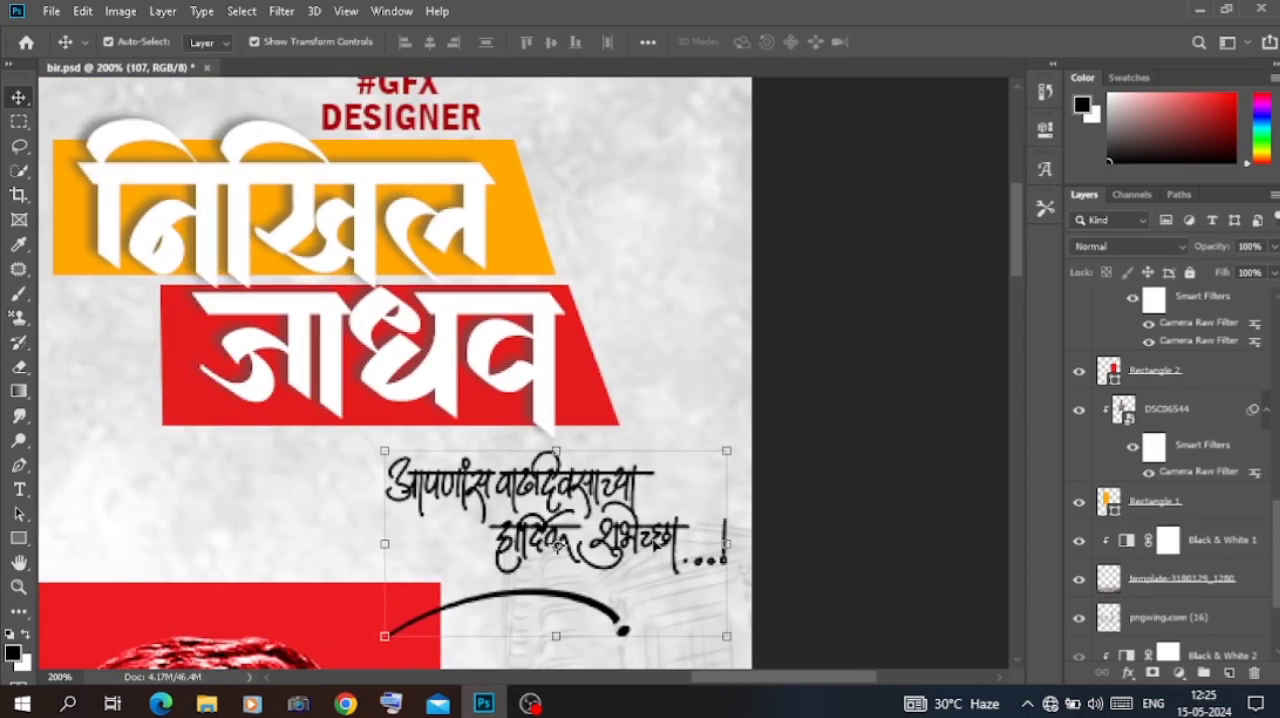
left_click_drag(556, 545, 483, 490)
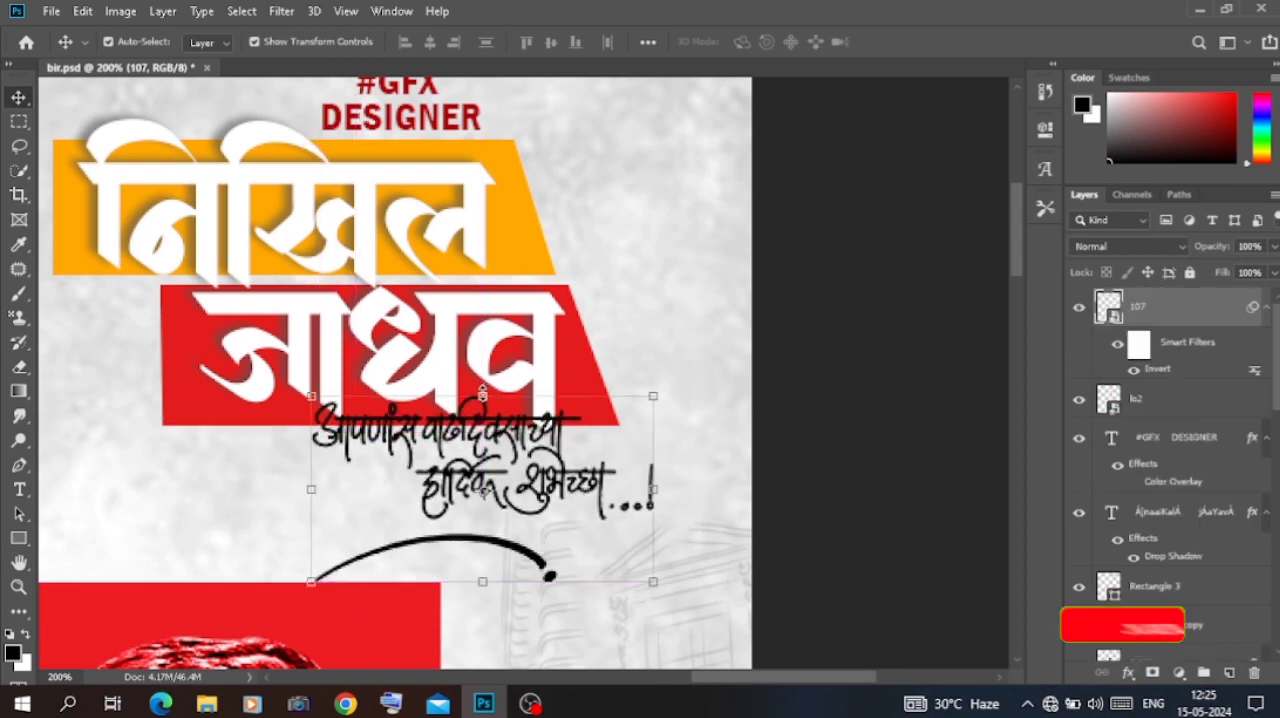
key("ctrl+t")
left_click(650, 287)
left_click_drag(482, 395, 481, 437)
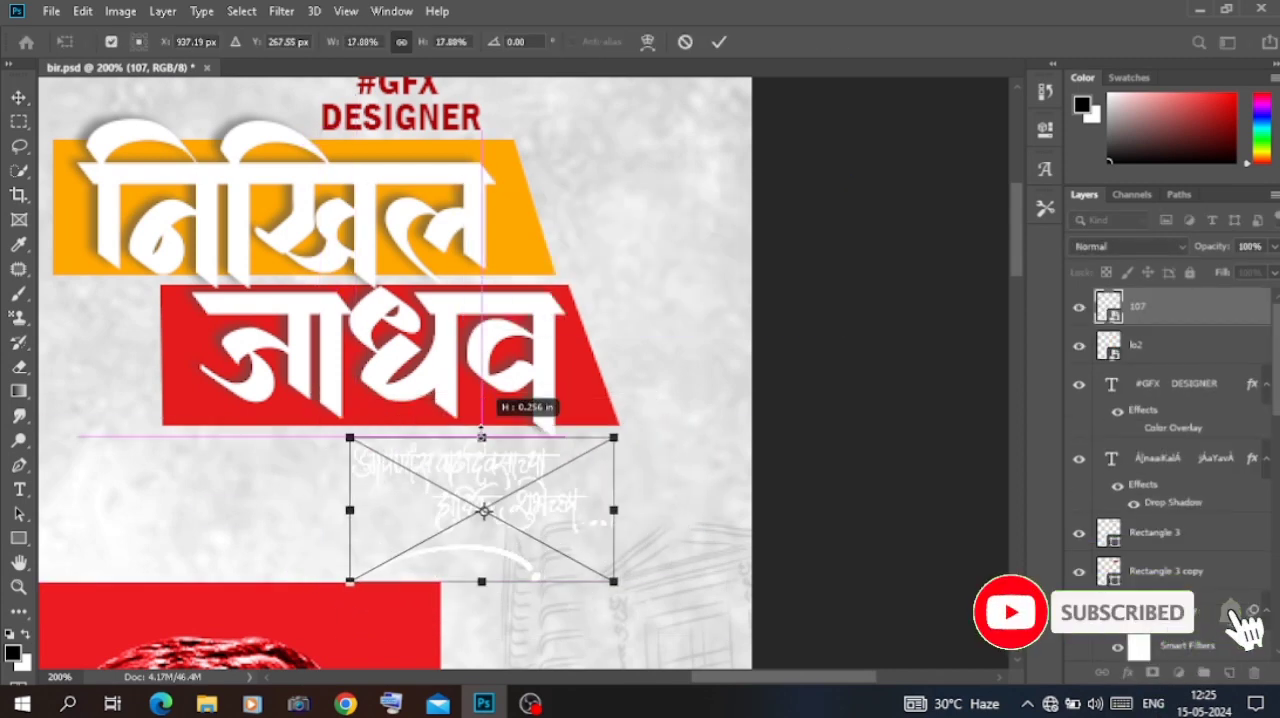
left_click_drag(529, 506, 463, 497)
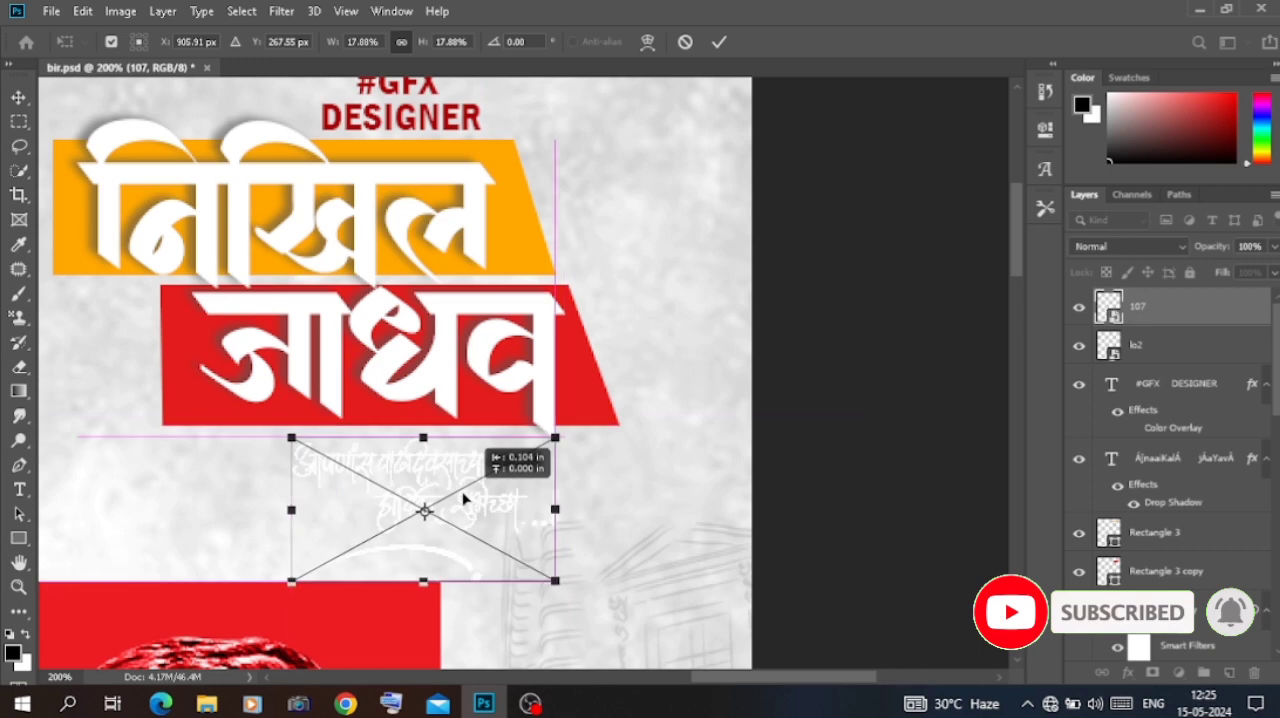
key("Return")
key("ctrl+minus")
key("ctrl+minus")
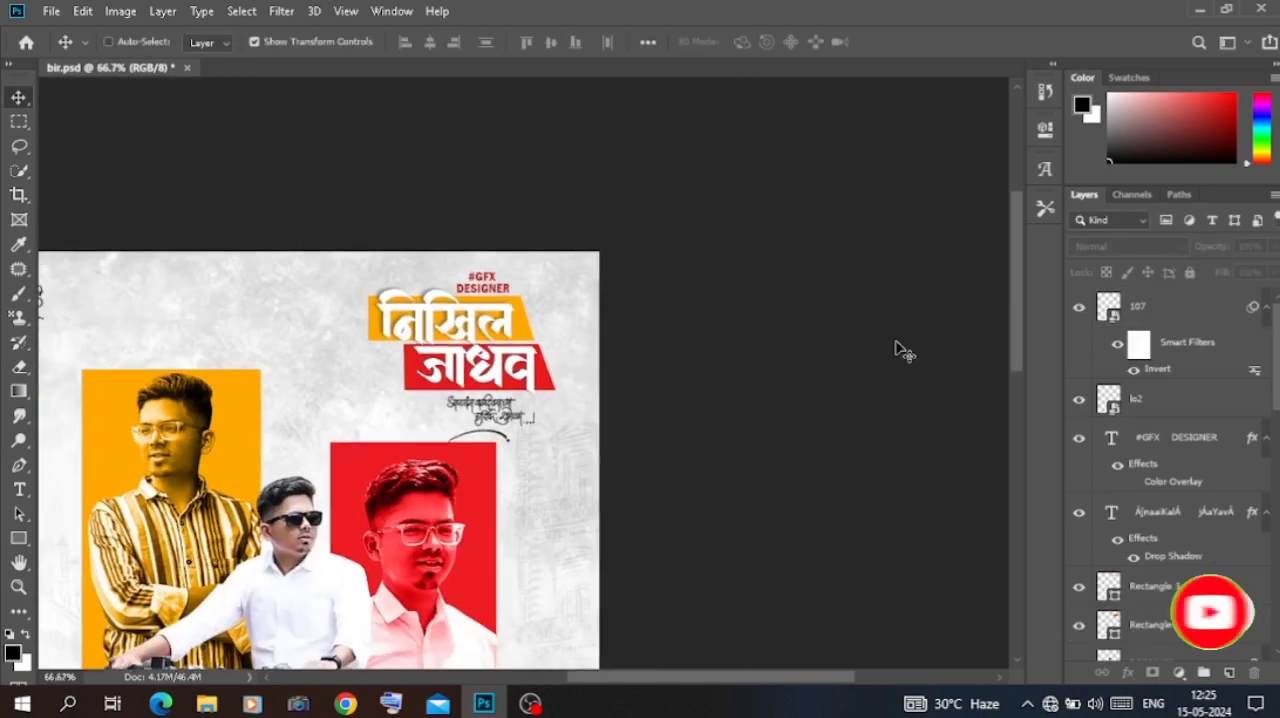
key("ctrl+minus")
key("ctrl+minus")
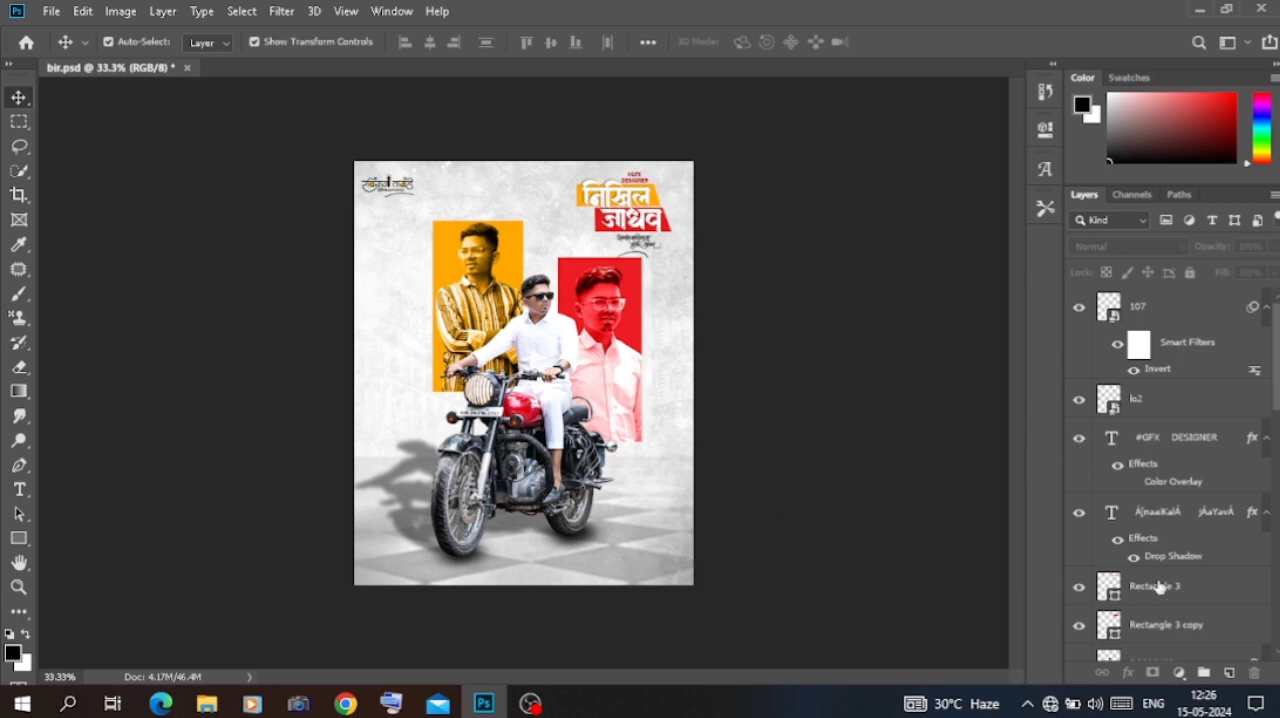
Step: Add a Color Balance adjustment layer above Rectangle 3 with midtones cyan-red -6, magenta-green +16 and yellow-blue +8
scroll(1158, 588, "down", 5)
scroll(1158, 450, "up", 5)
left_click(1163, 592)
left_click(1178, 672)
left_click(1174, 506)
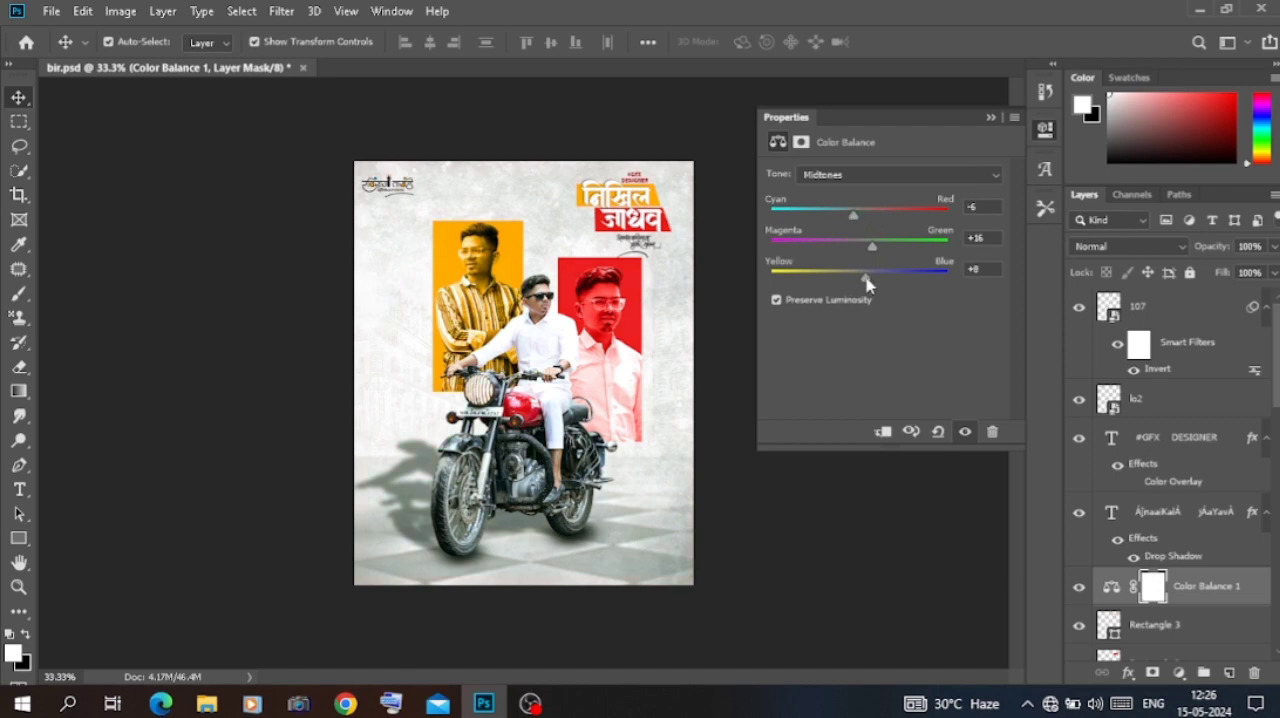
left_click(1044, 129)
Step: Try 3D LUT looks from Candlelight.CUBE to TensionGreen.3DL on a Color Lookup layer above Rectangle 3, and delete that layer
left_click(1188, 620)
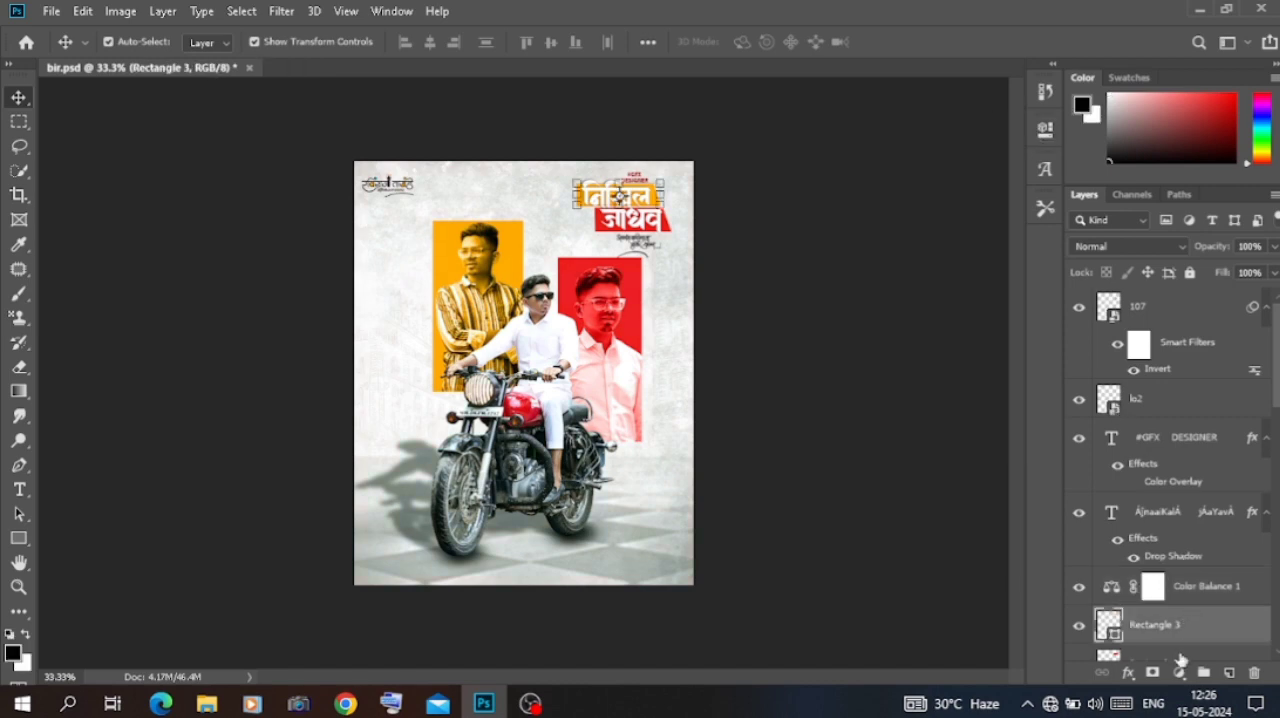
left_click(1178, 672)
left_click(1174, 565)
left_click(903, 172)
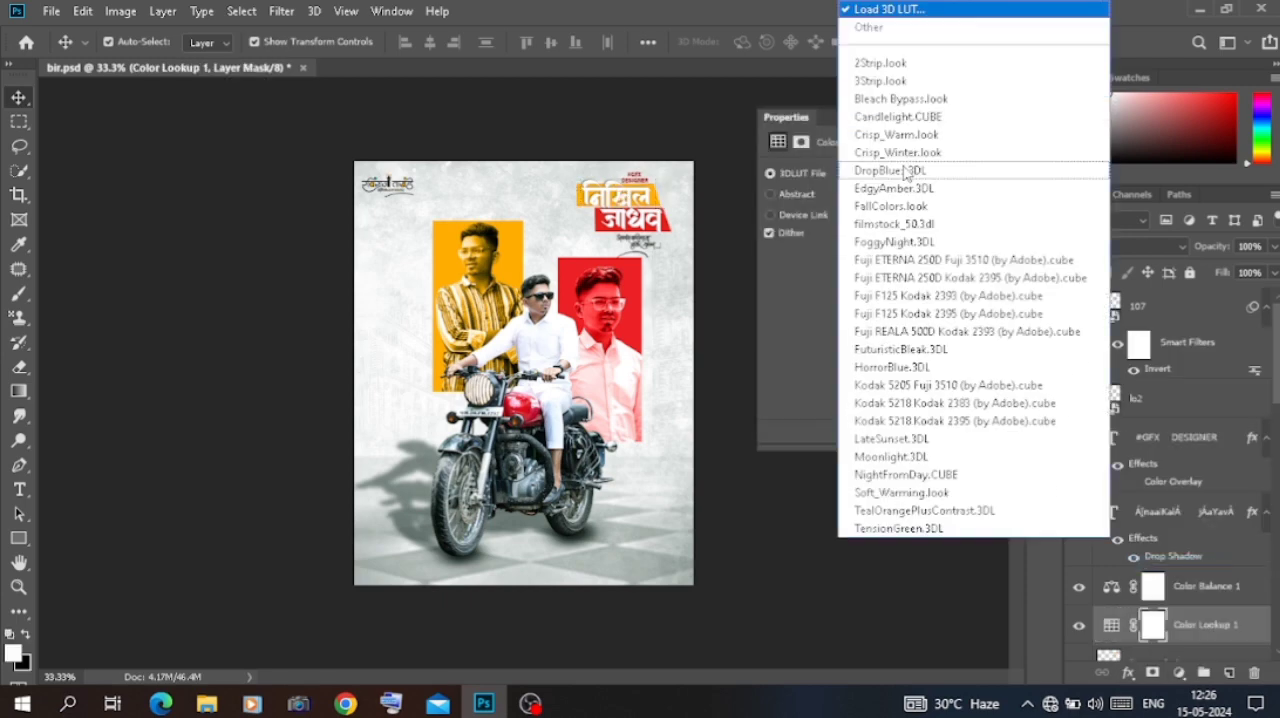
left_click(884, 85)
key("Down")
key("Down")
key("Down")
key("Down")
key("Down")
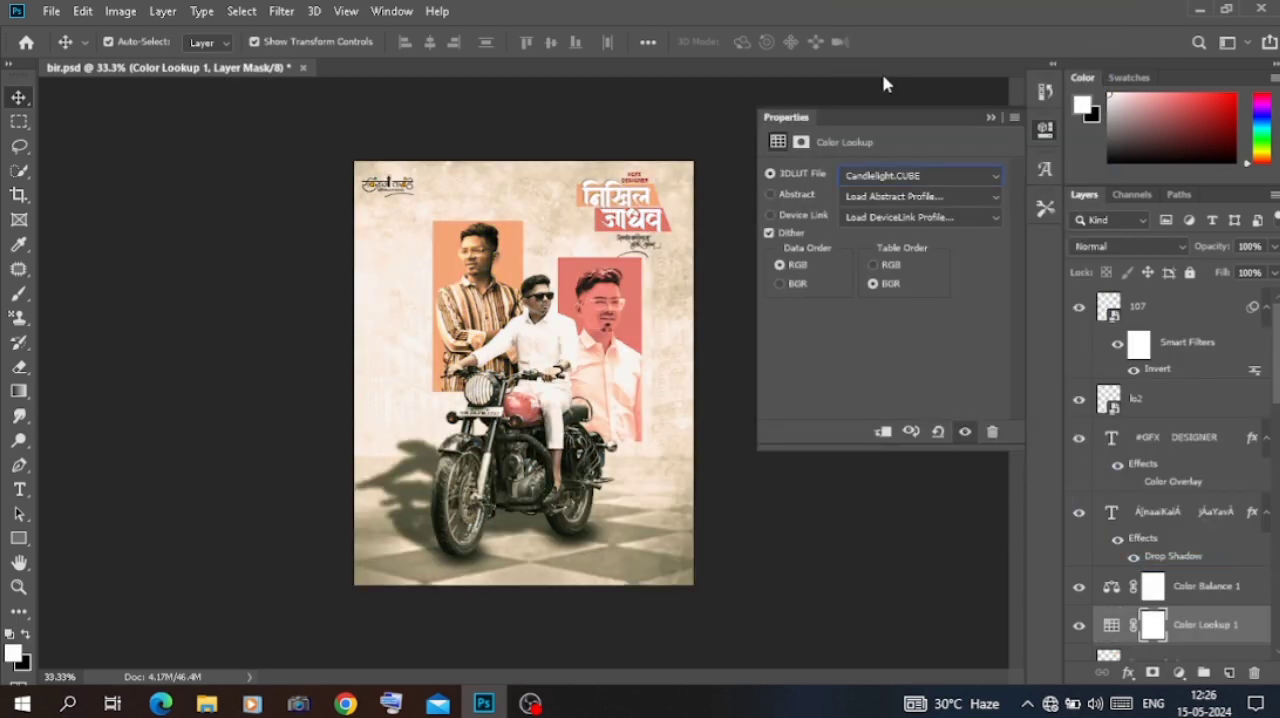
key("Down")
key("Down")
key("Down")
key("Down")
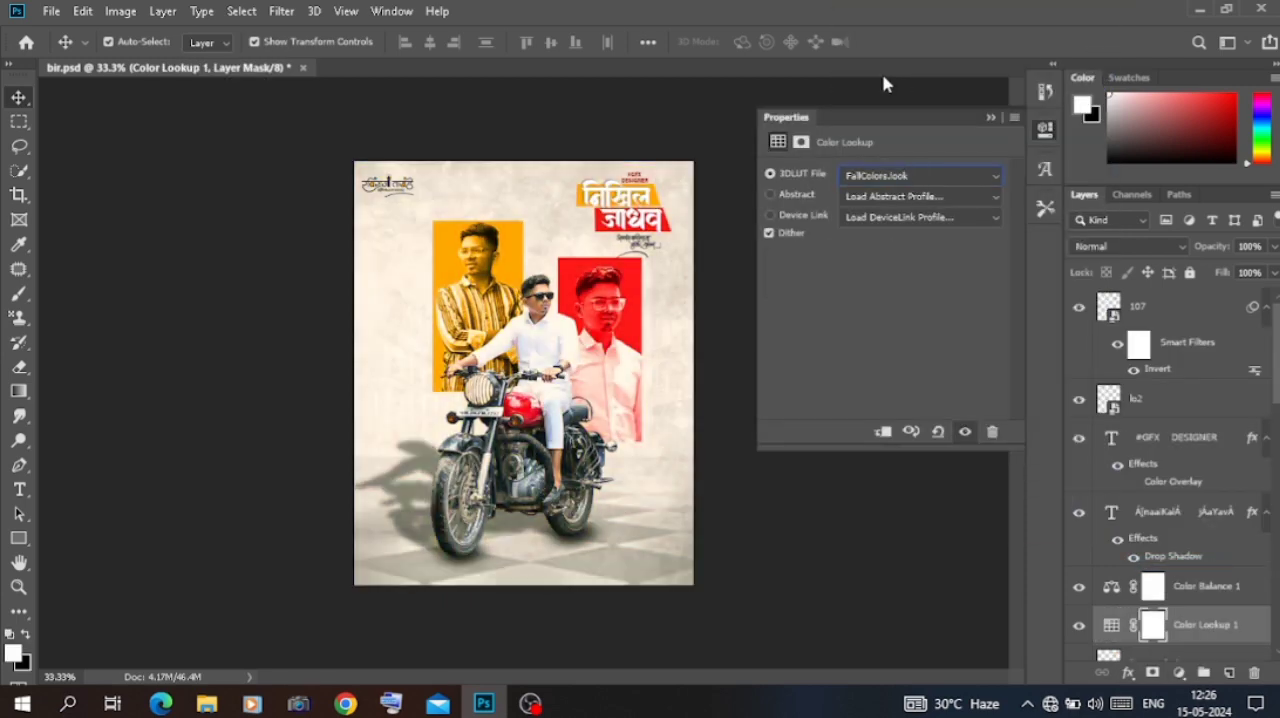
key("Down")
key("Down")
key("Down")
key("Down")
key("Down")
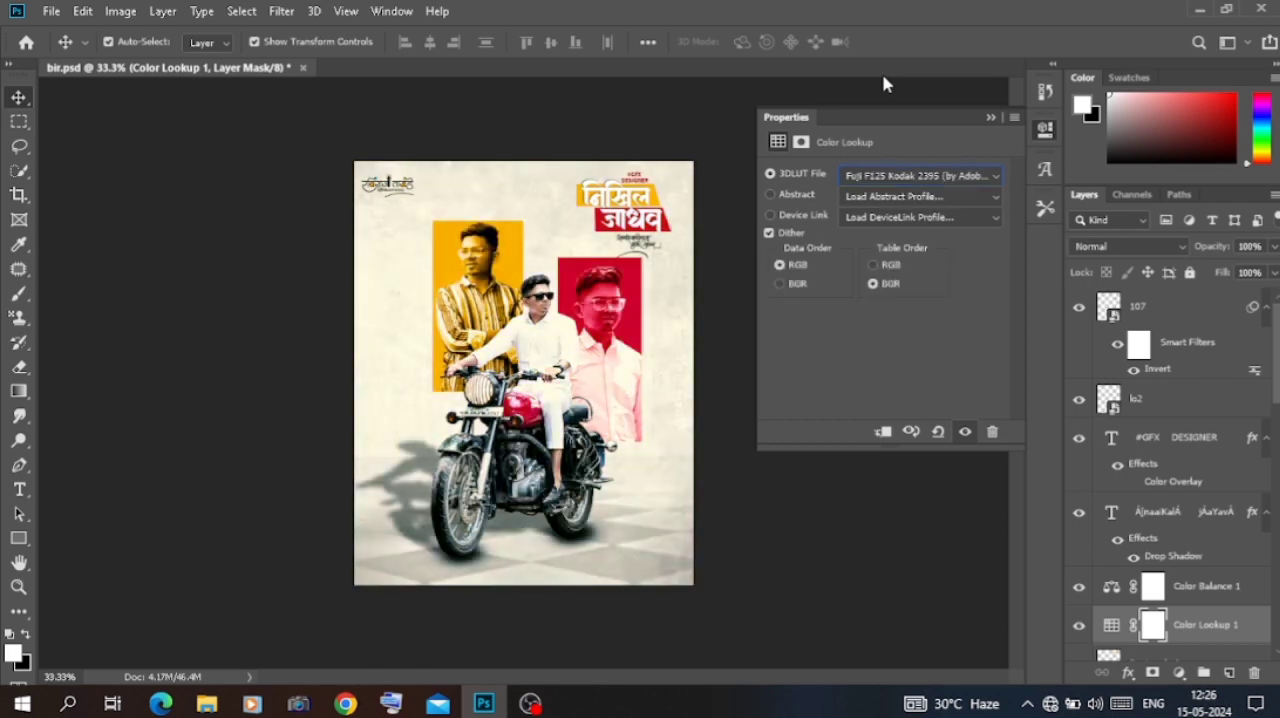
key("Down")
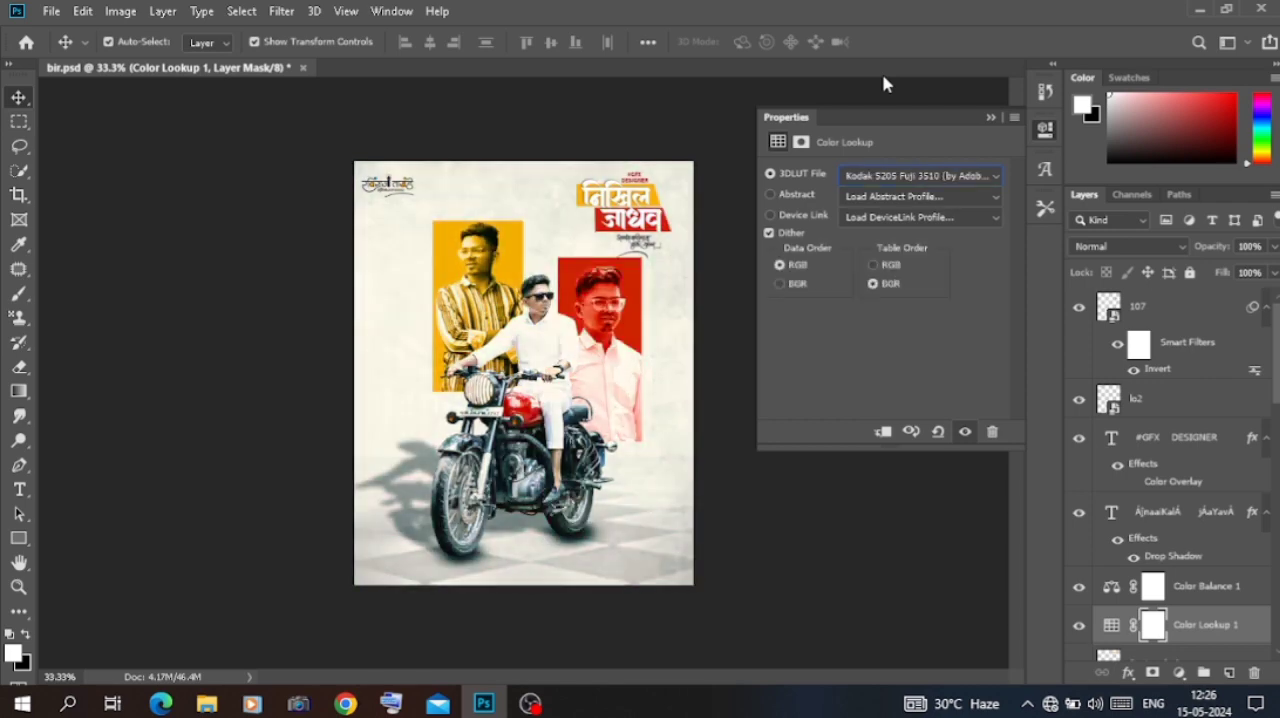
key("Down")
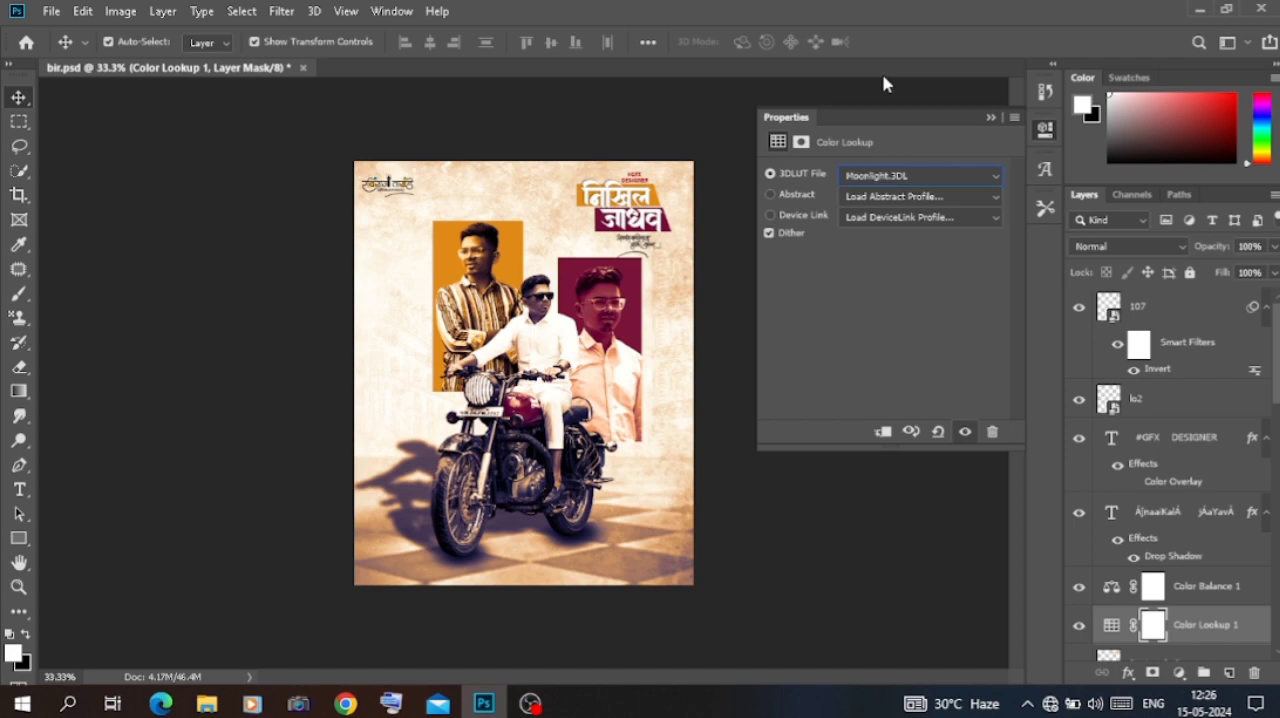
key("Down")
key("Down")
key("Down")
key("Down")
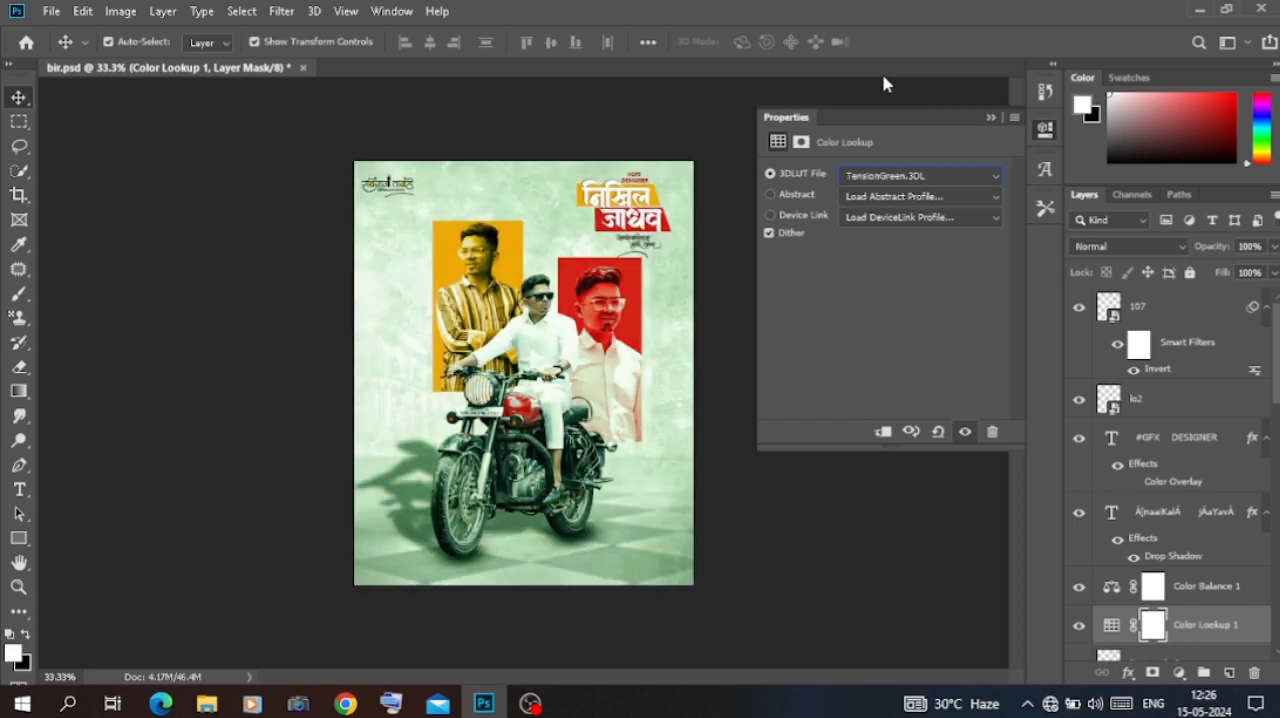
left_click(1013, 106)
key("Delete")
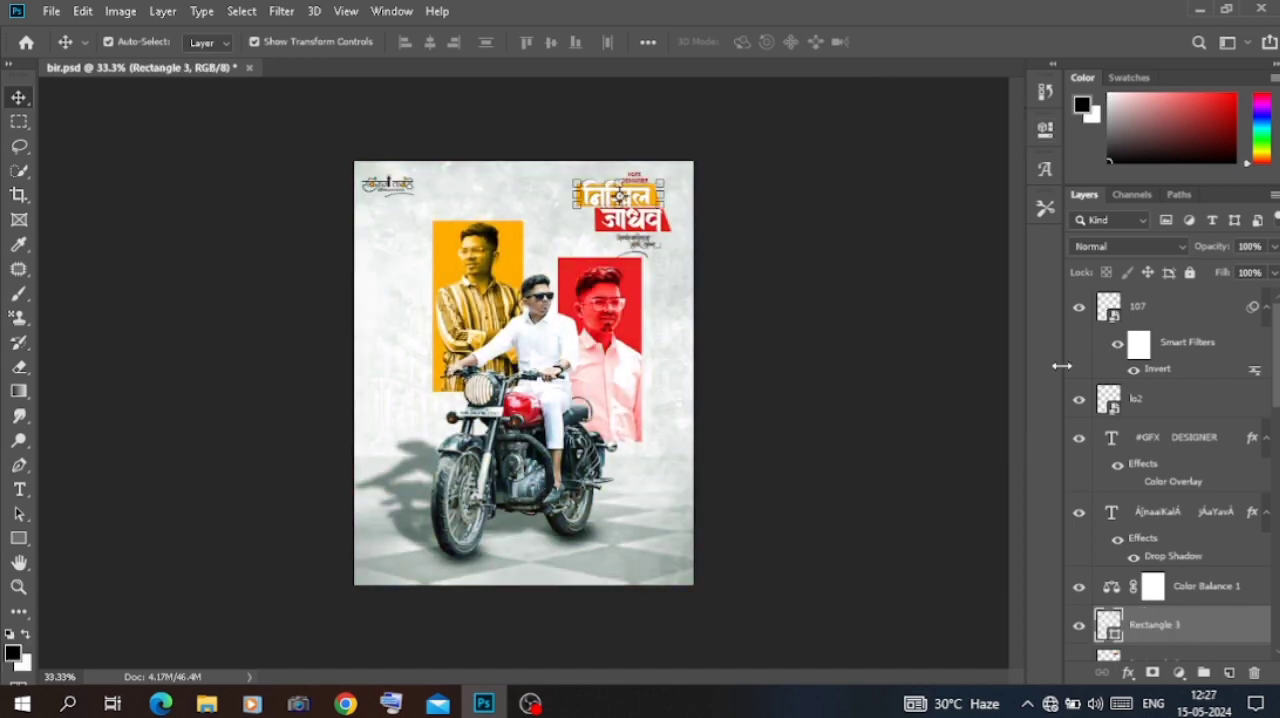
Step: Add a Color Lookup adjustment layer above the template-3180129_1280 layer and preview 3D LUTs up to filmstock_50.3dl
scroll(1218, 665, "down", 5)
left_click(1189, 455)
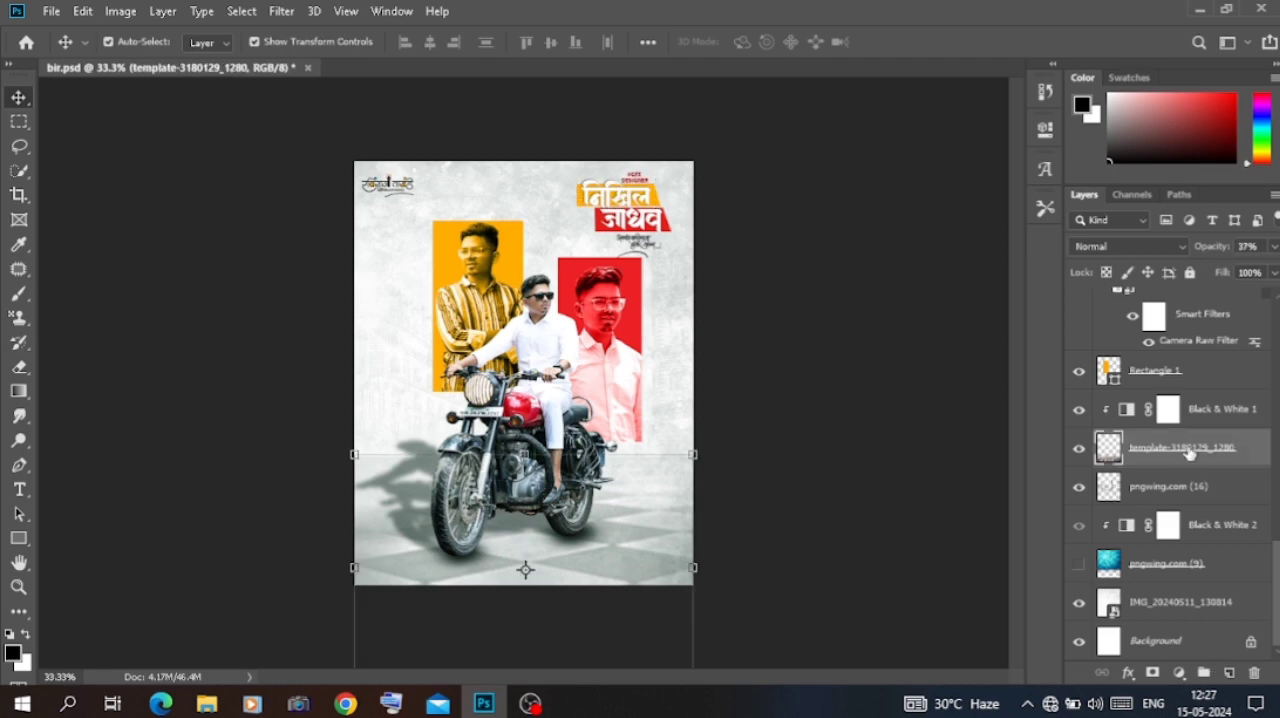
left_click(1179, 672)
left_click(1158, 569)
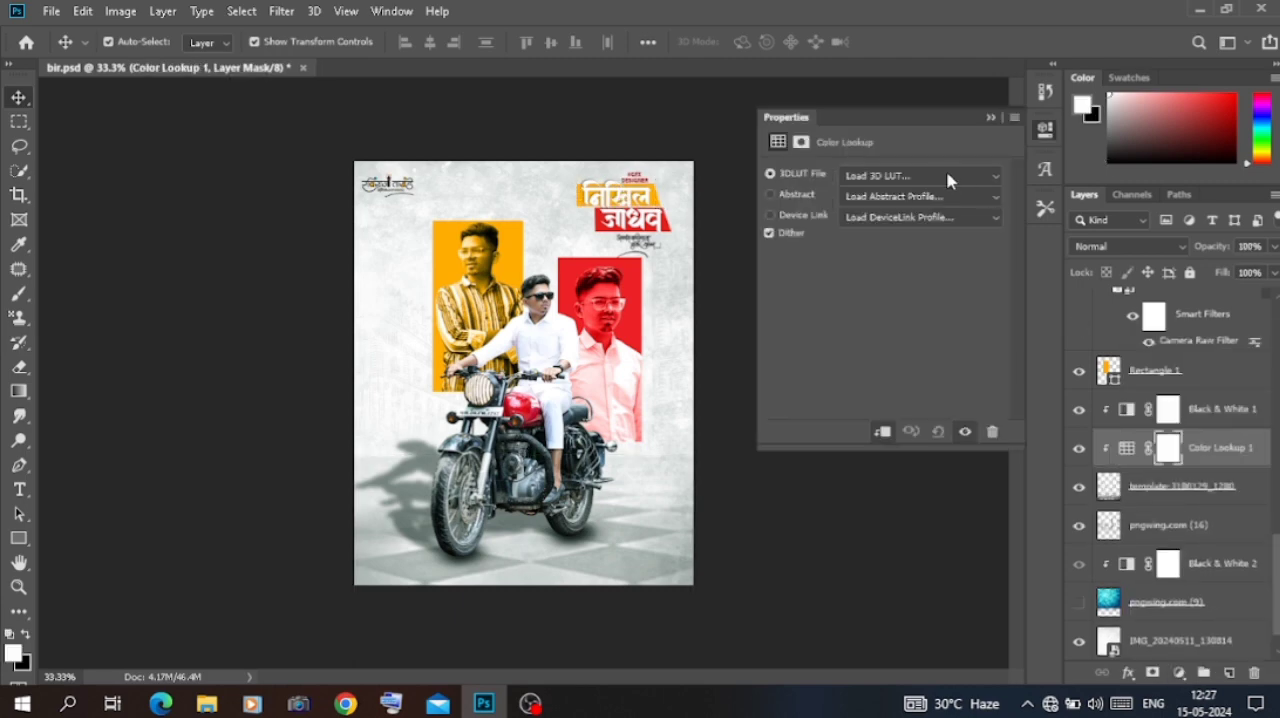
left_click(900, 173)
left_click(895, 66)
key("Down")
key("Down")
key("Down")
key("Down")
key("Down")
key("Down")
key("Down")
key("Down")
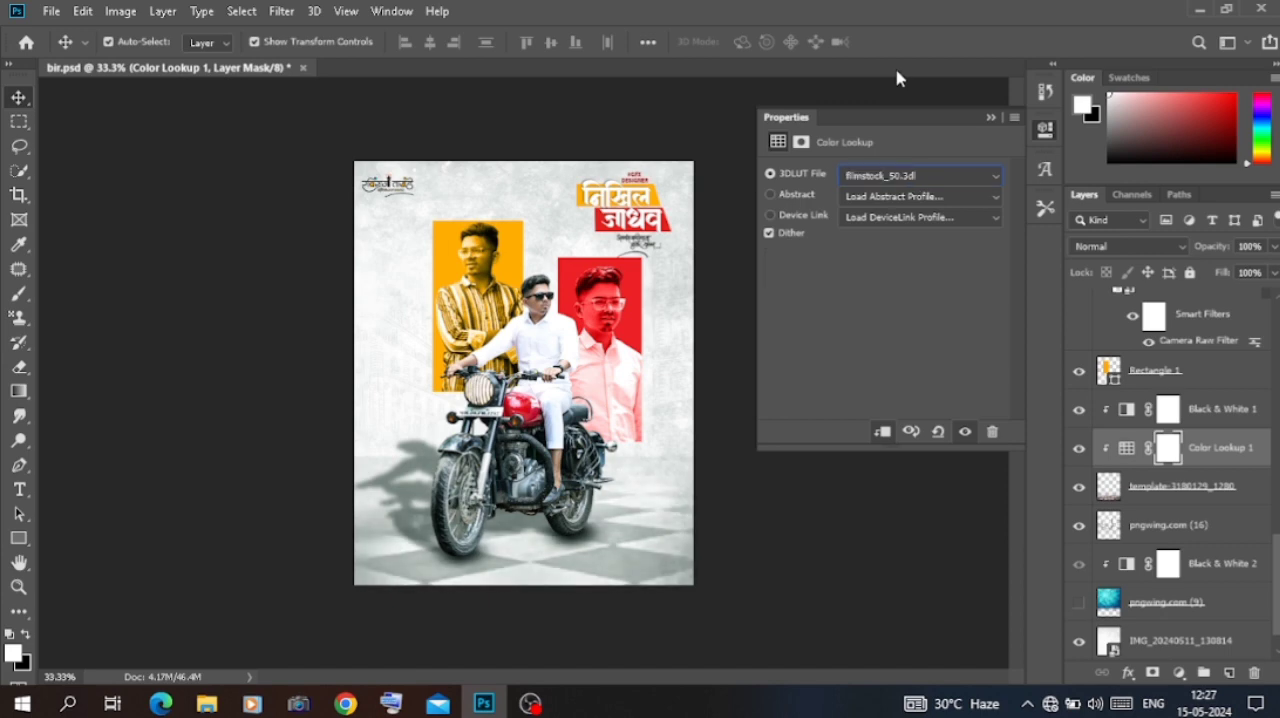
Step: Unclip the Color Lookup layer and apply the Moonlight.3DL look at 72% opacity
left_click(877, 433)
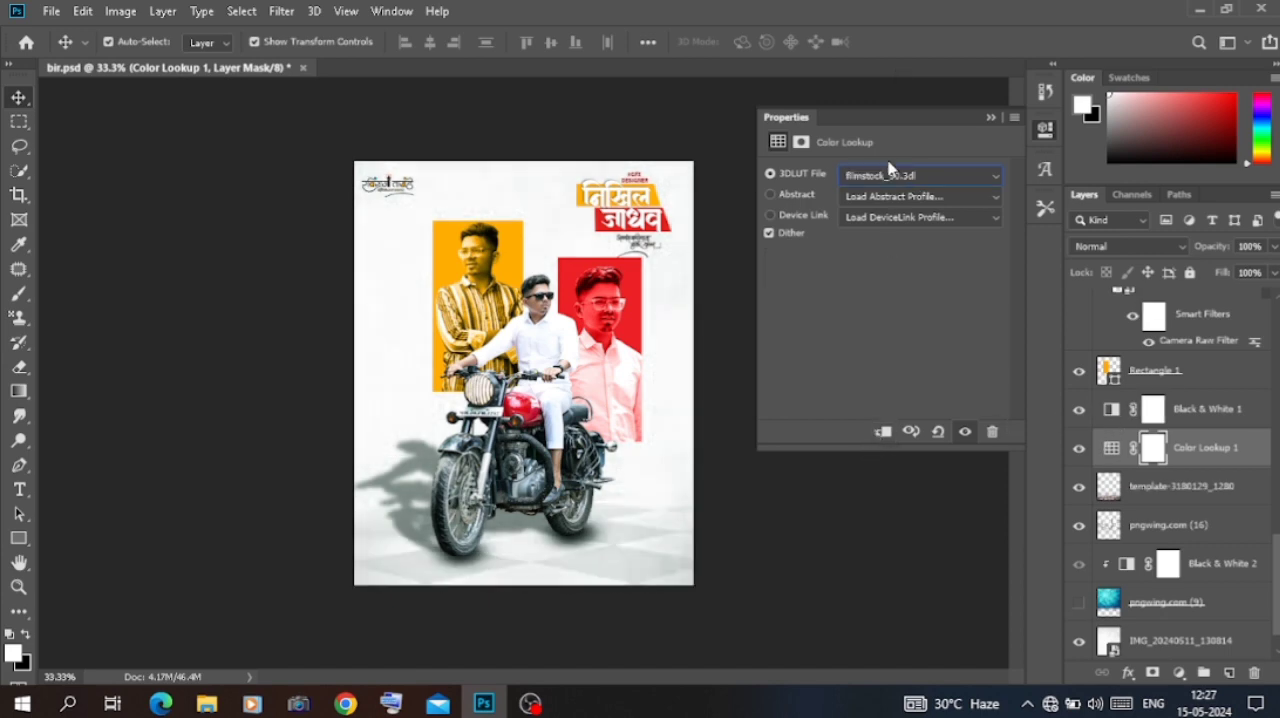
scroll(891, 178, "down", 2)
scroll(891, 178, "up", 1)
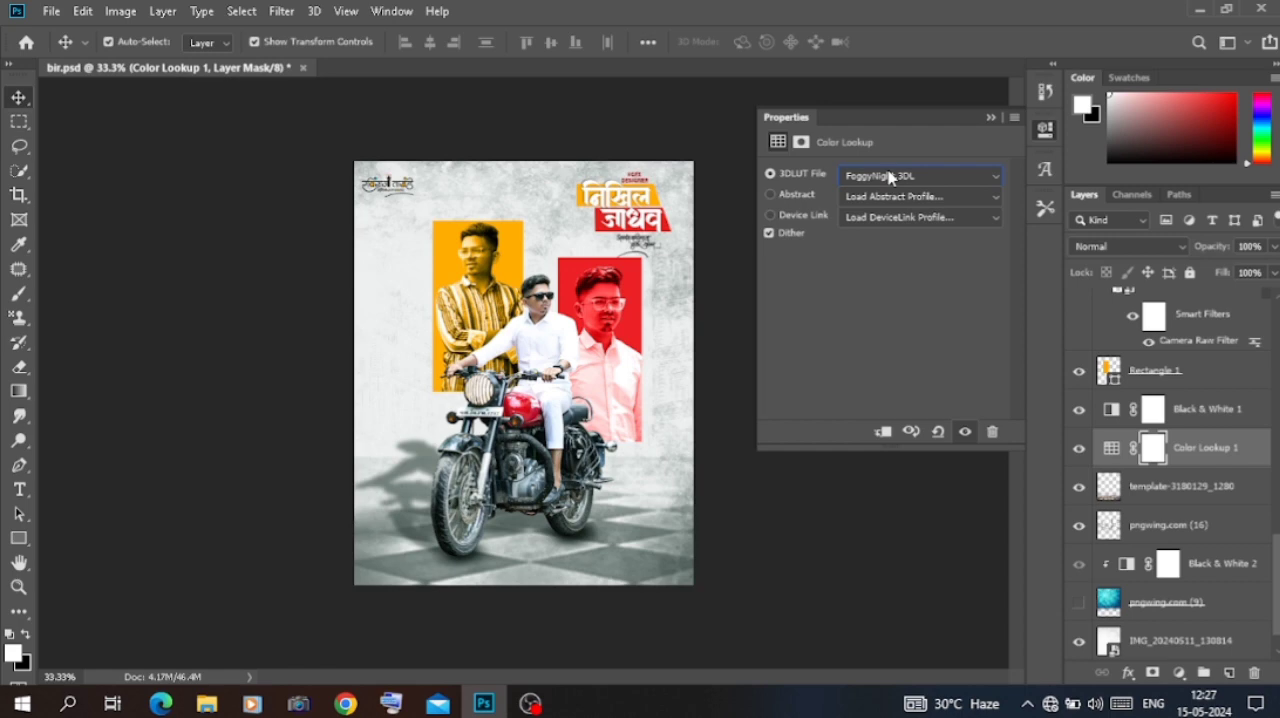
scroll(891, 178, "down", 3)
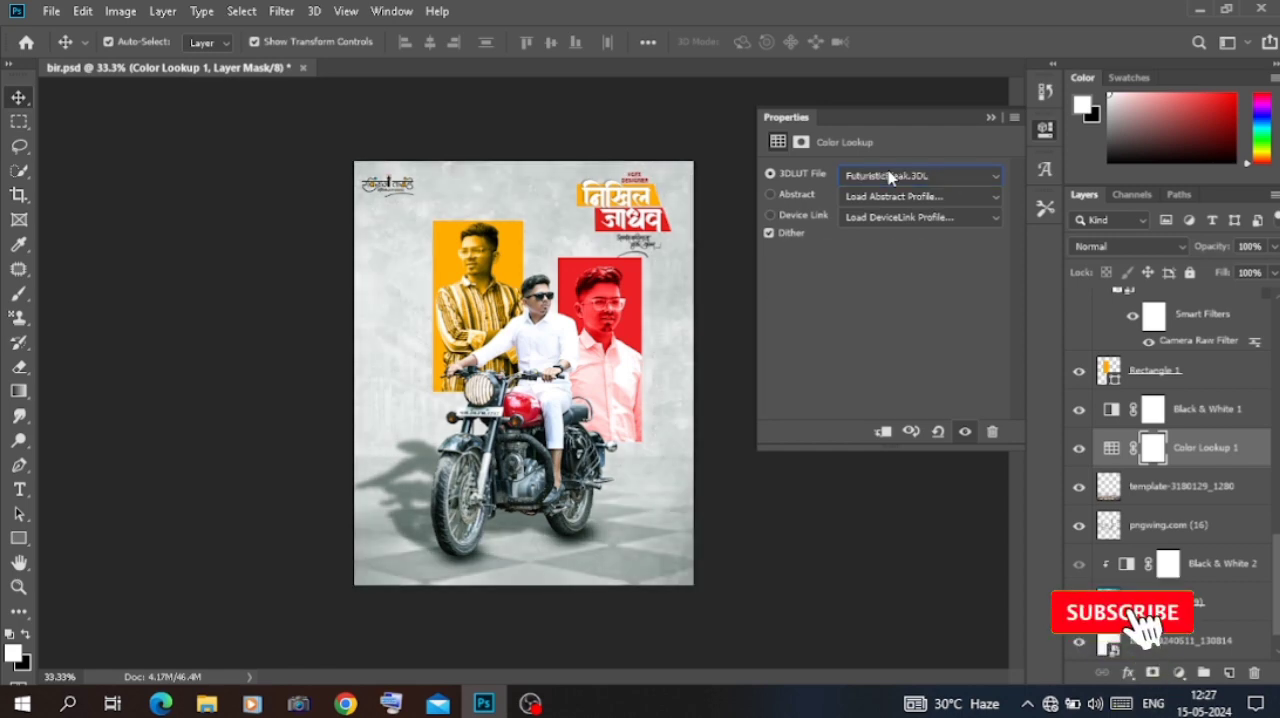
scroll(891, 178, "down", 1)
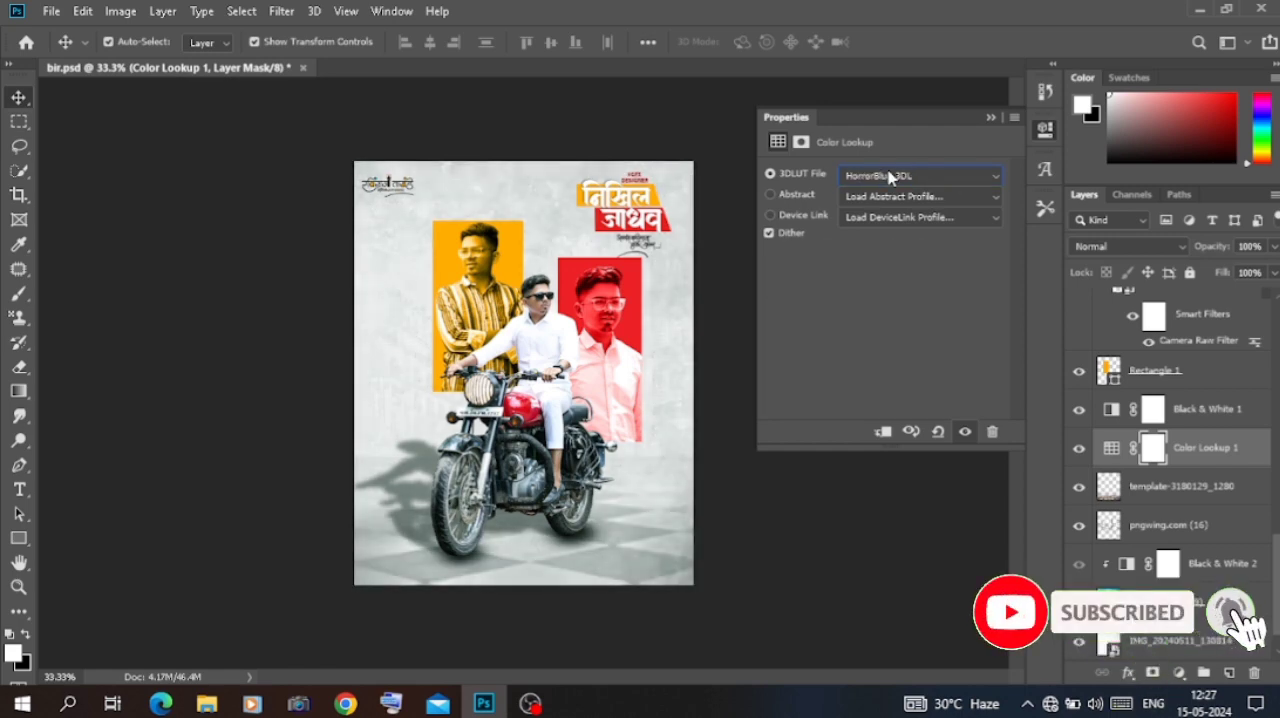
scroll(889, 176, "down", 4)
scroll(889, 176, "down", 1)
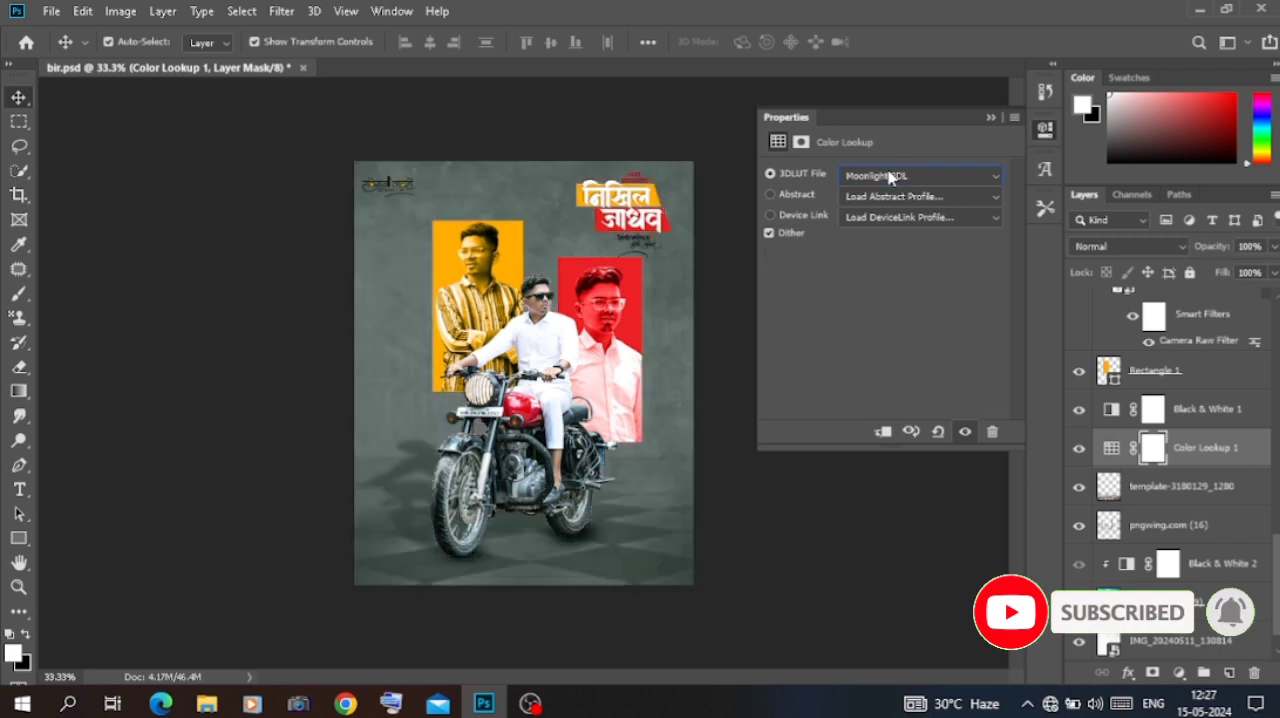
left_click(989, 118)
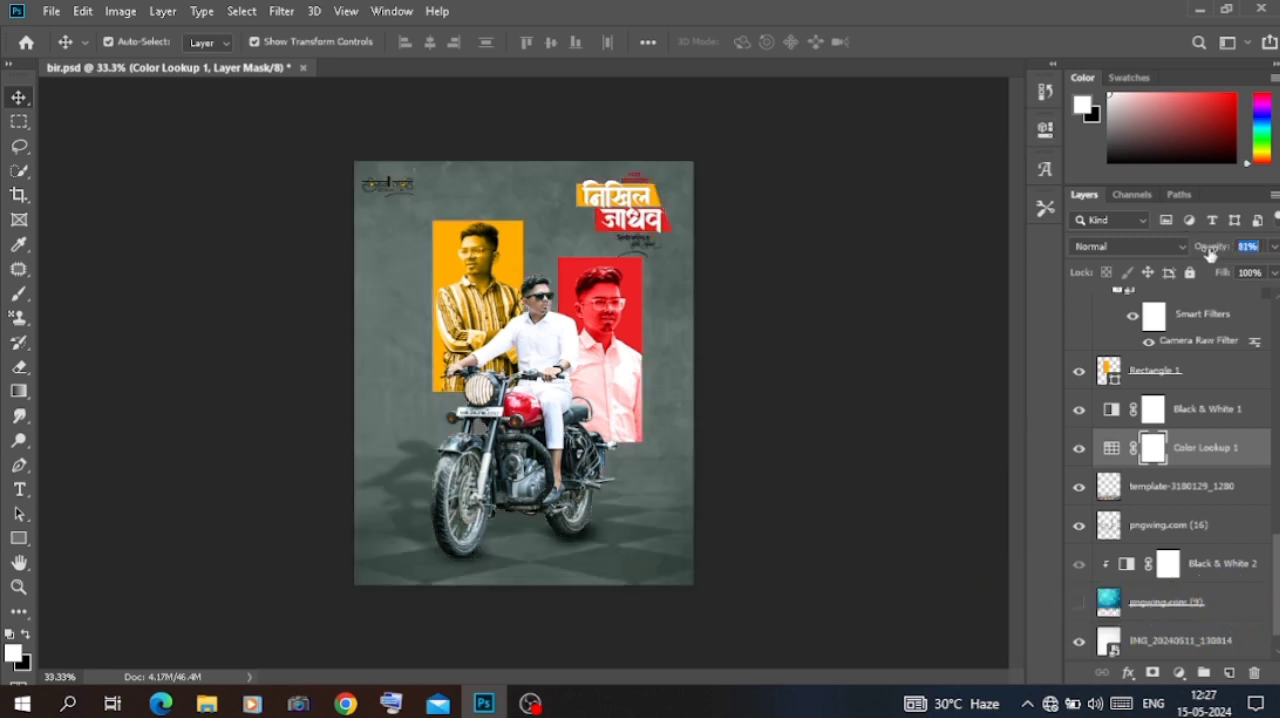
left_click_drag(1210, 253, 1203, 256)
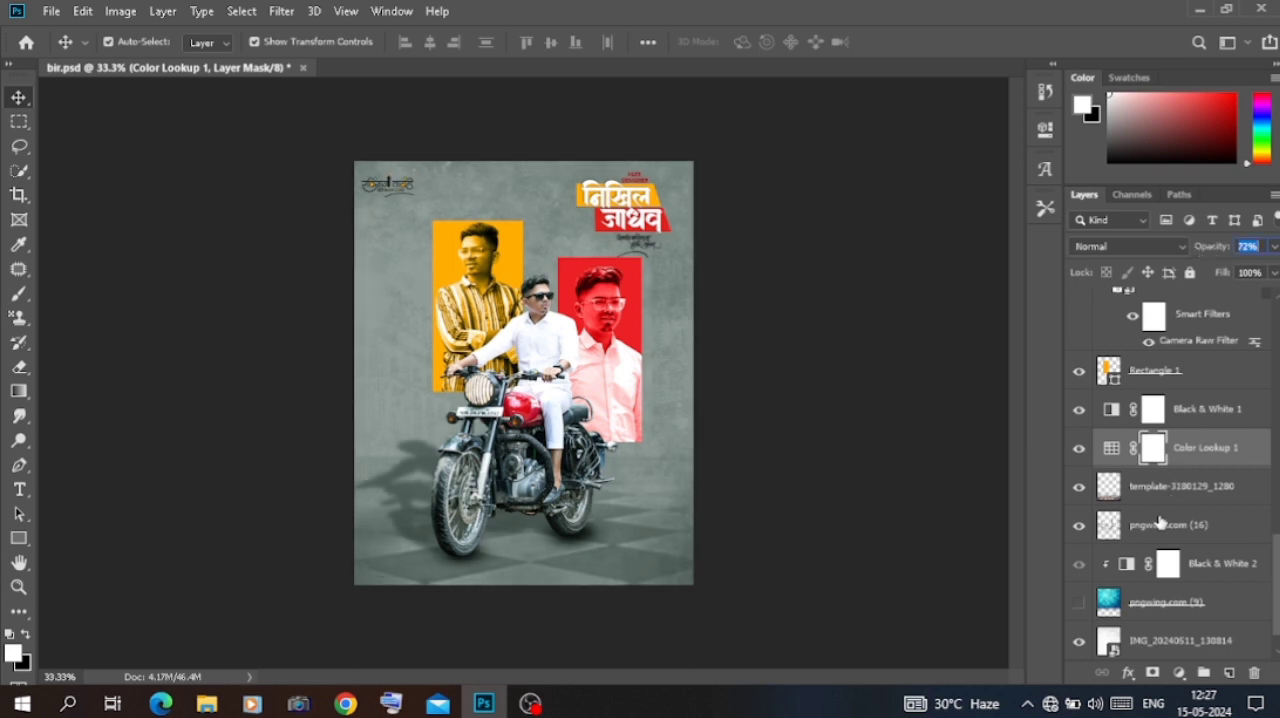
Step: Try the pngwing.com (16) splatter layer above the Color Lookup layer, inverted to dark and at 63% opacity
left_click_drag(1160, 521, 1180, 449)
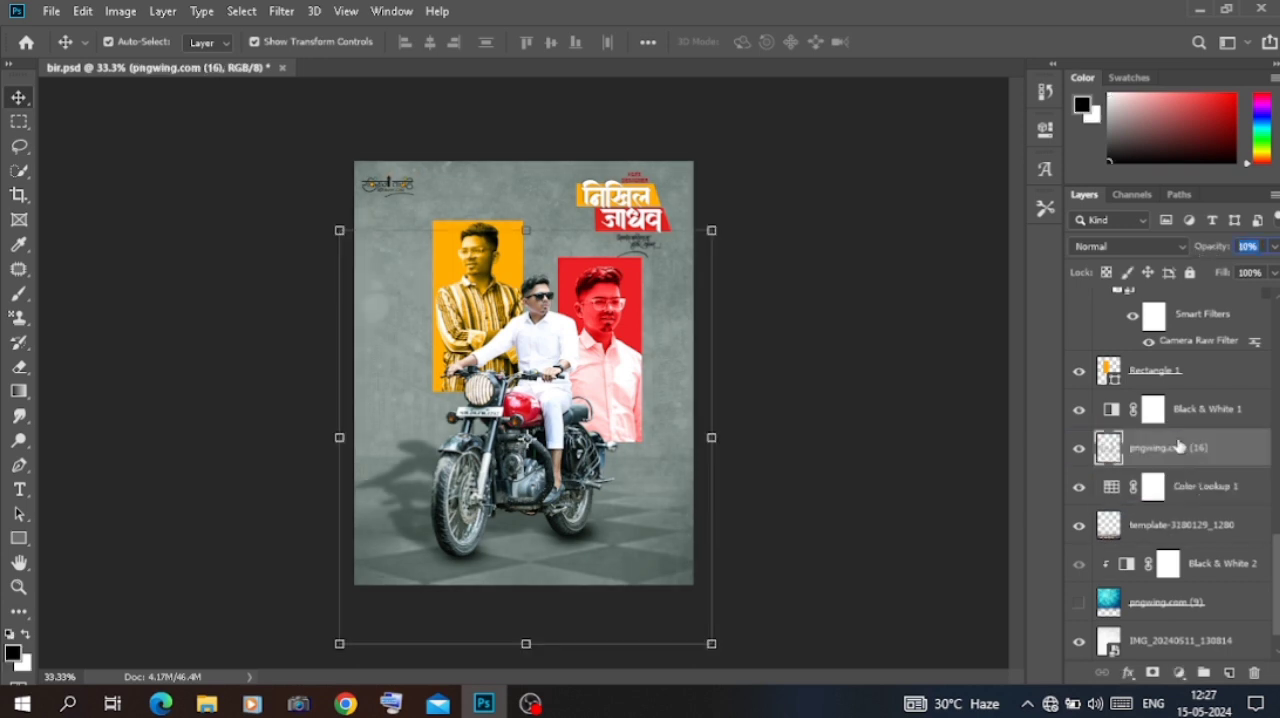
left_click_drag(1230, 255, 1160, 252)
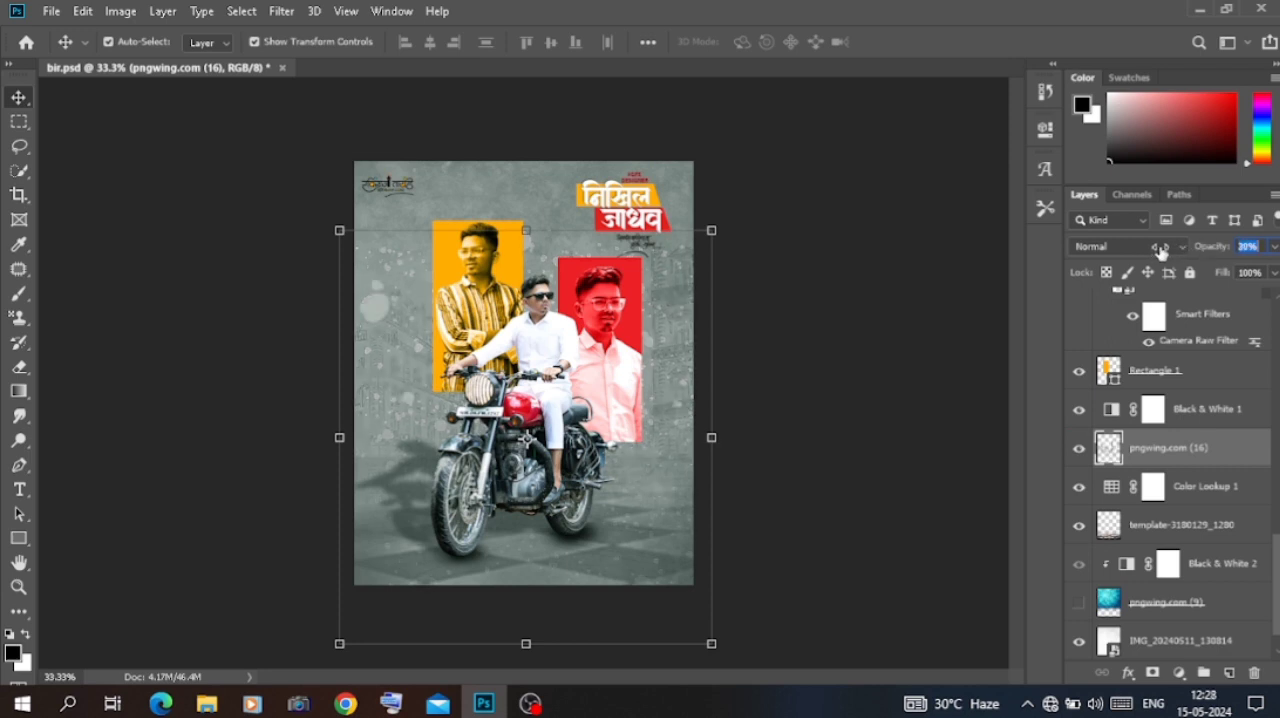
key("ctrl+i")
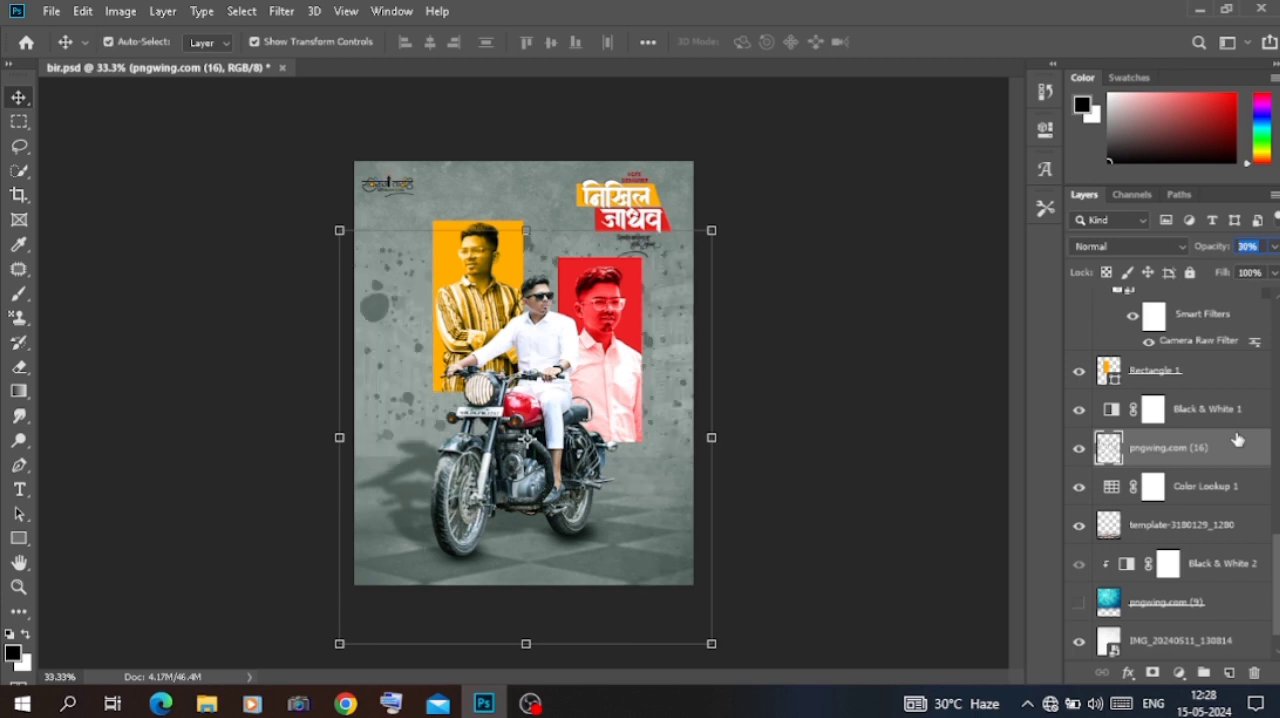
left_click_drag(1215, 255, 1247, 258)
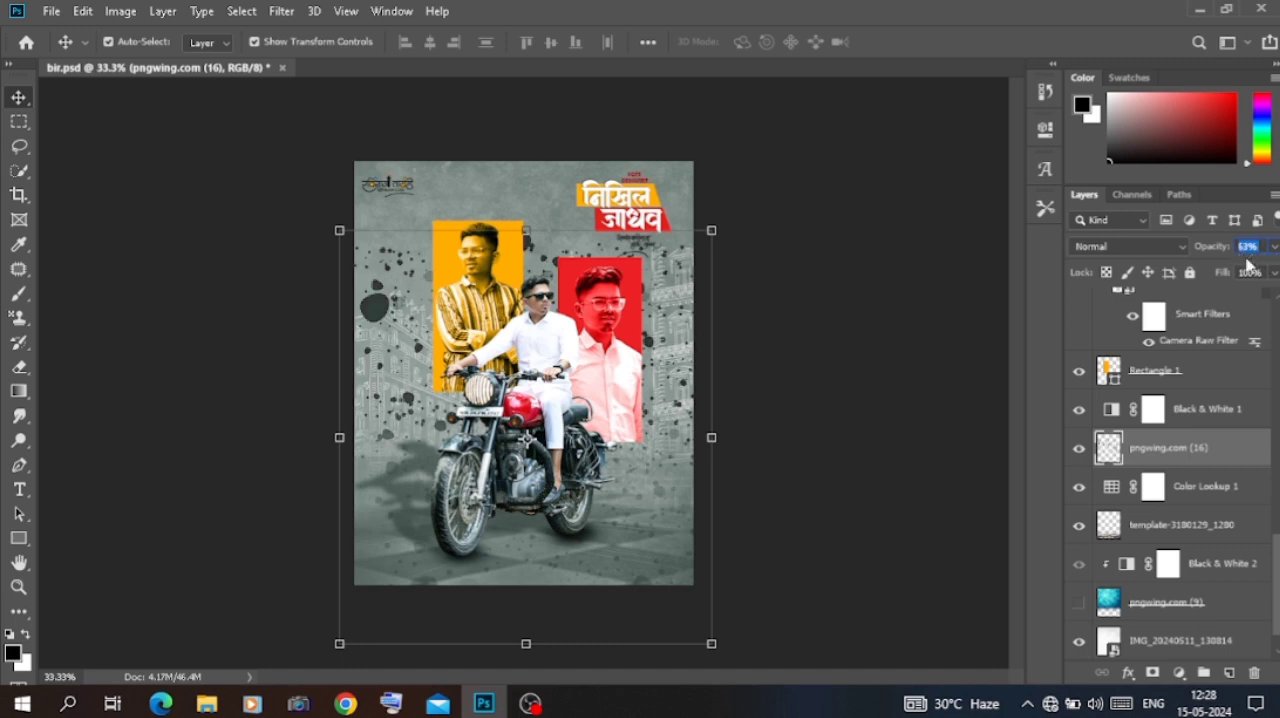
key("Return")
left_click(617, 274)
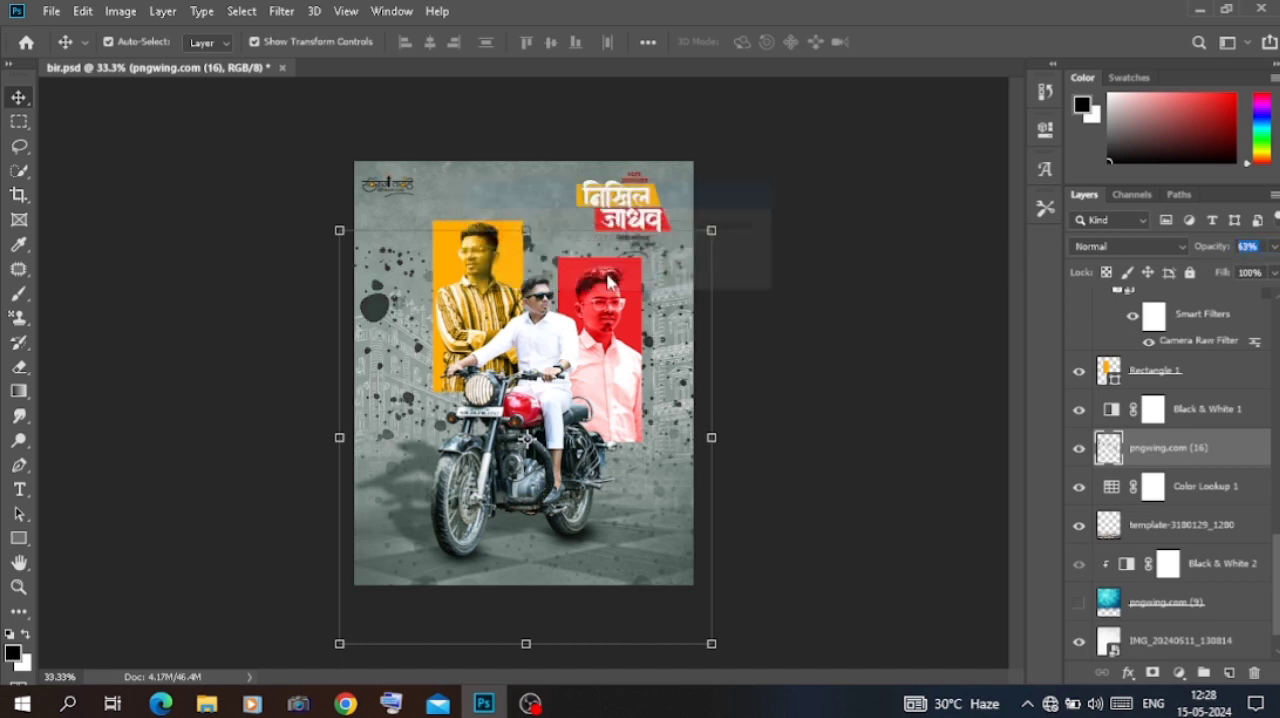
key("Return")
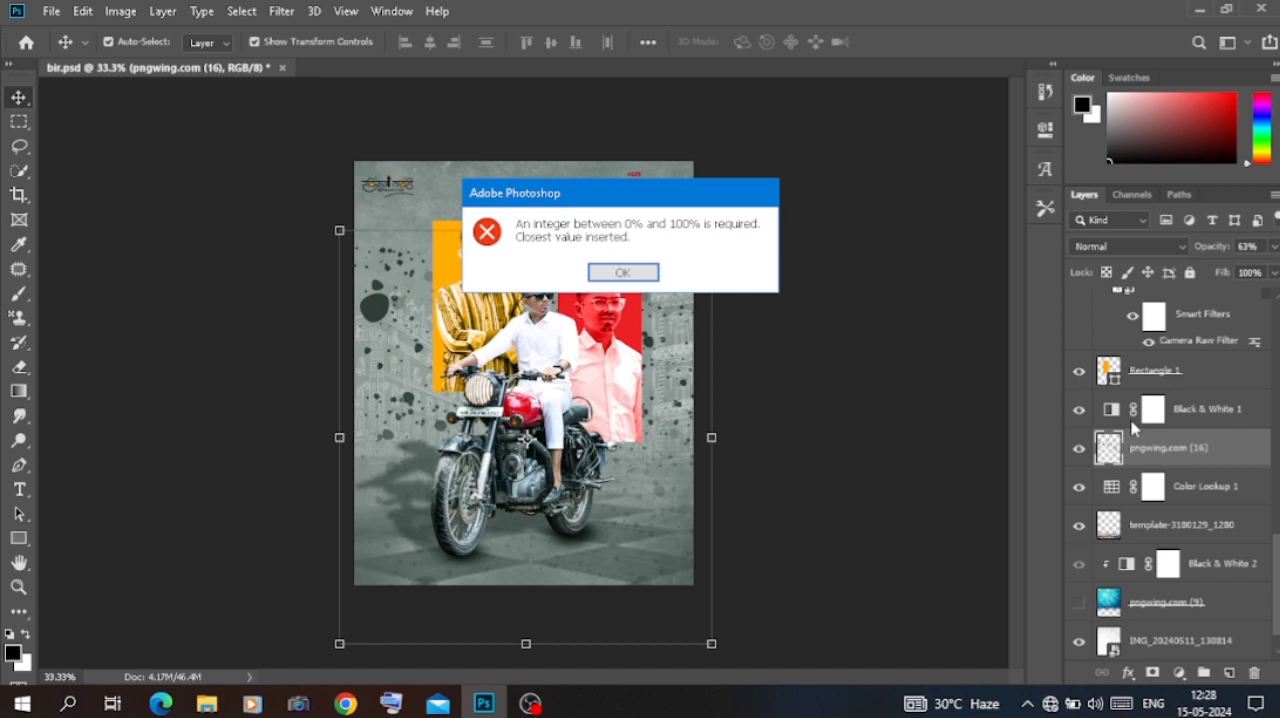
left_click(612, 274)
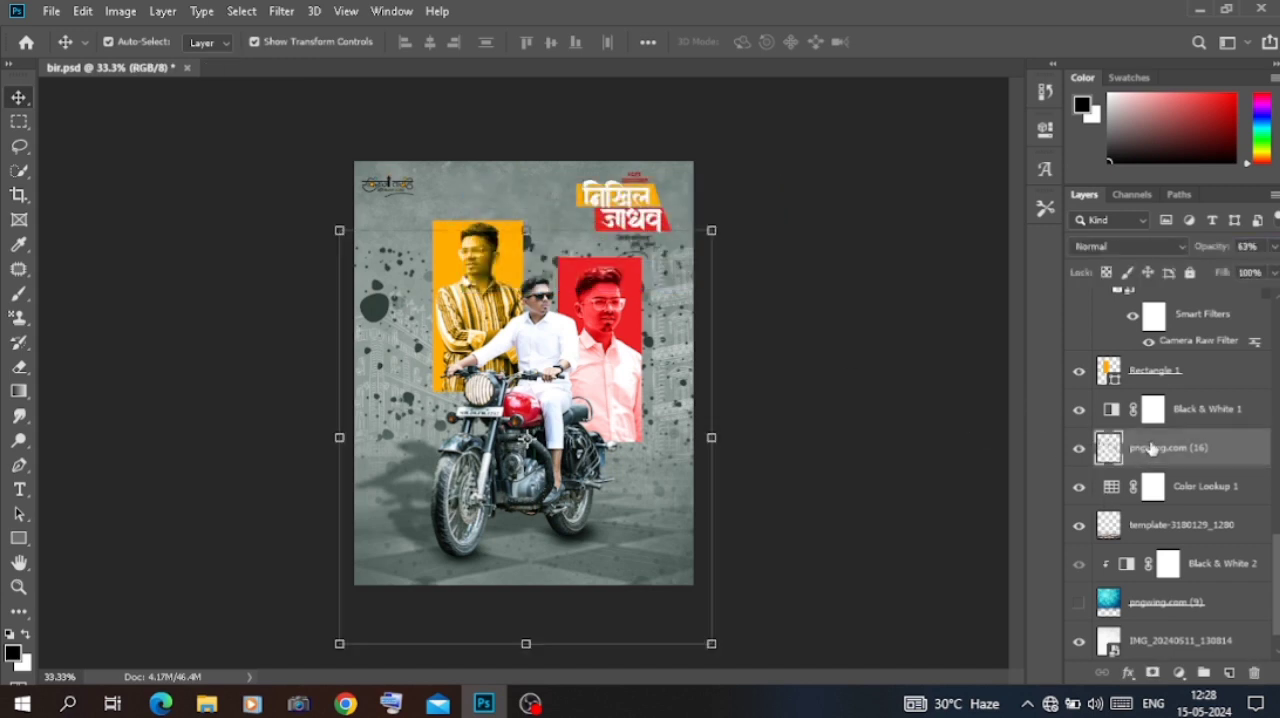
Step: Delete the pngwing.com (16) splatter layer and open New folder inside D:\material\background in File Explorer
key("Delete")
left_click(207, 703)
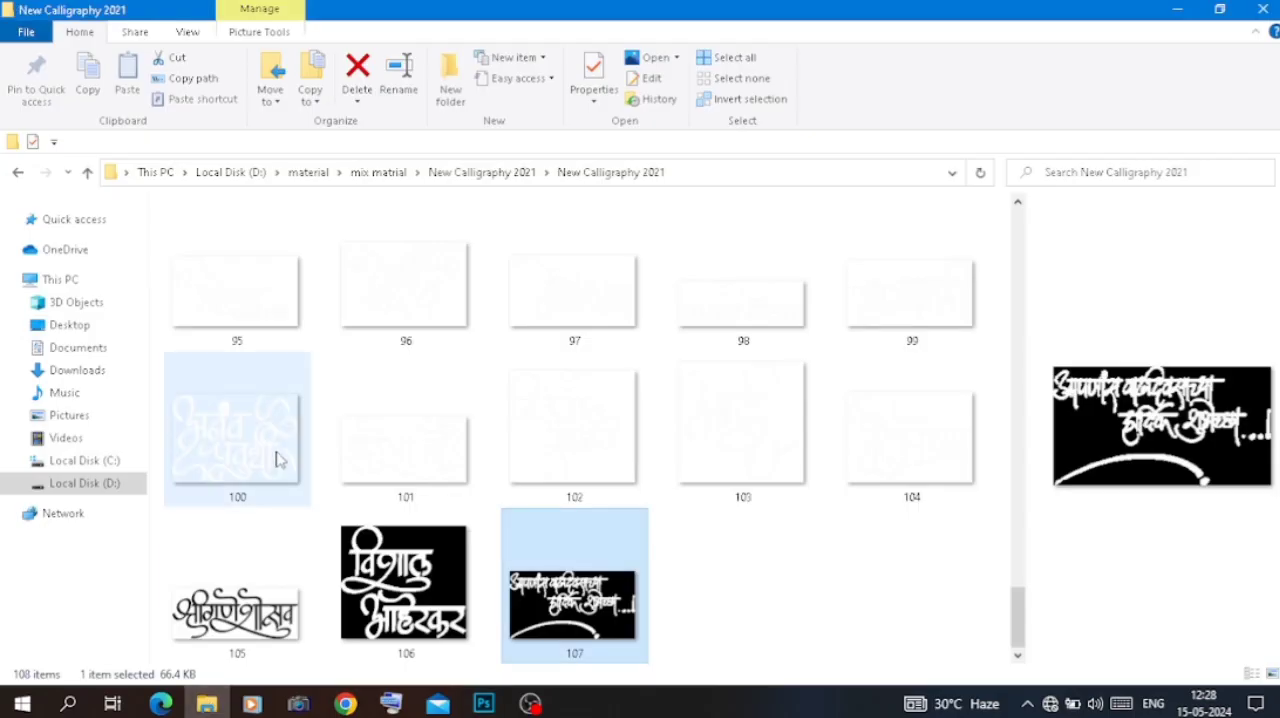
left_click(110, 482)
double_click(417, 284)
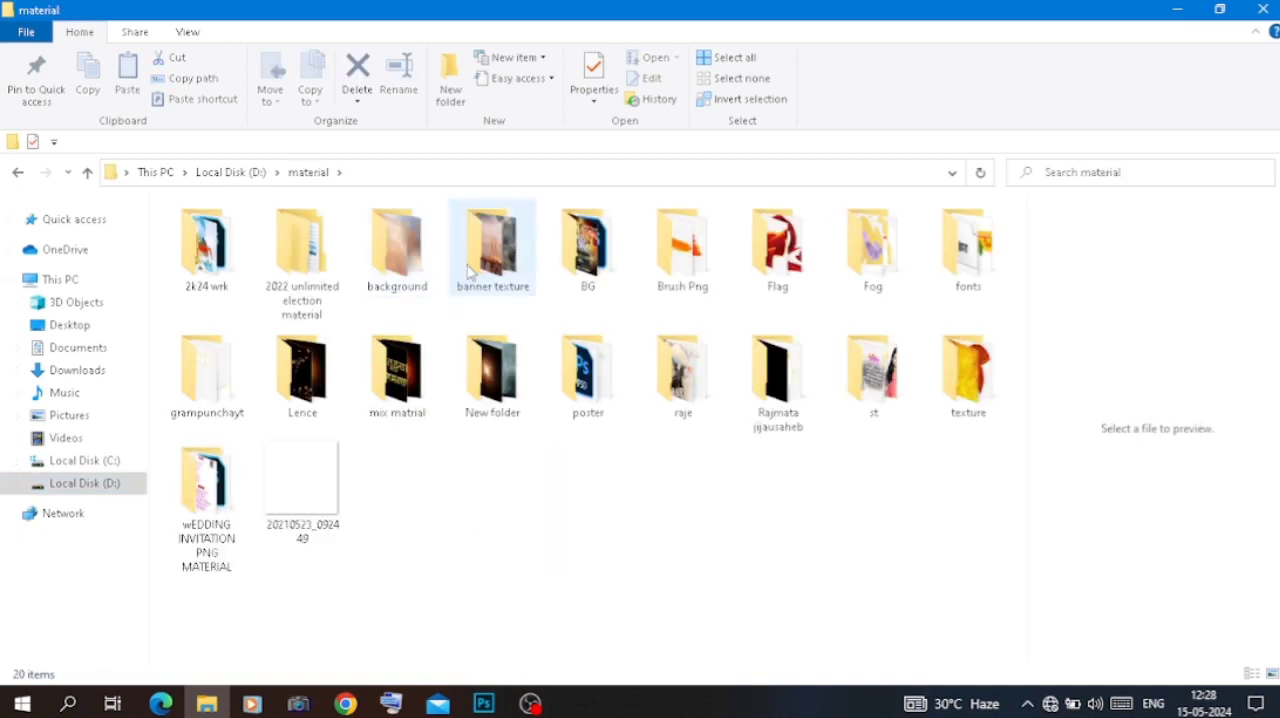
left_click(430, 284)
double_click(430, 284)
double_click(255, 265)
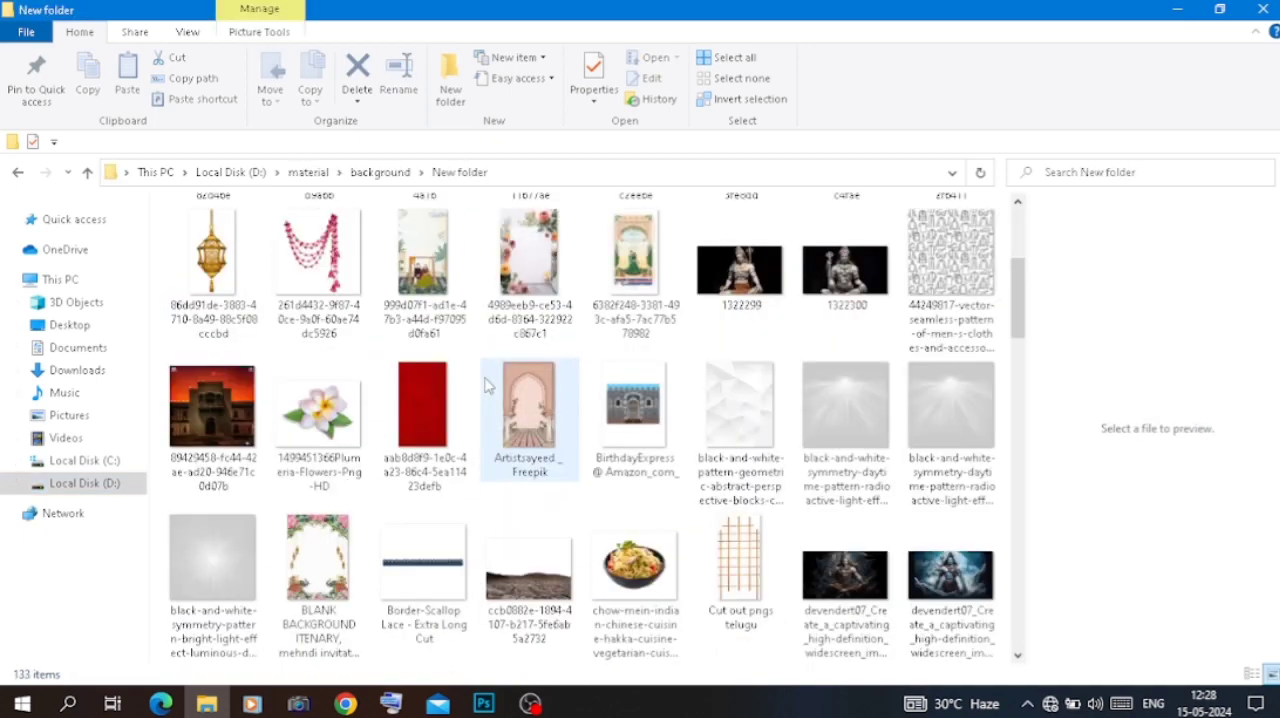
Step: Place the pngwing.com (15) city sketch across the poster in Photoshop and move its layer directly above Black & White 1
scroll(487, 385, "down", 10)
scroll(487, 385, "down", 10)
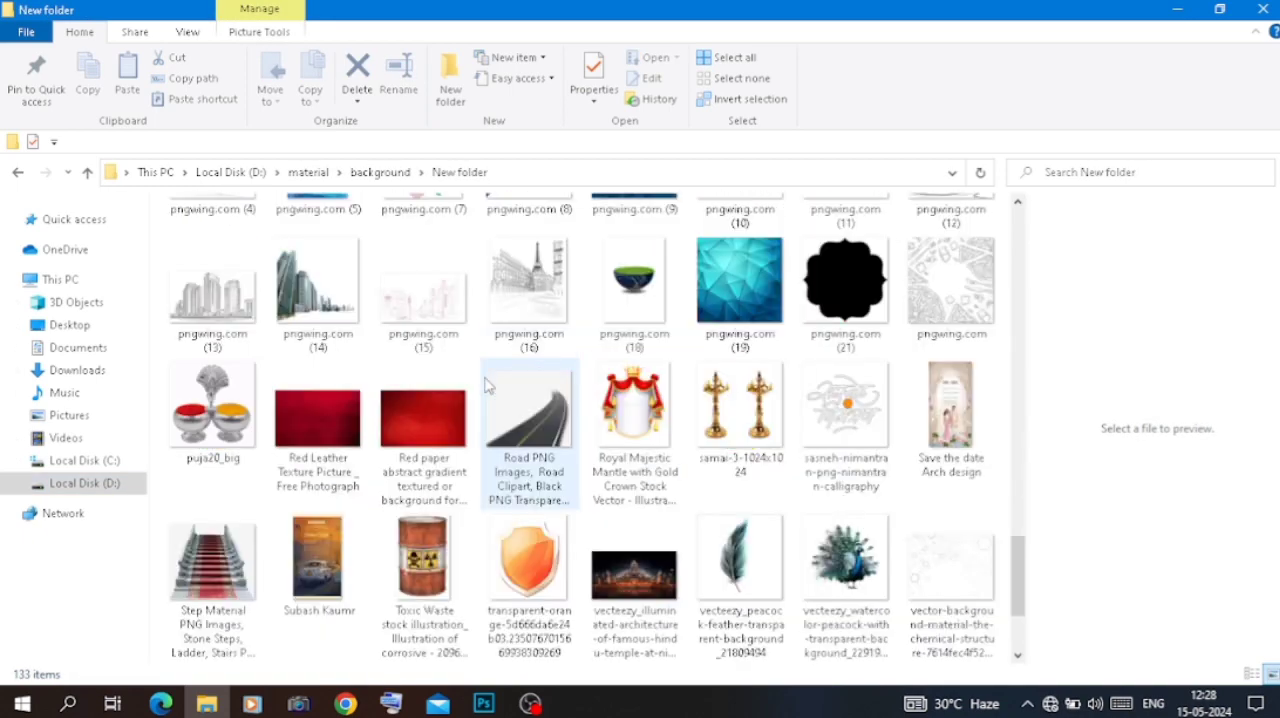
left_click(405, 293)
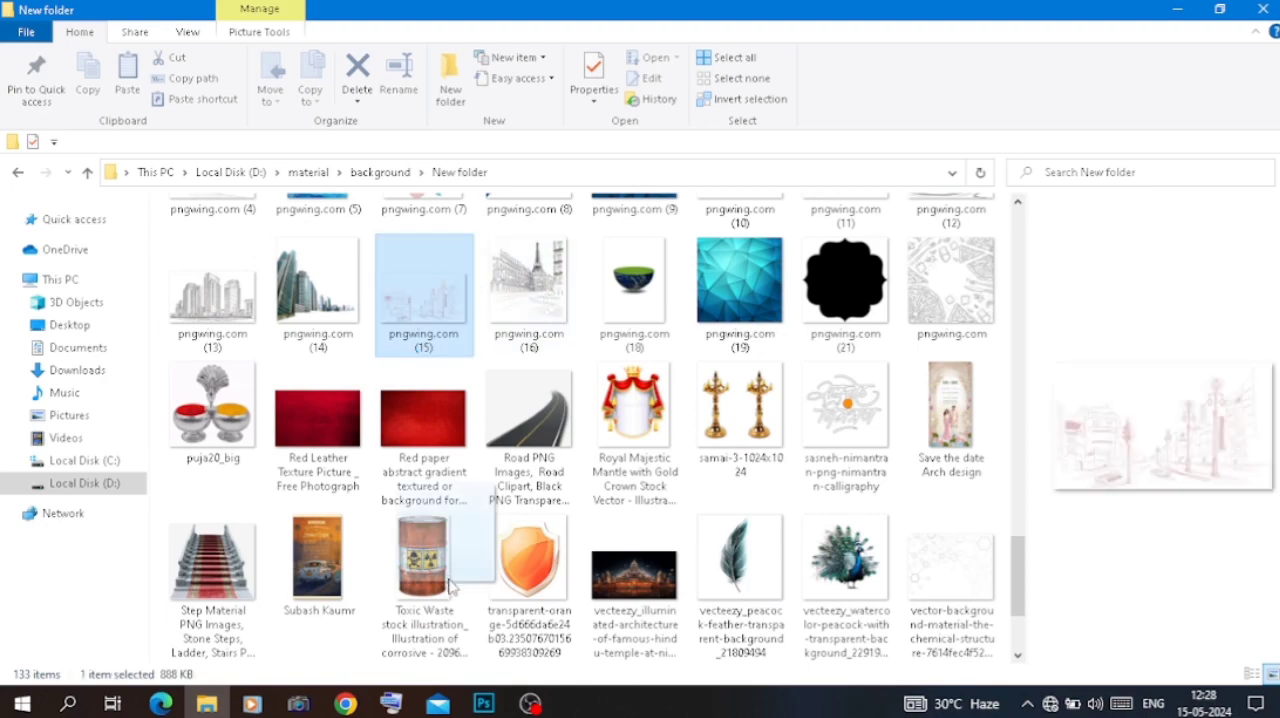
left_click(484, 703)
left_click_drag(527, 443, 530, 445)
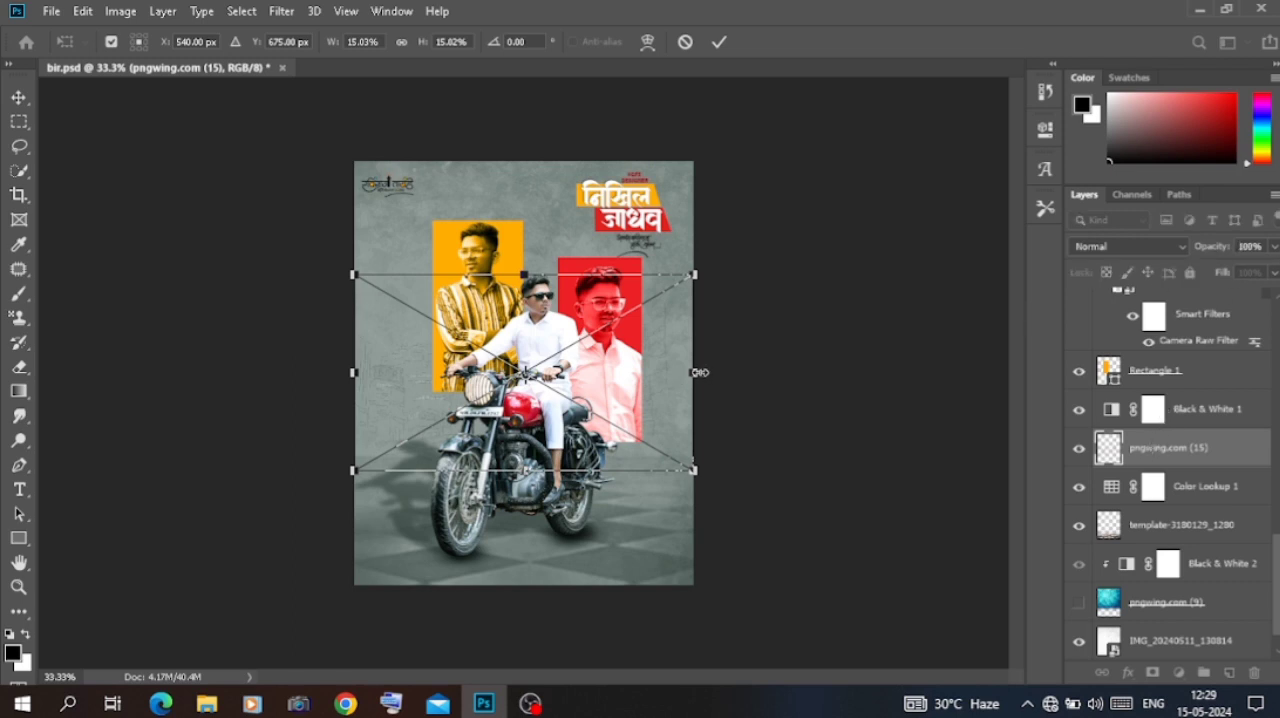
left_click_drag(1173, 450, 1176, 403)
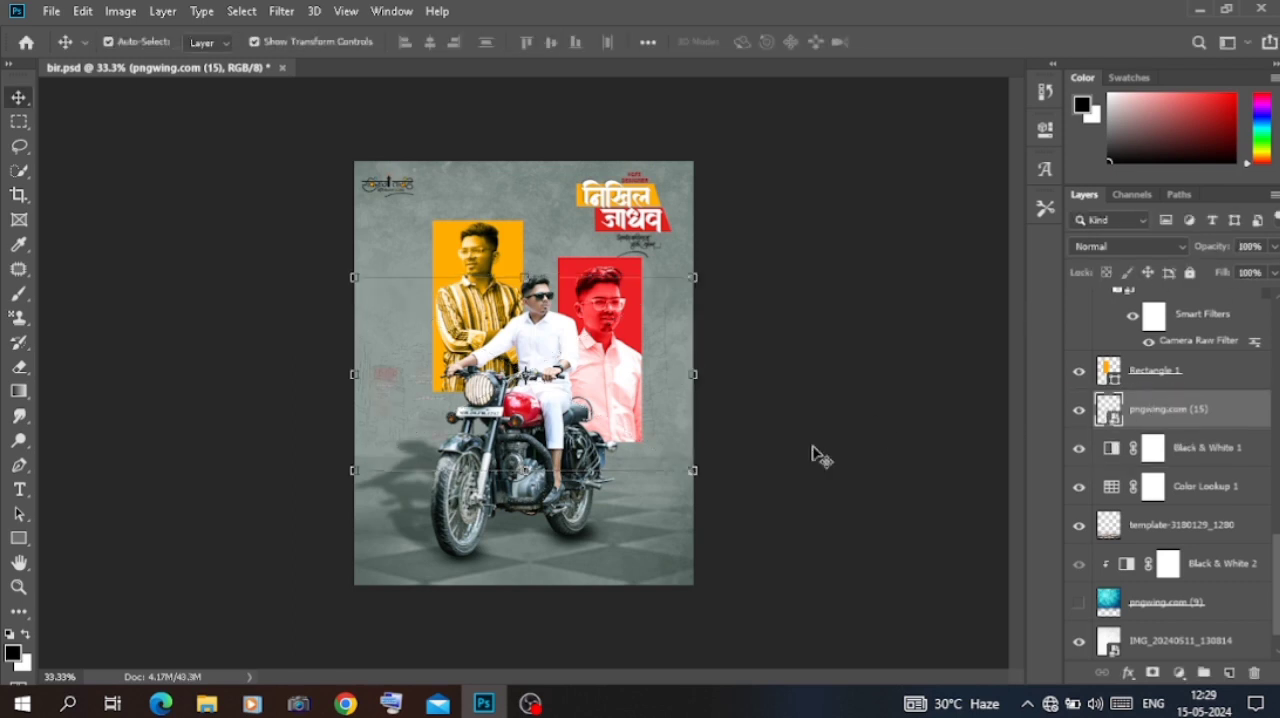
Step: Apply a white Color Overlay in Normal mode at 100% opacity to the pngwing.com (15) city sketch
double_click(1230, 410)
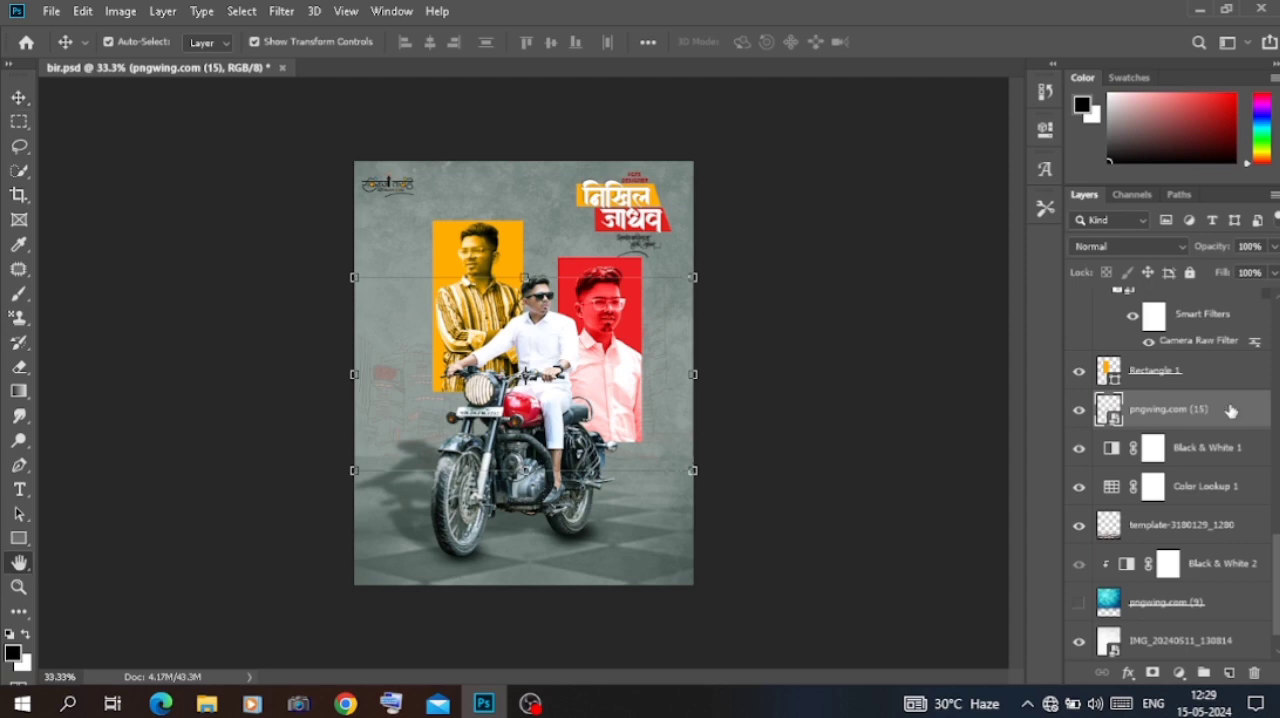
left_click(614, 484)
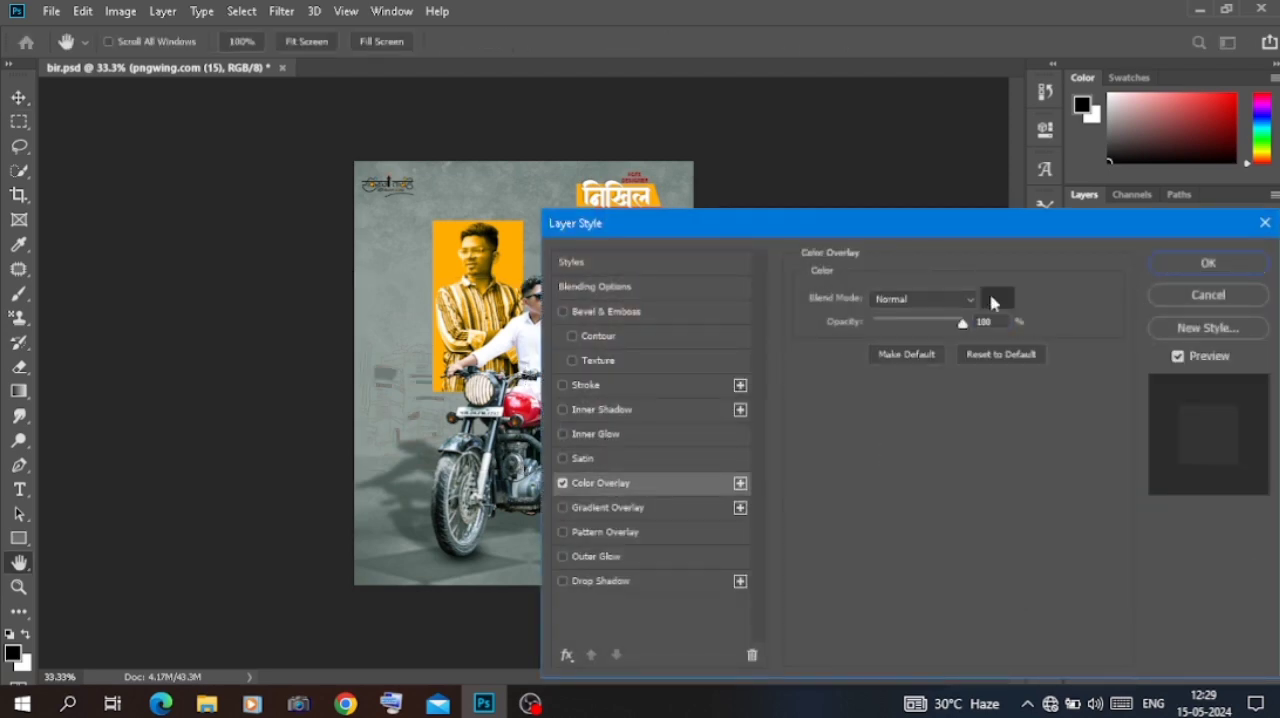
left_click(993, 301)
left_click(787, 322)
left_click(1175, 318)
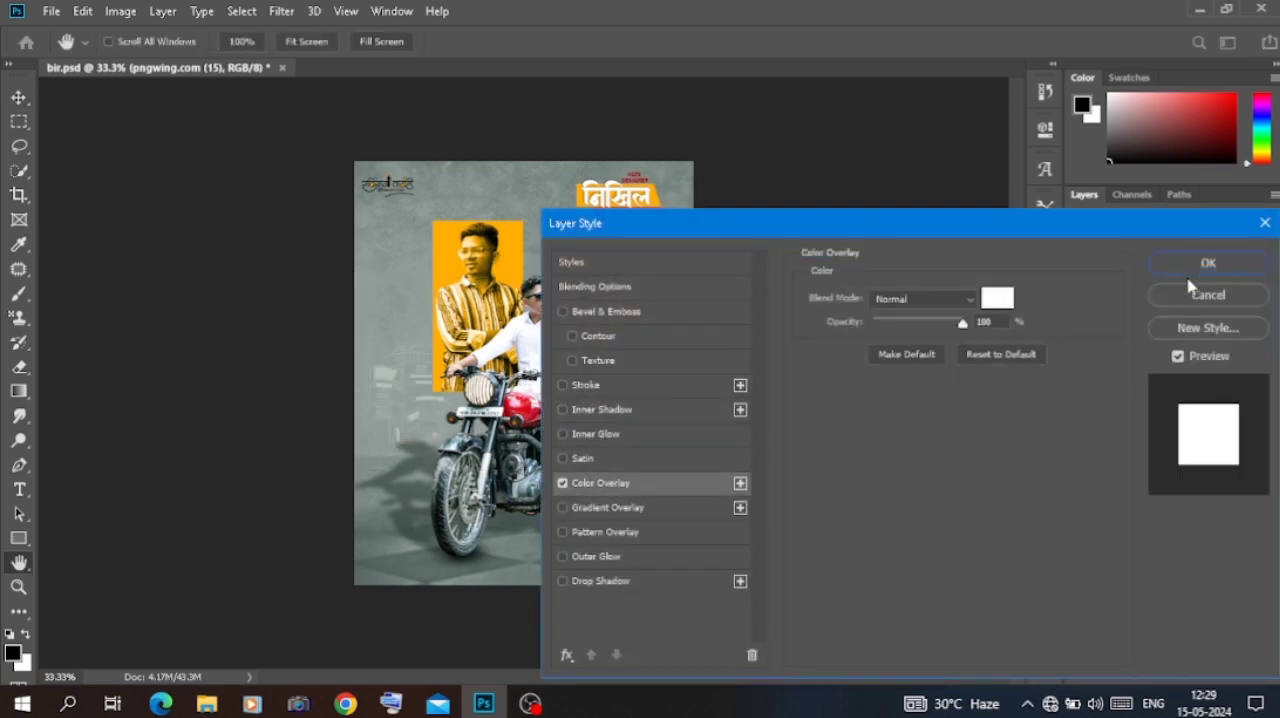
left_click(1205, 260)
left_click(897, 363)
Step: Enlarge the white city sketch to about 17% scale and shift it down and right to about X 588, Y 713 px
key("ctrl+plus")
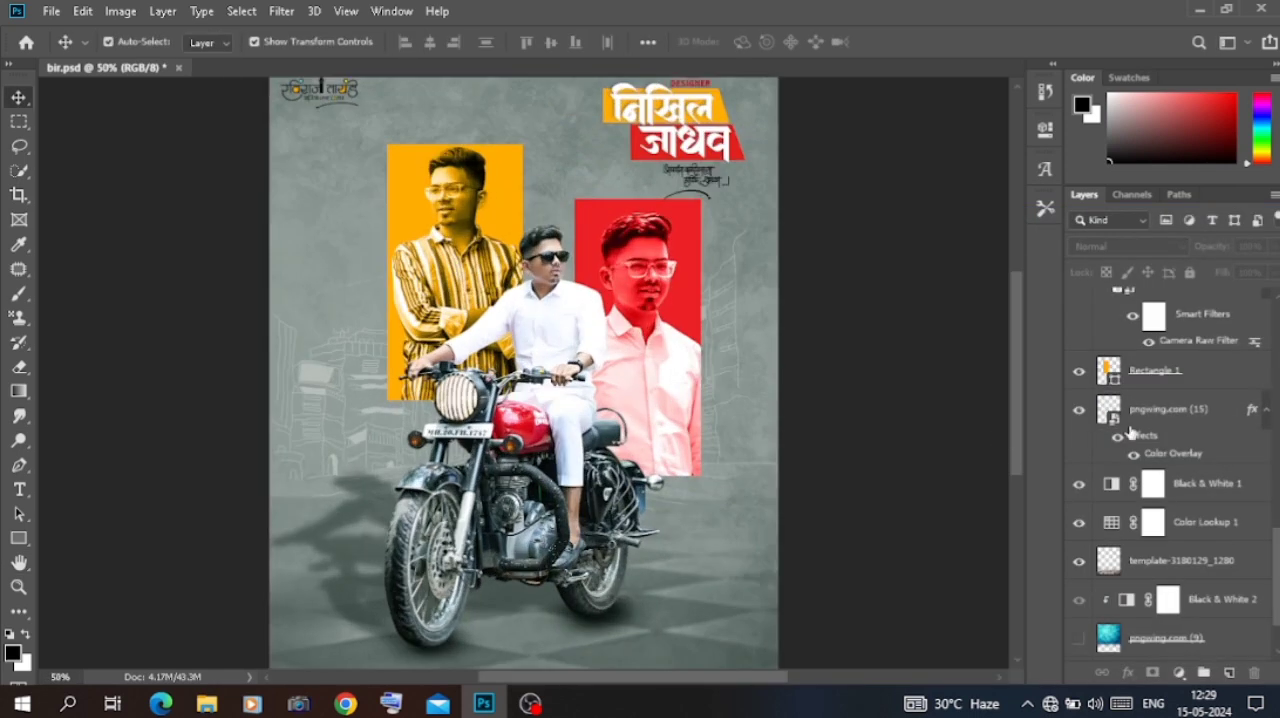
left_click(1129, 428)
mouse_move(778, 379)
left_mouse_down()
mouse_move(808, 387)
mouse_move(741, 432)
left_mouse_up()
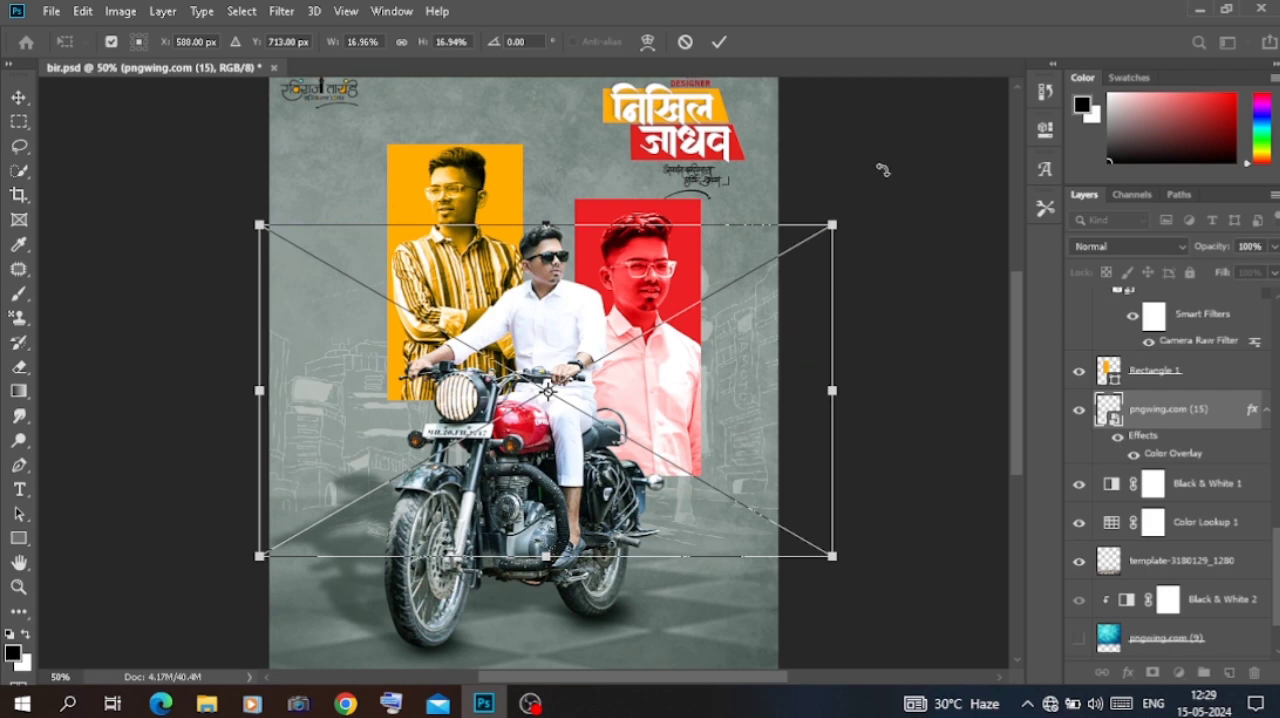
key("Return")
left_click(931, 129)
key("ctrl+minus")
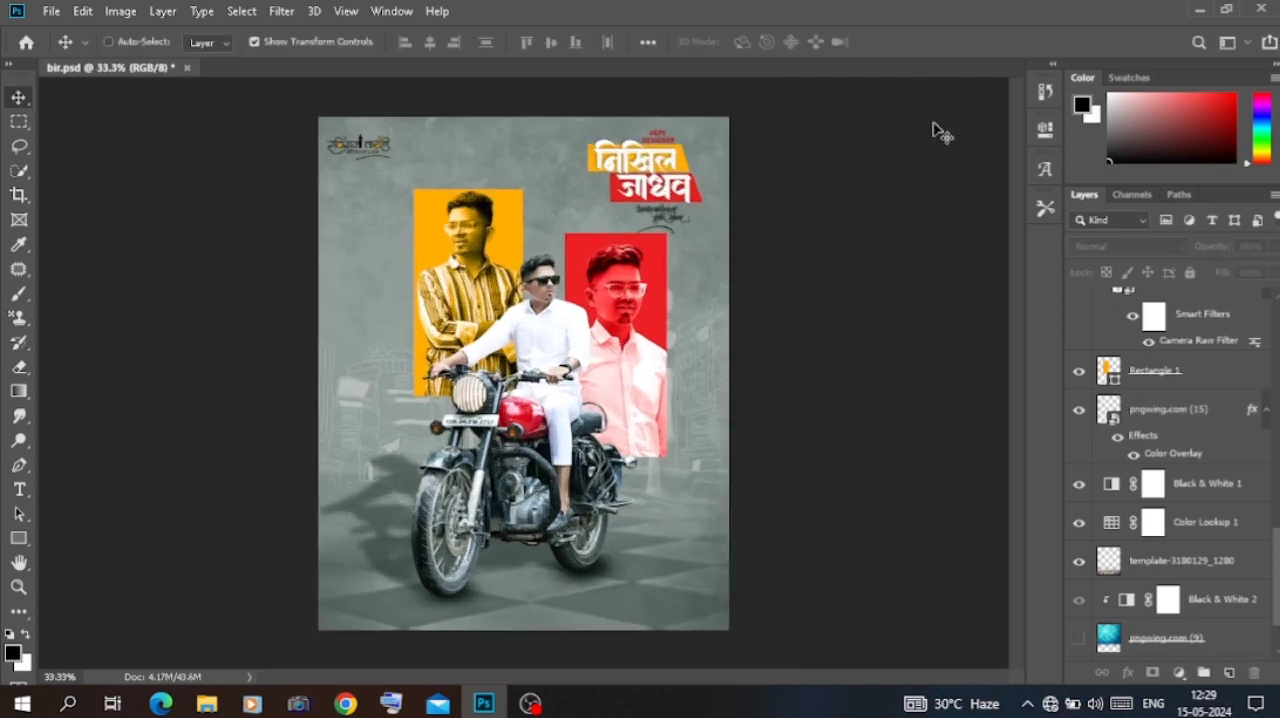
Step: Try inverting the lo2 logo in the poster's upper-left corner, and delete that logo layer
left_click(398, 203)
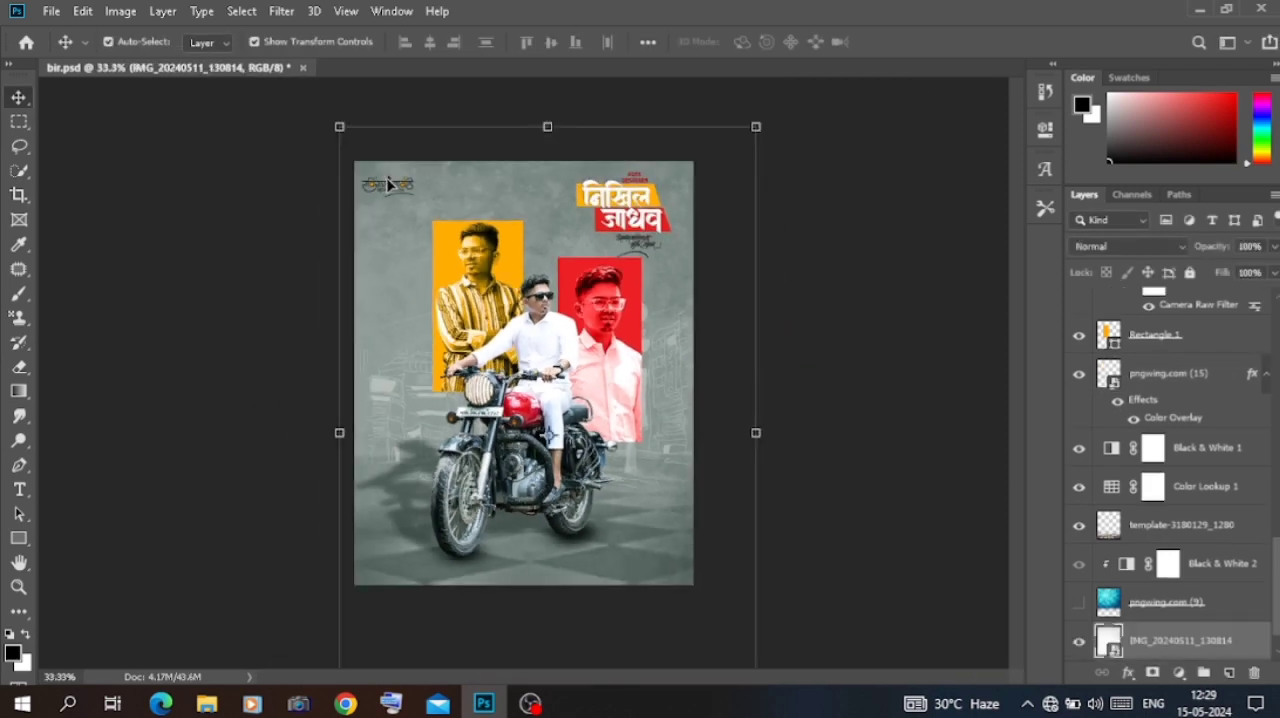
left_click(390, 186)
key("ctrl+i")
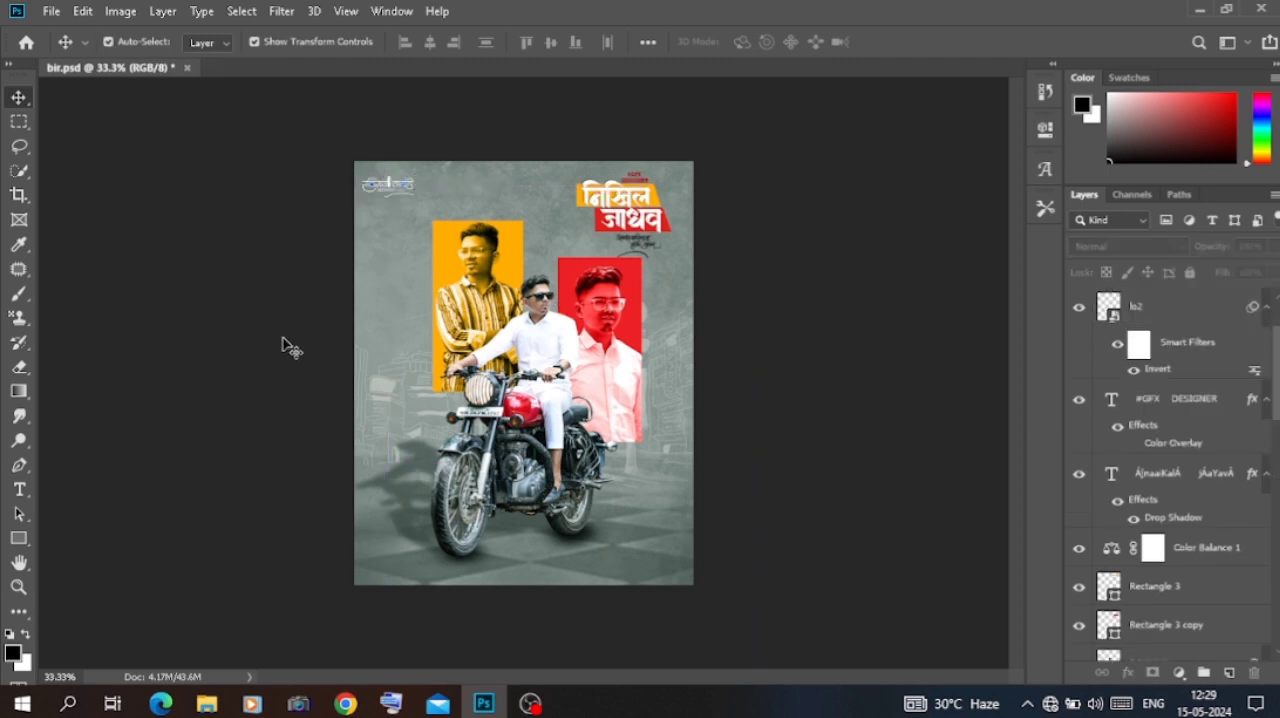
key("ctrl+plus")
left_click(320, 93)
key("Delete")
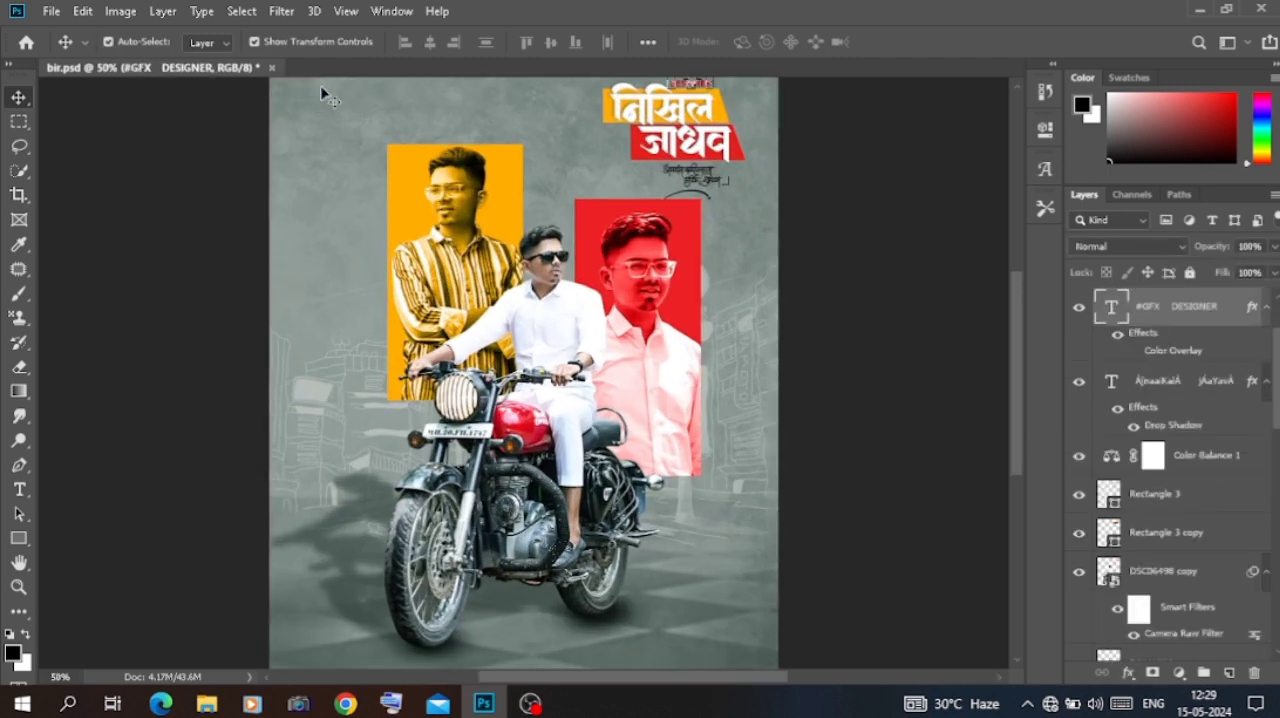
Step: Place the lo1 logo from the Desktop folder, scaled to about 1.54%, in the poster's upper-left corner
left_click(209, 704)
left_click(78, 326)
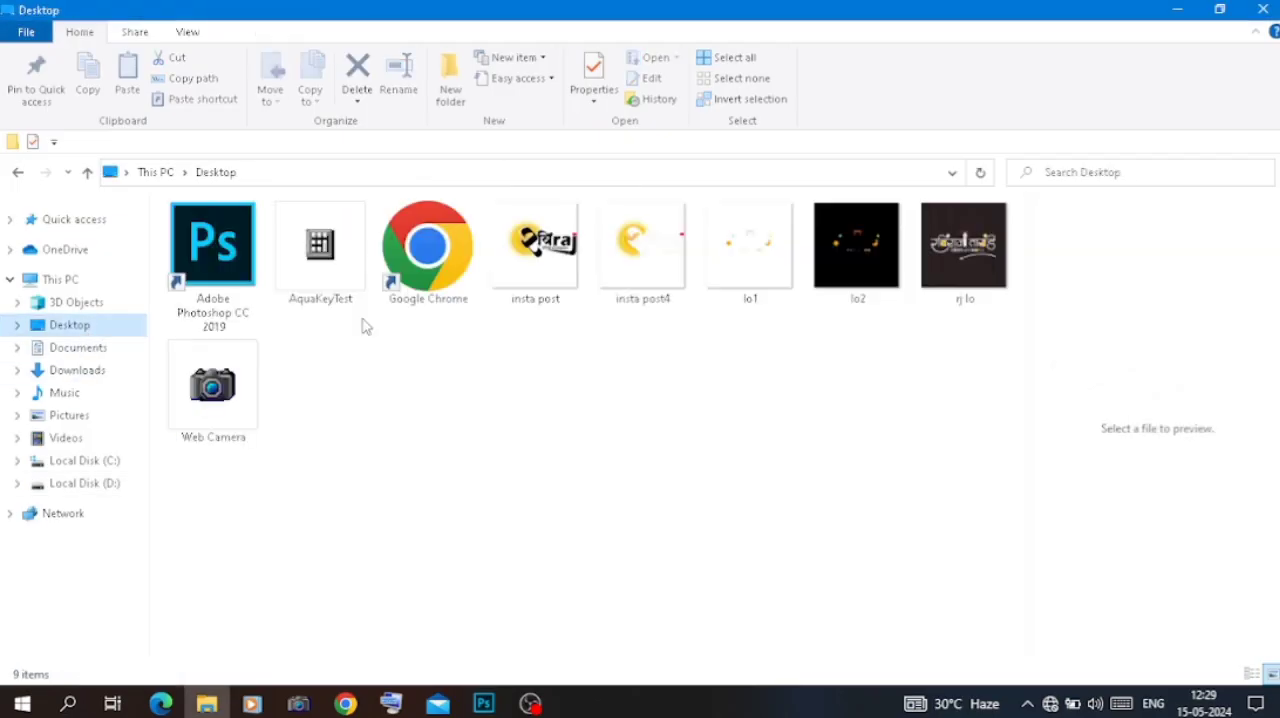
left_click_drag(766, 249, 303, 192)
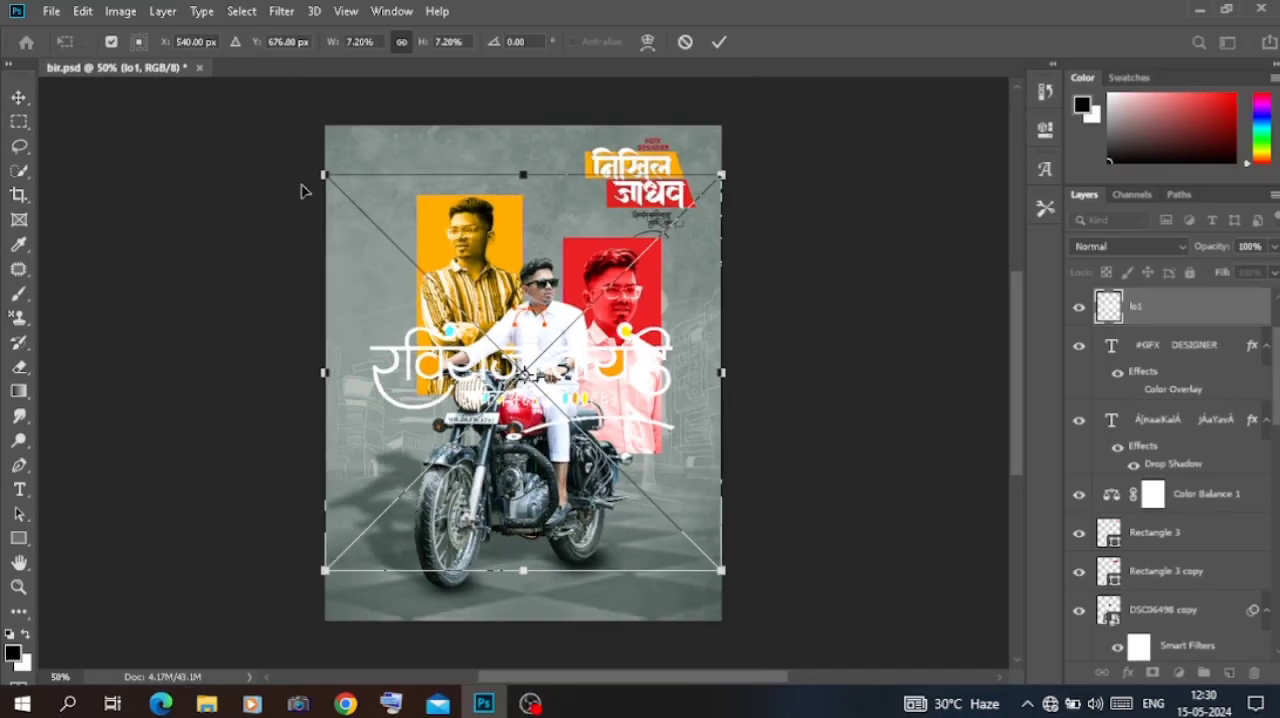
left_click_drag(693, 543, 416, 188)
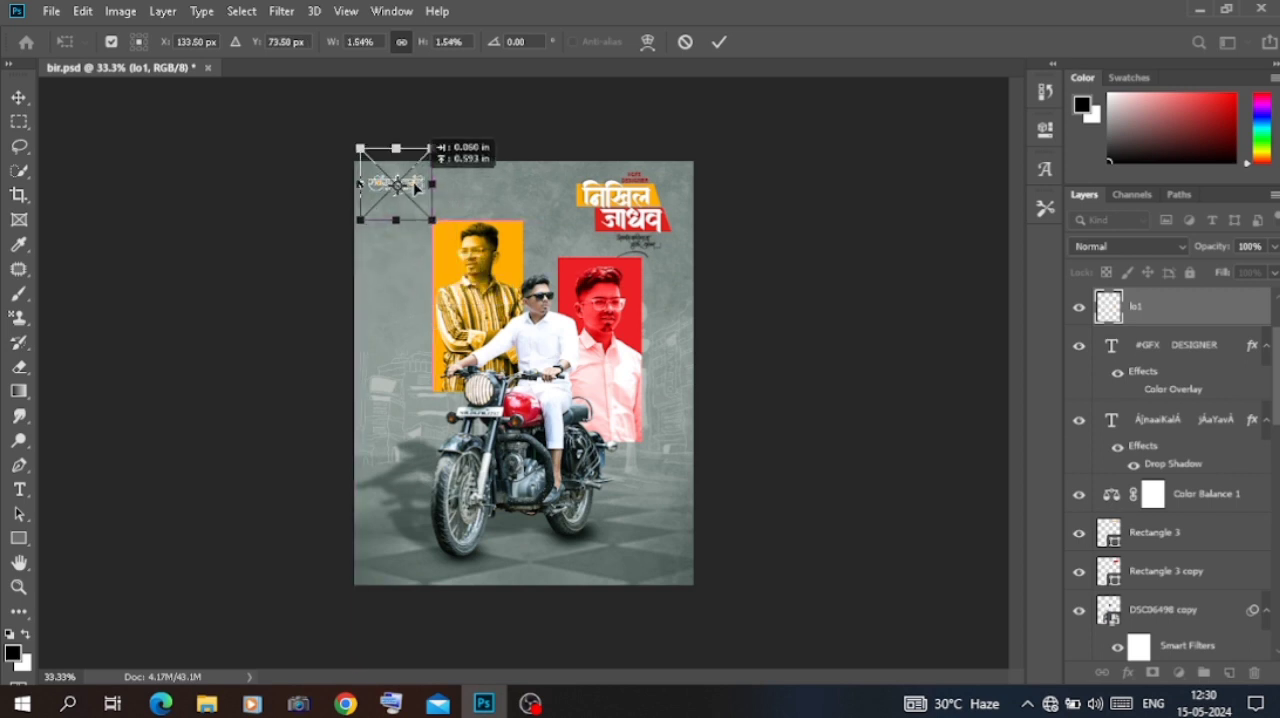
key("Return")
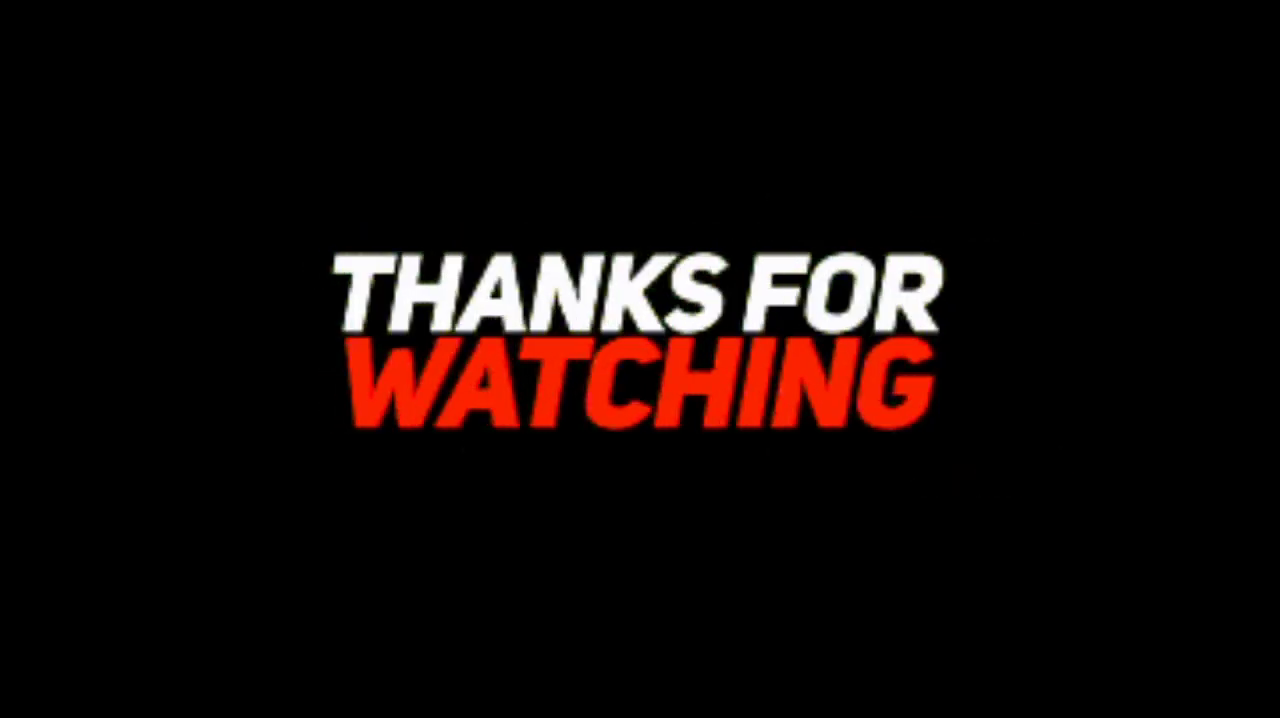